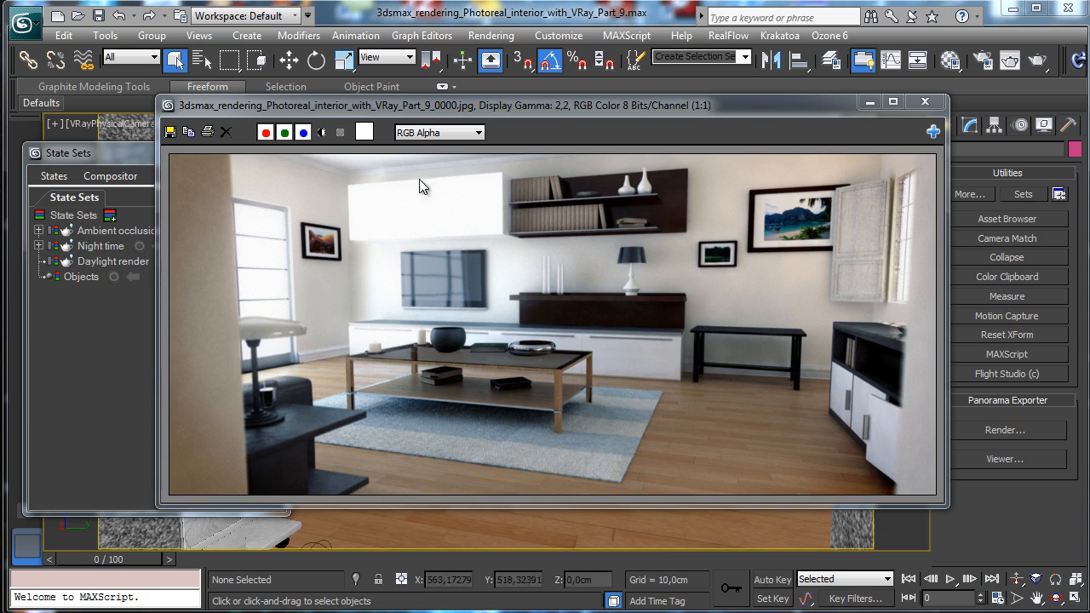
# Clear away the rendered image and State Sets windows and show the four-viewport layout.
pyautogui.click(869, 102)
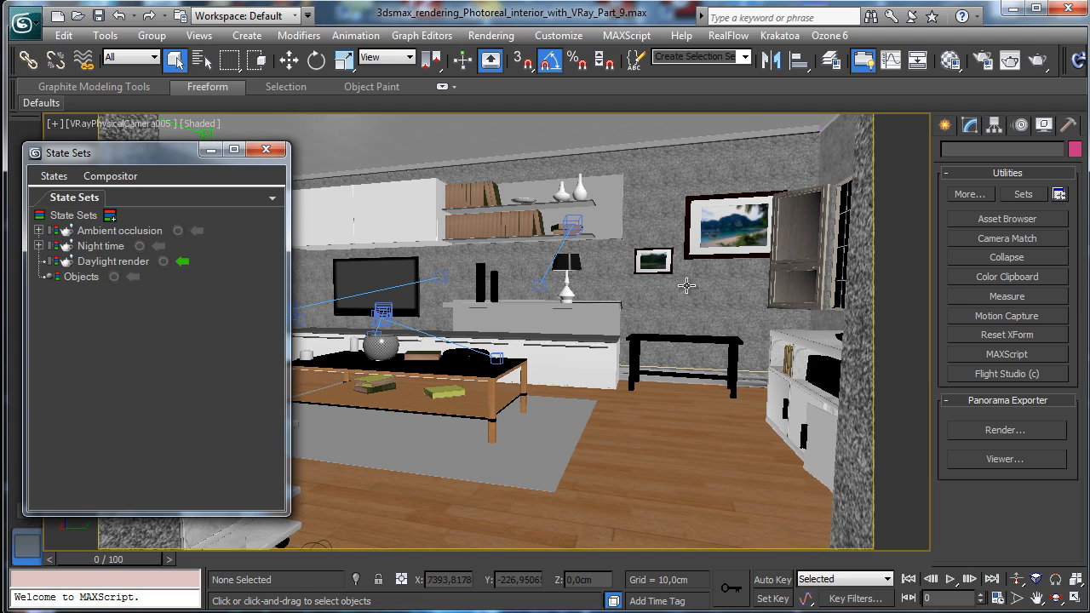
pyautogui.click(258, 148)
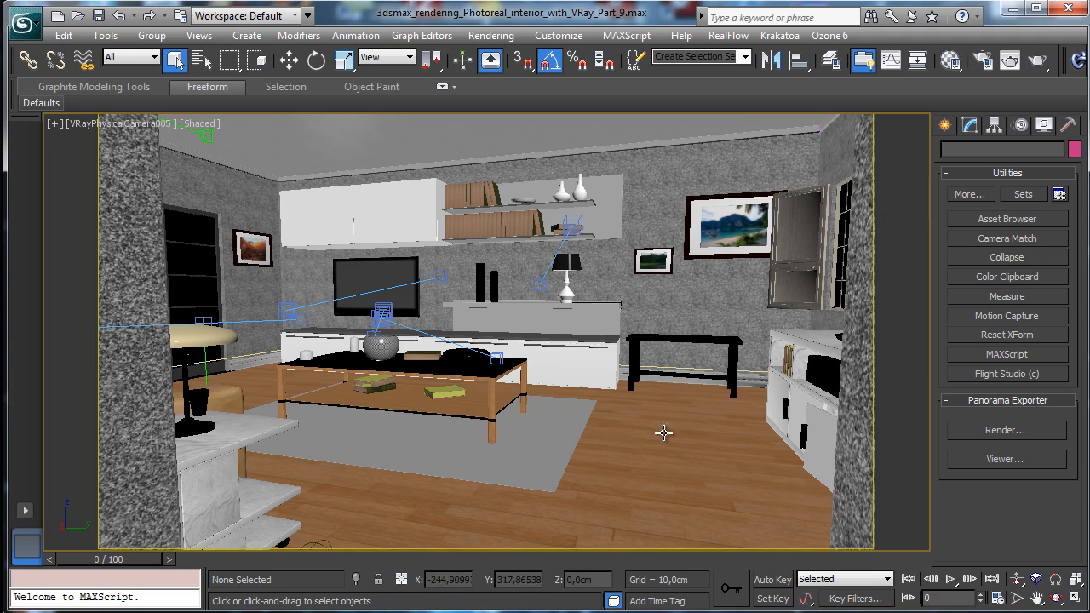
pyautogui.click(1075, 599)
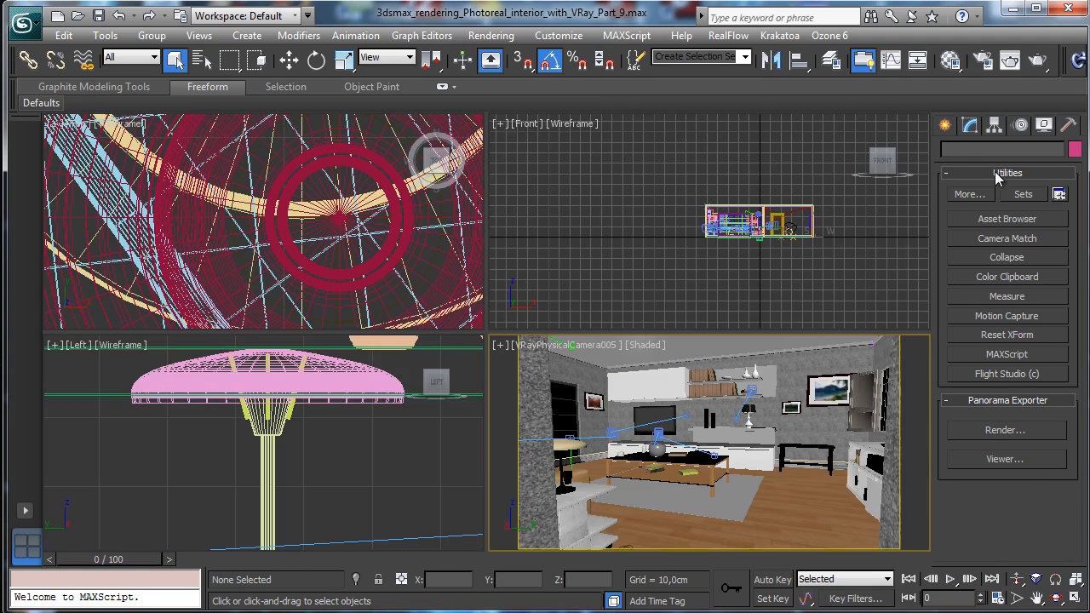
# Create a ChamferBox on open floor in the top view, about 15.9 × 12.7 × 6.4 cm with a fillet of about 2.3 cm.
pyautogui.click(945, 126)
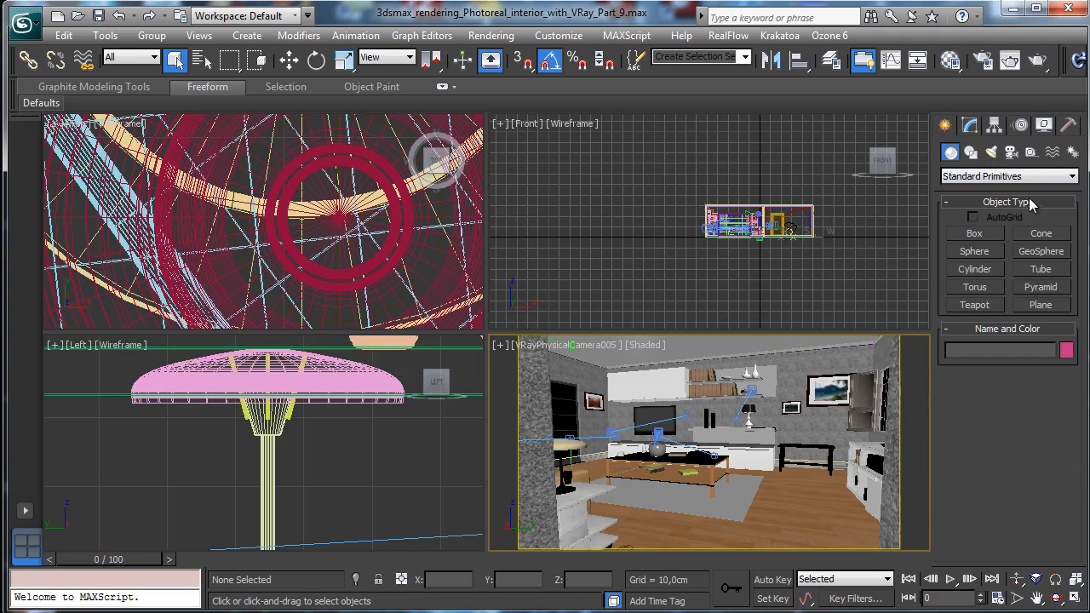
pyautogui.click(988, 177)
pyautogui.click(983, 203)
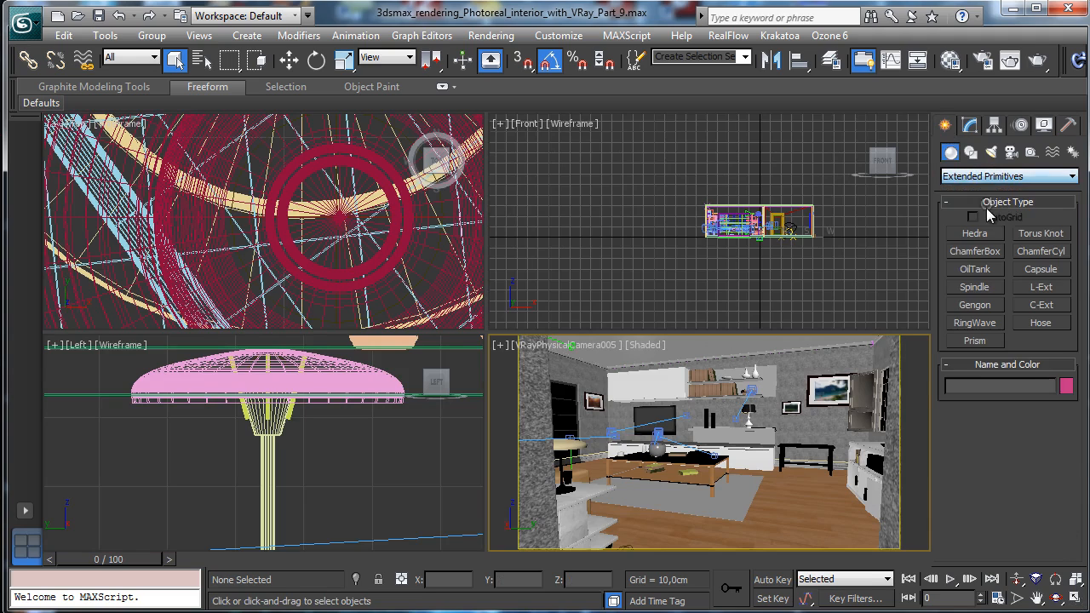
pyautogui.click(993, 178)
pyautogui.click(993, 186)
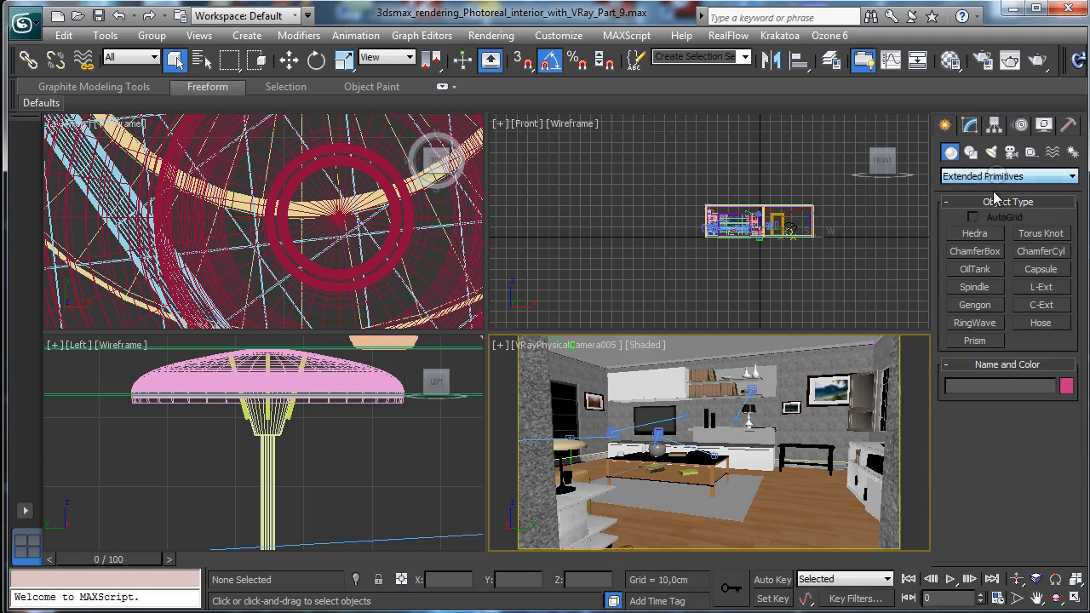
pyautogui.click(983, 251)
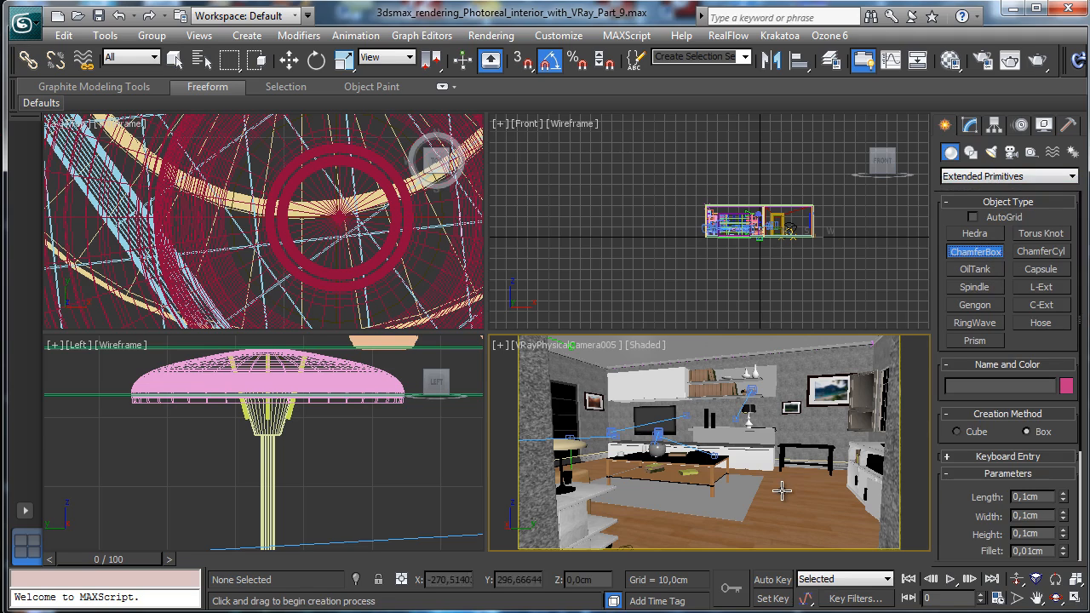
pyautogui.rightClick(386, 260)
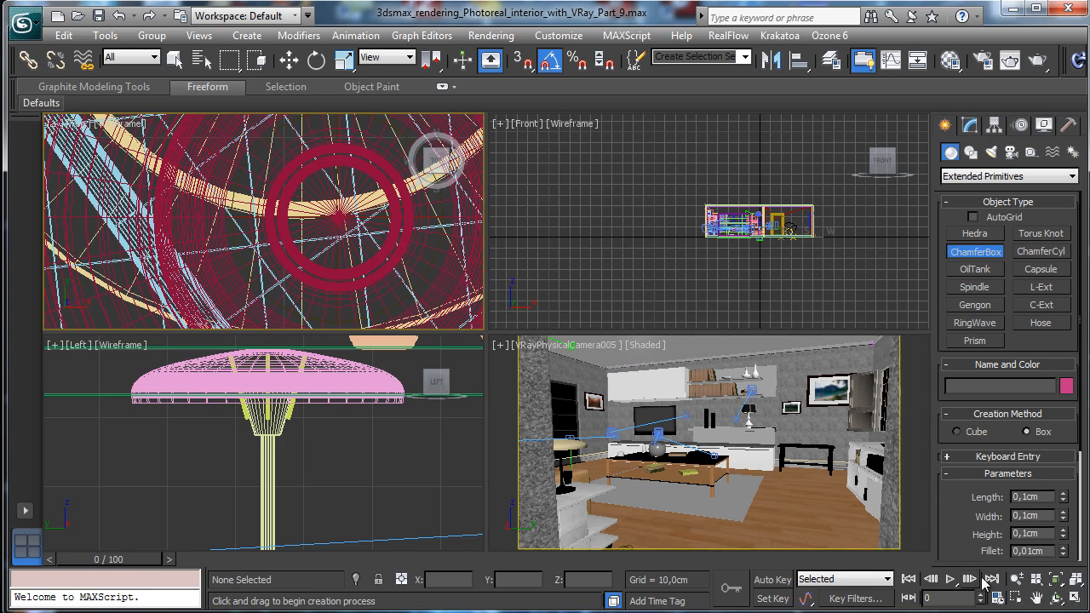
pyautogui.click(1016, 579)
pyautogui.moveTo(258, 231); pyautogui.dragTo(353, 503)
pyautogui.click(995, 250)
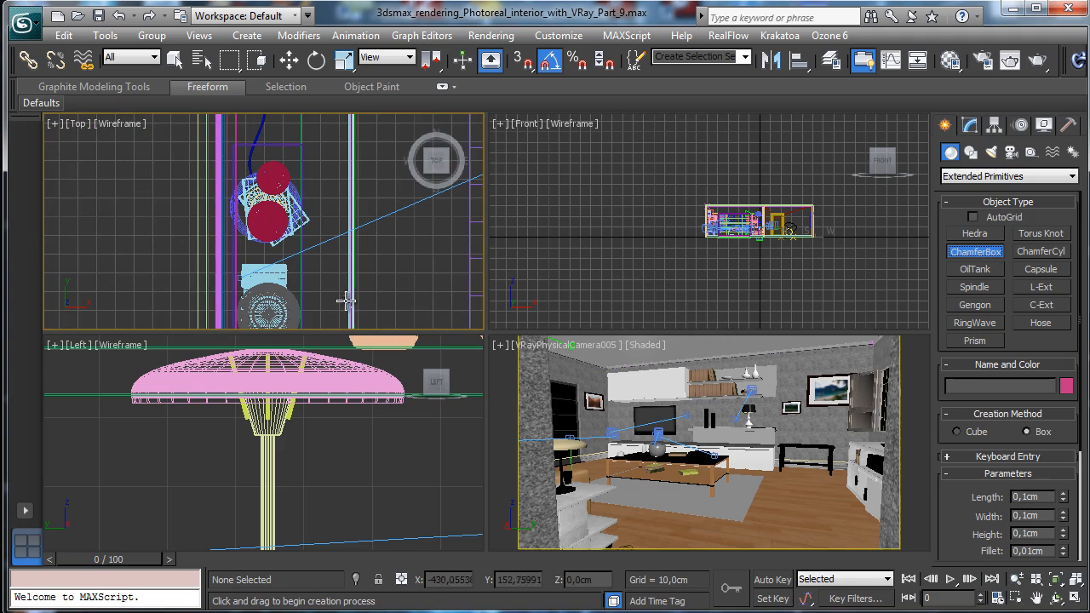
pyautogui.moveTo(402, 266); pyautogui.dragTo(426, 290)
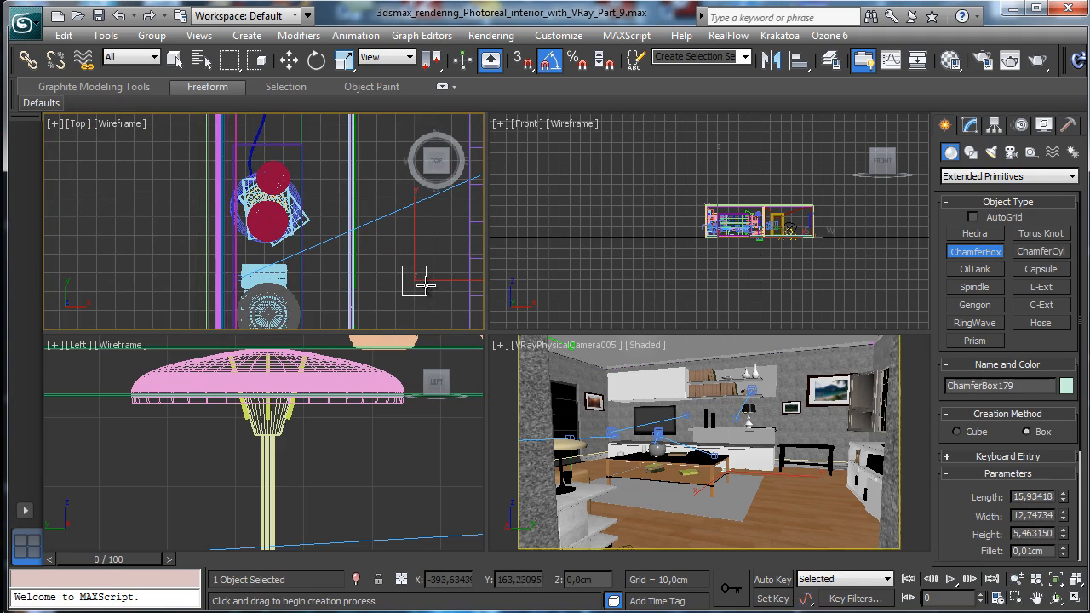
pyautogui.click(426, 284)
pyautogui.click(427, 278)
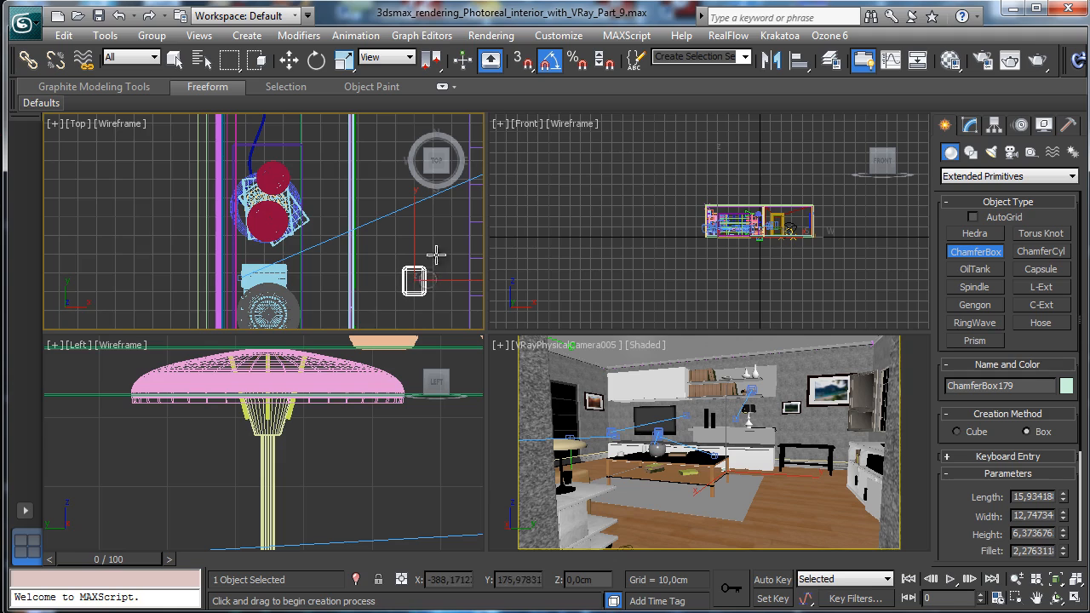
# Move the chamfer box onto the wooden floor beside the rug in the camera view and make it non-renderable.
pyautogui.click(288, 61)
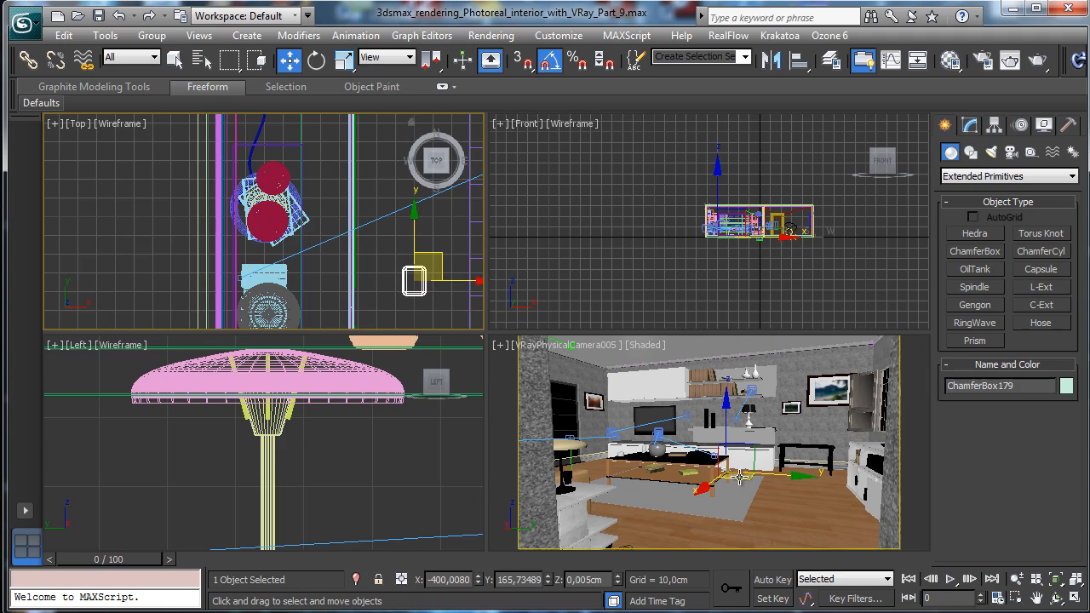
pyautogui.moveTo(713, 482); pyautogui.dragTo(796, 496)
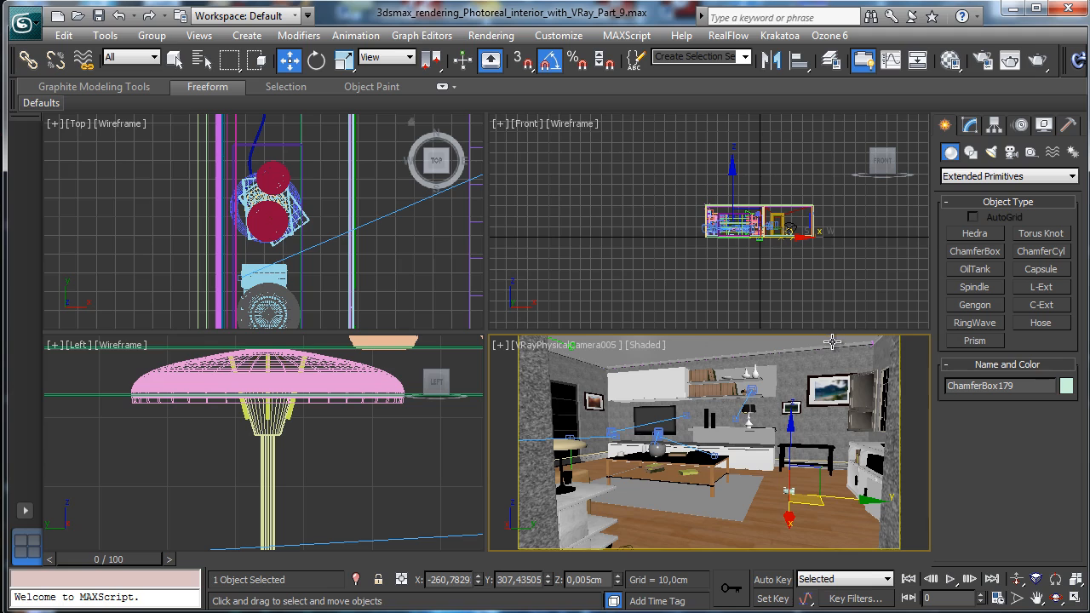
pyautogui.rightClick(787, 491)
pyautogui.click(831, 590)
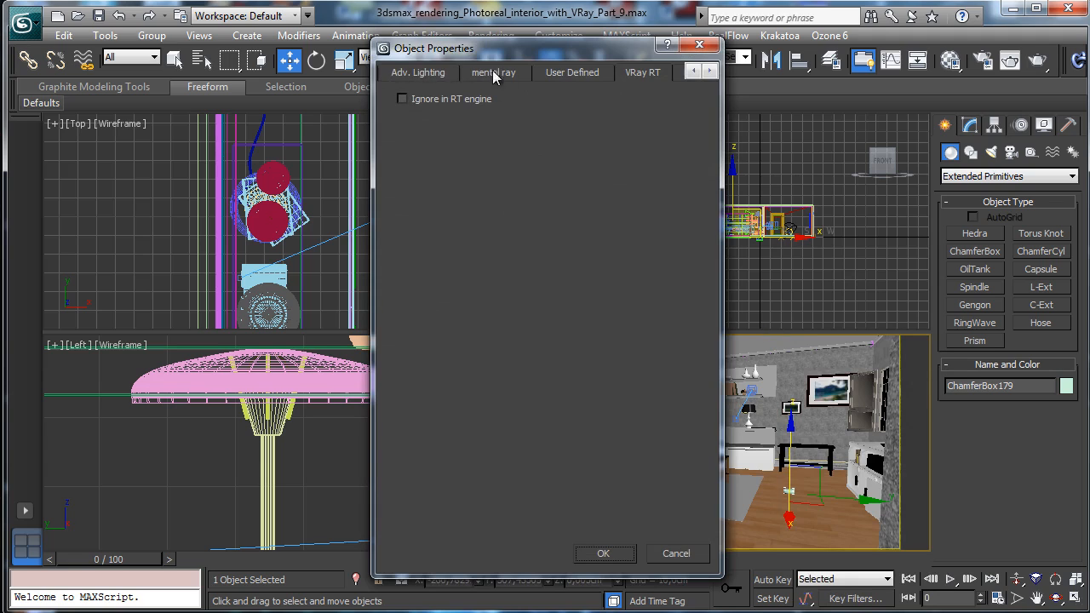
pyautogui.click(693, 72)
pyautogui.click(406, 74)
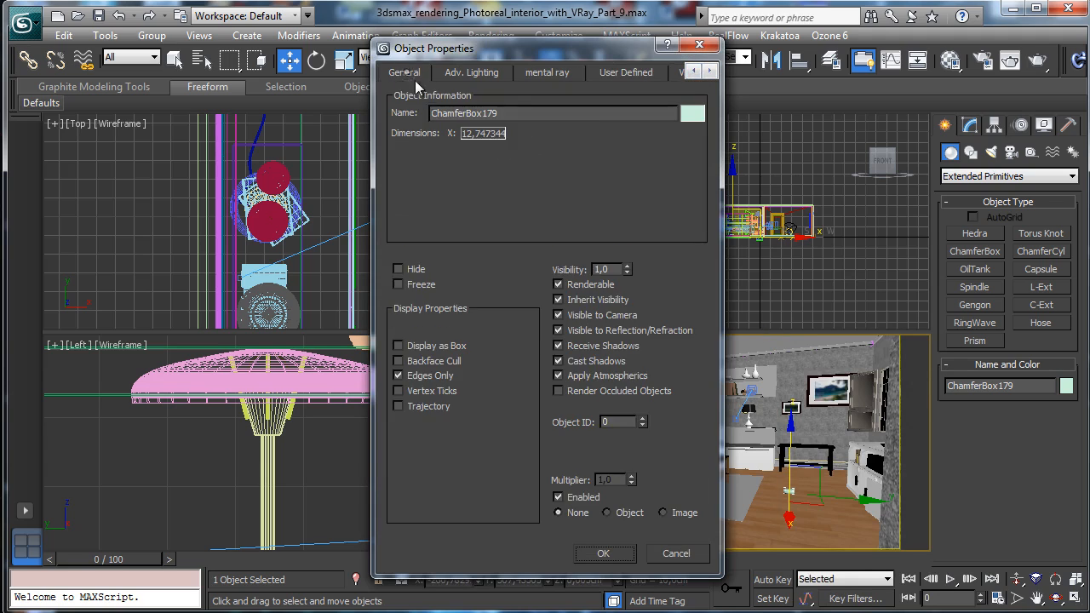
pyautogui.click(558, 284)
pyautogui.click(619, 553)
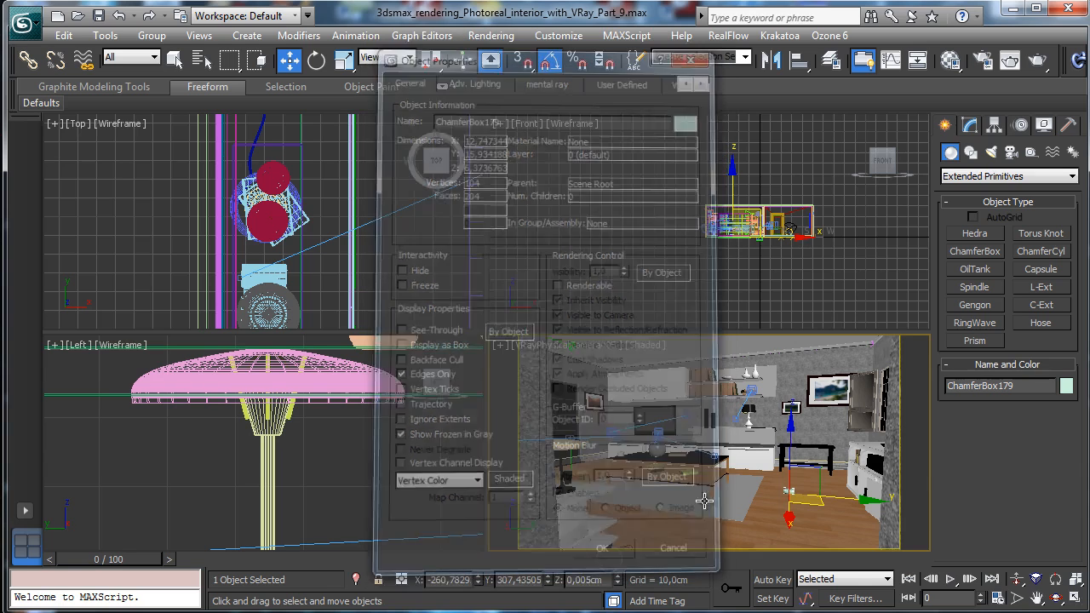
# In the render setup's DMC Sampler, set the min samples to 1 and the global subdivs multiplier to 1.
pyautogui.click(984, 63)
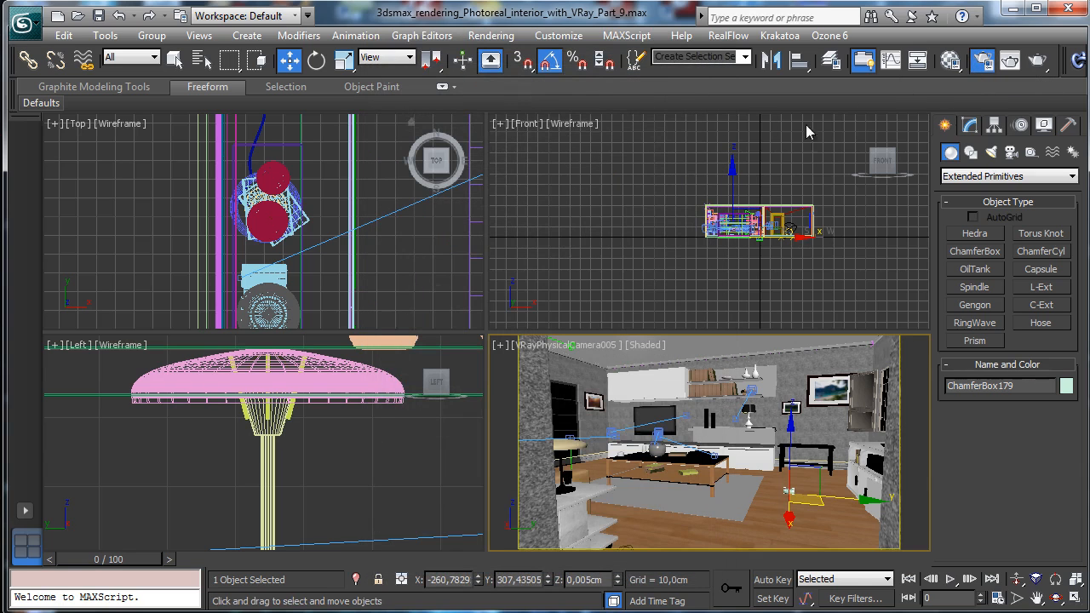
pyautogui.moveTo(788, 193); pyautogui.dragTo(209, 40)
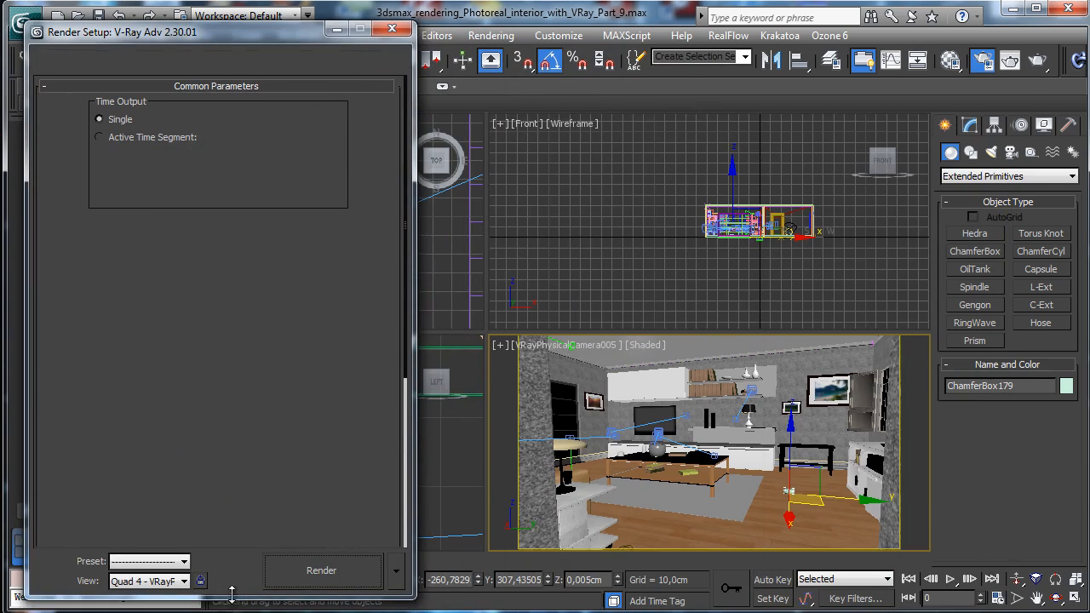
pyautogui.click(259, 58)
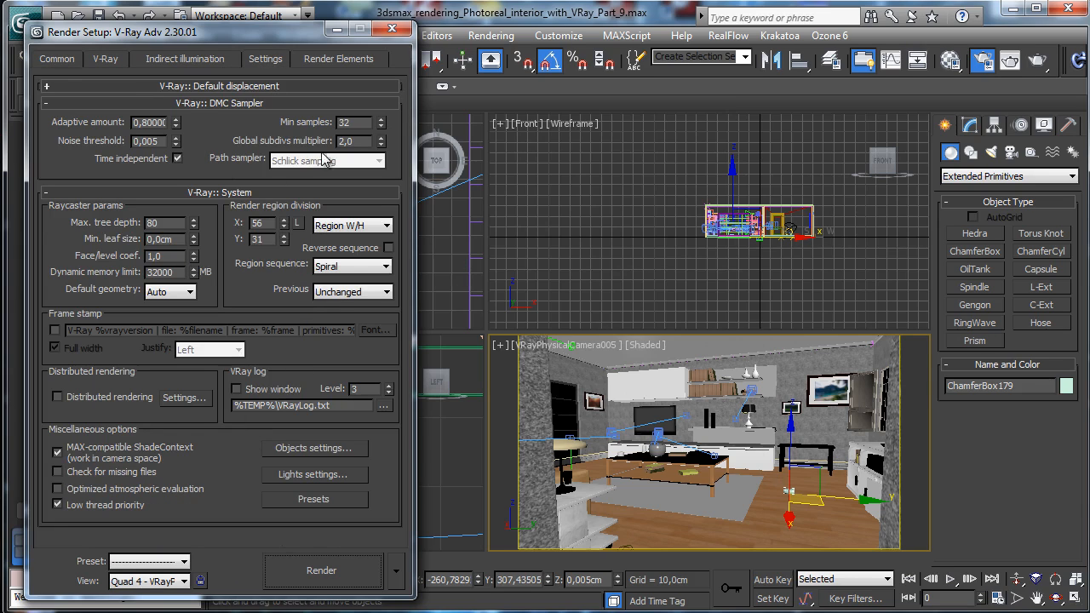
pyautogui.doubleClick(356, 123)
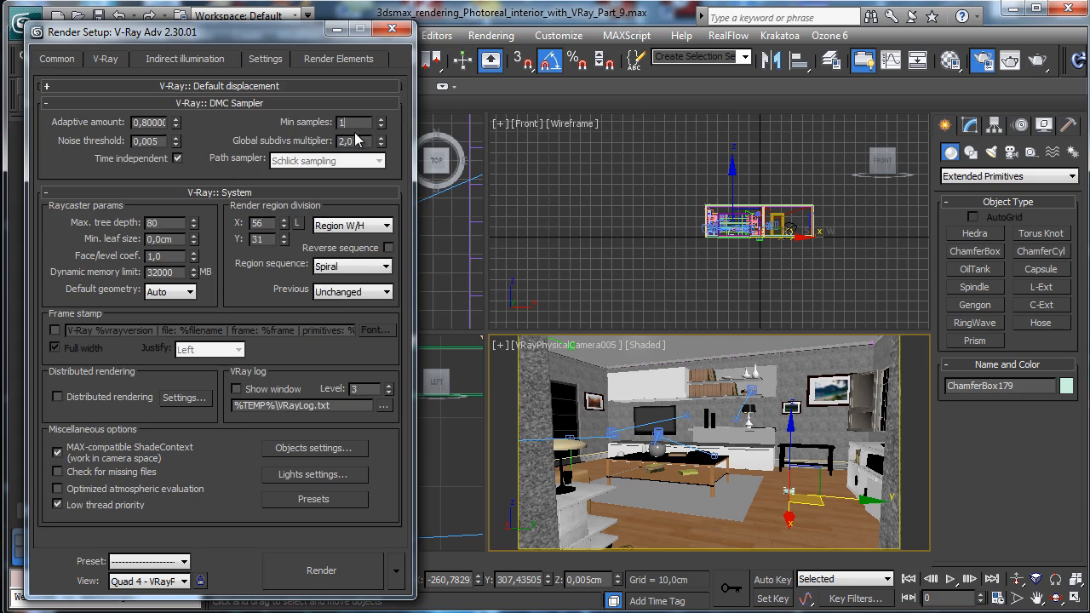
pyautogui.doubleClick(362, 142)
pyautogui.write('1')
# Set the irradiance map's max rate to -1 with the Custom preset.
pyautogui.click(210, 59)
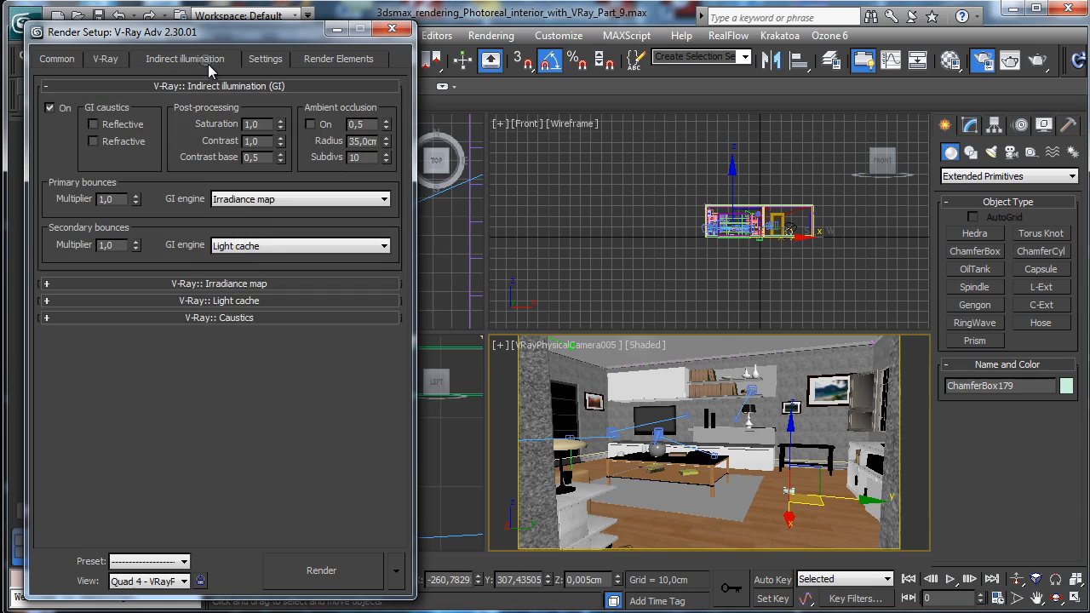
pyautogui.click(242, 284)
pyautogui.click(260, 119)
pyautogui.click(265, 126)
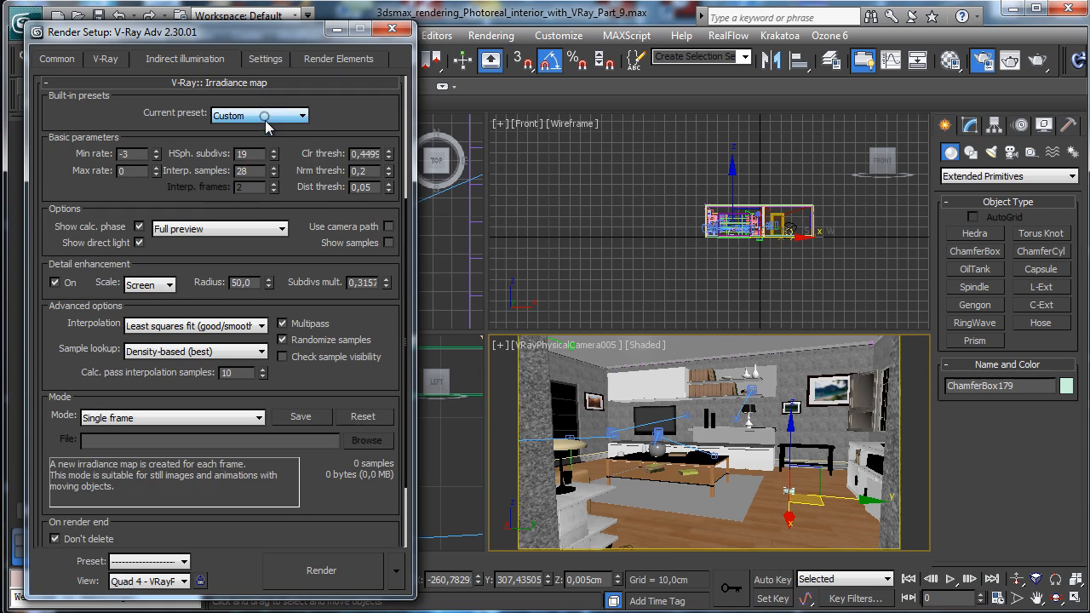
pyautogui.click(156, 175)
pyautogui.click(156, 174)
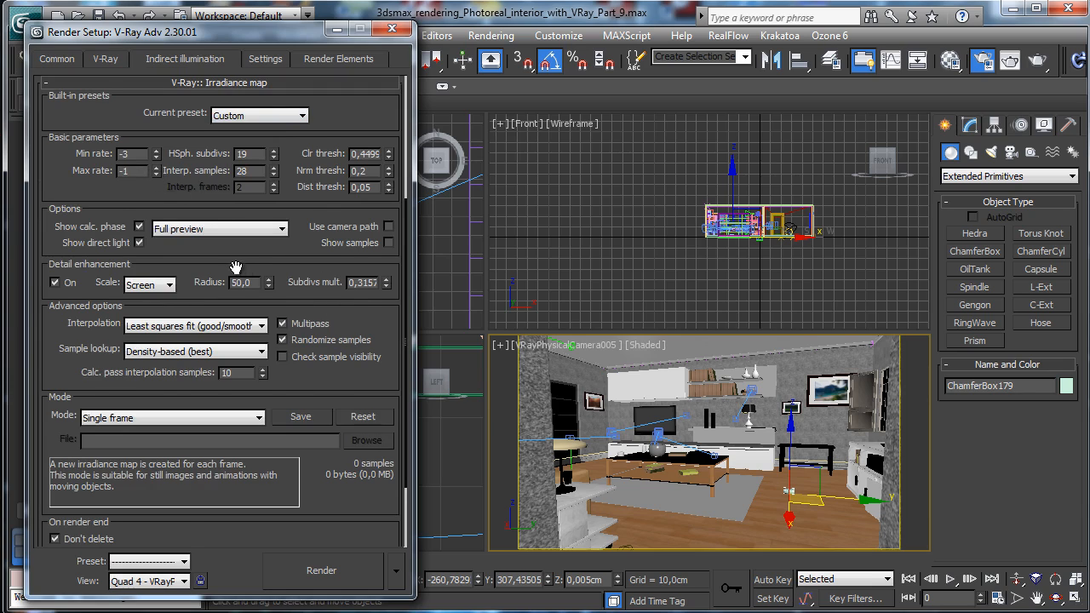
pyautogui.moveTo(236, 267); pyautogui.dragTo(280, 112)
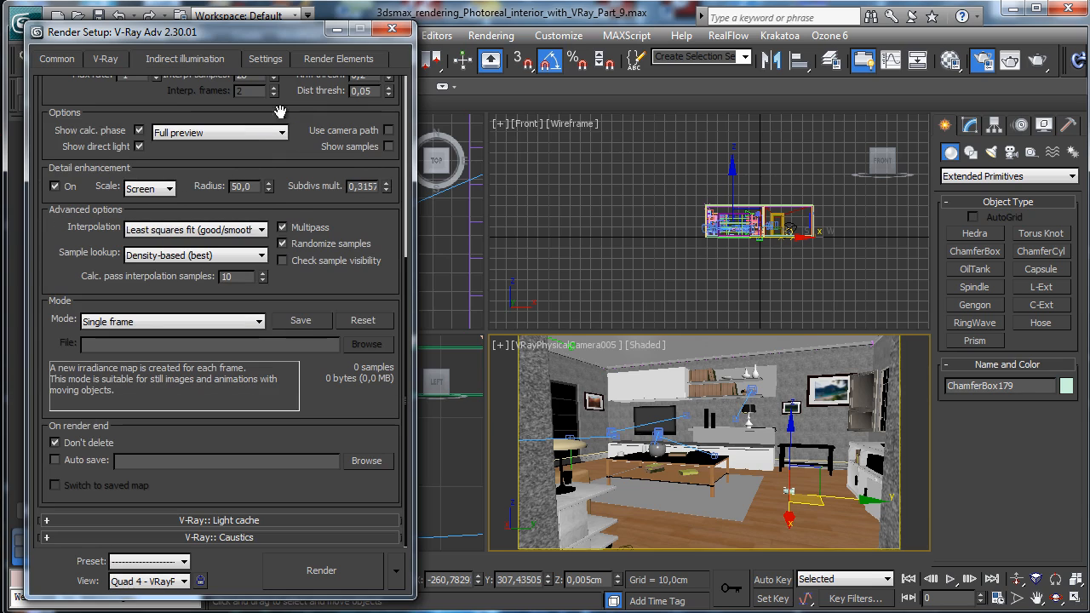
pyautogui.click(268, 538)
# Expand the V-Ray Camera render settings and turn off depth-of-field sampling on VRayPhysicalCamera005.
pyautogui.click(97, 61)
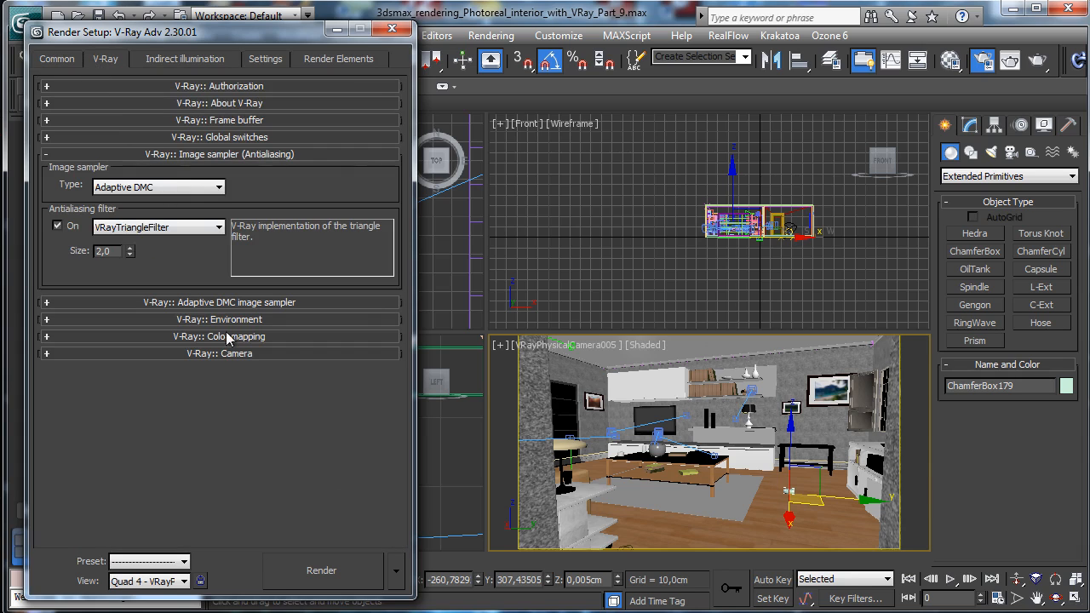
pyautogui.click(233, 354)
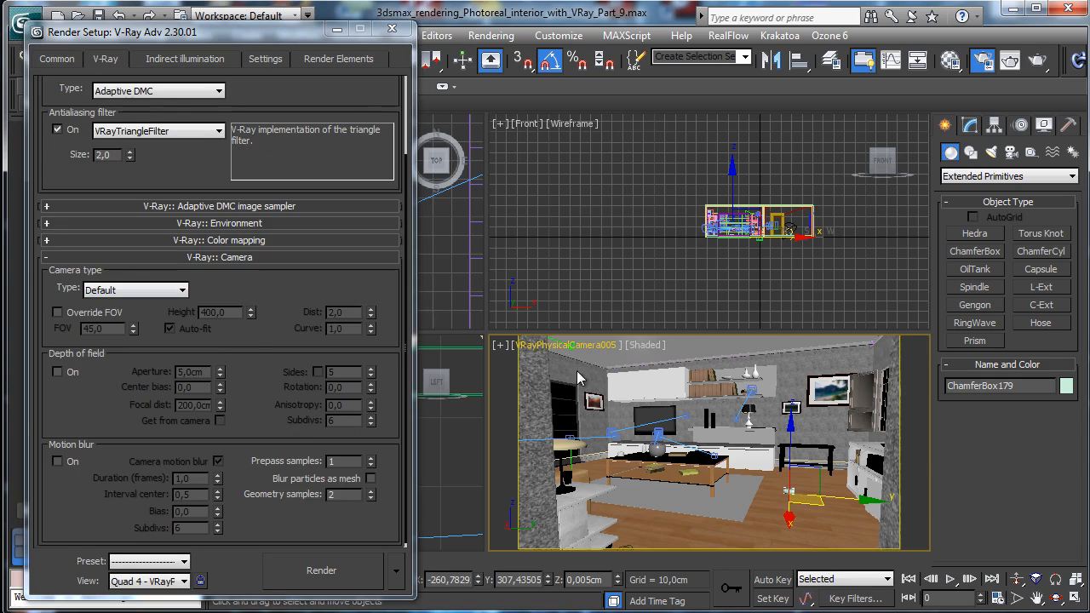
pyautogui.click(532, 349)
pyautogui.click(596, 612)
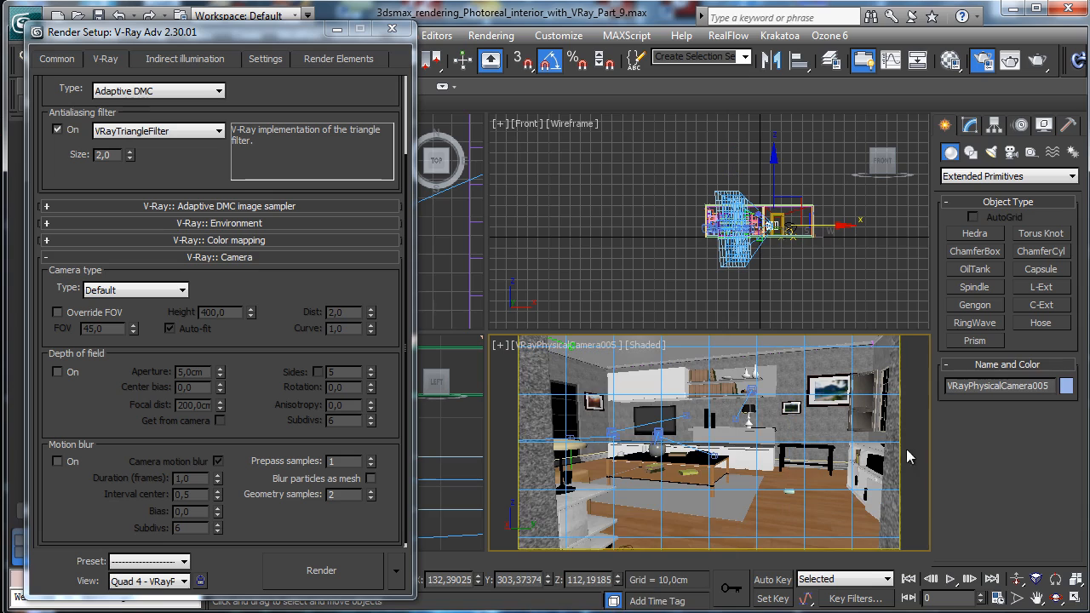
pyautogui.click(971, 125)
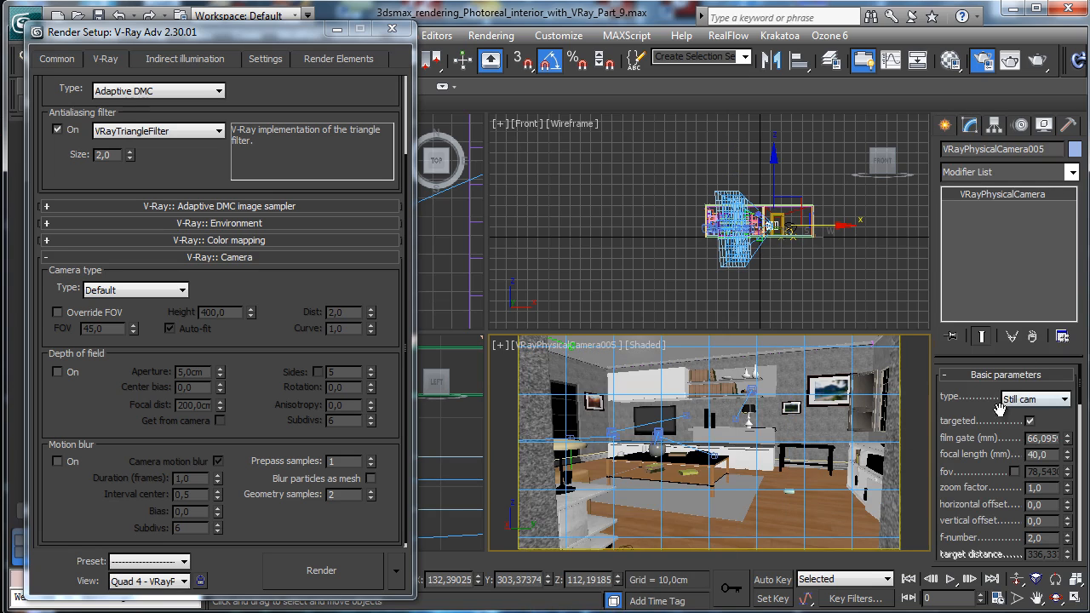
pyautogui.scroll(-5, 954, 414)
pyautogui.scroll(-2, 953, 415)
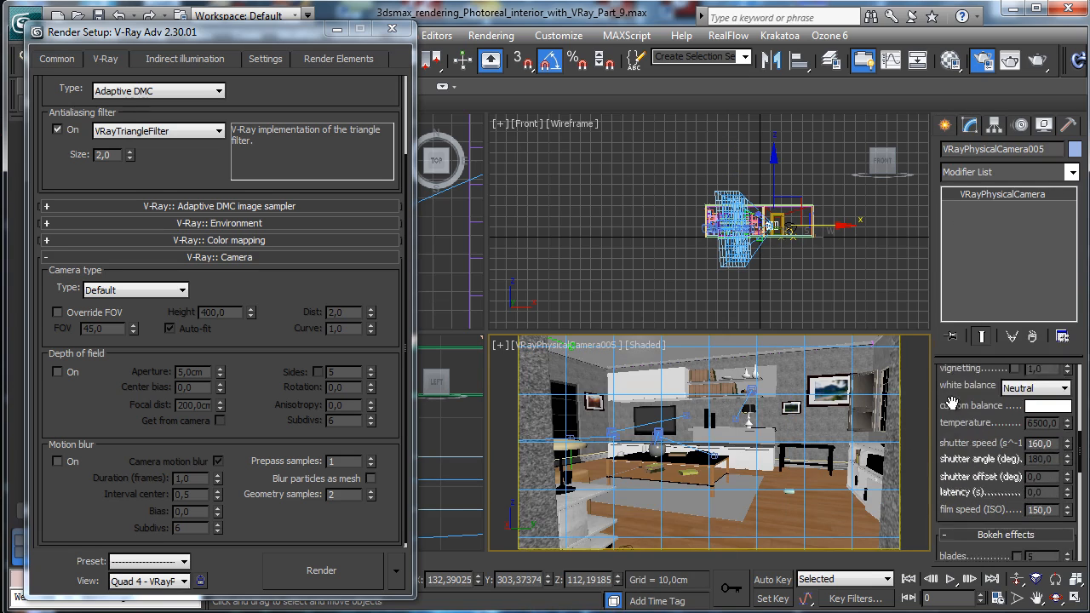
pyautogui.moveTo(951, 316); pyautogui.dragTo(960, 478)
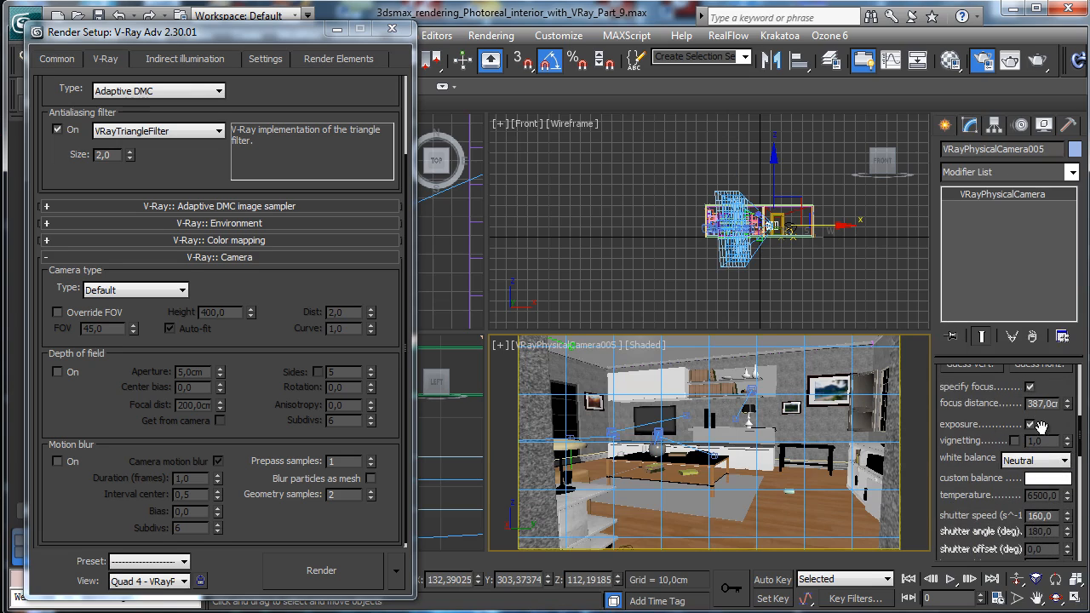
pyautogui.scroll(-6, 1043, 419)
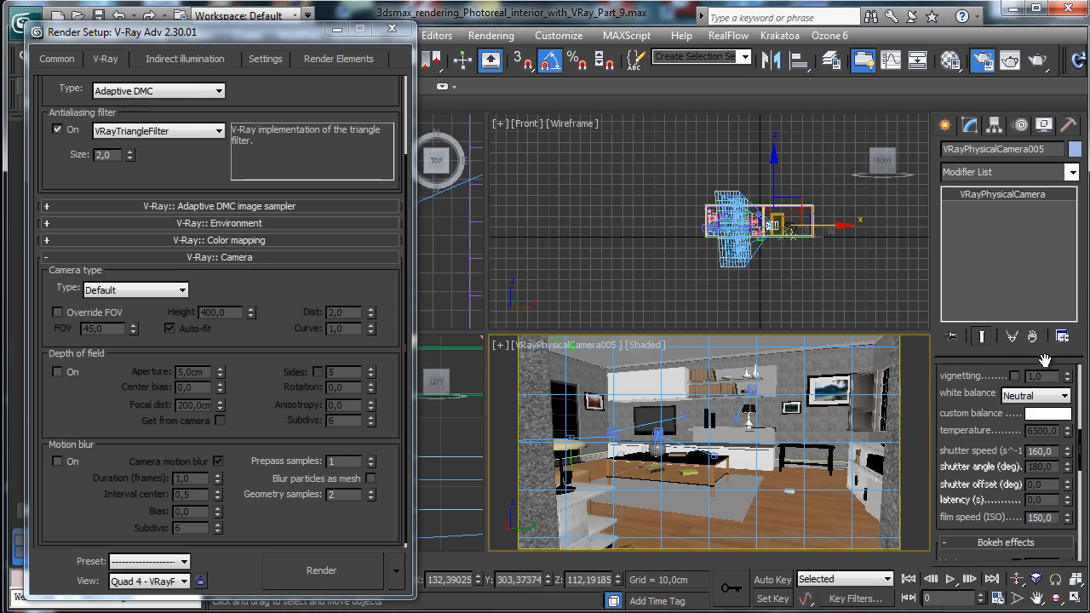
pyautogui.scroll(-6, 972, 468)
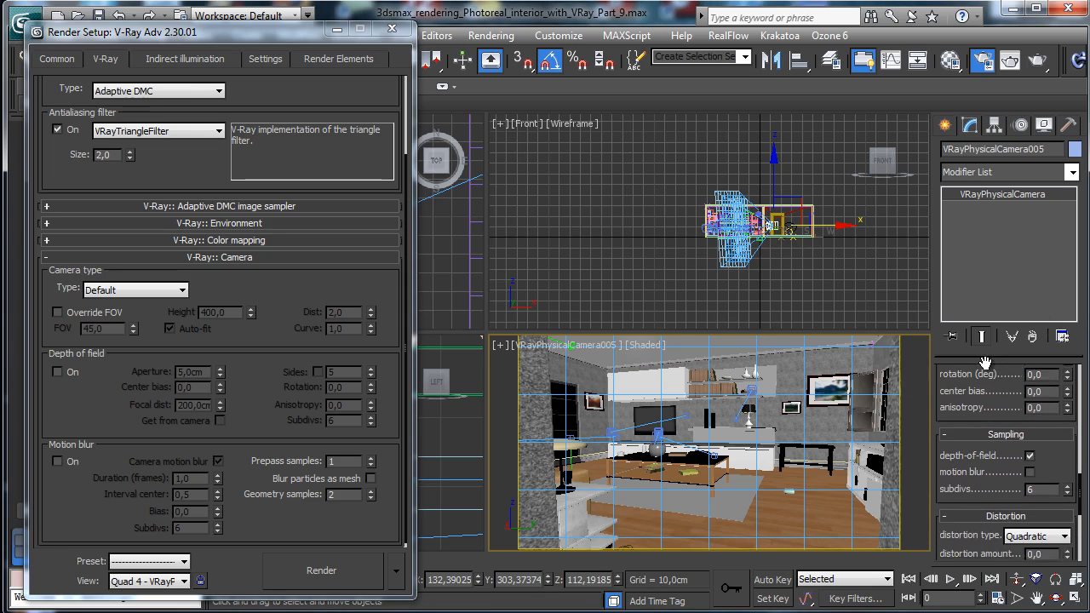
pyautogui.scroll(3, 985, 397)
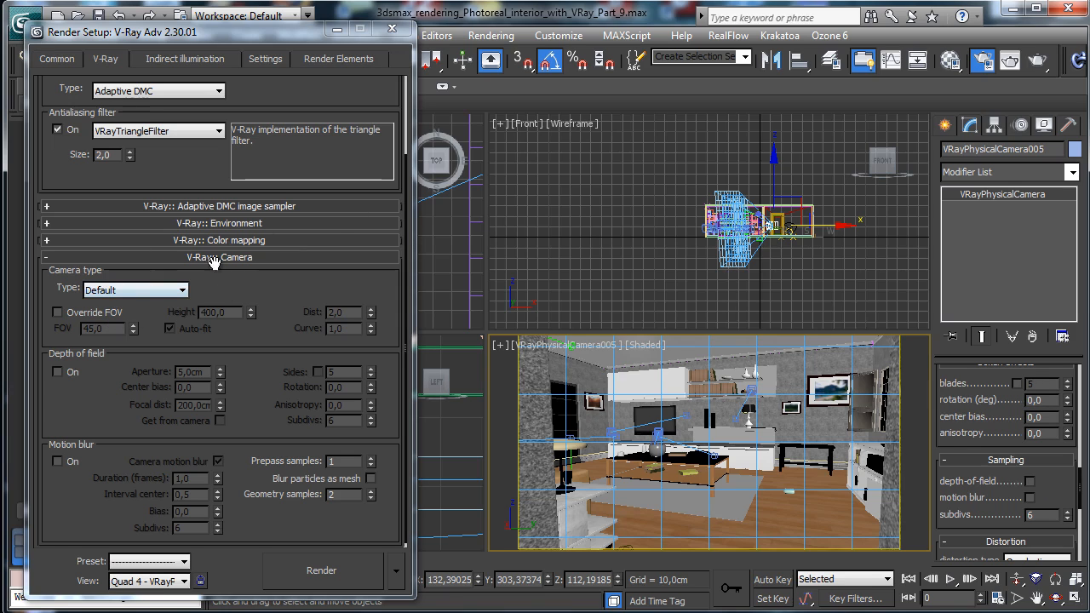
# Set the V-Ray render camera type to Spherical.
pyautogui.click(132, 291)
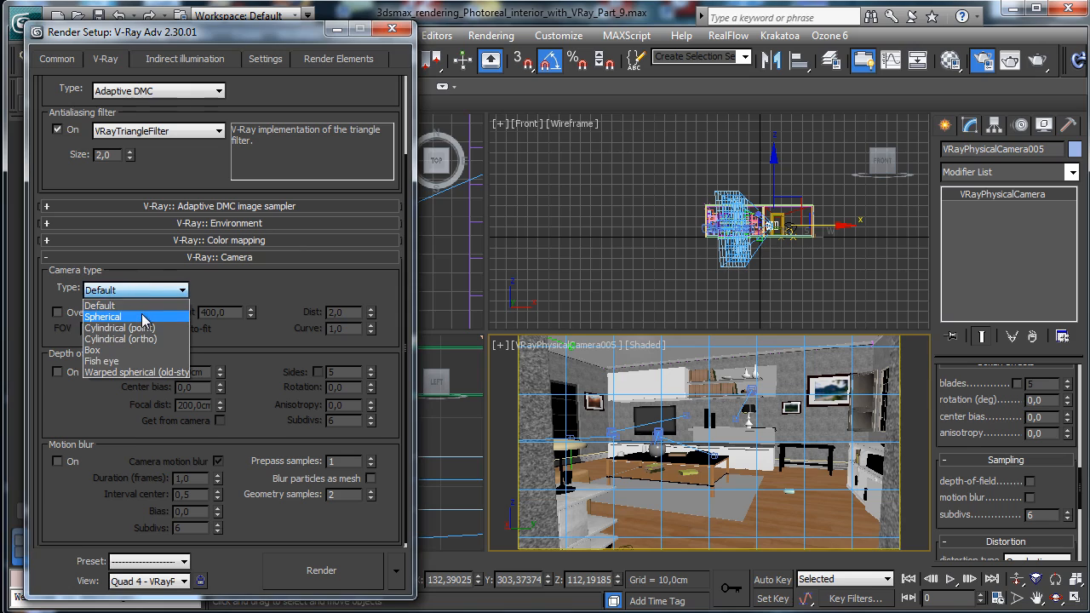
pyautogui.click(142, 316)
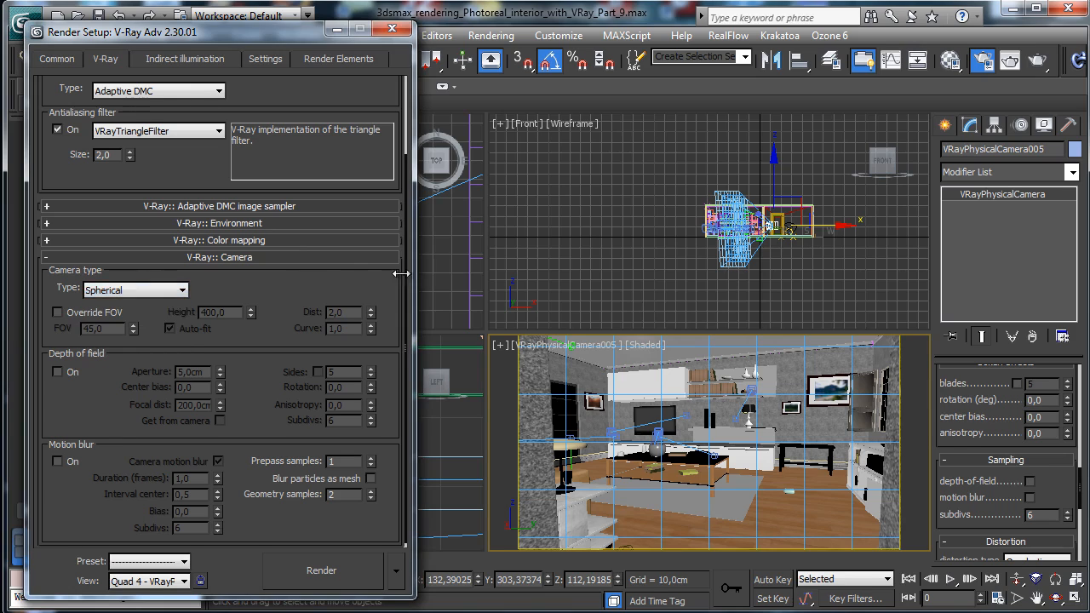
# Set the custom render output width to 500 pixels, keeping the image aspect locked.
pyautogui.click(57, 59)
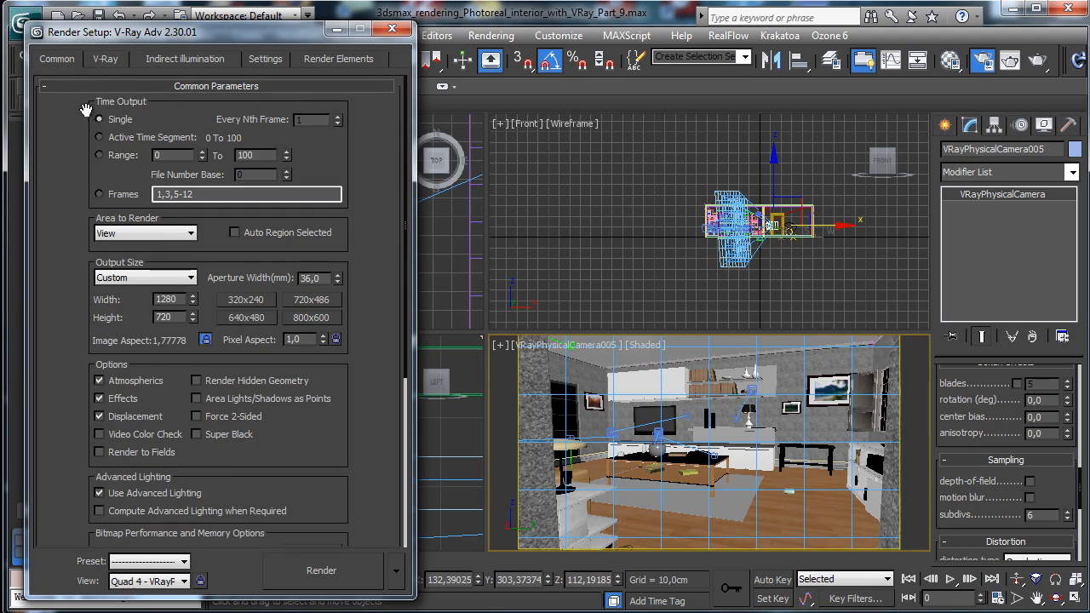
pyautogui.click(106, 59)
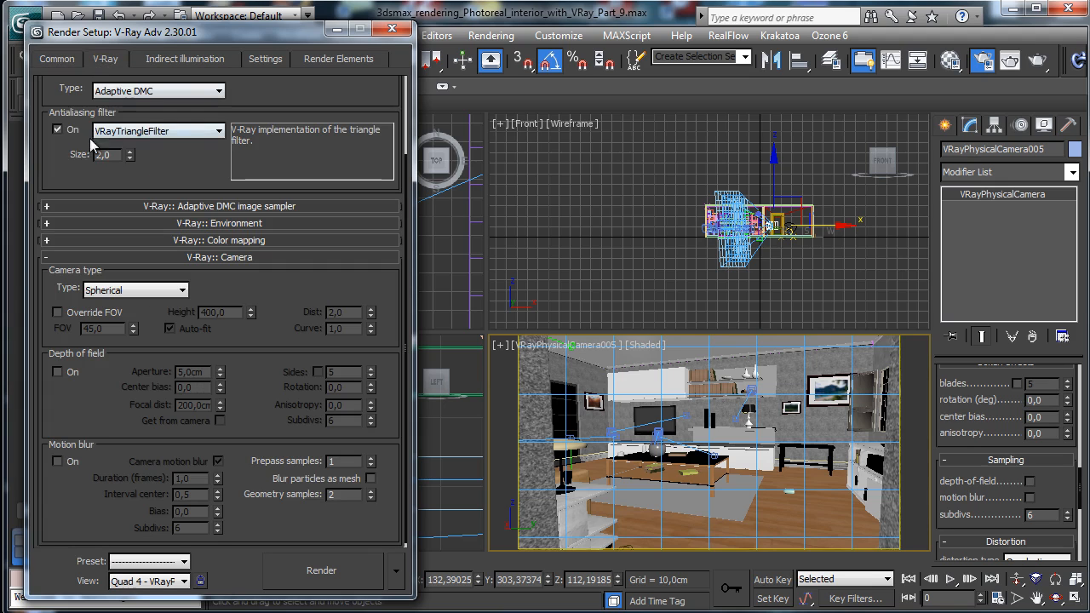
pyautogui.click(63, 60)
pyautogui.press('Tab')
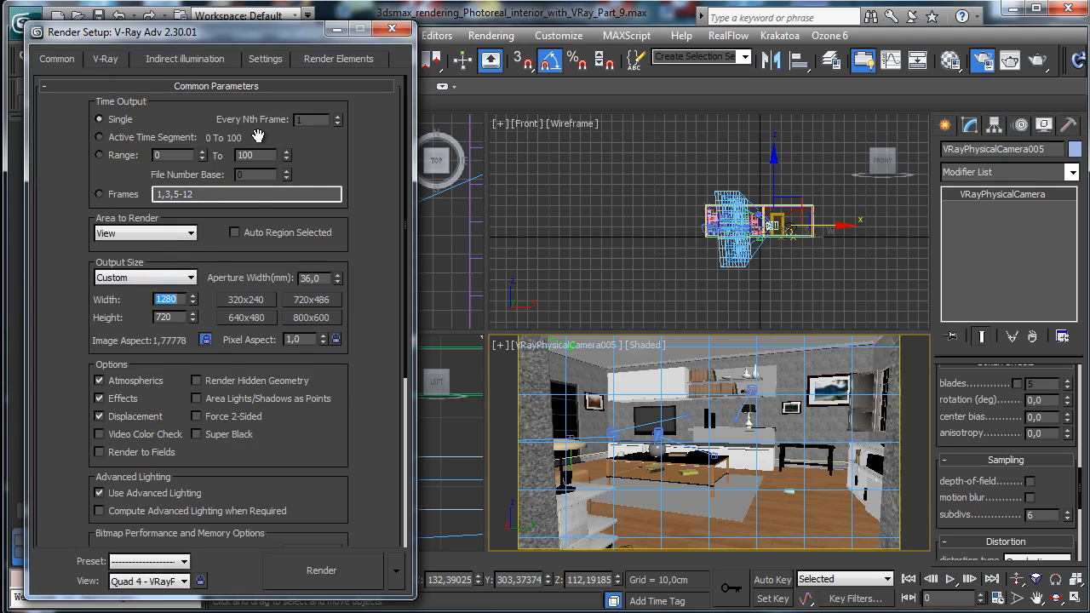
# Set the V-Ray render region division to 24 in both X and Y and start a test render.
pyautogui.click(265, 58)
pyautogui.doubleClick(265, 222)
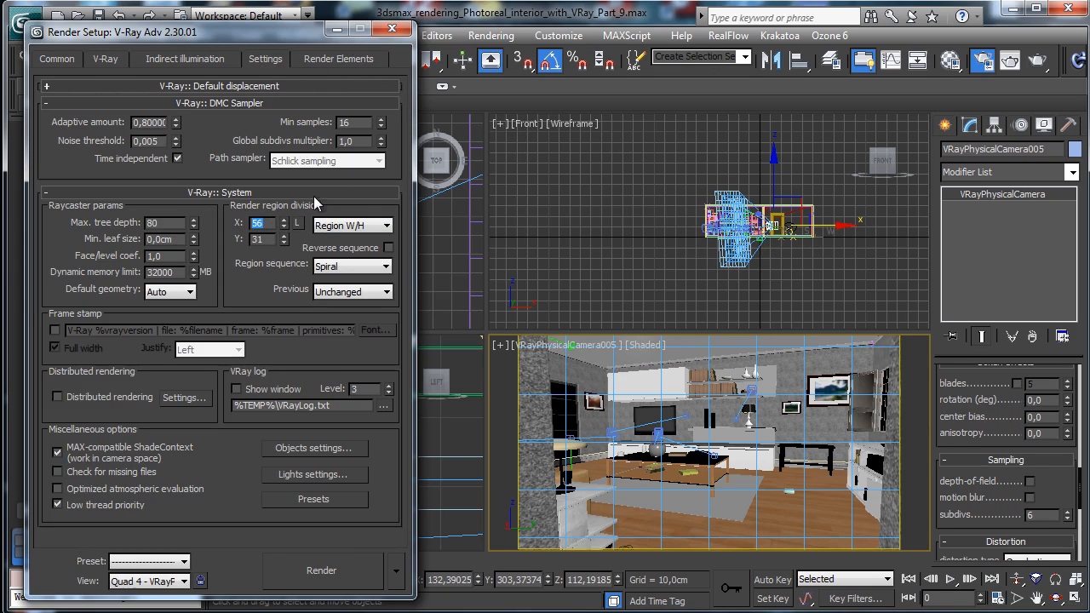
pyautogui.write('25')
pyautogui.doubleClick(260, 239)
pyautogui.write('325')
pyautogui.doubleClick(264, 240)
pyautogui.write('24')
pyautogui.click(305, 569)
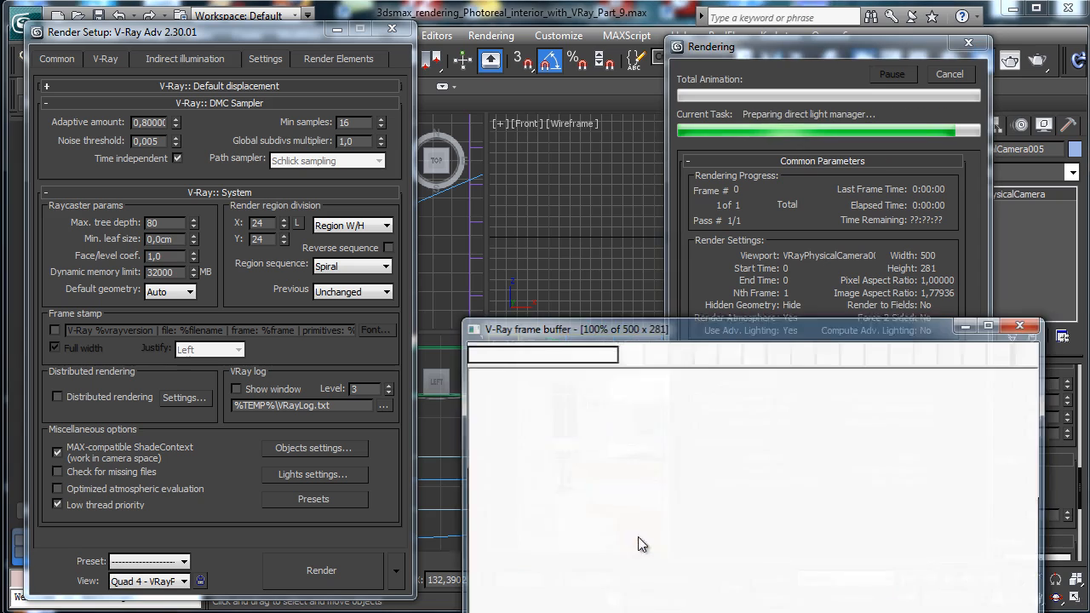
pyautogui.moveTo(664, 337); pyautogui.dragTo(313, 192)
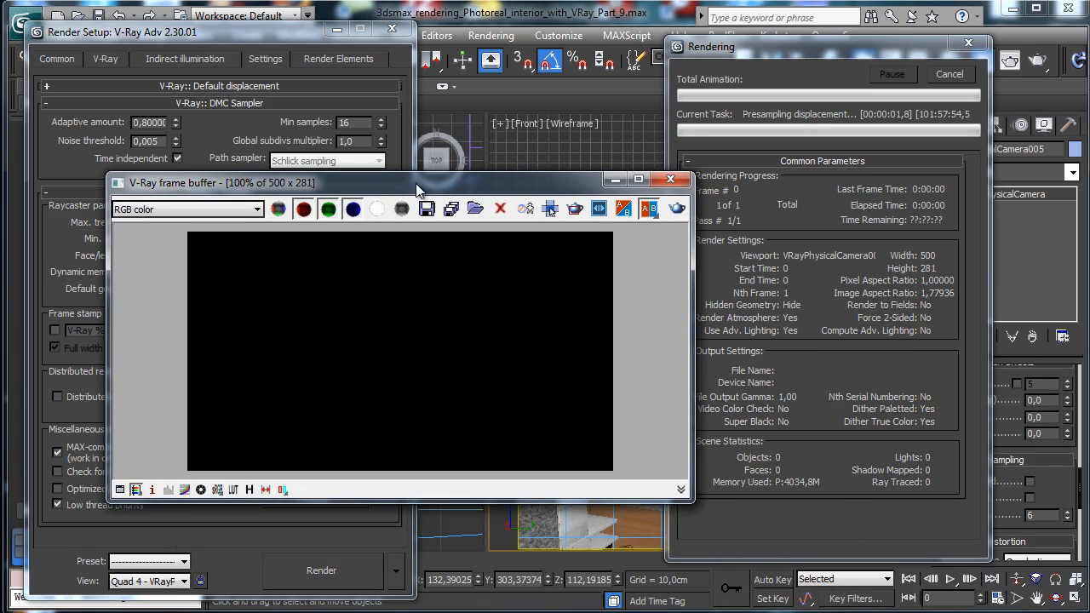
# Turn off the V-Ray antialiasing filter and disable displacement in the global switches.
pyautogui.click(106, 60)
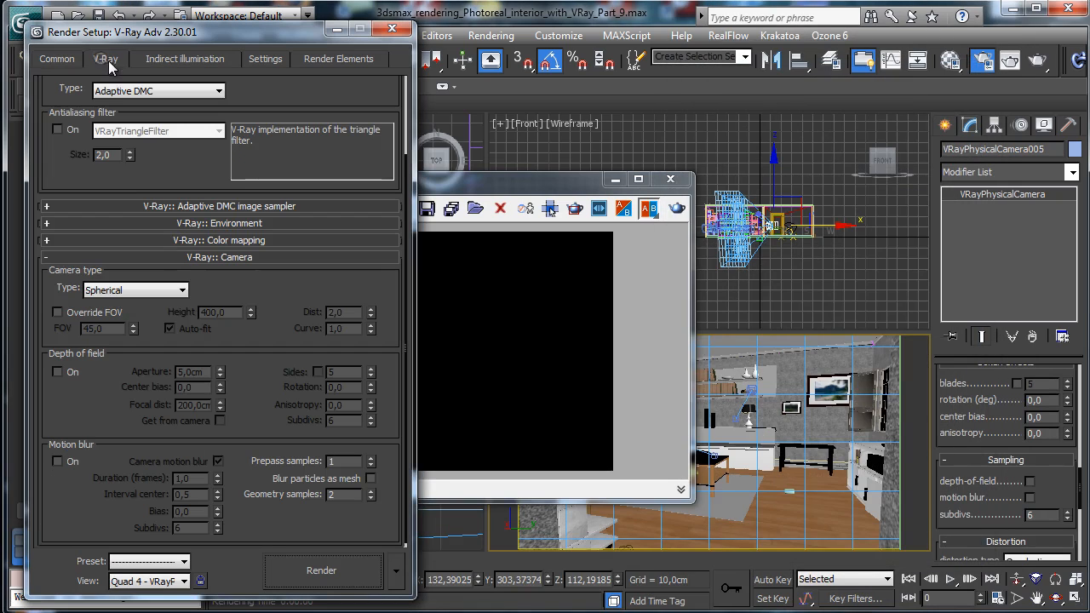
pyautogui.moveTo(170, 175); pyautogui.dragTo(109, 272)
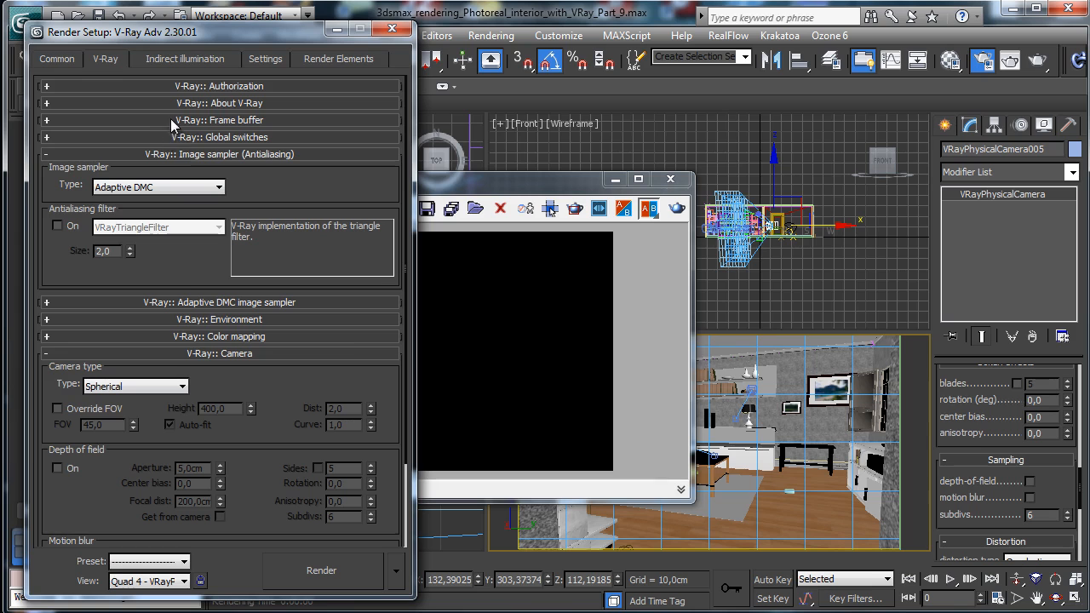
pyautogui.click(182, 138)
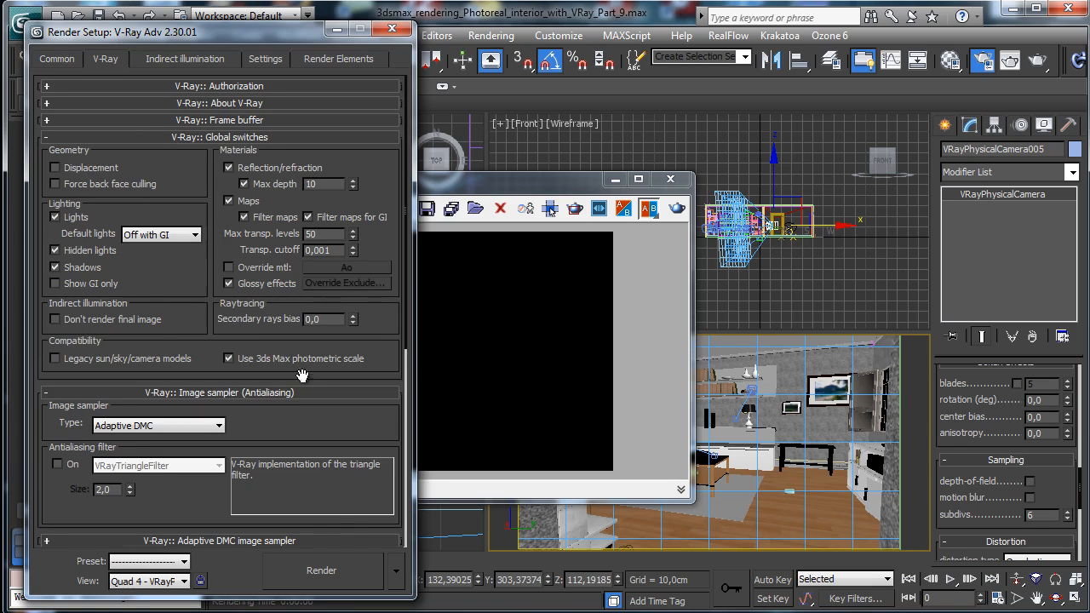
# Run a short test render of the camera view, stop it, and put the frame buffer and render setup away.
pyautogui.click(332, 576)
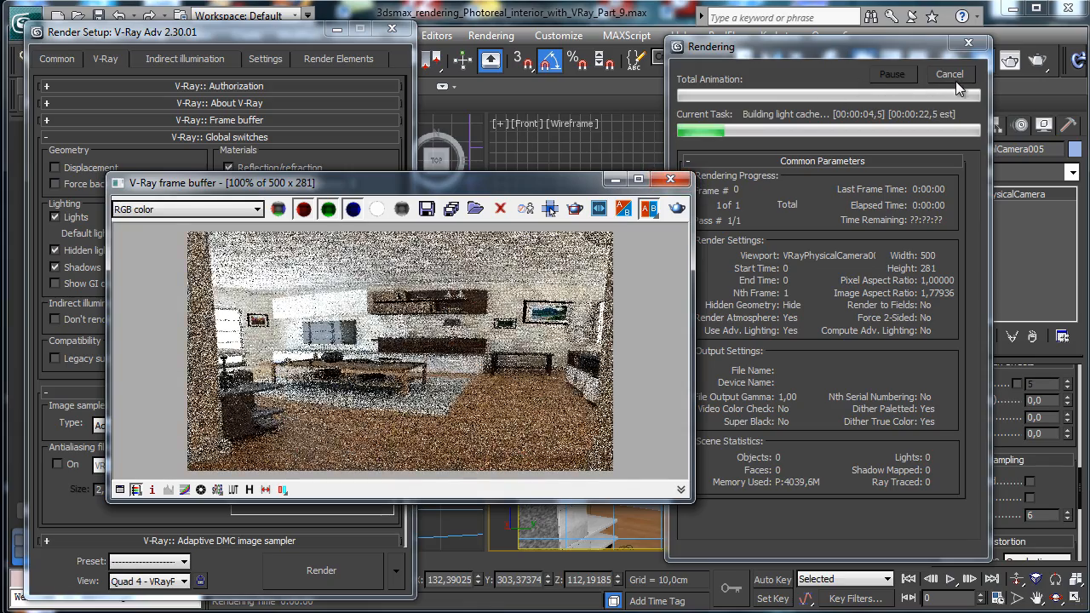
pyautogui.click(950, 75)
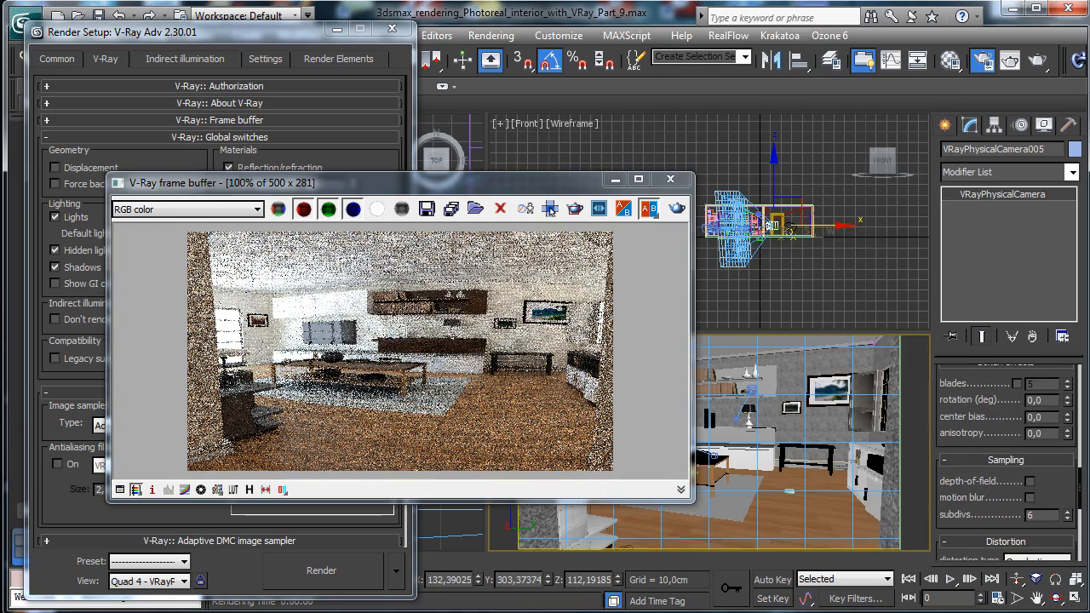
pyautogui.click(615, 179)
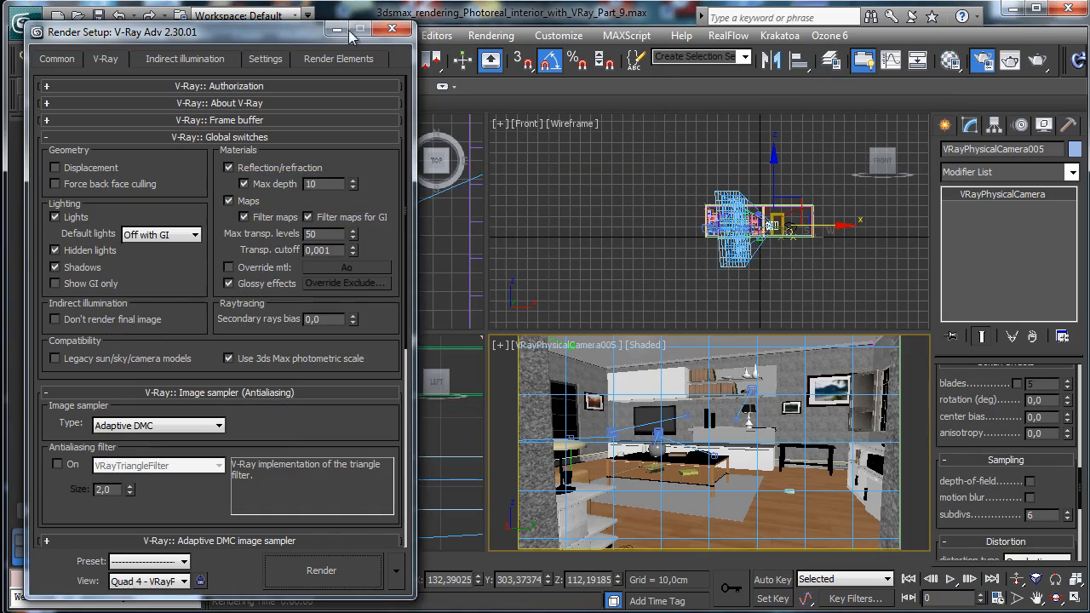
pyautogui.click(391, 29)
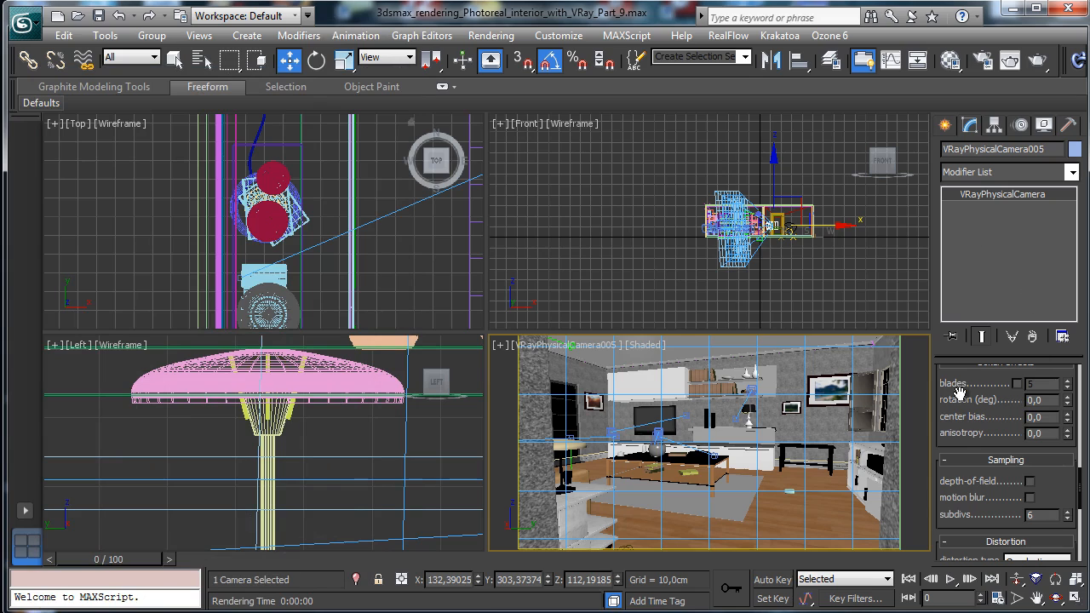
# In the Top view, move VRayPhysicalCamera005 into the living room to about X -267 cm, Y 317 cm.
pyautogui.scroll(5, 960, 391)
pyautogui.scroll(5, 996, 413)
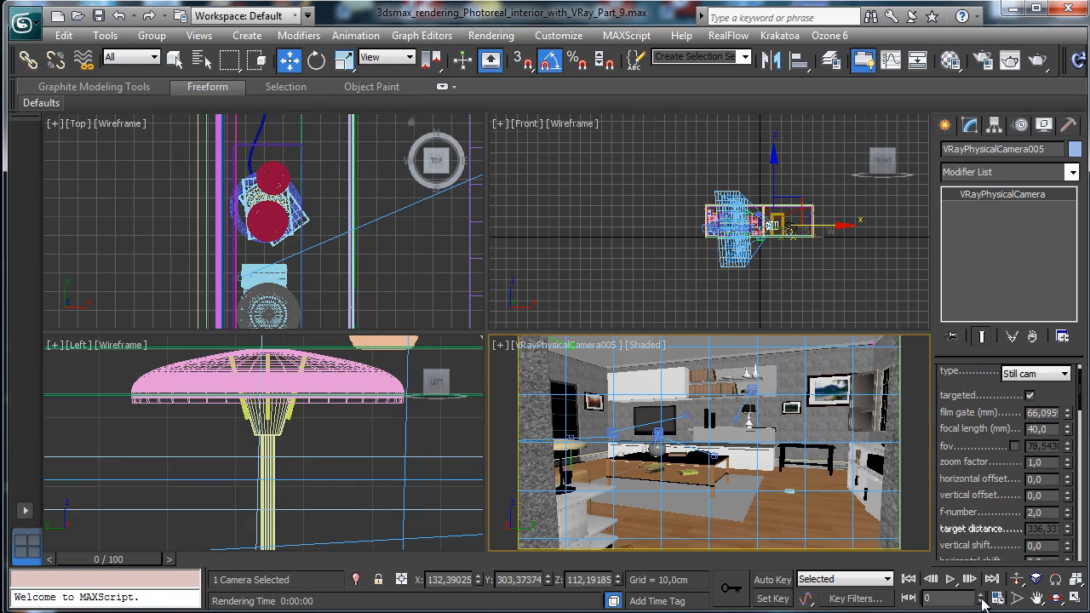
pyautogui.scroll(1, 971, 408)
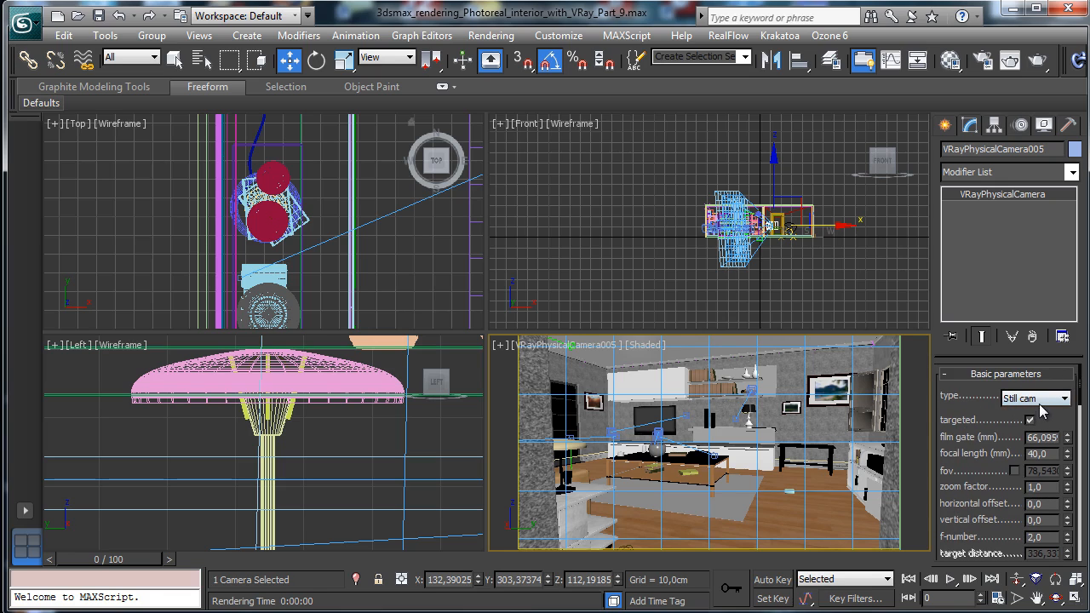
pyautogui.rightClick(369, 248)
pyautogui.click(1017, 579)
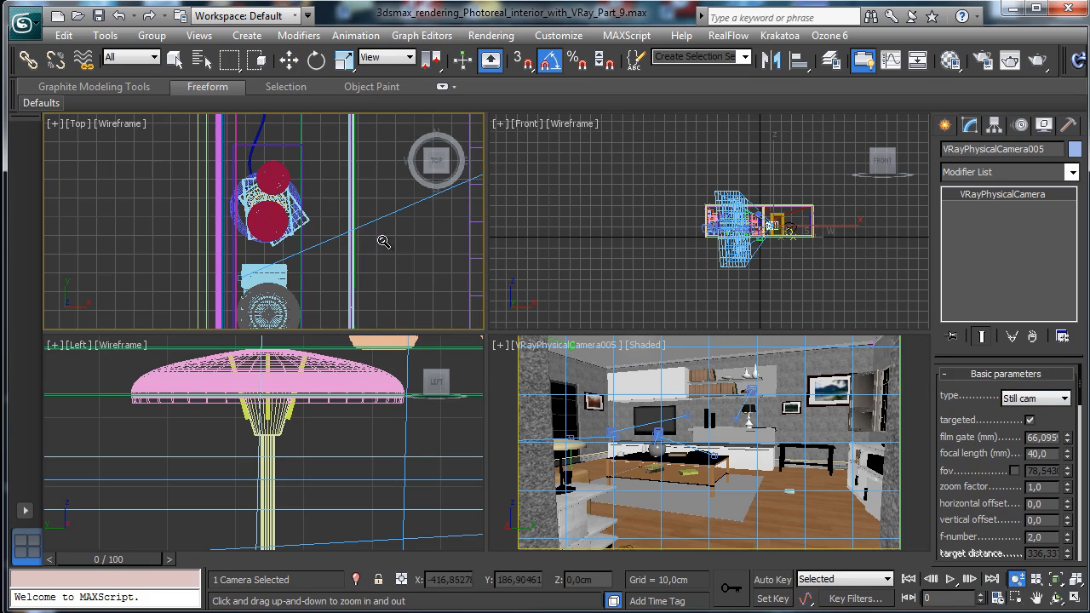
pyautogui.moveTo(382, 239); pyautogui.dragTo(439, 502)
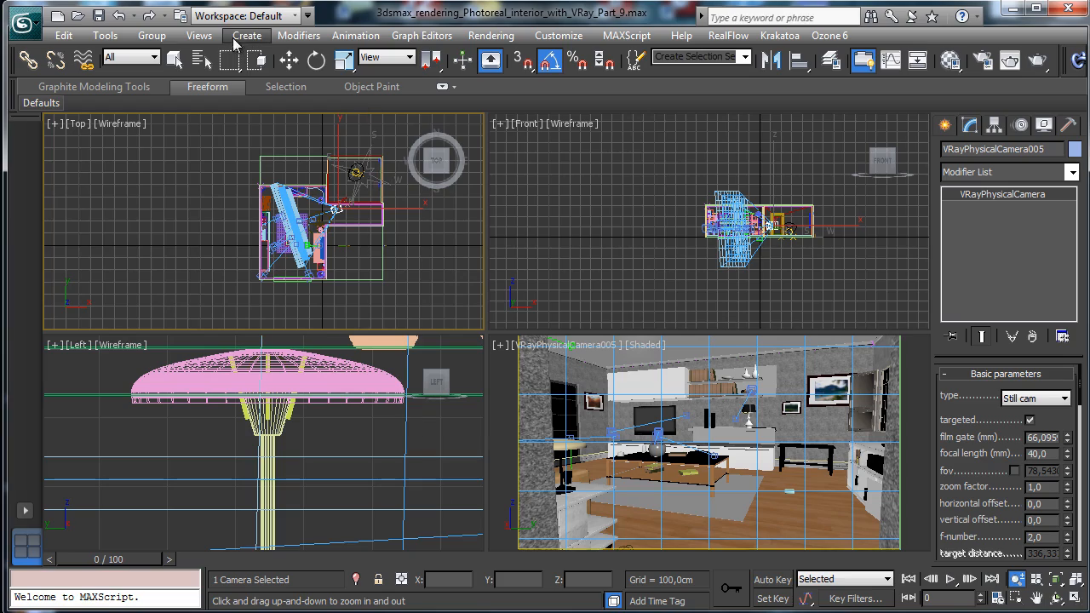
pyautogui.click(289, 59)
pyautogui.moveTo(366, 191); pyautogui.dragTo(318, 192)
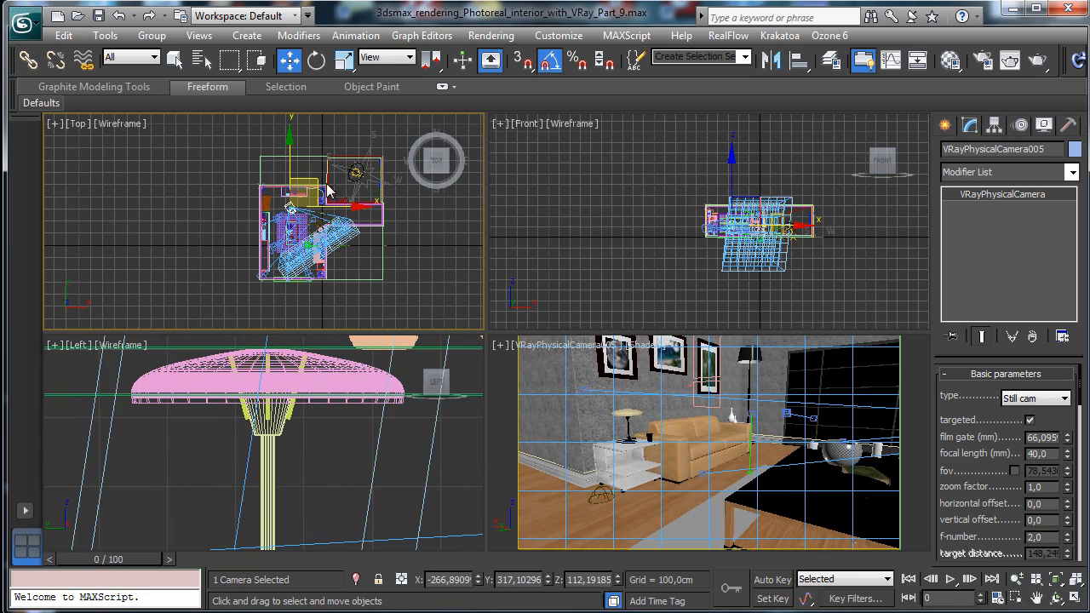
# In the Front view, lower VRayPhysicalCamera005 to a height of about 35 cm.
pyautogui.click(773, 205)
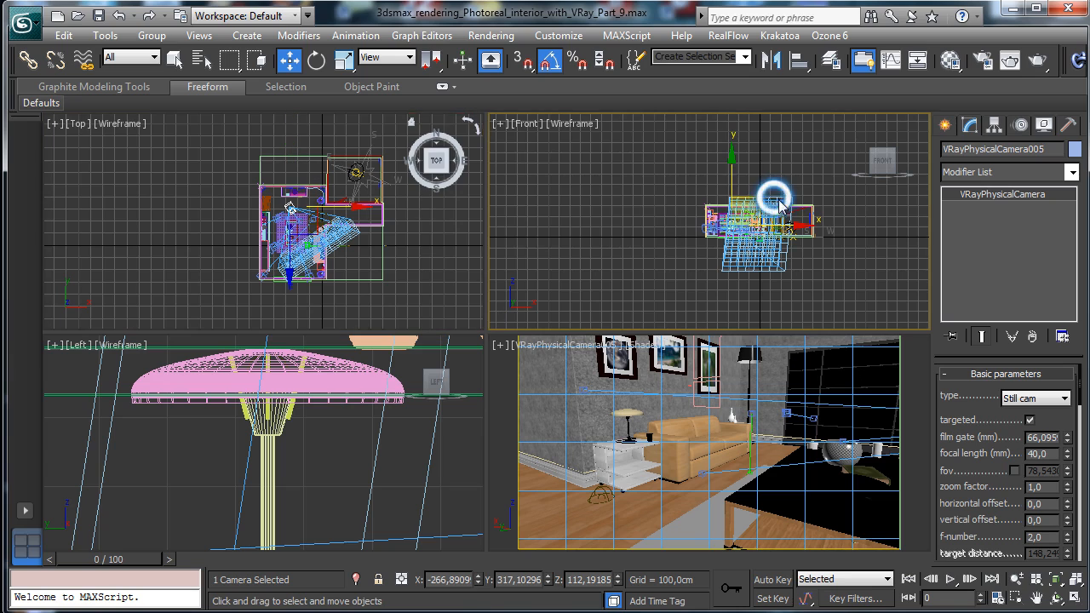
pyautogui.hotkey('ctrl', 'w')
pyautogui.moveTo(764, 216); pyautogui.dragTo(784, 274)
pyautogui.click(290, 59)
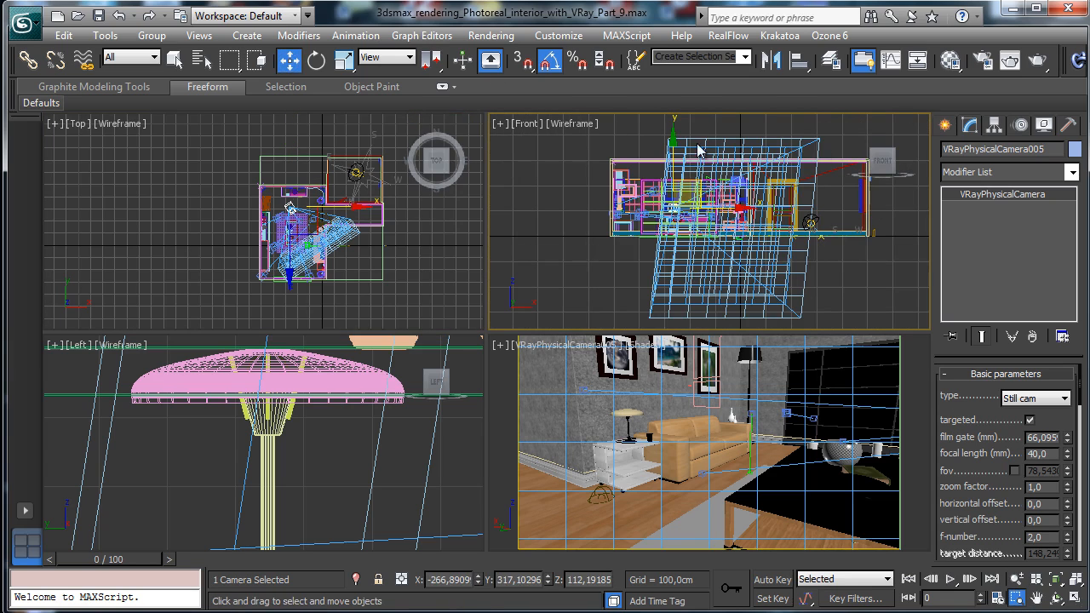
pyautogui.moveTo(673, 159); pyautogui.dragTo(665, 175)
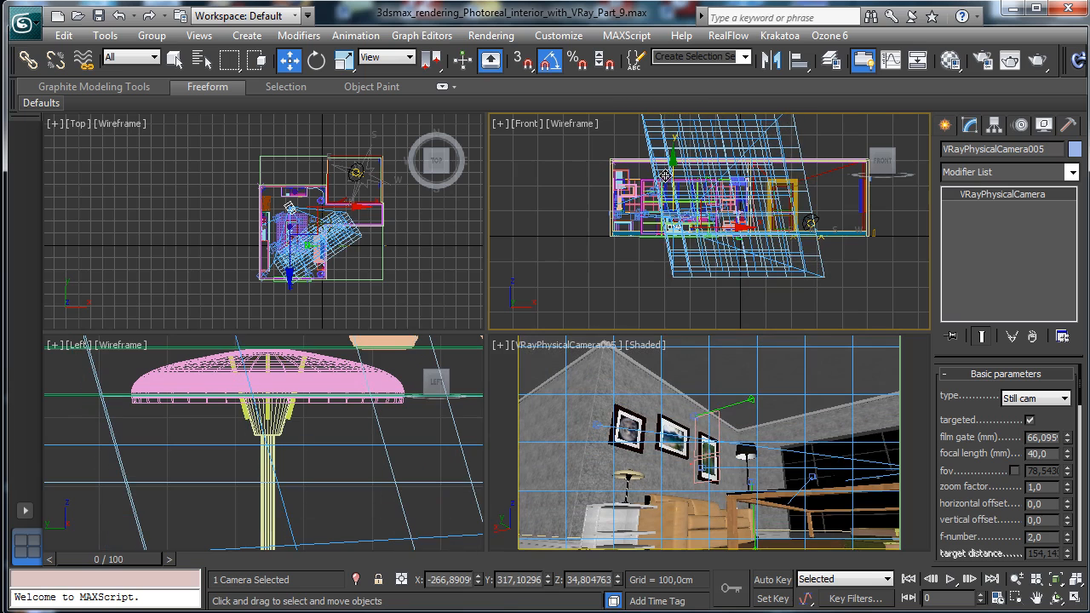
# Select the camera's target, lower it by about 62 cm, and start a test render of the camera view.
pyautogui.click(547, 347)
pyautogui.click(559, 348)
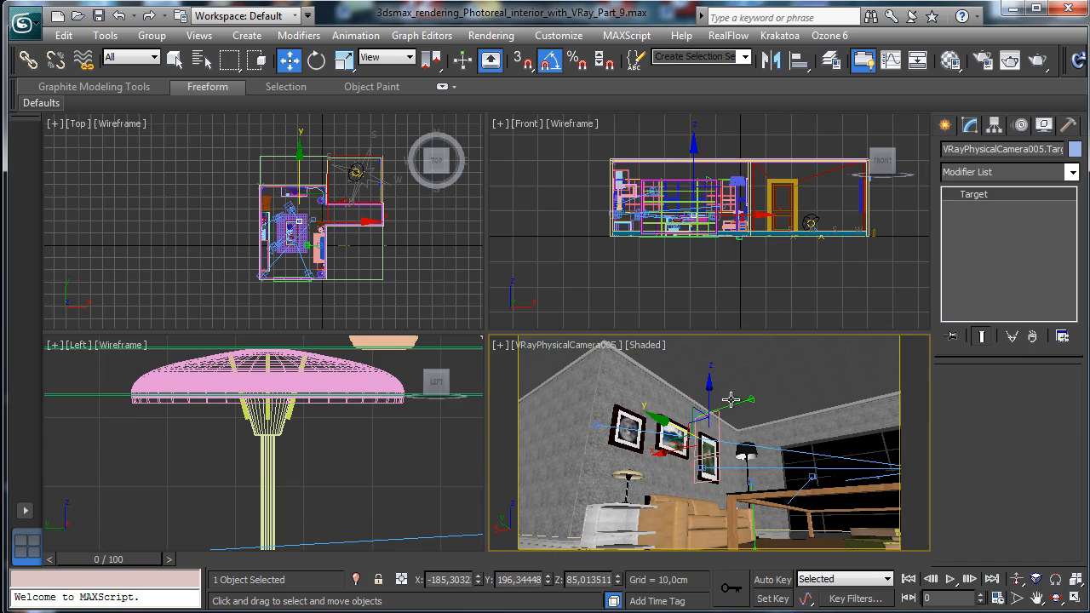
pyautogui.moveTo(710, 402); pyautogui.dragTo(708, 504)
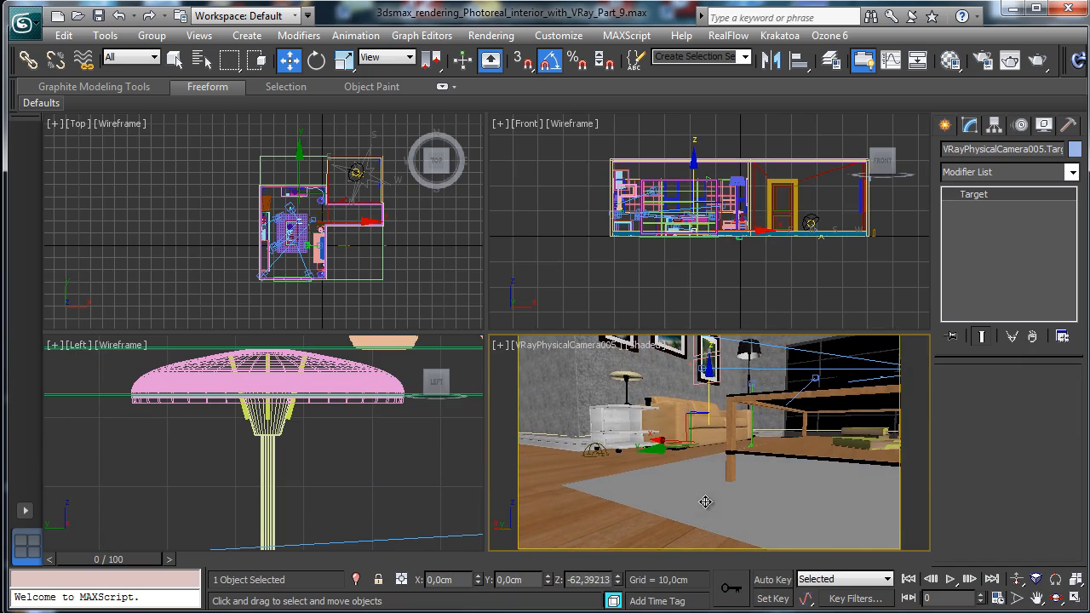
pyautogui.click(1036, 60)
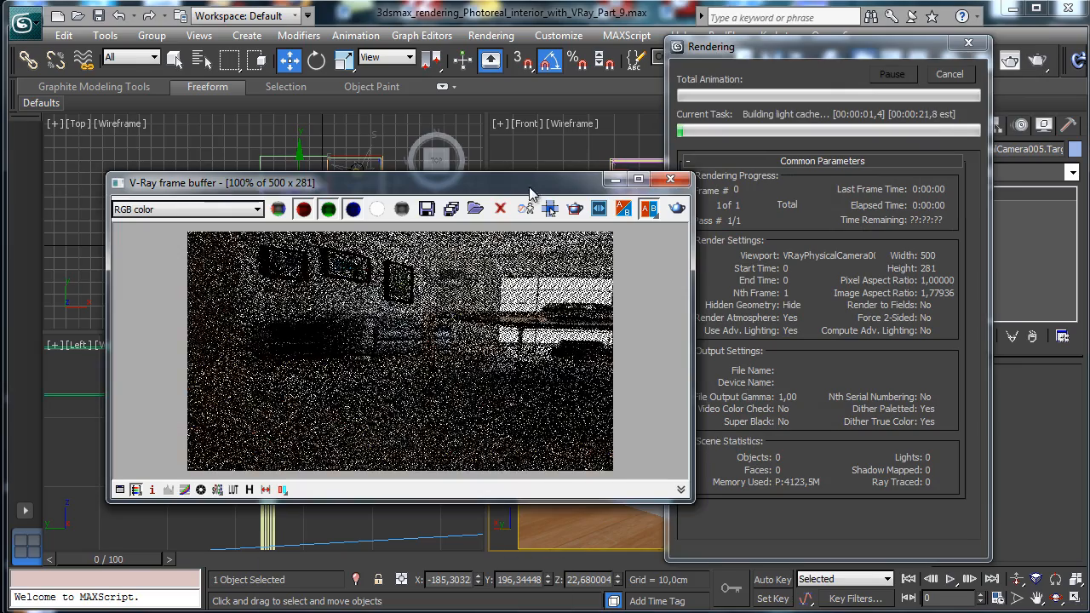
pyautogui.moveTo(528, 189); pyautogui.dragTo(449, 77)
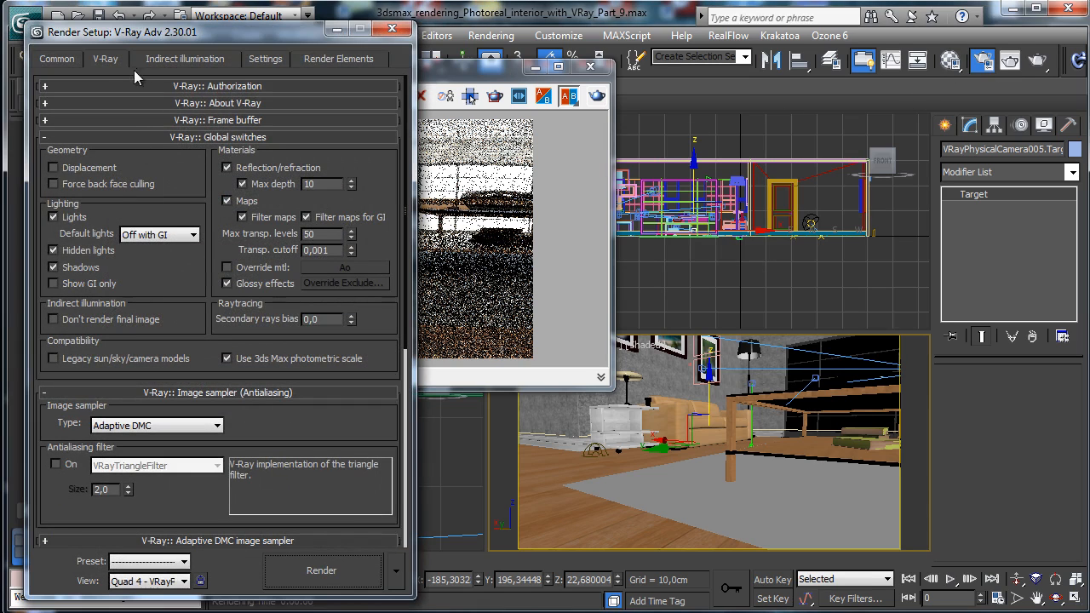
# Override the spherical render camera's FOV with 360 and test-render the full panorama.
pyautogui.scroll(-10, 220, 349)
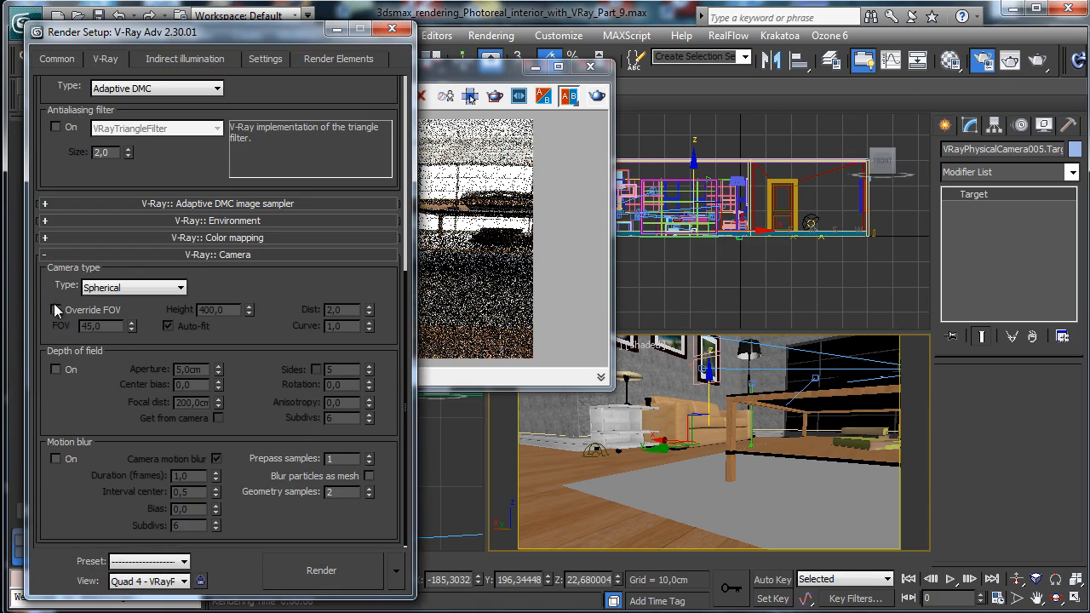
pyautogui.doubleClick(111, 327)
pyautogui.write('360')
pyautogui.press('Return')
pyautogui.click(327, 577)
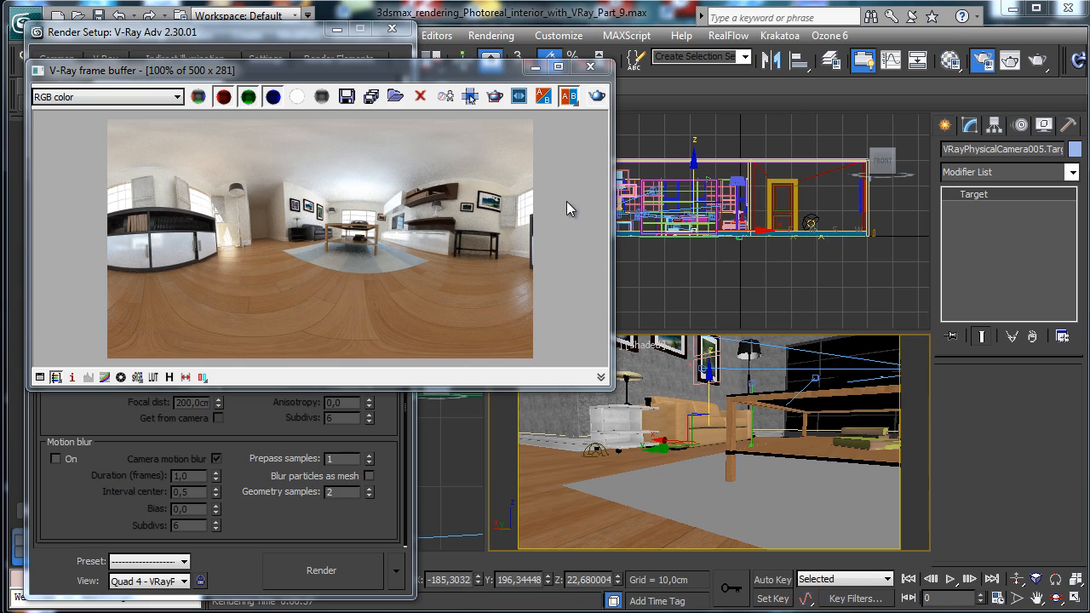
pyautogui.click(535, 67)
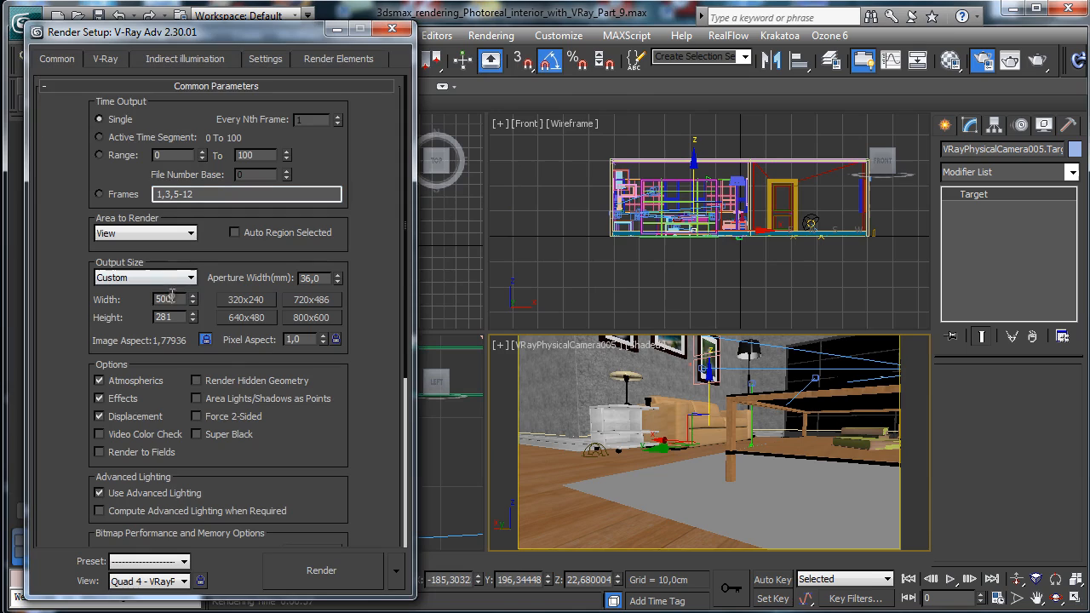
# Set the render output width to 2048 pixels with the image aspect locked.
pyautogui.doubleClick(171, 298)
pyautogui.write('2048')
pyautogui.press('Return')
# Turn on the VRayTriangleFilter antialiasing filter and set the Adaptive DMC image sampler's max subdivs to 4.
pyautogui.click(104, 59)
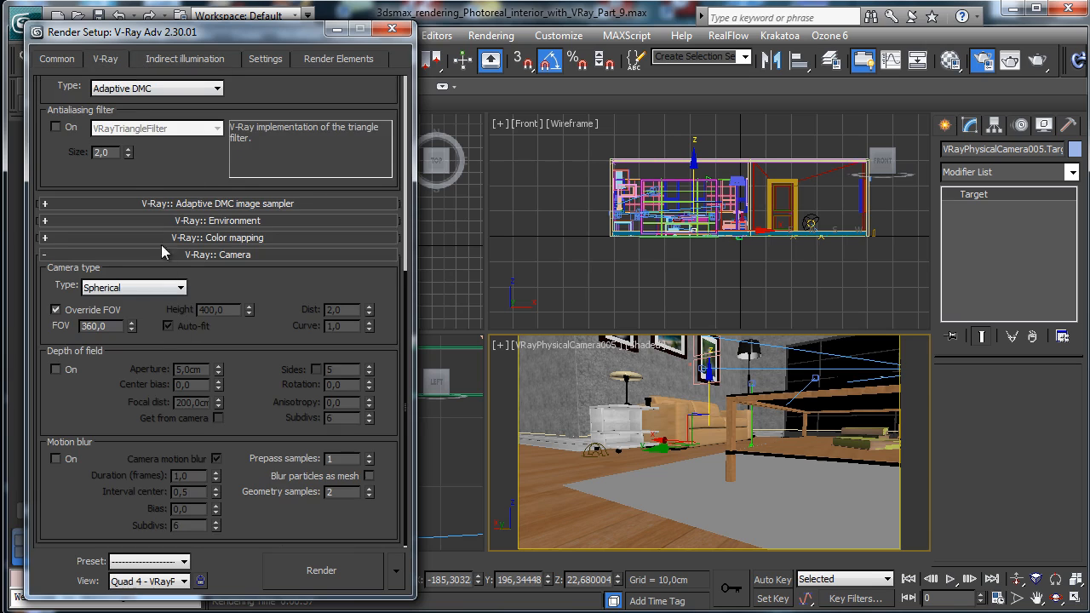
pyautogui.scroll(2, 79, 192)
pyautogui.click(60, 208)
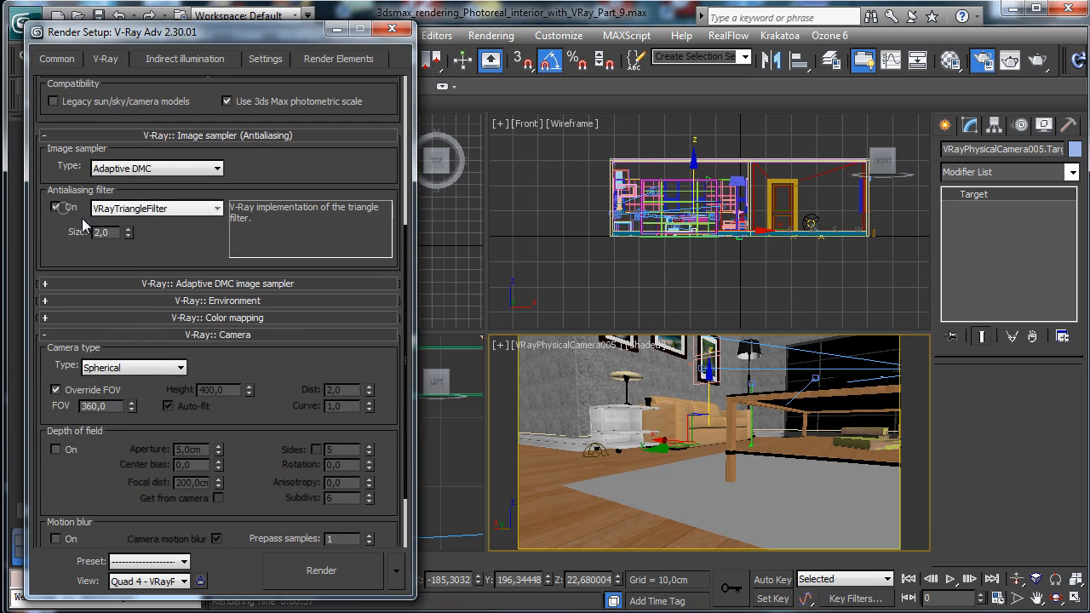
pyautogui.click(178, 284)
pyautogui.moveTo(150, 323); pyautogui.dragTo(154, 331)
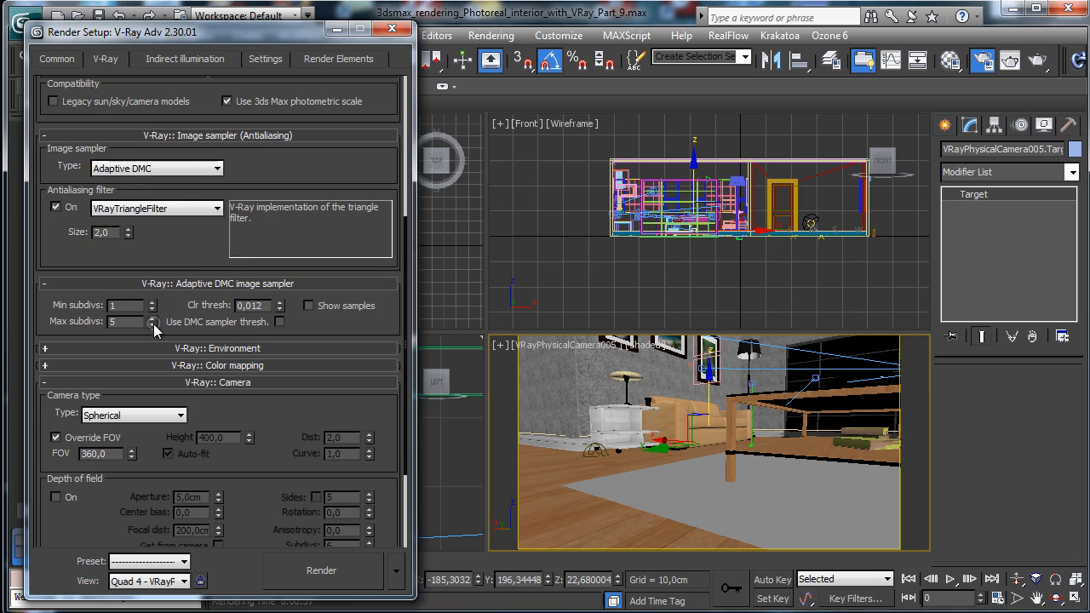
pyautogui.click(151, 324)
# Check the 2048 x 1151 output size and render the full spherical panorama with the updated sampling settings.
pyautogui.click(66, 61)
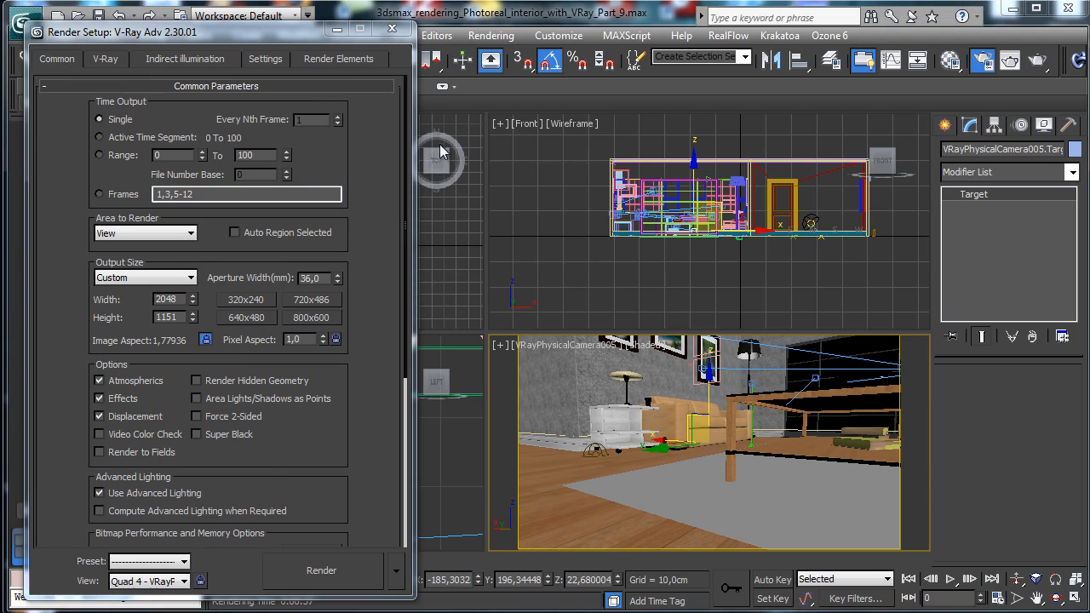
pyautogui.click(104, 62)
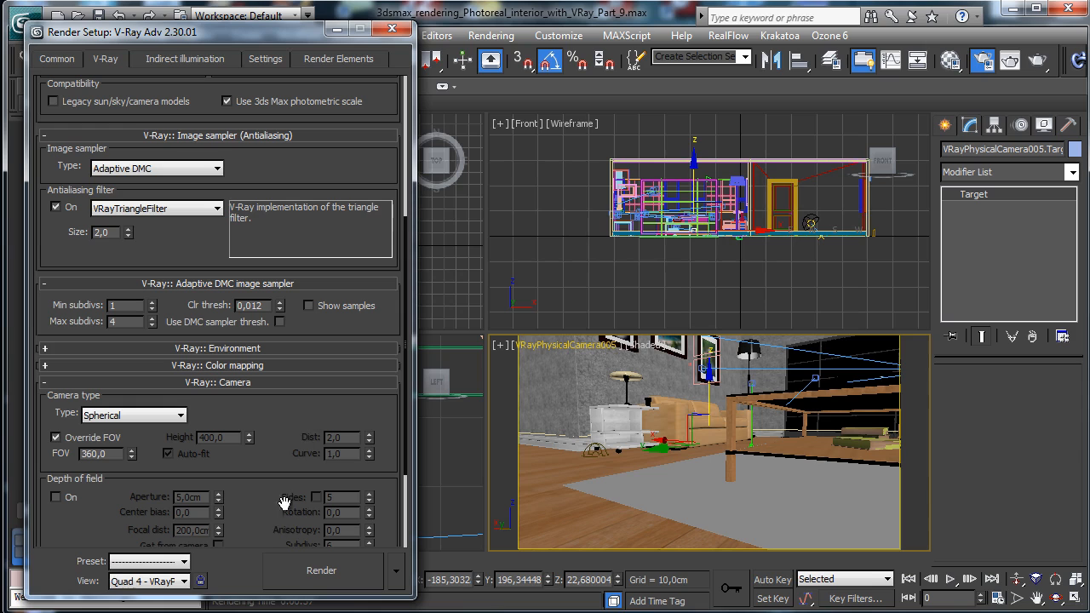
pyautogui.click(319, 571)
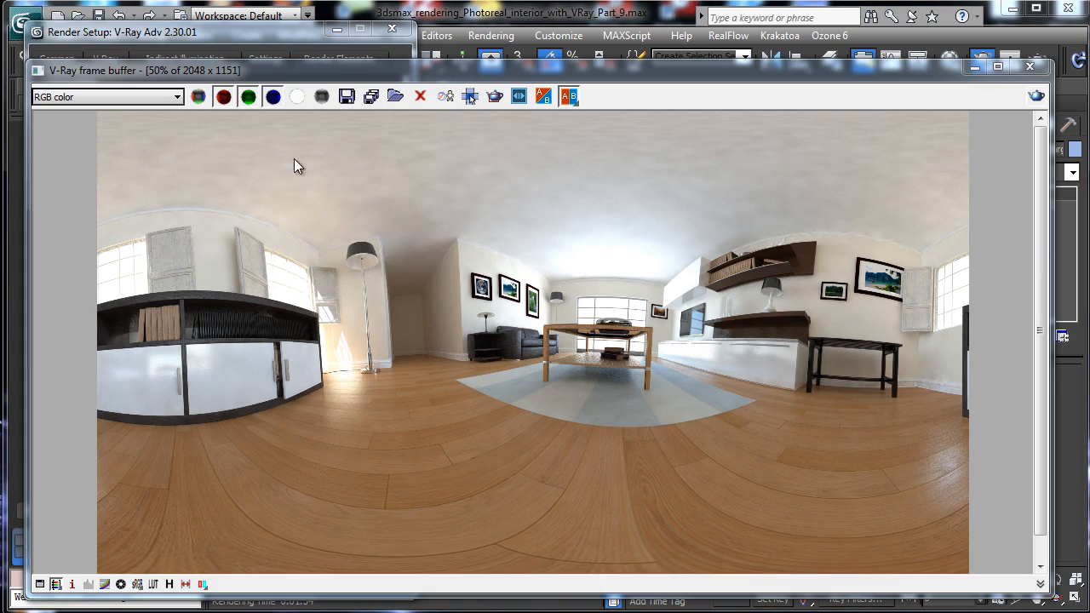
# Start saving the rendered panorama and browse to the July folder inside the 2013 tutorials folder.
pyautogui.click(346, 97)
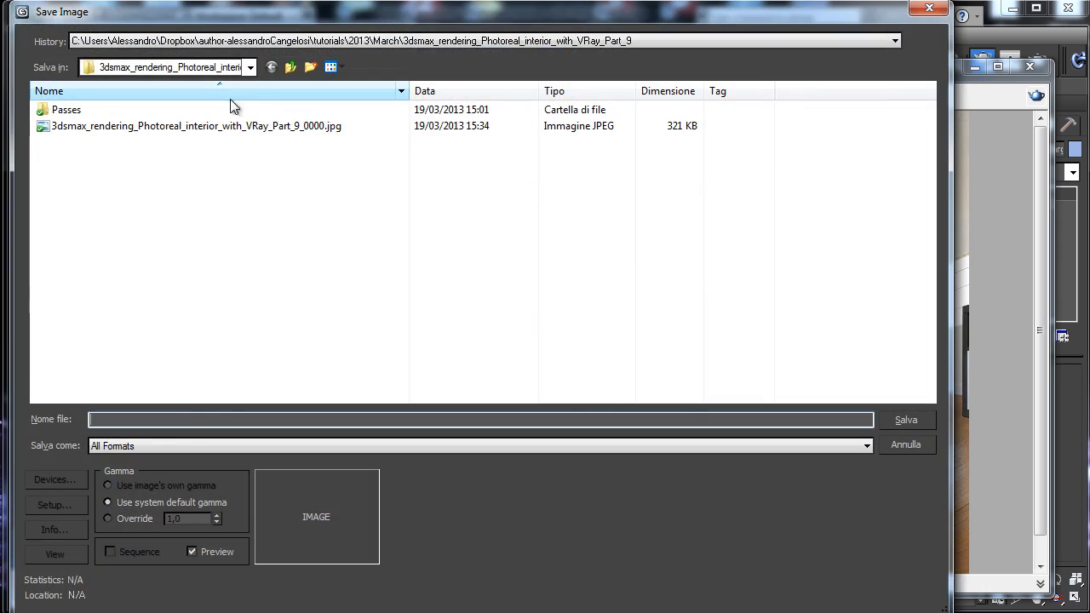
pyautogui.click(223, 68)
pyautogui.click(161, 184)
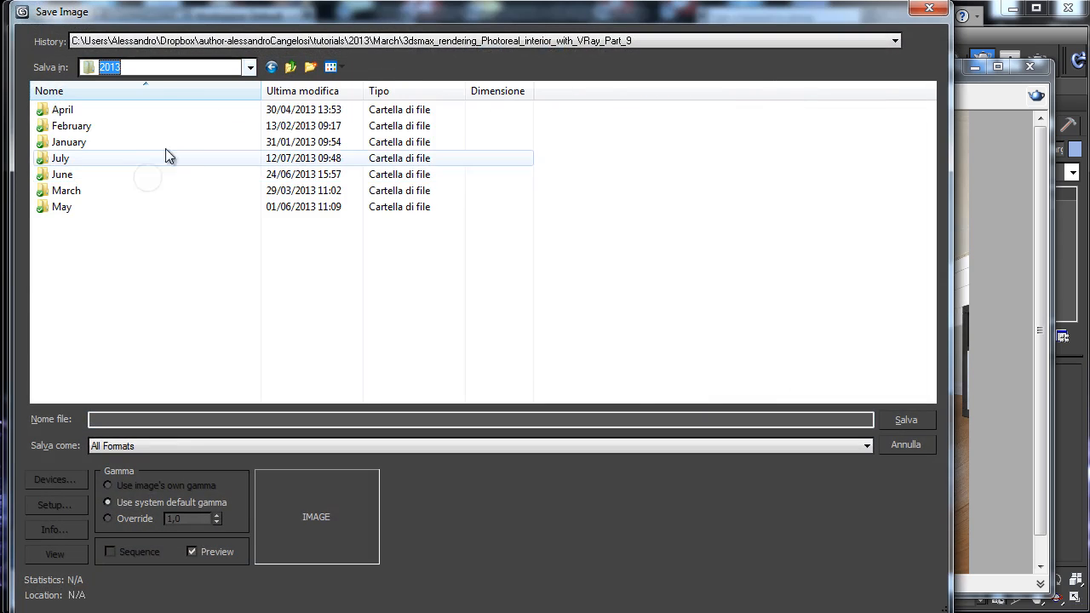
pyautogui.click(71, 162)
pyautogui.doubleClick(69, 160)
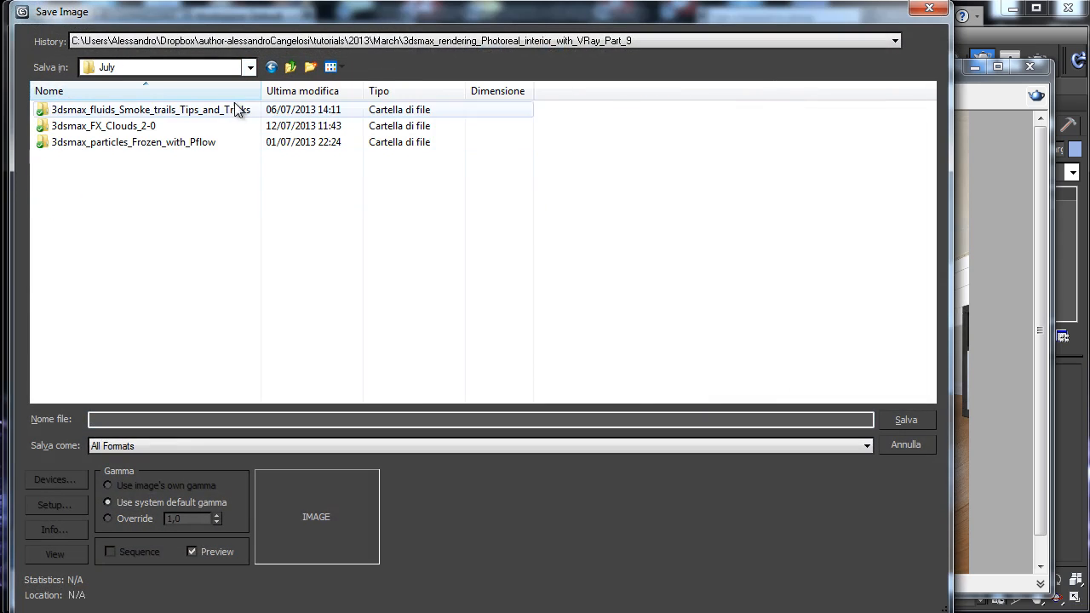
# Create a folder named 3dsmax_render_Using_different_renderer_workflow in July, copy its name, and open the folder.
pyautogui.click(310, 66)
pyautogui.write('3')
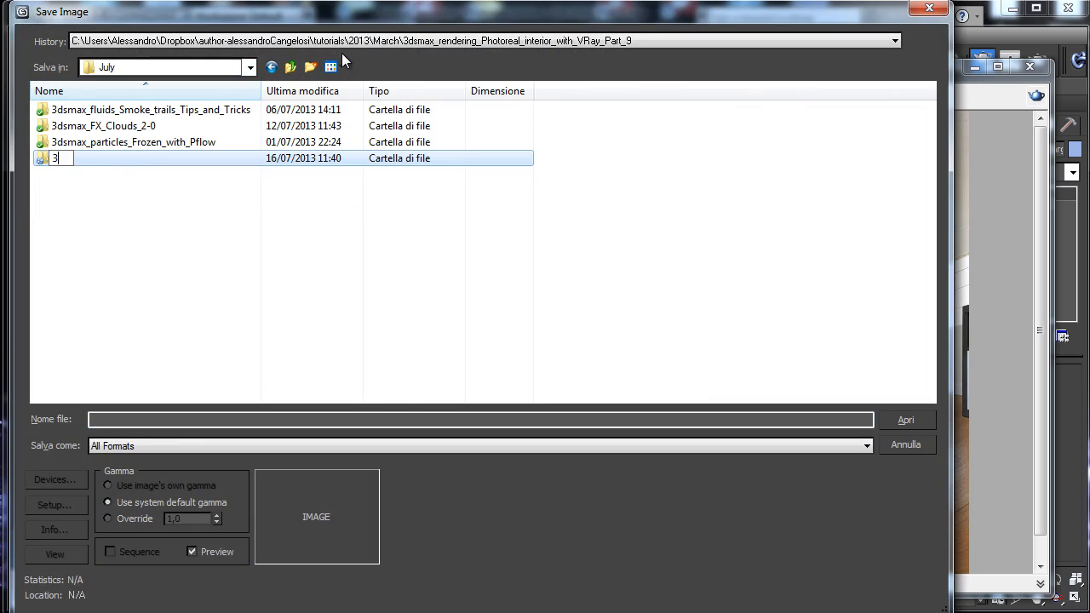
pyautogui.write('dsmax_rende')
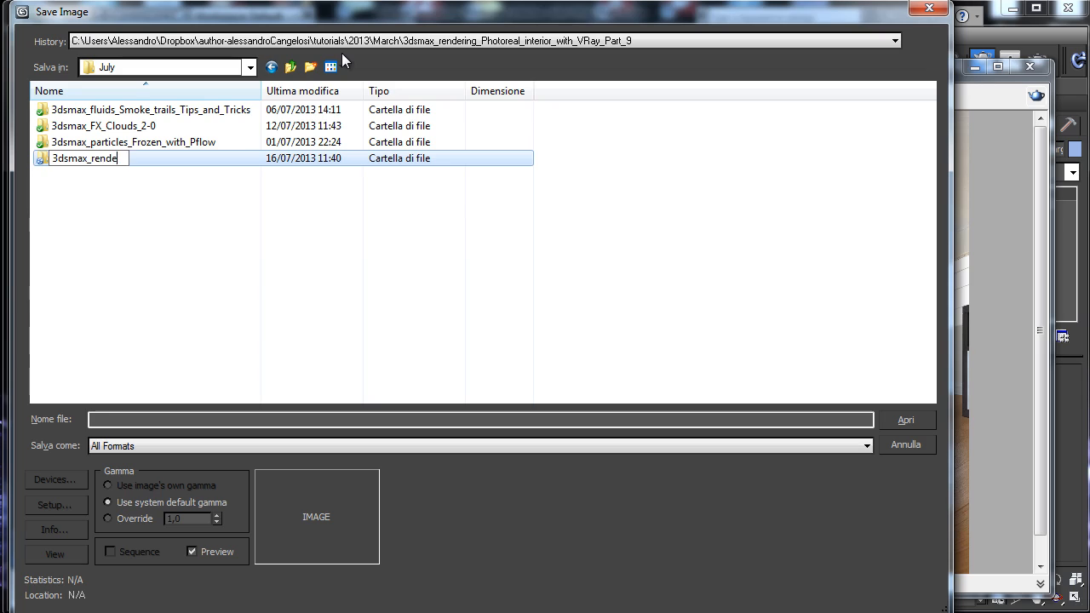
pyautogui.write('r_Usin')
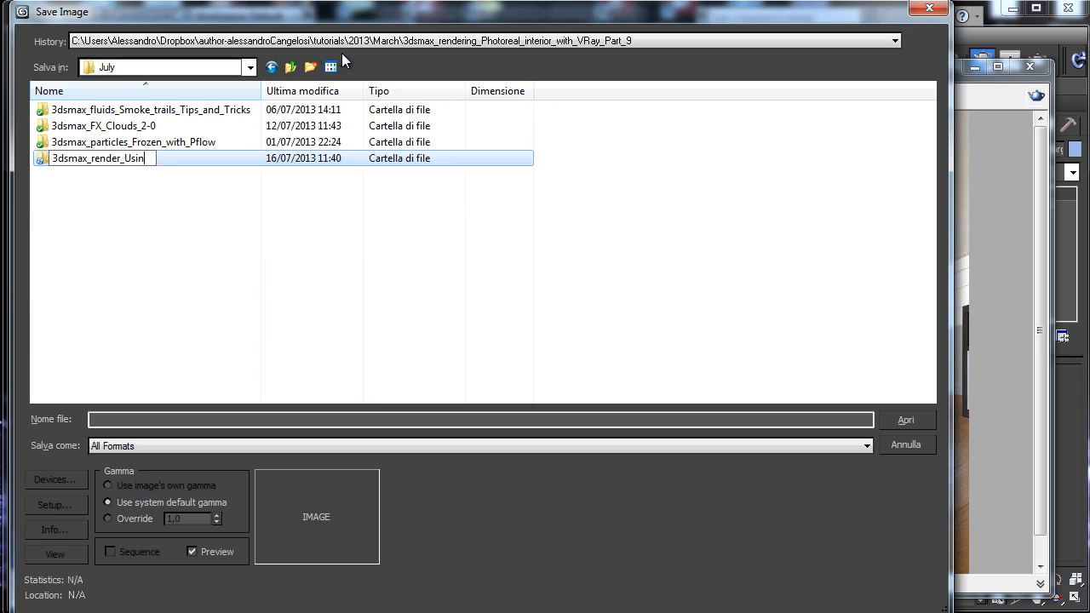
pyautogui.write('g_different')
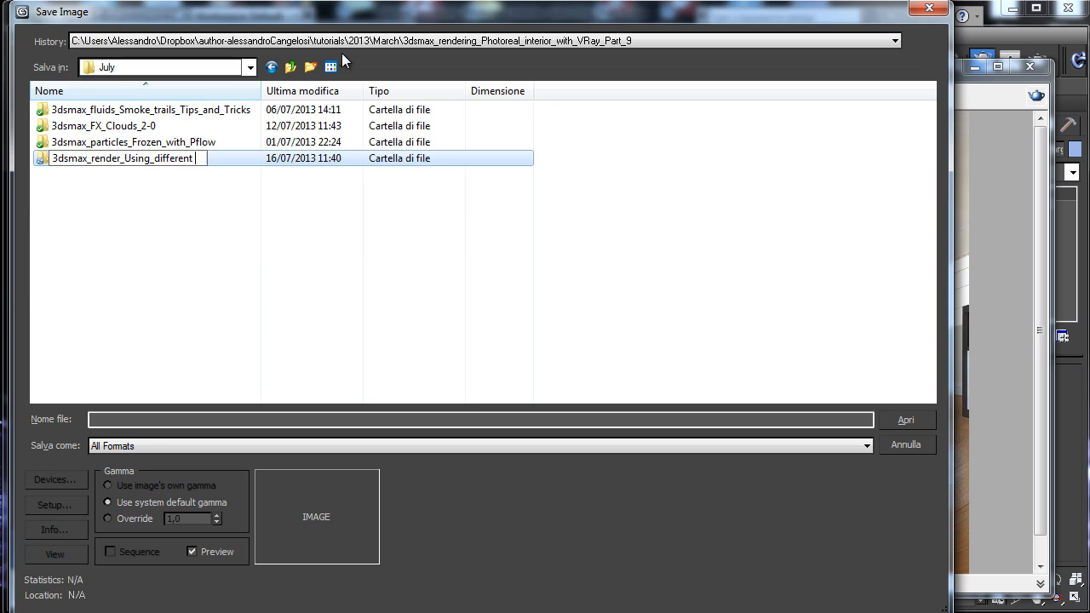
pyautogui.write('_render_')
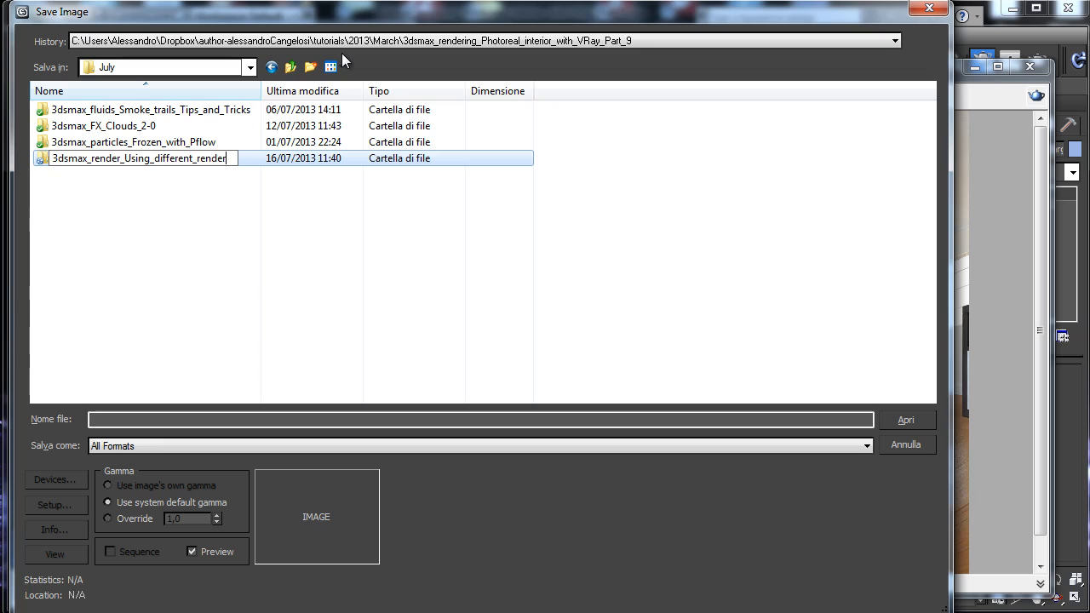
pyautogui.press('BackSpace')
pyautogui.write('er_workflow')
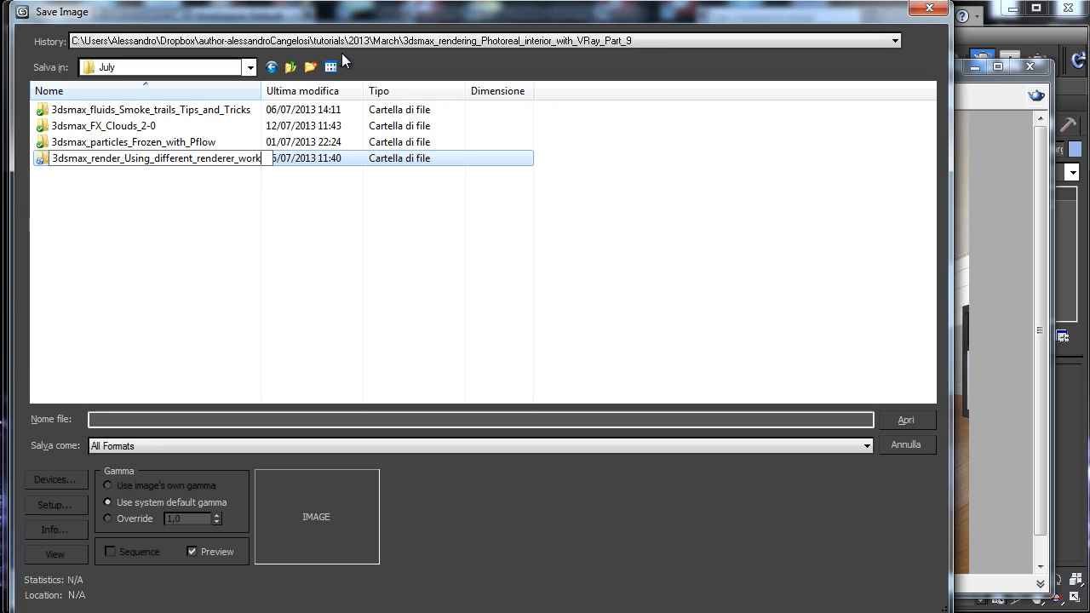
pyautogui.hotkey('shift', 'Left')
pyautogui.hotkey('shift', 'Left')
pyautogui.hotkey('shift', 'Left')
pyautogui.hotkey('shift', 'Left')
pyautogui.hotkey('shift', 'Left')
pyautogui.hotkey('shift', 'Left')
pyautogui.hotkey('shift', 'Left')
pyautogui.hotkey('shift', 'Left')
pyautogui.hotkey('shift', 'Left')
pyautogui.hotkey('shift', 'Left')
pyautogui.hotkey('shift', 'Left')
pyautogui.hotkey('shift', 'Left')
pyautogui.hotkey('shift', 'Left')
pyautogui.hotkey('shift', 'Left')
pyautogui.hotkey('shift', 'Left')
pyautogui.hotkey('shift', 'Left')
pyautogui.hotkey('shift', 'Left')
pyautogui.hotkey('shift', 'Left')
pyautogui.hotkey('shift', 'Left')
pyautogui.hotkey('shift', 'Left')
pyautogui.hotkey('shift', 'Left')
pyautogui.hotkey('shift', 'Left')
pyautogui.hotkey('shift', 'Left')
pyautogui.hotkey('shift', 'Left')
pyautogui.hotkey('shift', 'Left')
pyautogui.hotkey('shift', 'Left')
pyautogui.hotkey('shift', 'Left')
pyautogui.hotkey('shift', 'Left')
pyautogui.hotkey('shift', 'Left')
pyautogui.hotkey('shift', 'Left')
pyautogui.hotkey('shift', 'Left')
pyautogui.hotkey('shift', 'Left')
pyautogui.hotkey('shift', 'Left')
pyautogui.hotkey('shift', 'Left')
pyautogui.hotkey('shift', 'Left')
pyautogui.hotkey('shift', 'Left')
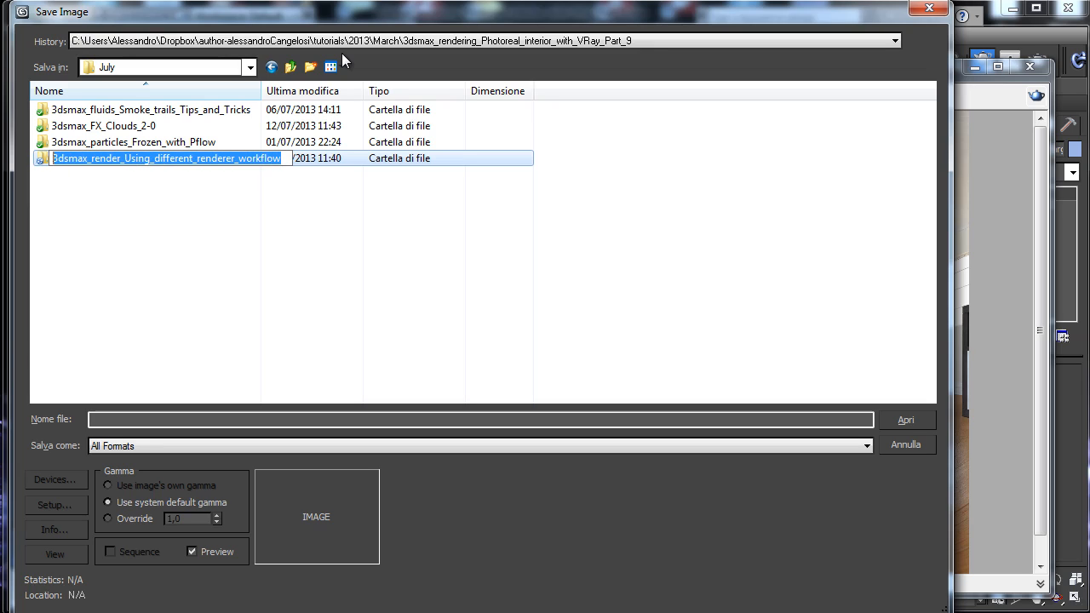
pyautogui.press('Return')
pyautogui.press('Return')
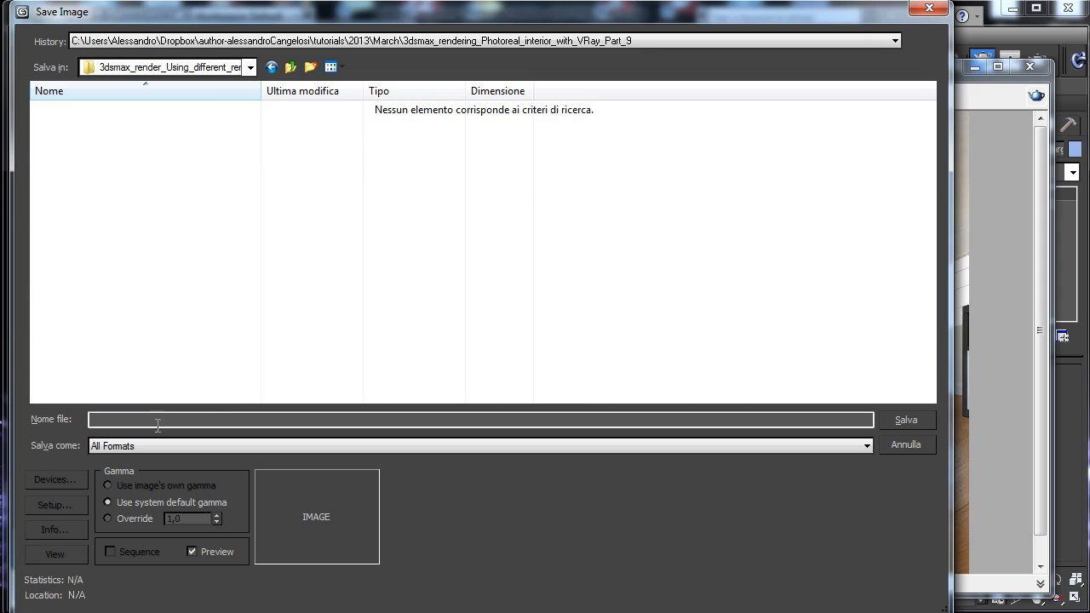
# Name the panorama image file 3dsmax_render_Using_different_renderer_workflow.
pyautogui.click(157, 422)
pyautogui.write('3dsmax_render_Using_different_renderer_workflow')
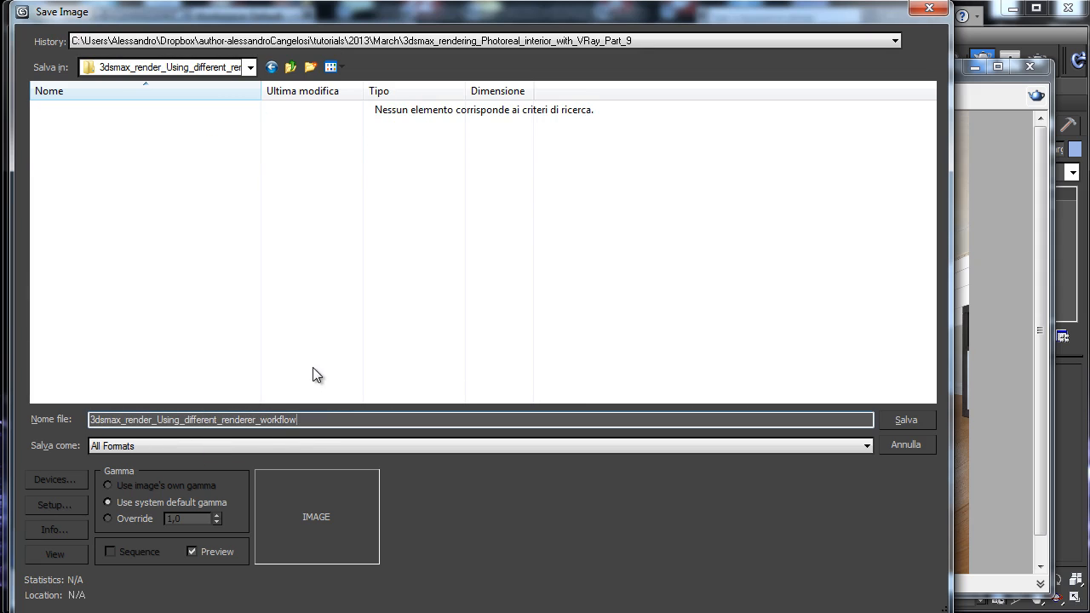
pyautogui.hotkey('ctrl', 'a')
pyautogui.click(897, 423)
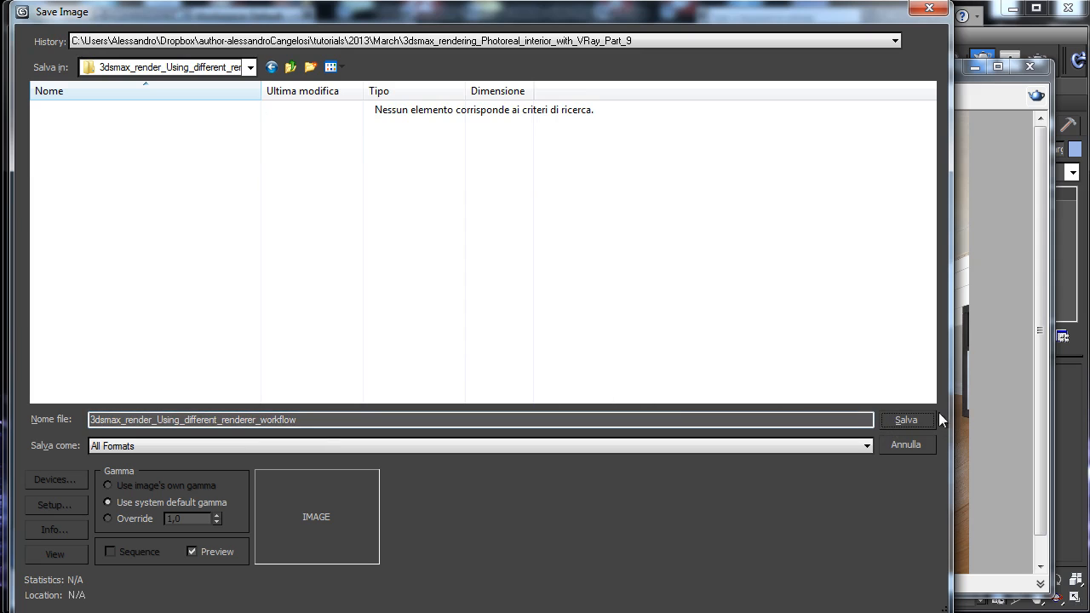
# Shrink the save dialog until the full format list fits, and set the format to Radiance Image File (HDRI).
pyautogui.click(195, 449)
pyautogui.click(199, 449)
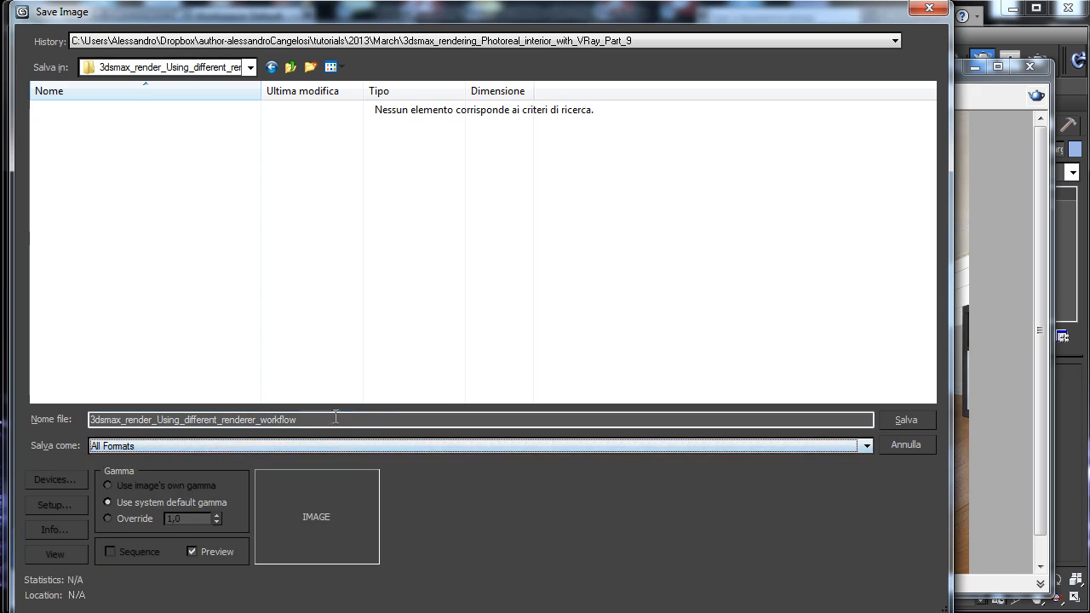
pyautogui.click(327, 444)
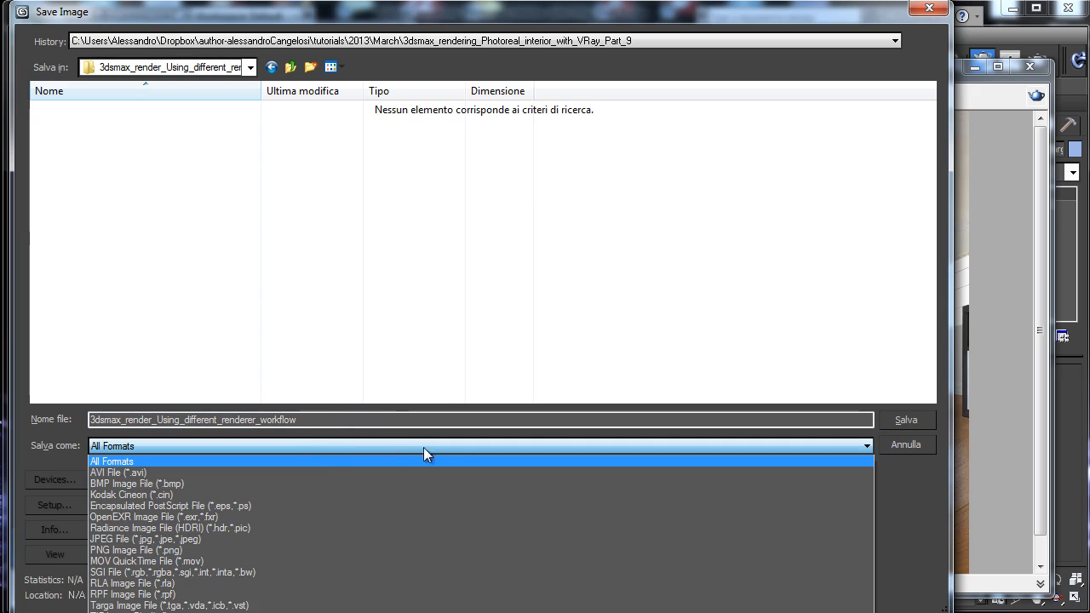
pyautogui.click(920, 533)
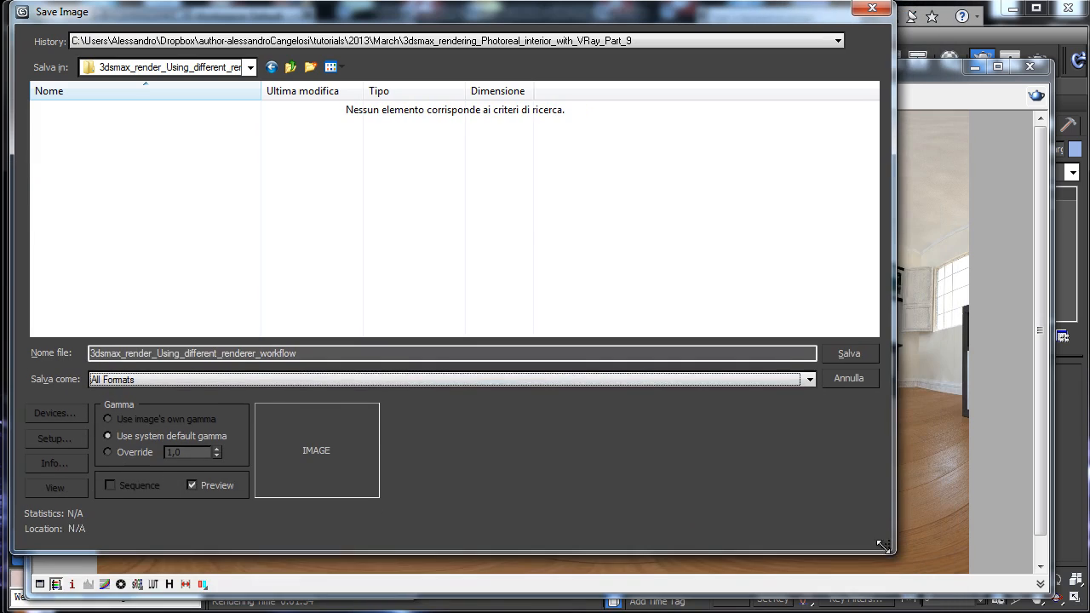
pyautogui.click(187, 378)
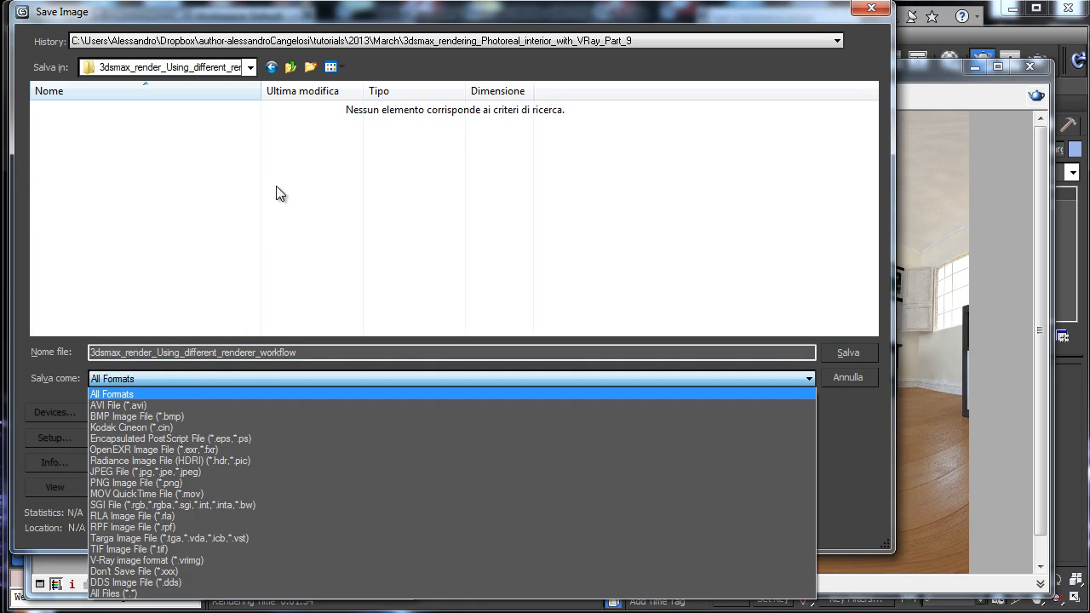
pyautogui.click(175, 448)
pyautogui.click(230, 379)
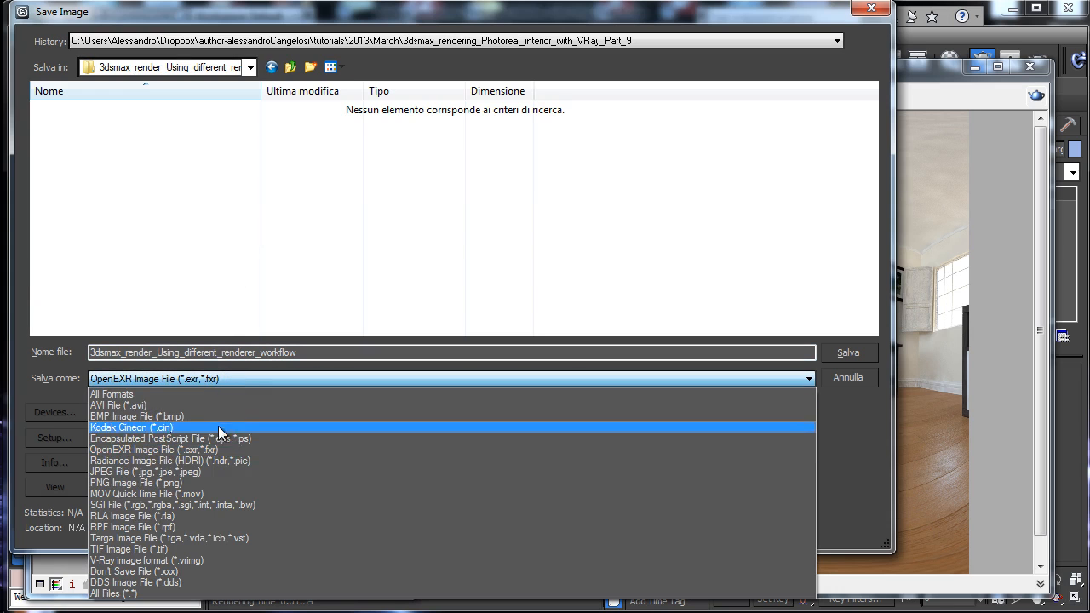
pyautogui.click(196, 460)
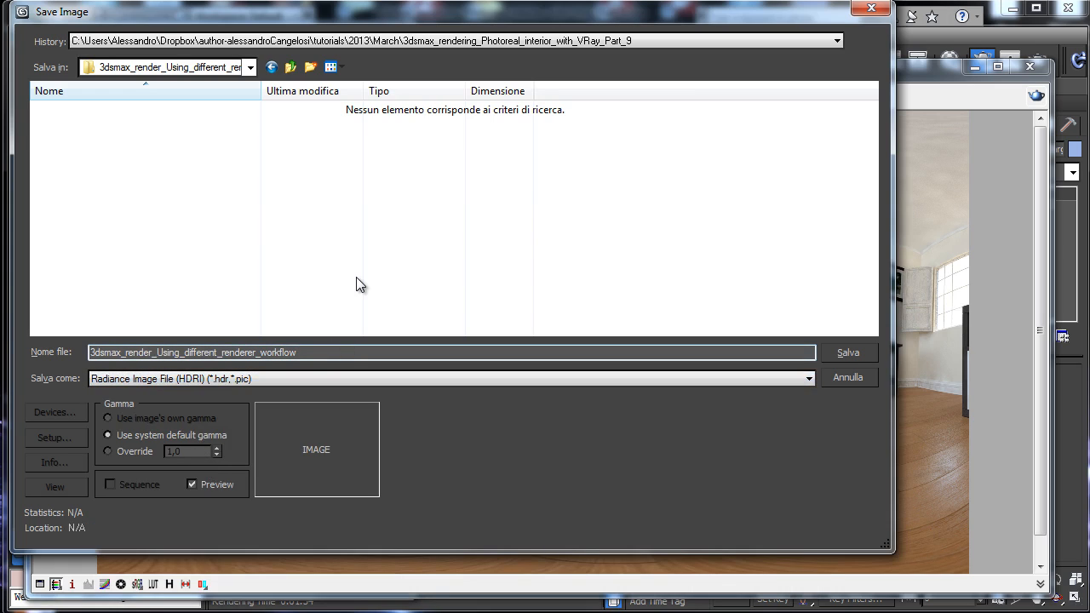
# Append _HDRI to the image file name and save it, accepting the HDRI save settings.
pyautogui.write('HDRI')
pyautogui.press('Return')
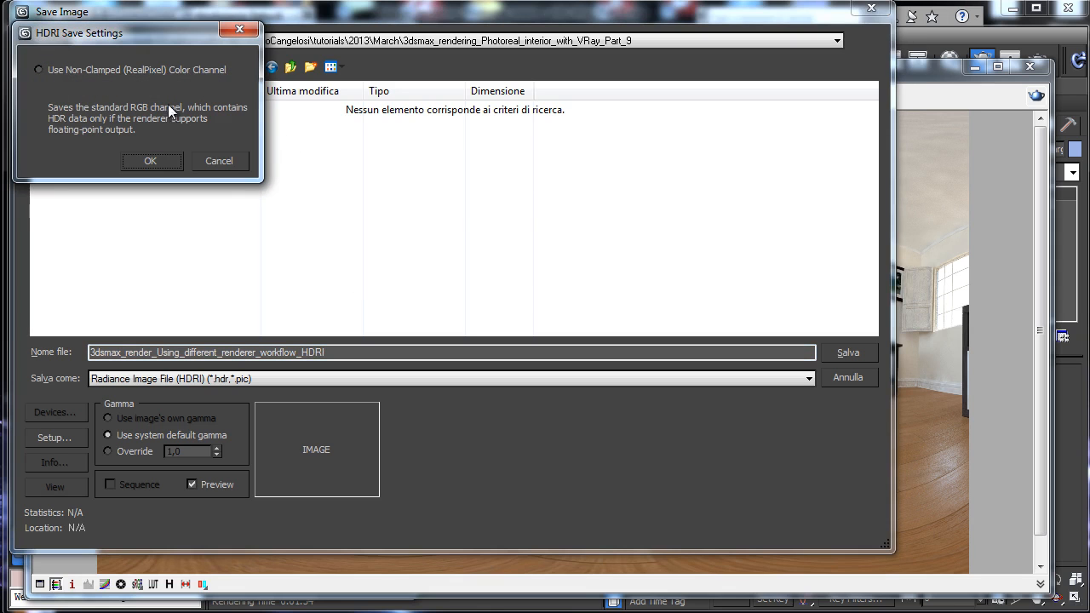
pyautogui.click(150, 161)
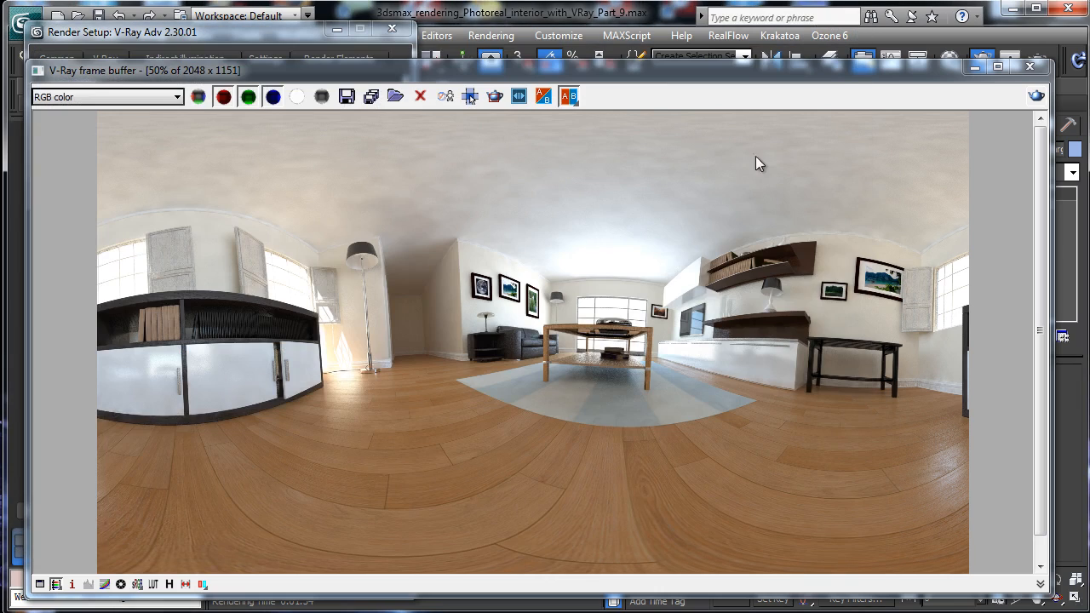
# Minimize the frame buffer and Render Setup, then delete VRayLight001 to 005 and VRayPhysicalCamera001 to 006 with their targets.
pyautogui.click(976, 68)
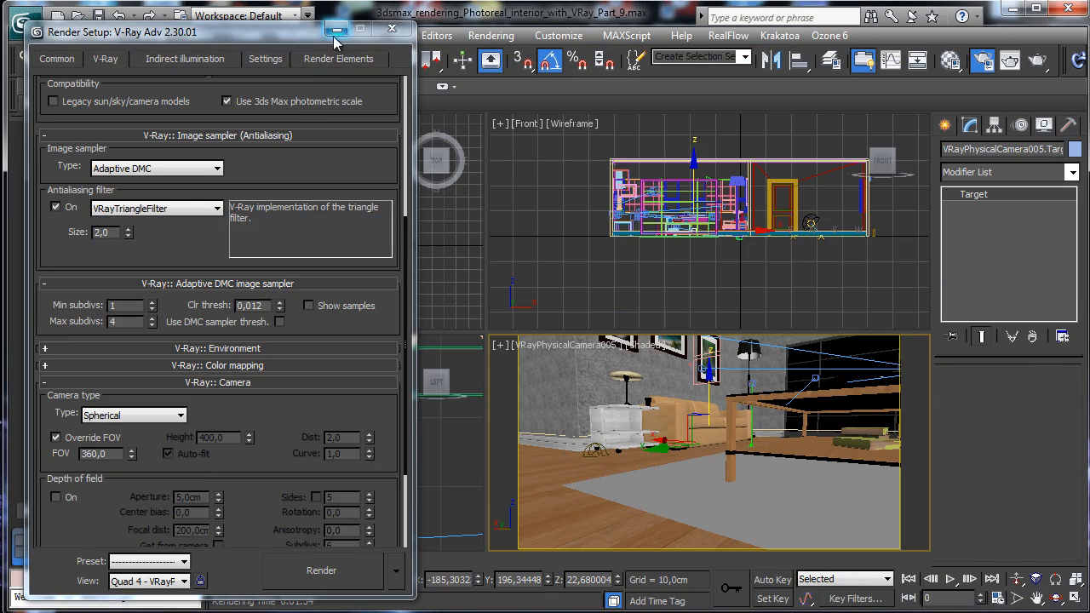
pyautogui.click(336, 30)
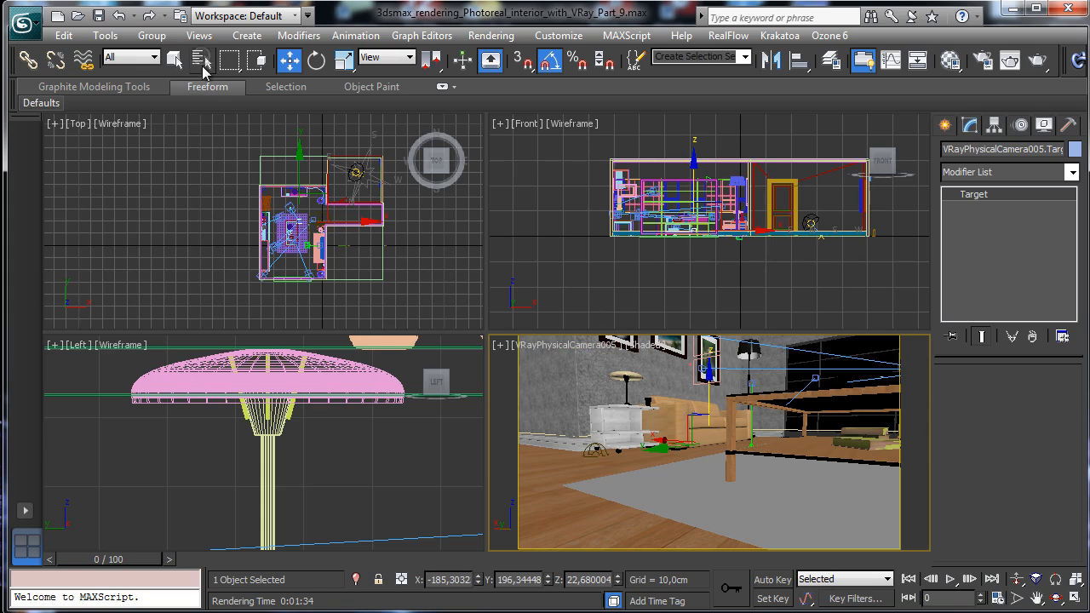
pyautogui.press('h')
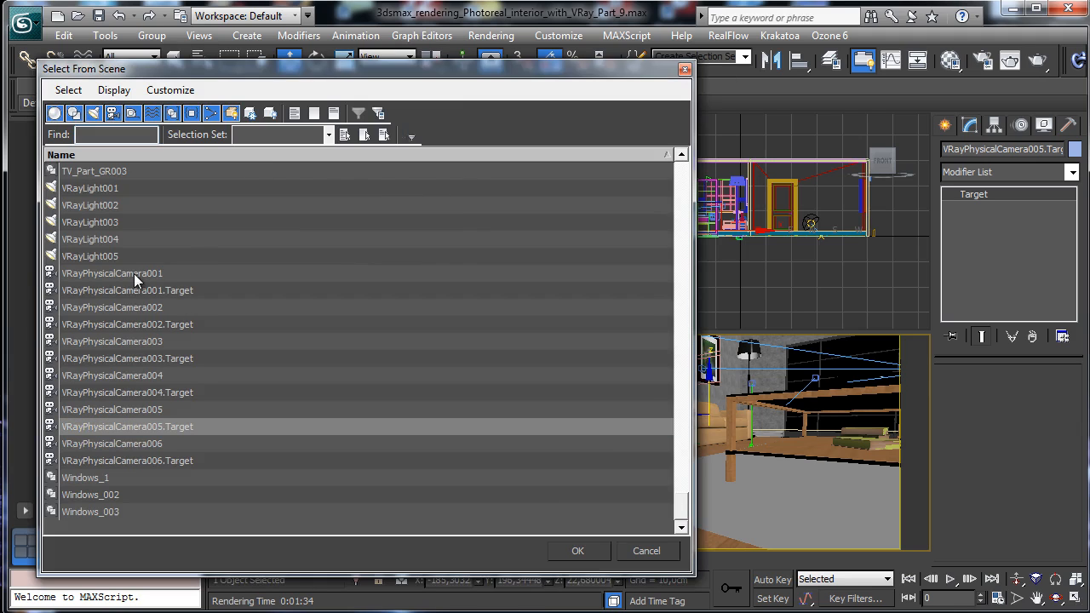
pyautogui.click(131, 272)
pyautogui.moveTo(91, 189); pyautogui.dragTo(127, 460)
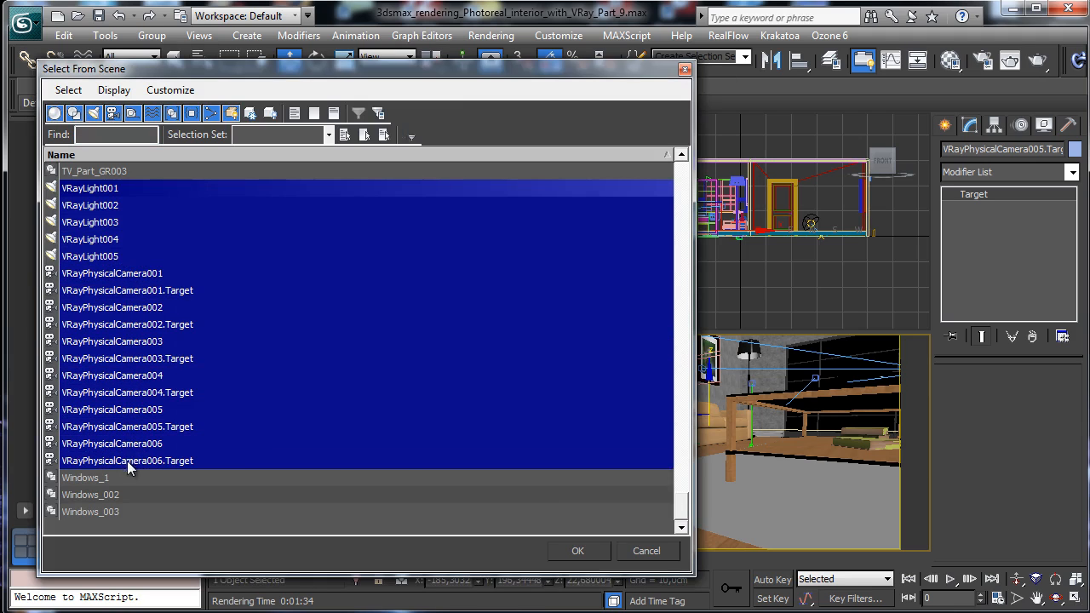
pyautogui.click(579, 551)
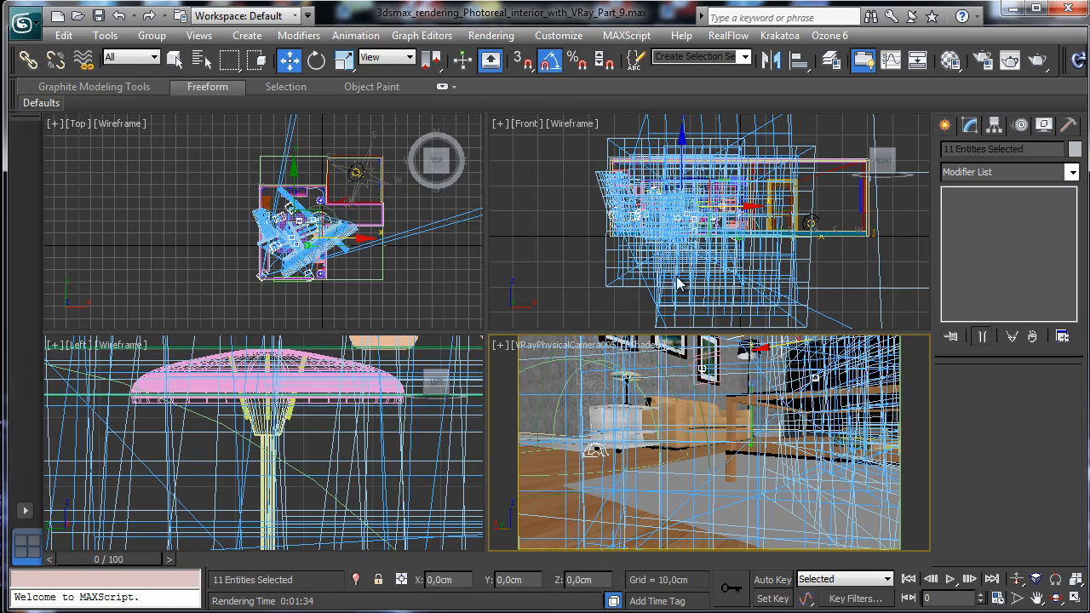
# Delete the compass helper and the Daylight002 system from the scene.
pyautogui.click(358, 178)
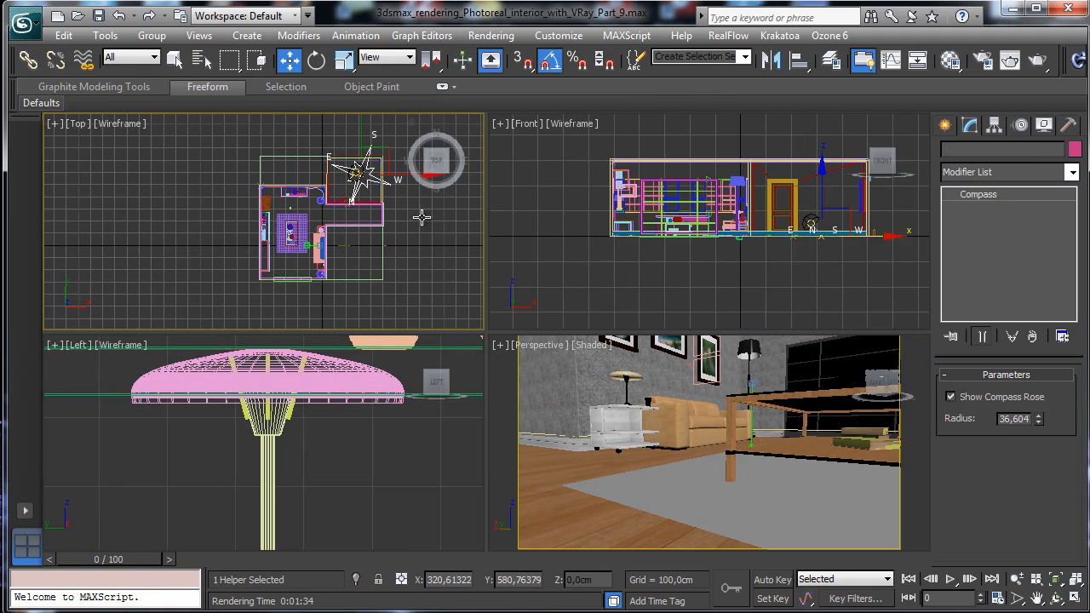
pyautogui.click(339, 243)
pyautogui.click(329, 241)
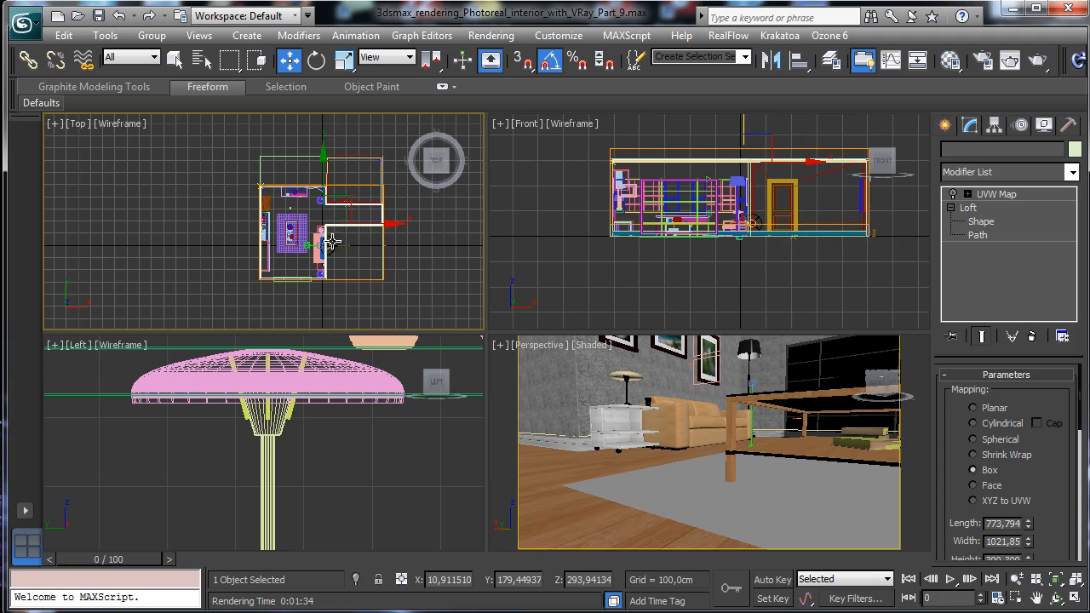
pyautogui.click(203, 61)
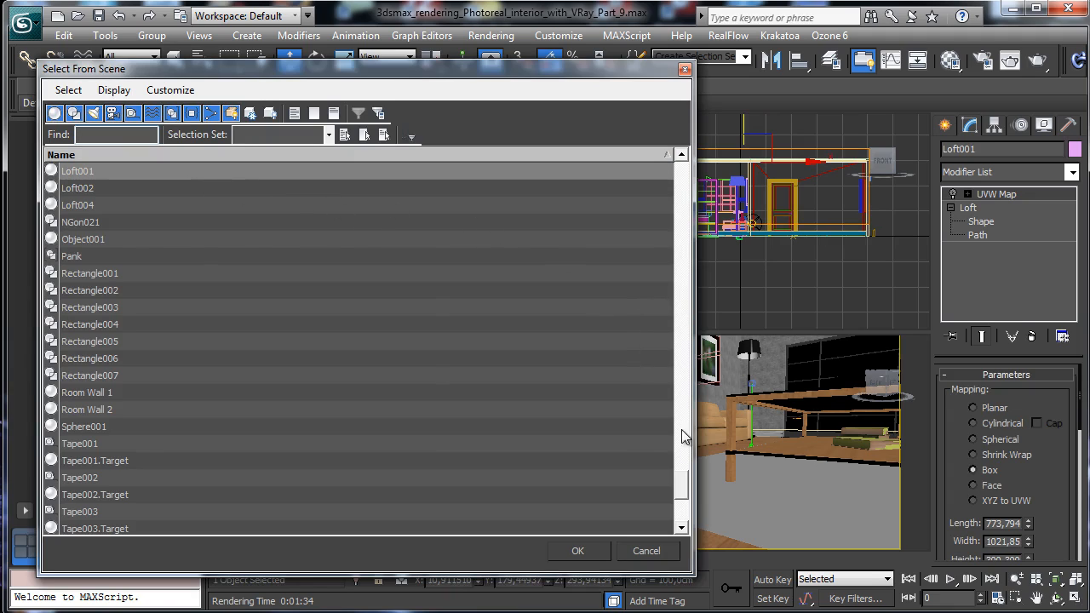
pyautogui.moveTo(683, 482); pyautogui.dragTo(667, 418)
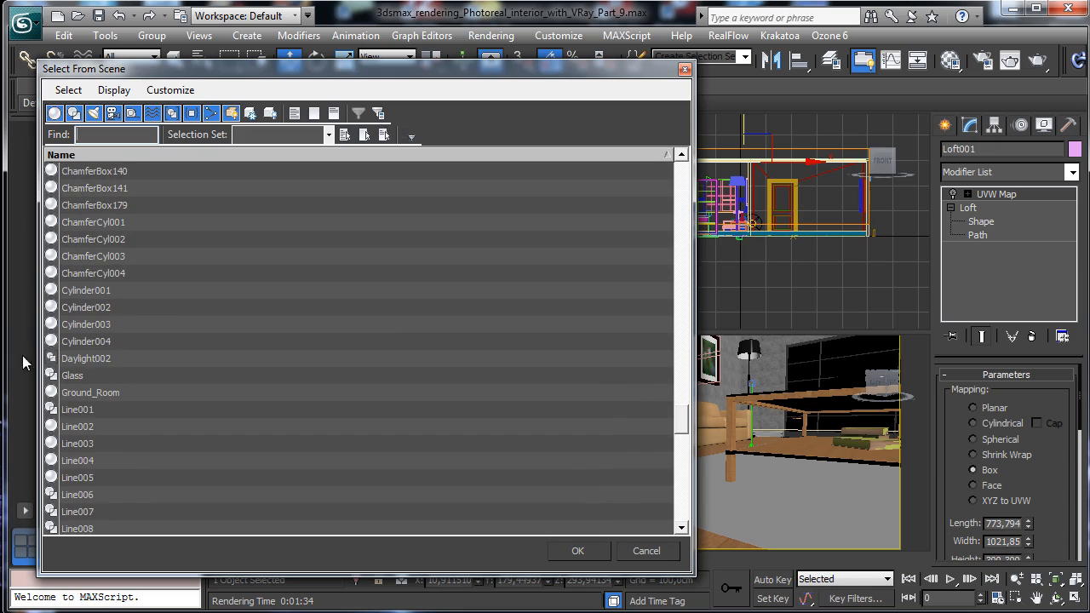
pyautogui.doubleClick(85, 358)
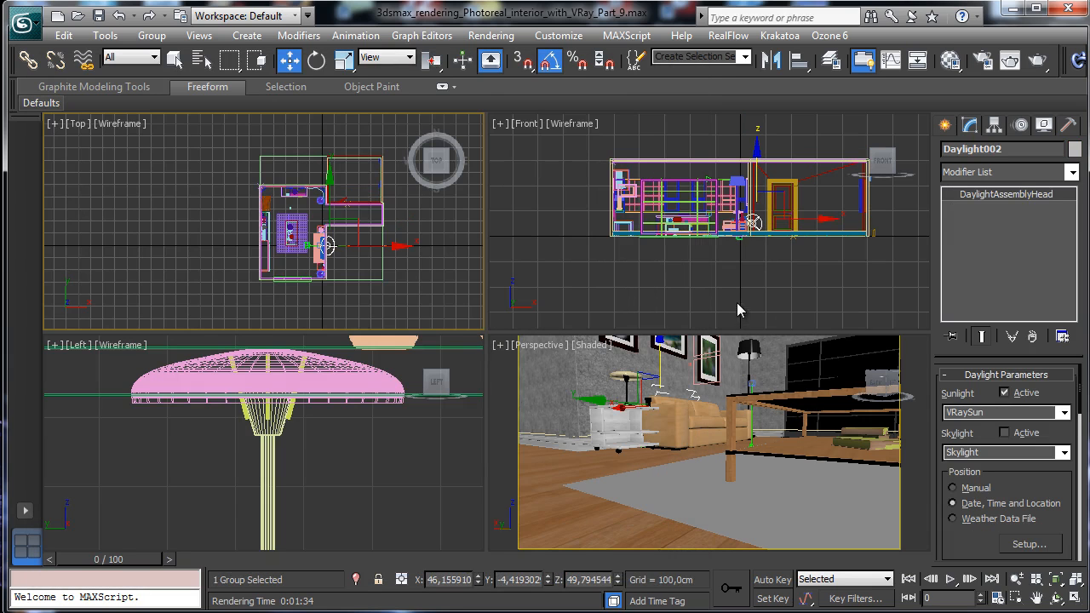
pyautogui.click(737, 305)
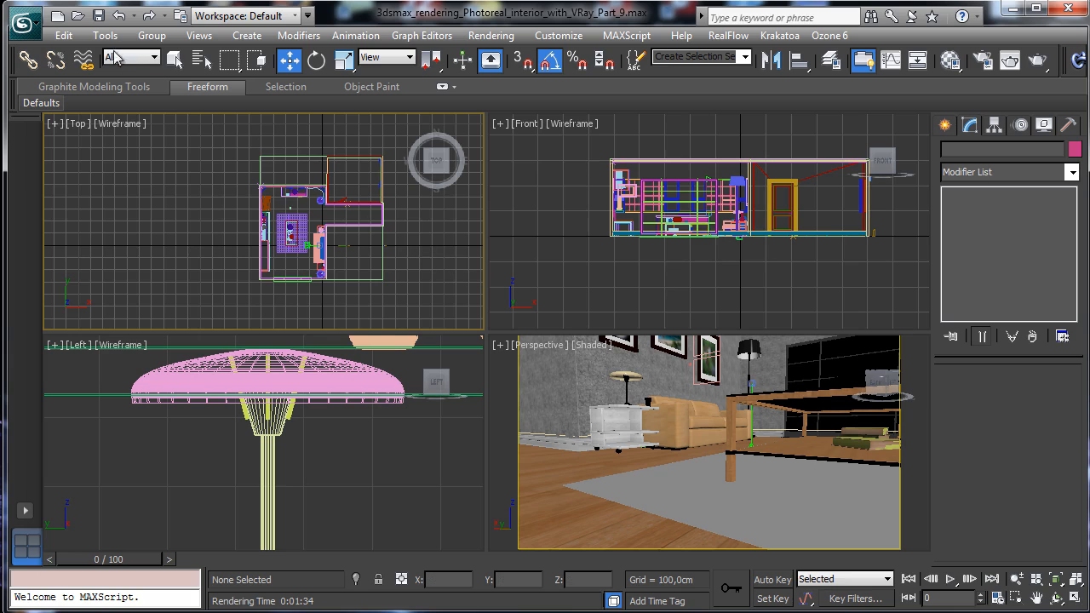
# Reset the Material Editor slots and assign the 01 - Default standard material to every object in the scene.
pyautogui.click(175, 58)
pyautogui.moveTo(224, 143); pyautogui.dragTo(397, 305)
pyautogui.click(951, 60)
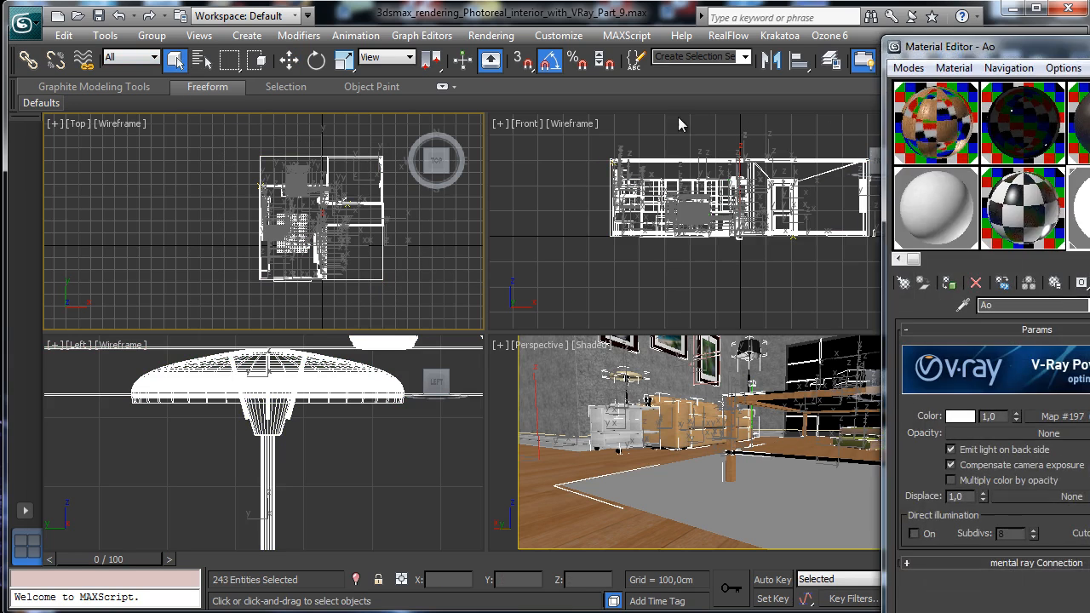
pyautogui.moveTo(1055, 47); pyautogui.dragTo(790, 28)
pyautogui.click(839, 49)
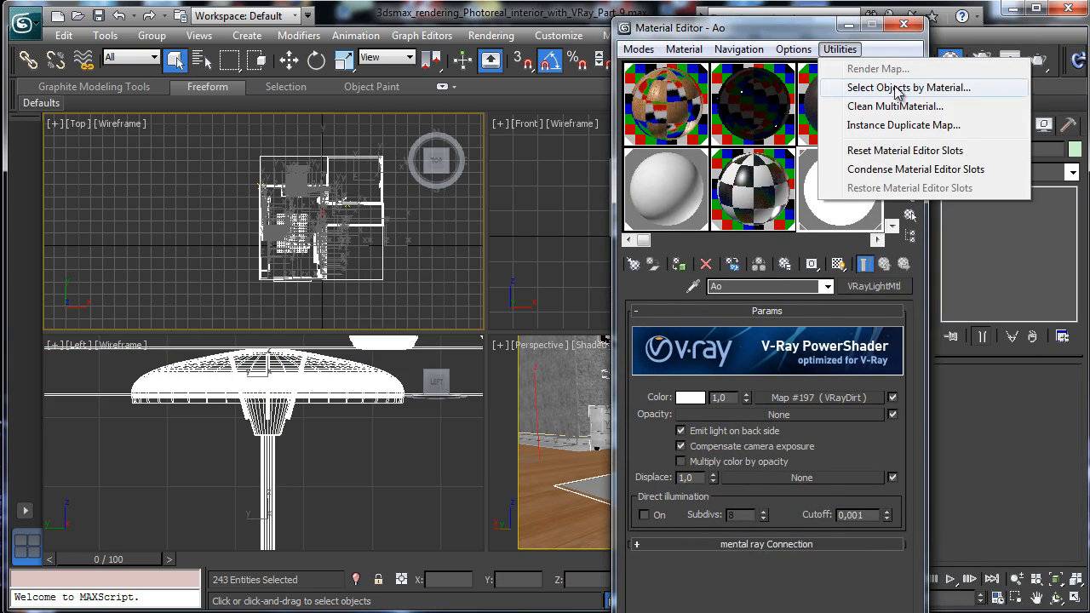
pyautogui.click(905, 151)
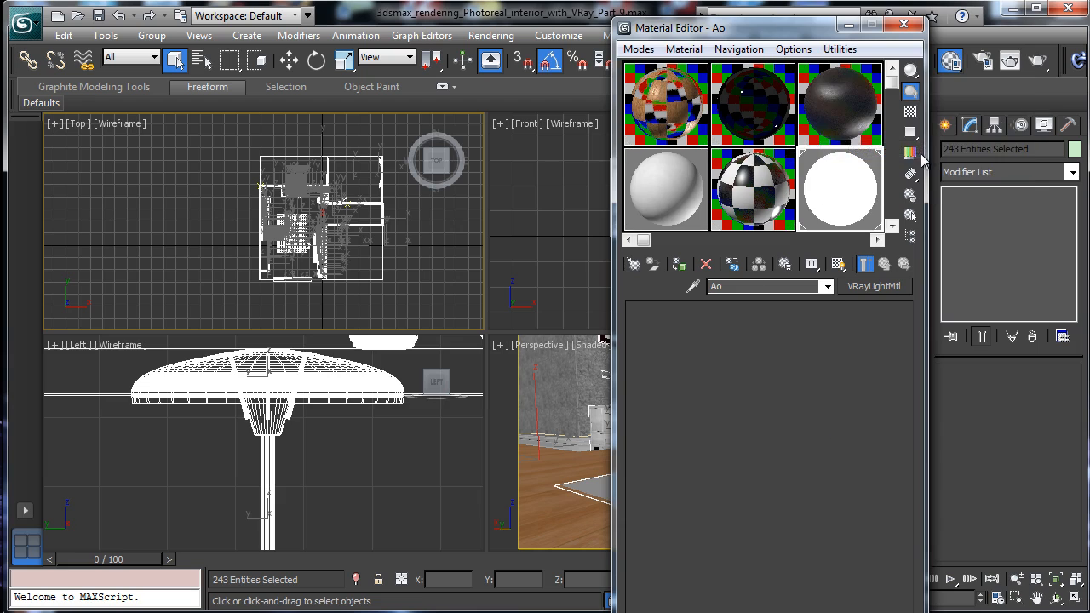
pyautogui.click(679, 264)
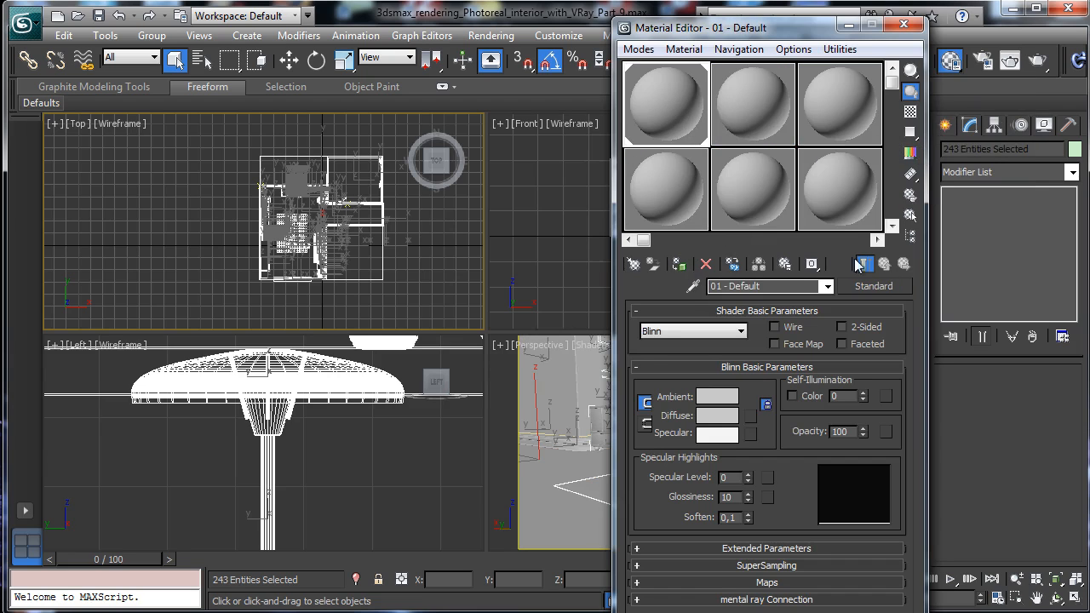
pyautogui.click(903, 24)
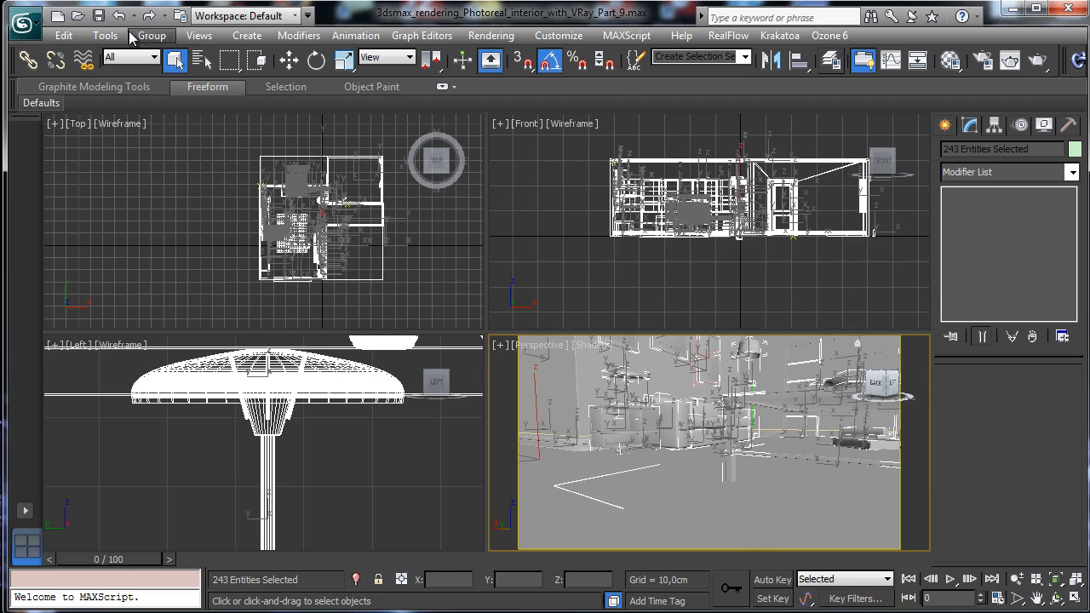
# Change the production renderer to NVIDIA mental ray and close Render Setup.
pyautogui.click(983, 60)
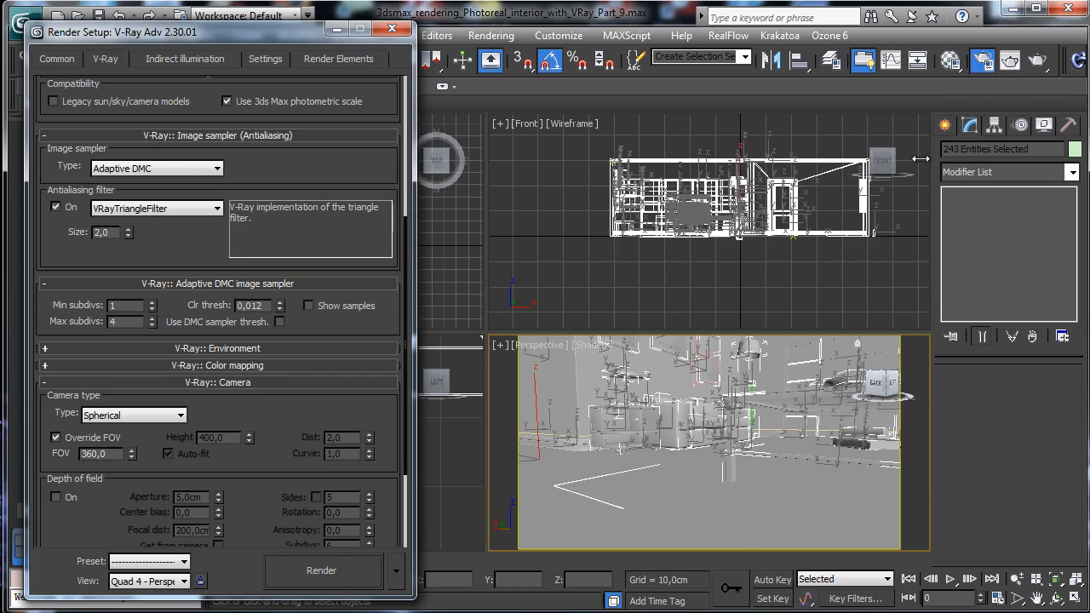
pyautogui.click(73, 59)
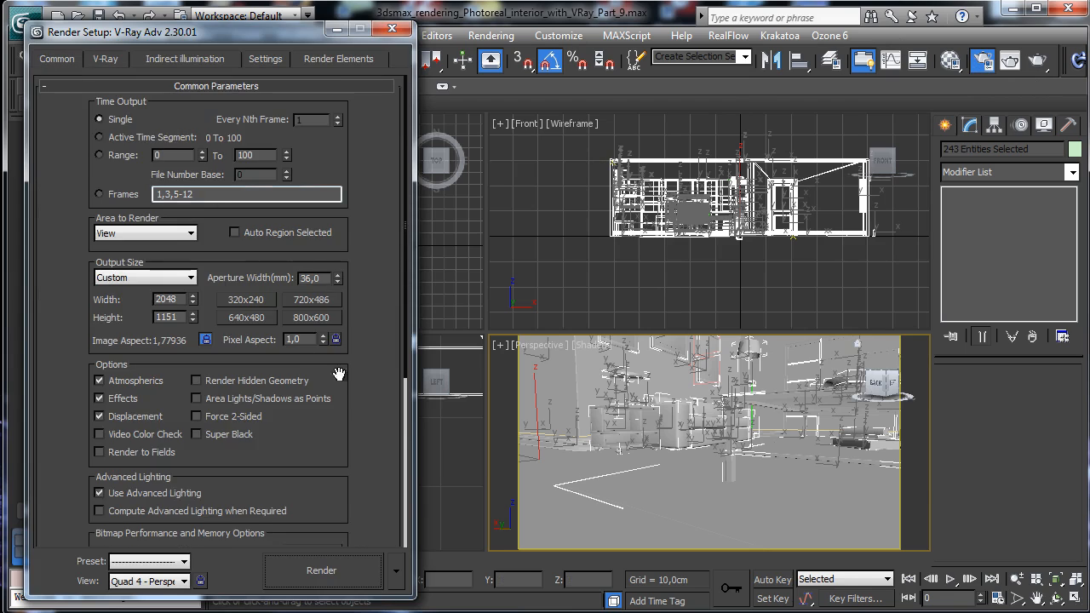
pyautogui.scroll(-5, 285, 415)
pyautogui.click(289, 537)
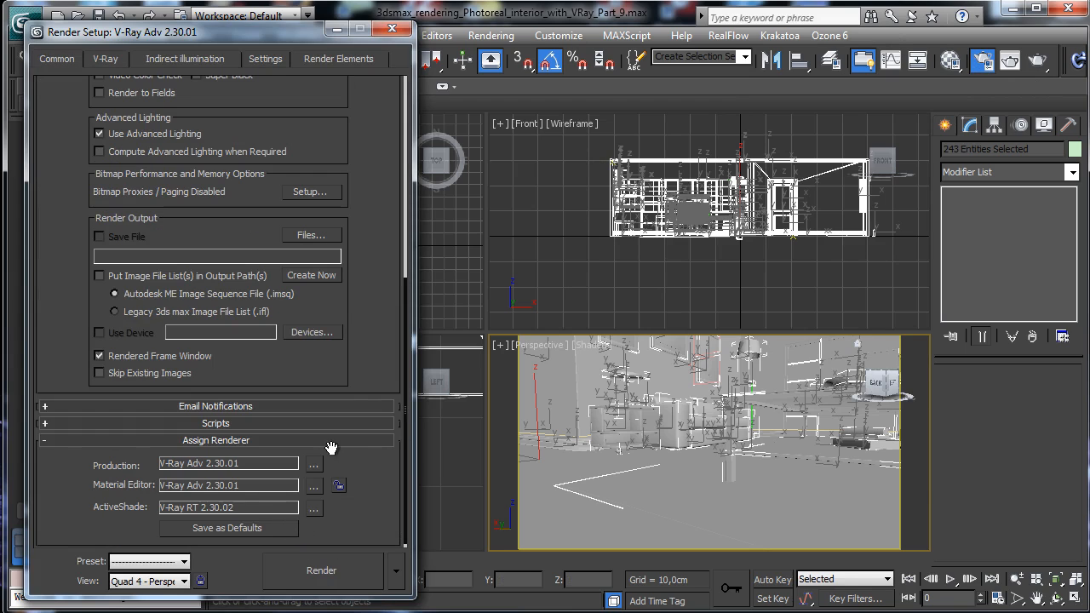
pyautogui.click(314, 464)
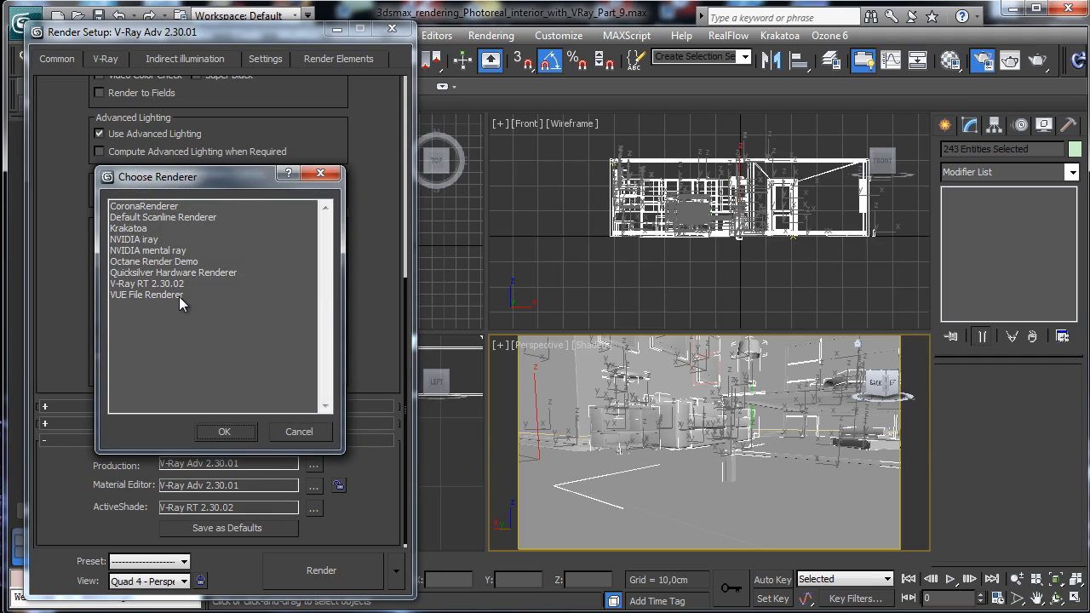
pyautogui.click(174, 251)
pyautogui.doubleClick(176, 252)
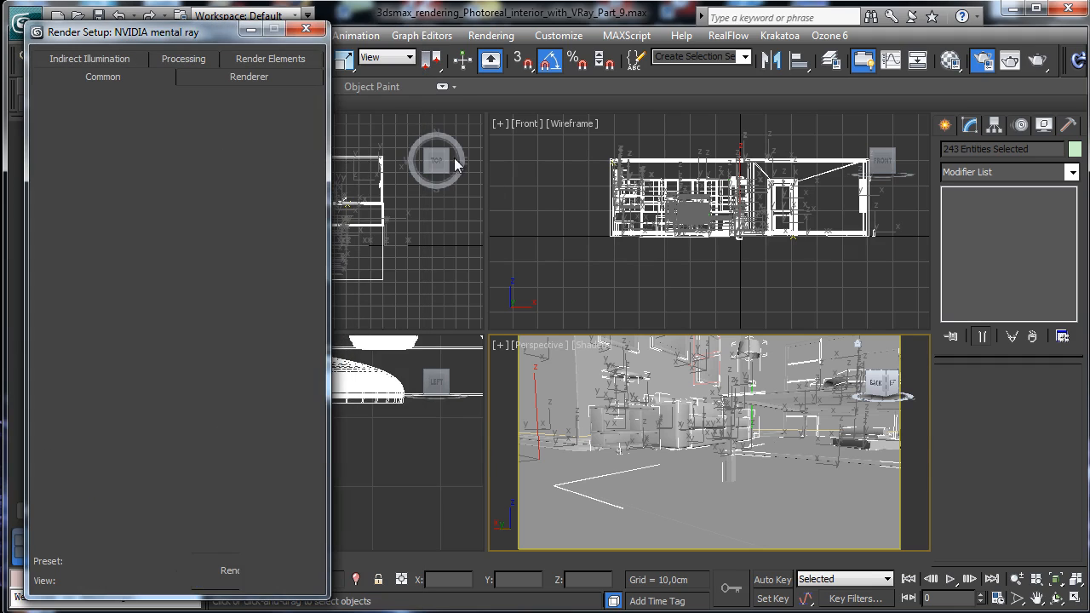
pyautogui.click(306, 29)
# Save the scene as 3dsmax_render_Using_different_renderer_workflow in the project folder of that name under tutorials, 2013, July.
pyautogui.click(24, 24)
pyautogui.click(89, 213)
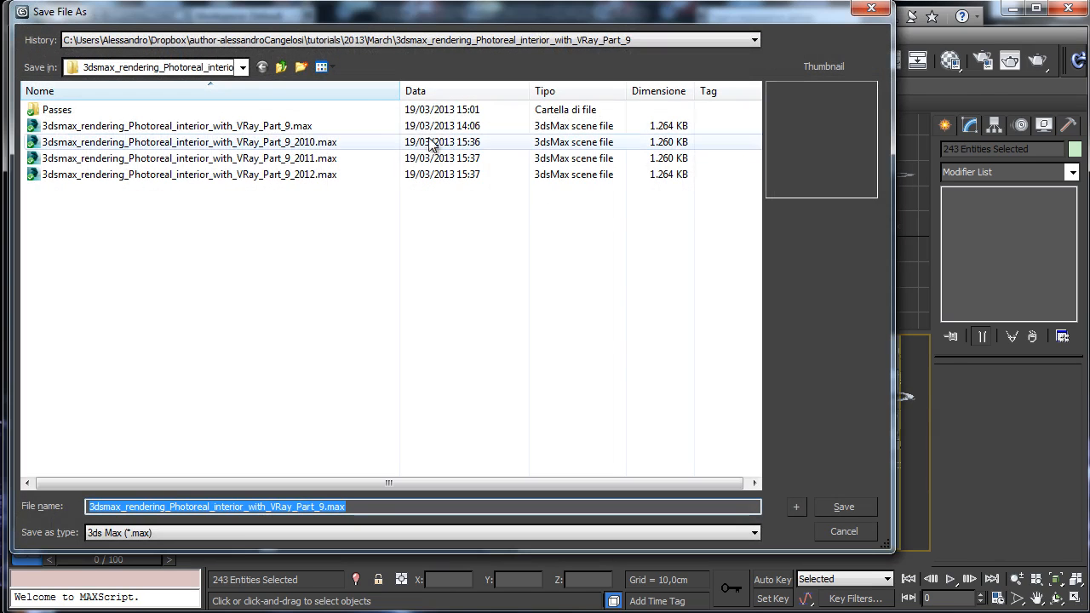
pyautogui.click(242, 69)
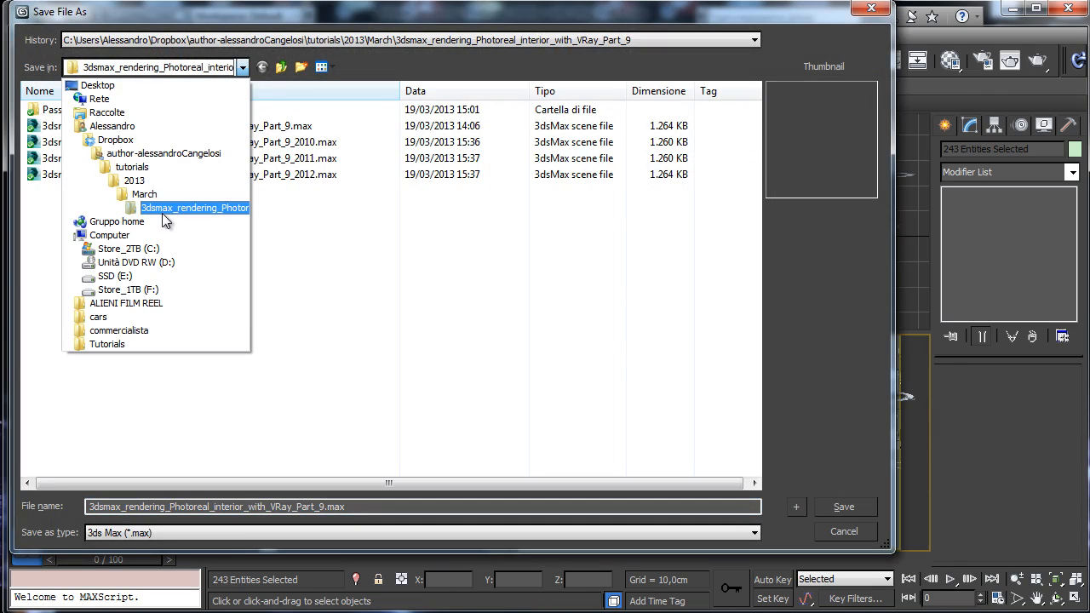
pyautogui.click(138, 170)
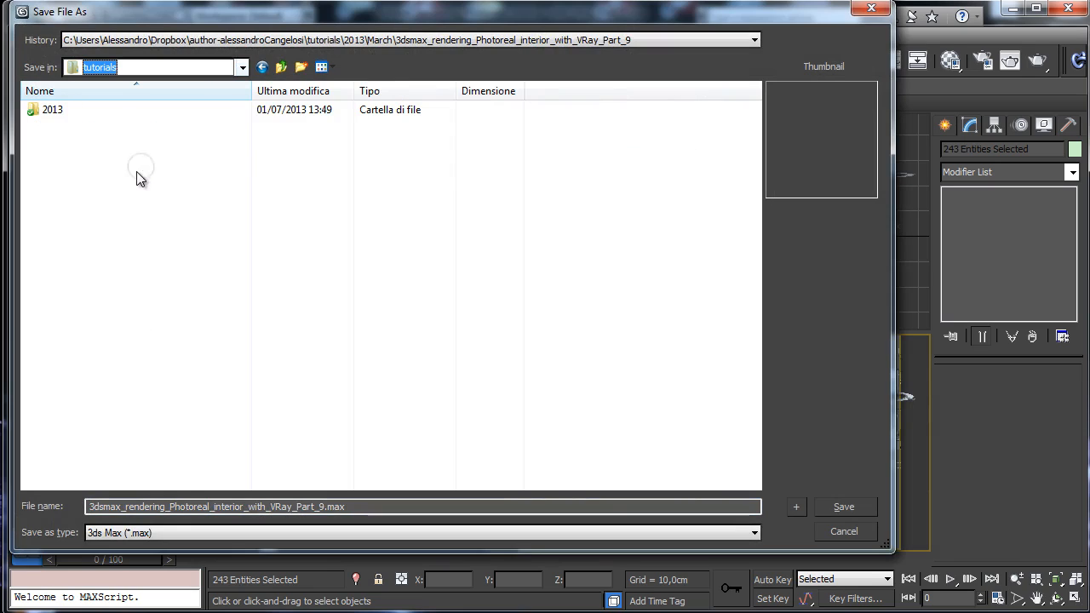
pyautogui.doubleClick(65, 110)
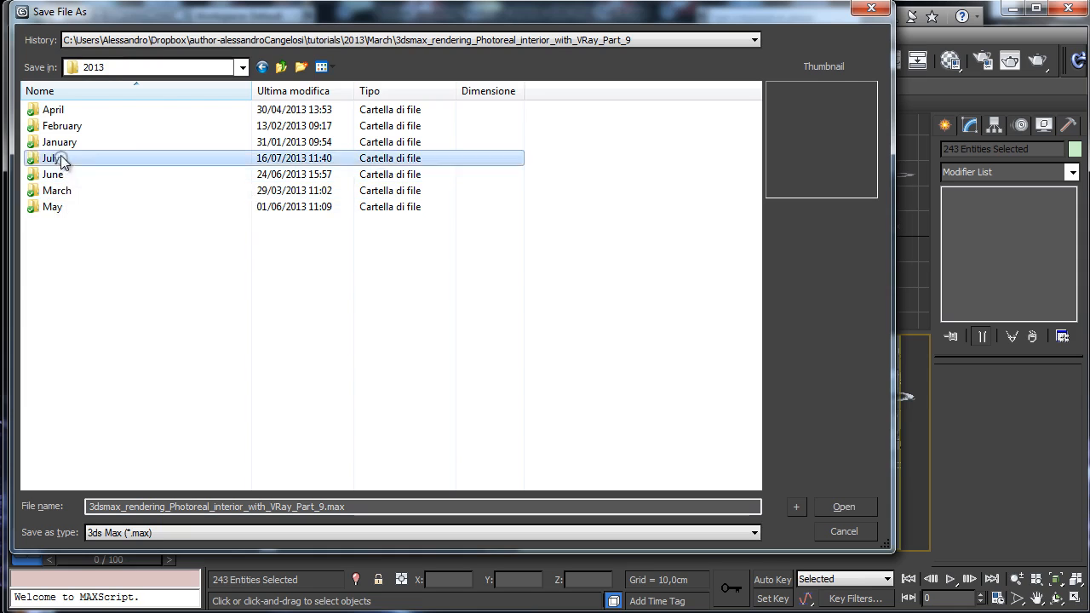
pyautogui.doubleClick(52, 158)
pyautogui.doubleClick(193, 158)
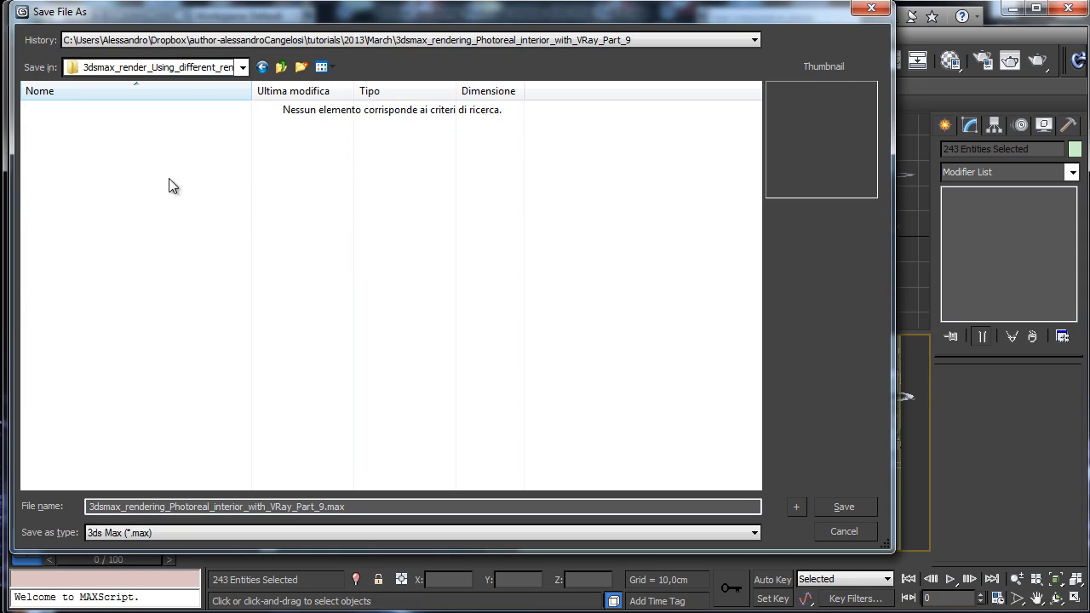
pyautogui.doubleClick(382, 505)
pyautogui.write('3dsmax_render_Using_different_renderer_workflow')
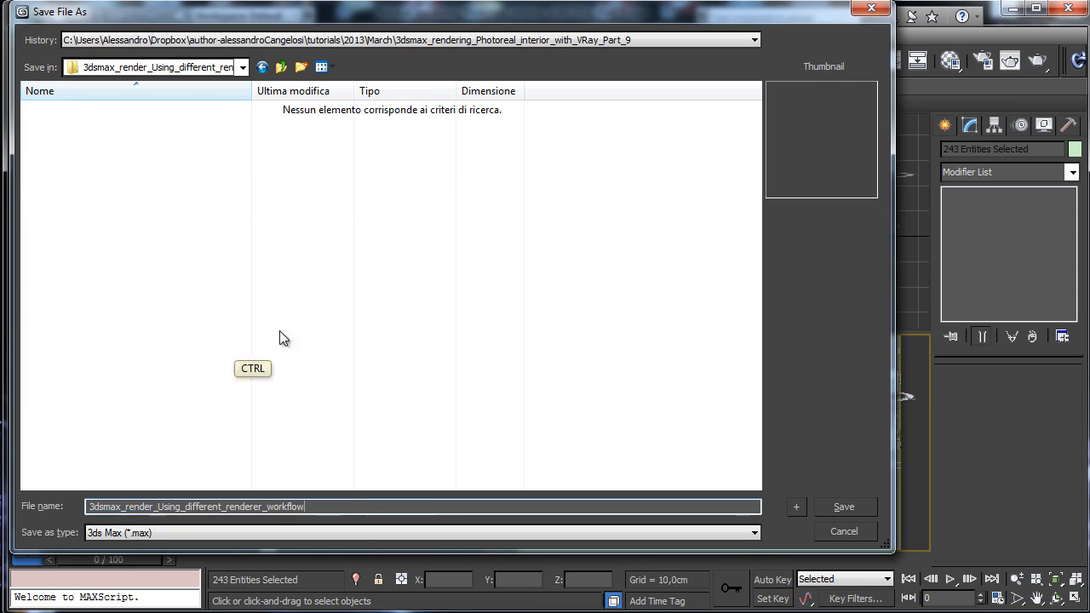
pyautogui.press('Return')
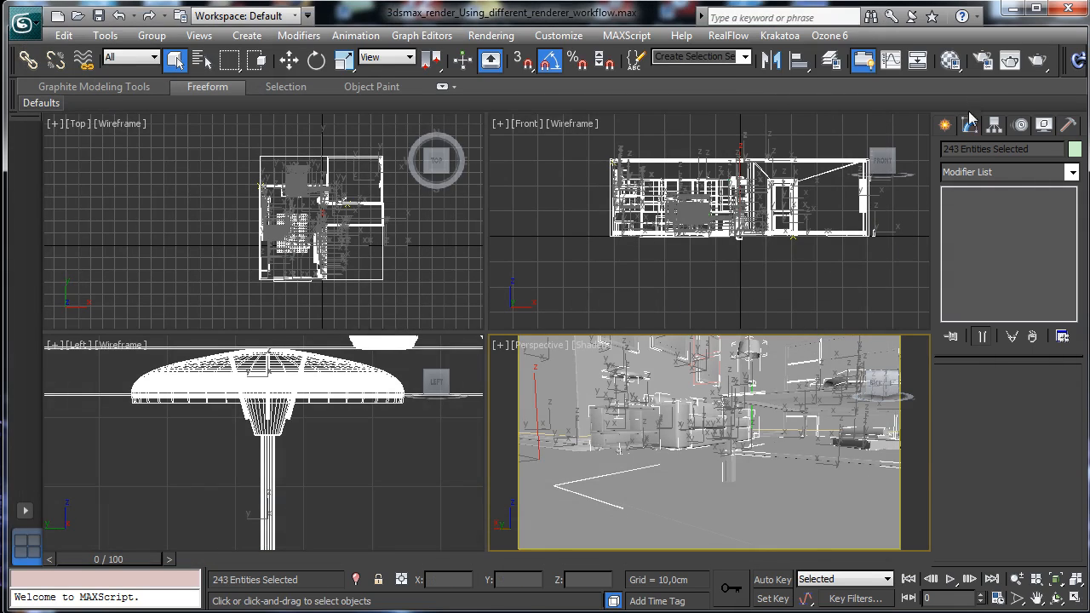
# Select the small chamfer box on the floor, frame it in a maximized Perspective view, and lower it about 0.44 cm.
pyautogui.click(360, 237)
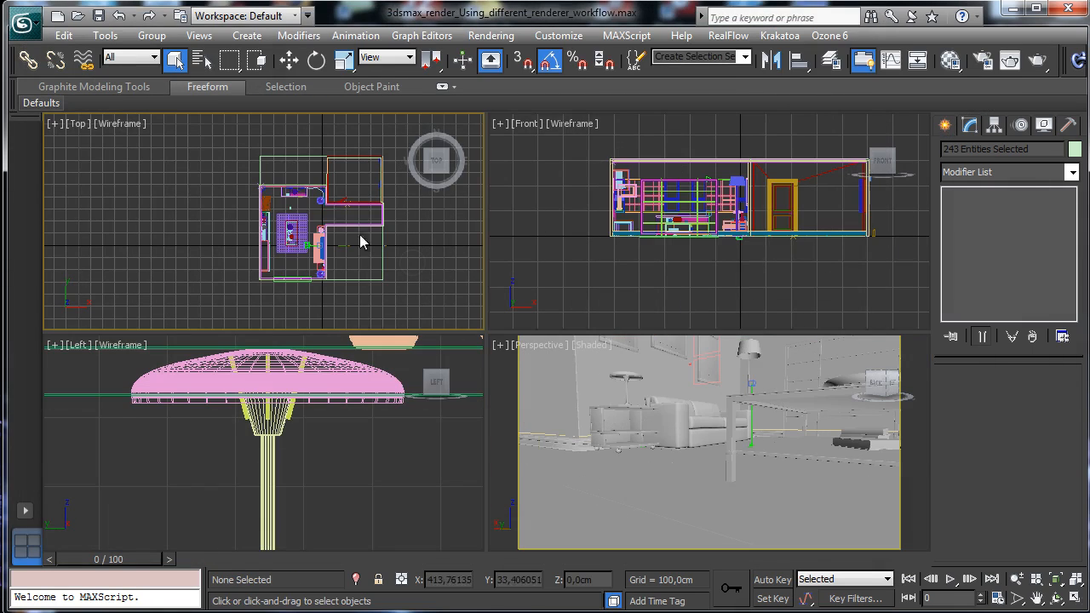
pyautogui.click(291, 205)
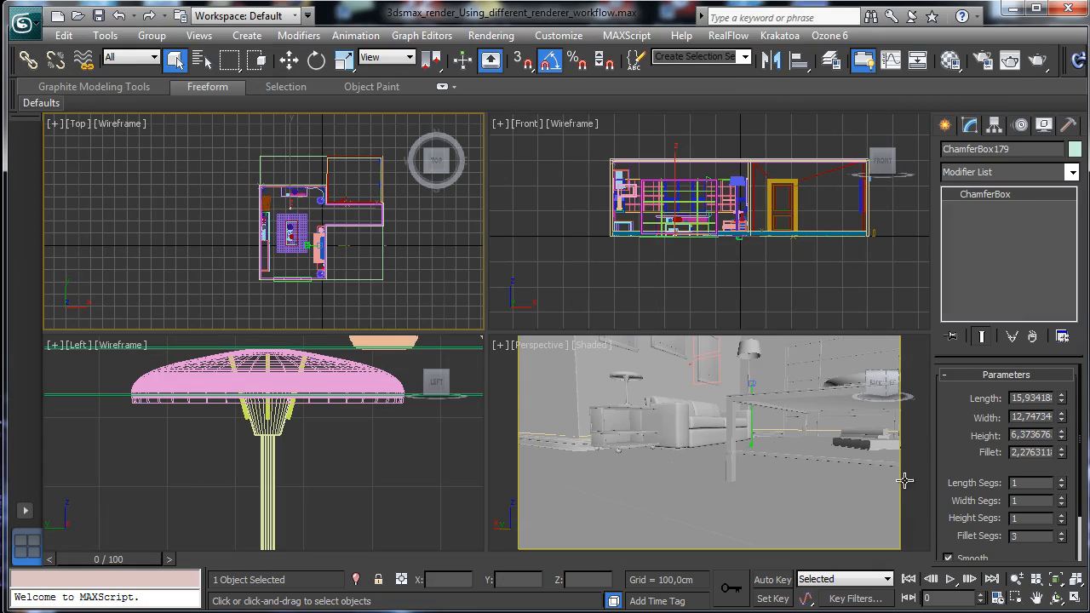
pyautogui.click(1017, 579)
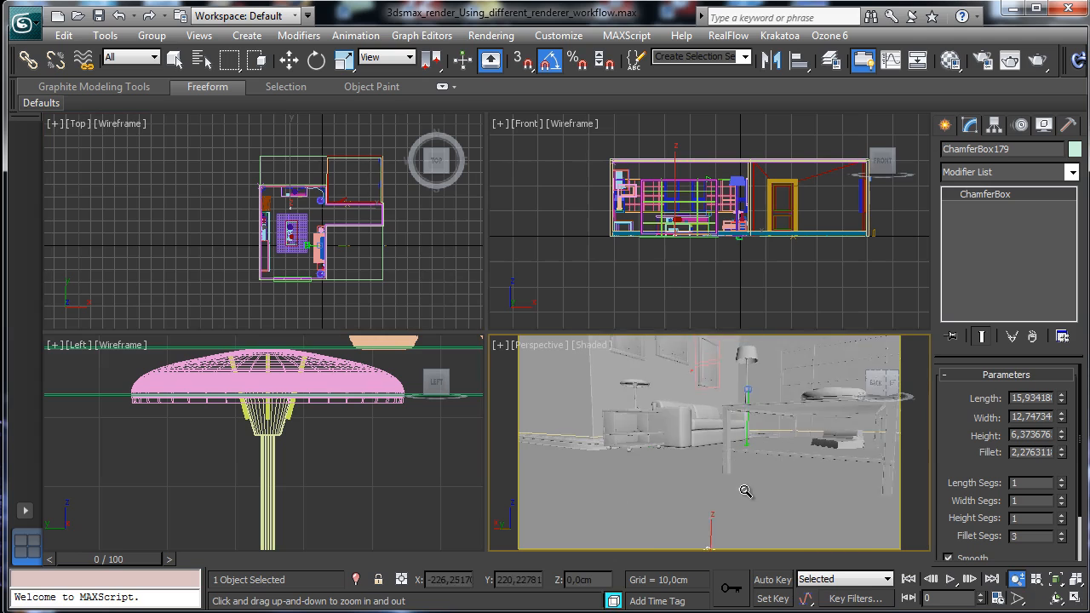
pyautogui.moveTo(743, 472); pyautogui.dragTo(751, 515)
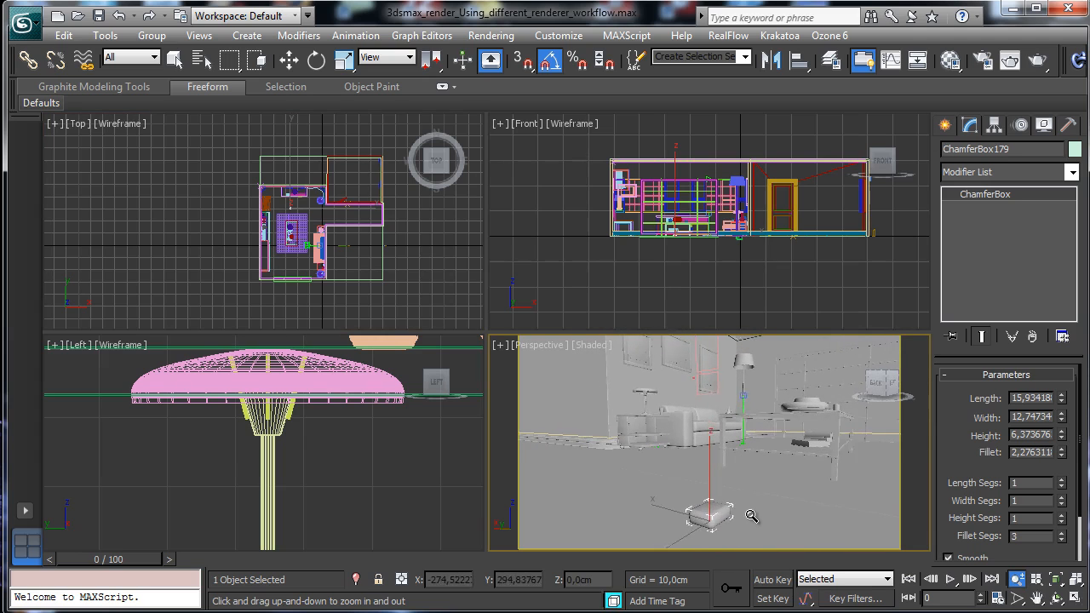
pyautogui.click(1036, 598)
pyautogui.moveTo(767, 470); pyautogui.dragTo(760, 457)
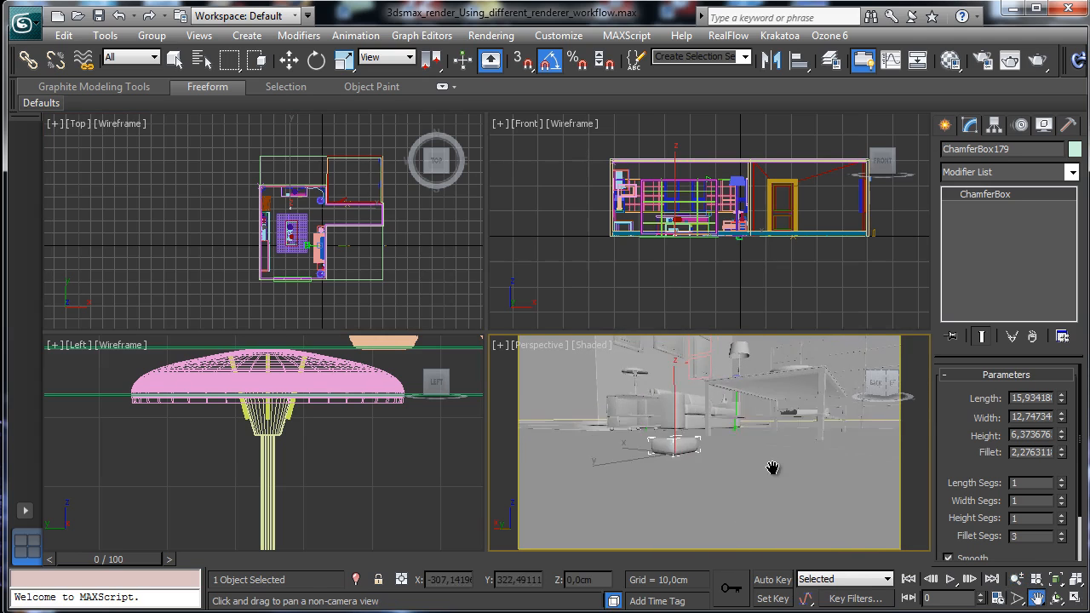
pyautogui.click(288, 59)
pyautogui.click(1073, 599)
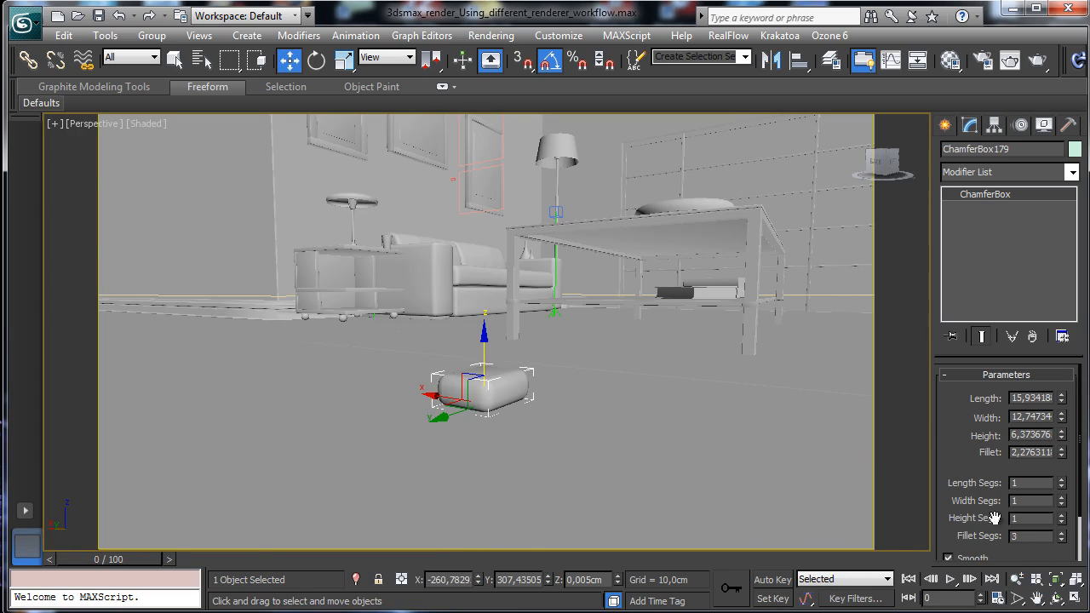
pyautogui.moveTo(483, 350)
pyautogui.mouseDown()
pyautogui.moveTo(483, 374)
pyautogui.moveTo(483, 352)
pyautogui.mouseUp()
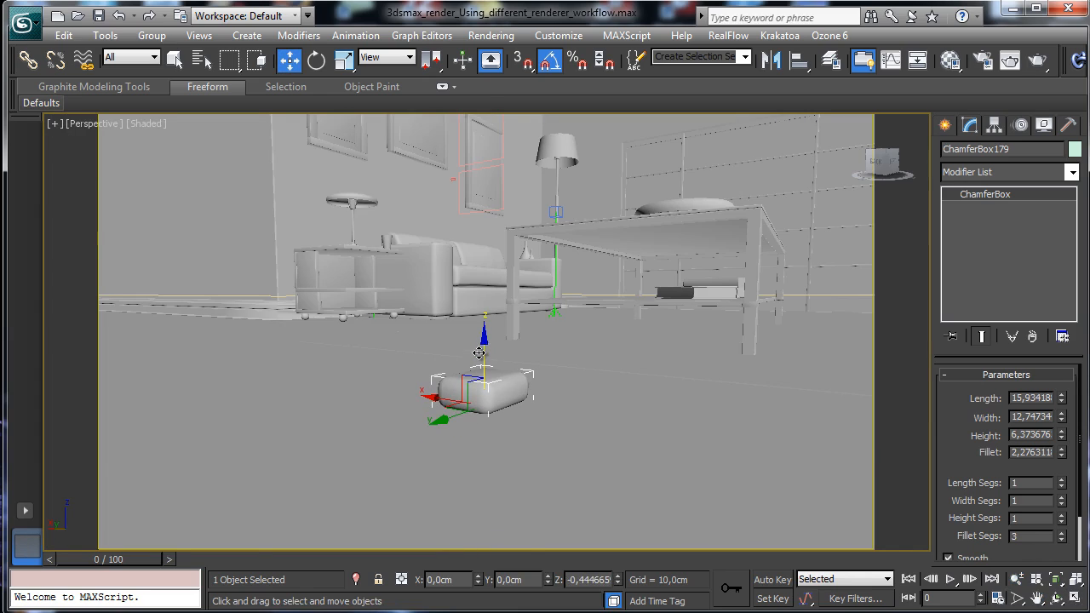
# Resize the chamfer box to length 22.63, width 21.29, height 13.51 and fillet 0.43 cm, and raise it to Z about -0.02 cm.
pyautogui.moveTo(1067, 477); pyautogui.dragTo(1056, 503)
pyautogui.moveTo(1061, 404); pyautogui.dragTo(1064, 363)
pyautogui.moveTo(1061, 420); pyautogui.dragTo(1051, 359)
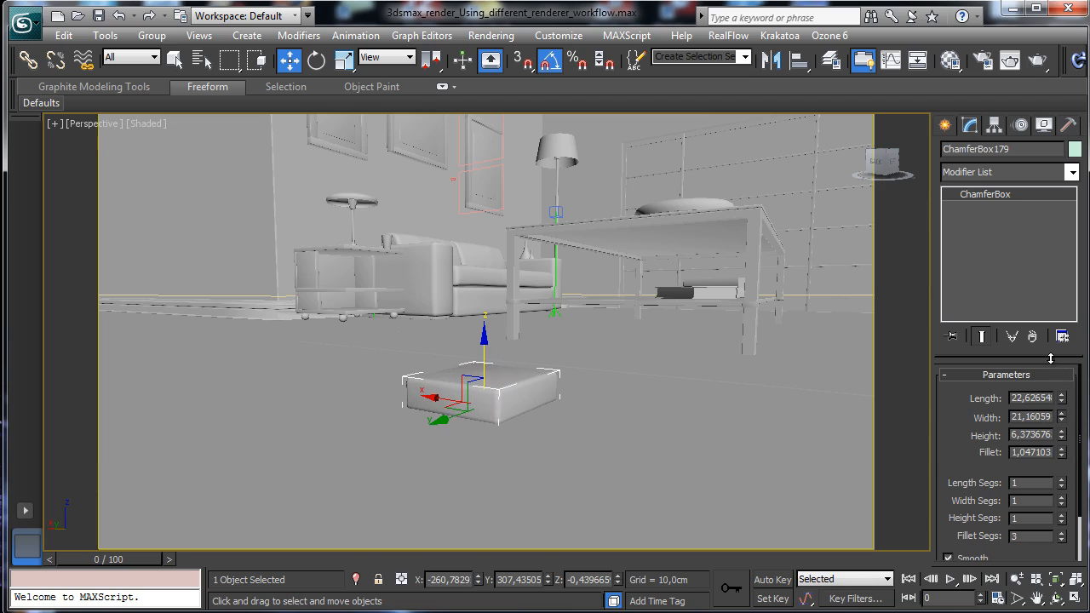
pyautogui.moveTo(1062, 437); pyautogui.dragTo(1050, 379)
pyautogui.moveTo(1061, 452); pyautogui.dragTo(1059, 461)
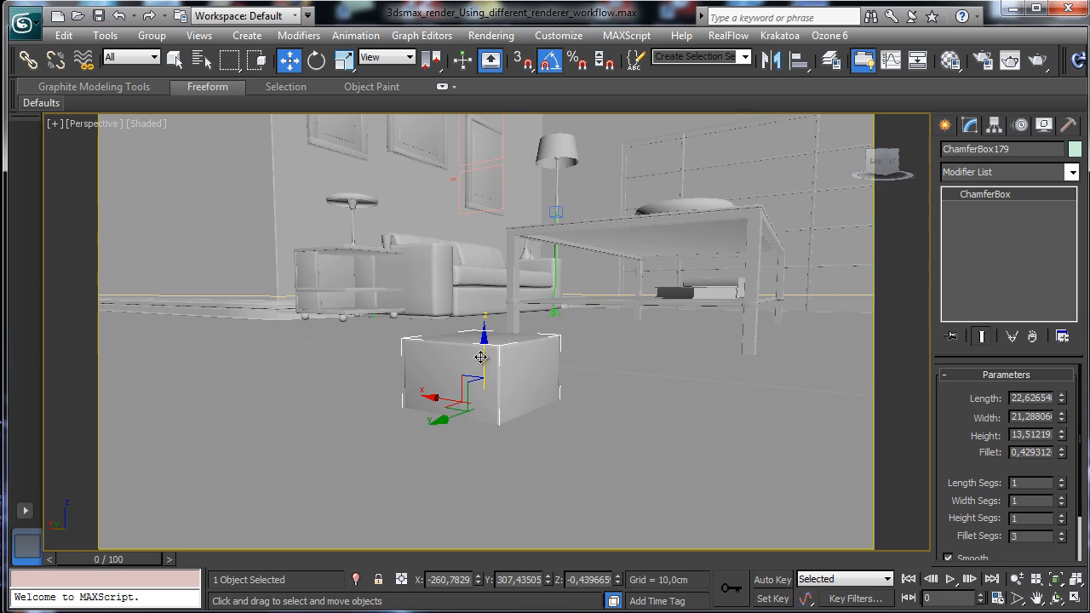
pyautogui.moveTo(481, 357); pyautogui.dragTo(486, 353)
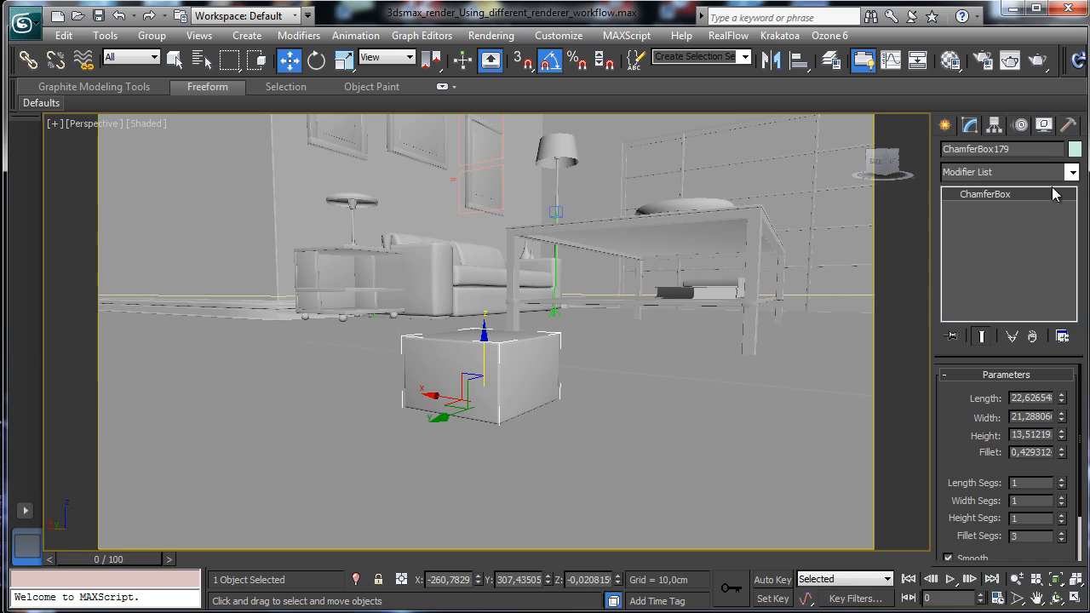
# Create a standard teapot with a radius of about 8.18 cm on the floor beside the chamfer box.
pyautogui.click(944, 126)
pyautogui.click(972, 176)
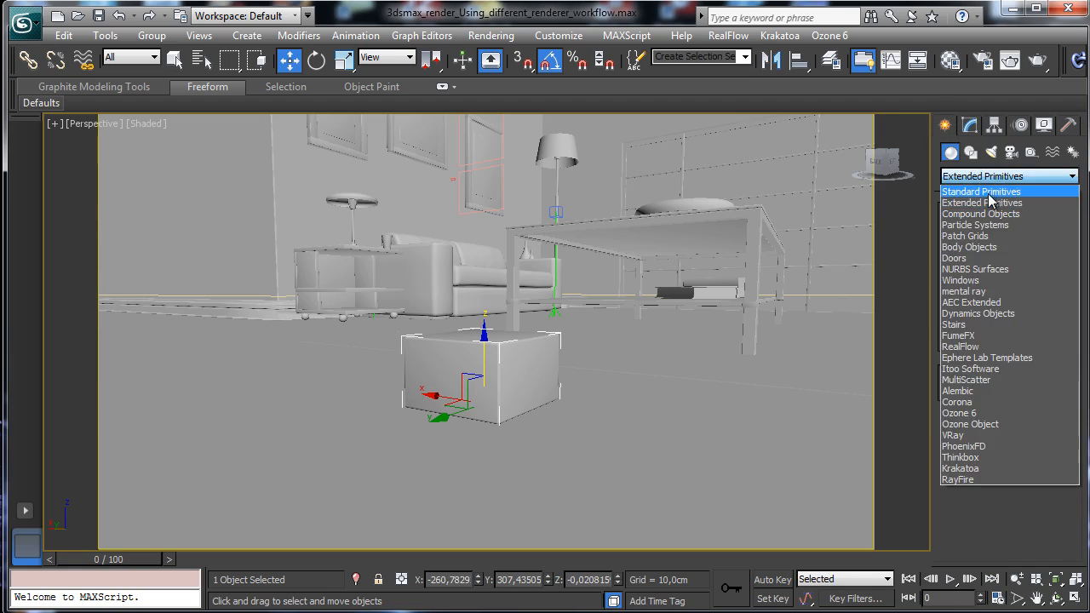
pyautogui.click(979, 188)
pyautogui.click(975, 304)
pyautogui.moveTo(615, 438)
pyautogui.mouseDown()
pyautogui.moveTo(681, 400)
pyautogui.moveTo(630, 429)
pyautogui.mouseUp()
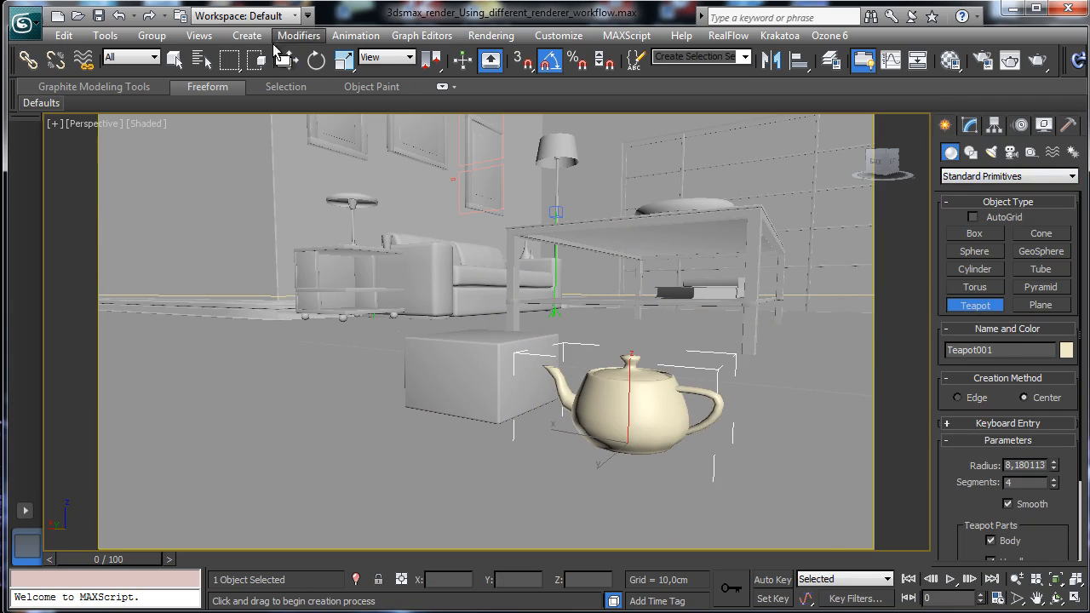
# Rotate the teapot 55 degrees about Z and set its segments to 11.
pyautogui.click(316, 60)
pyautogui.moveTo(662, 466); pyautogui.dragTo(706, 465)
pyautogui.click(969, 125)
pyautogui.click(1053, 414)
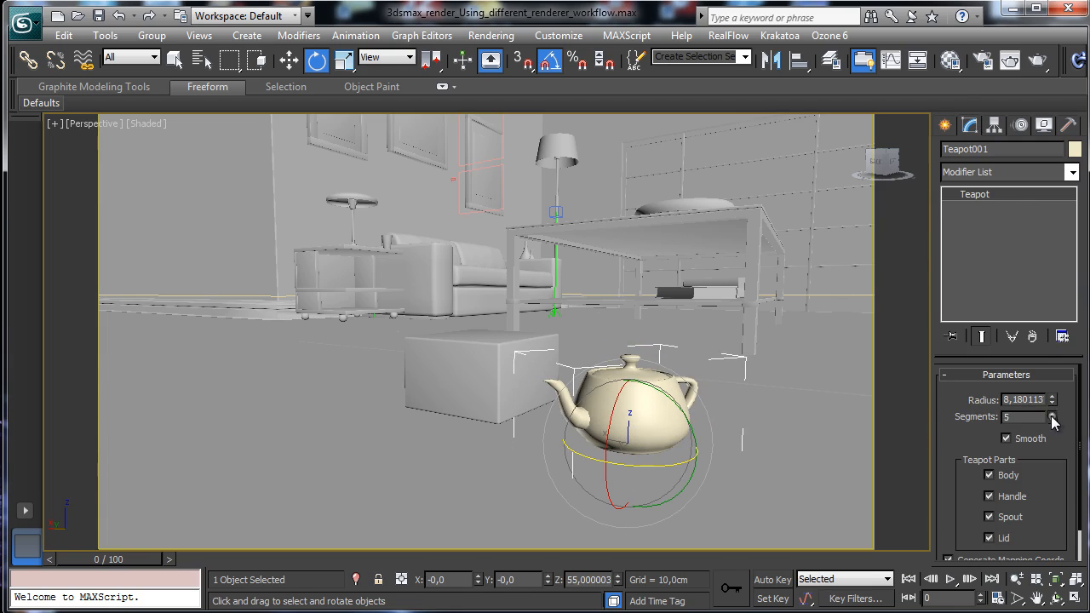
pyautogui.moveTo(1054, 419); pyautogui.dragTo(1052, 404)
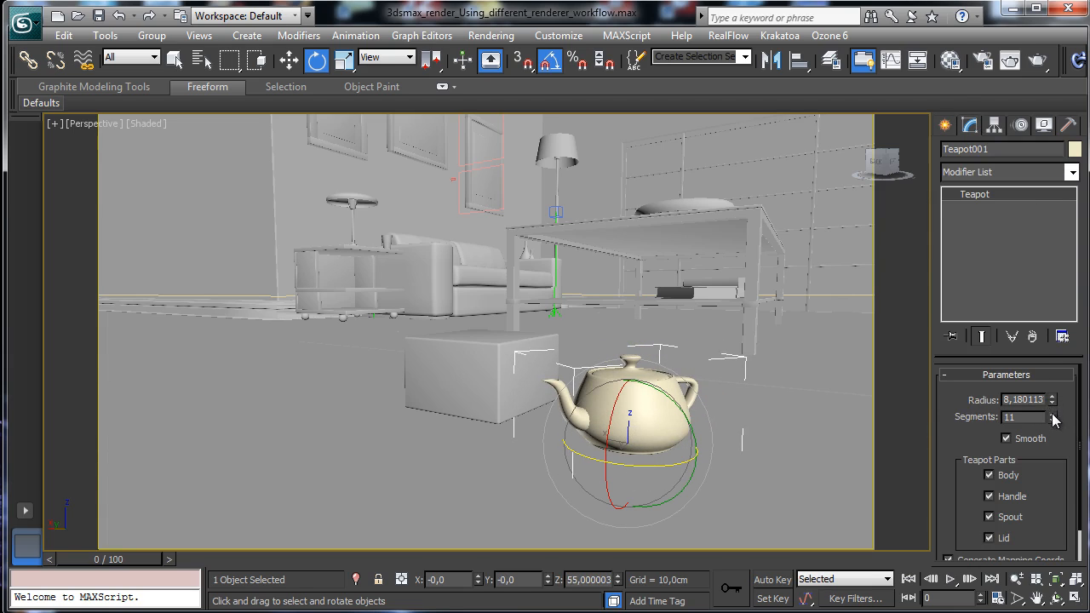
# Add a Shell modifier to the teapot with an outer amount of 0 and an inner amount of 0.03 cm.
pyautogui.click(1072, 172)
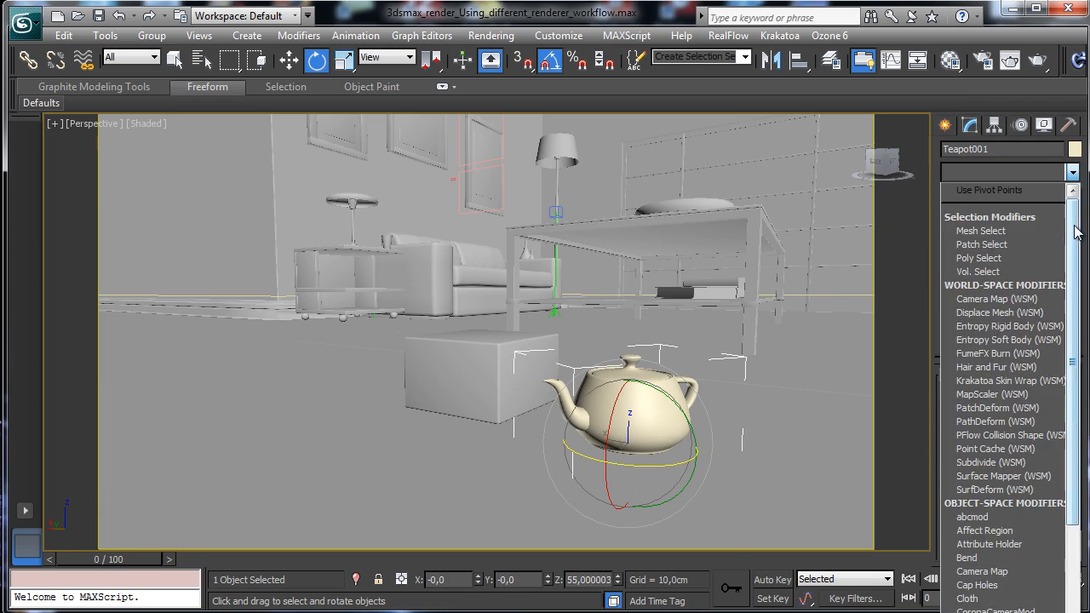
pyautogui.moveTo(1072, 196); pyautogui.dragTo(1081, 575)
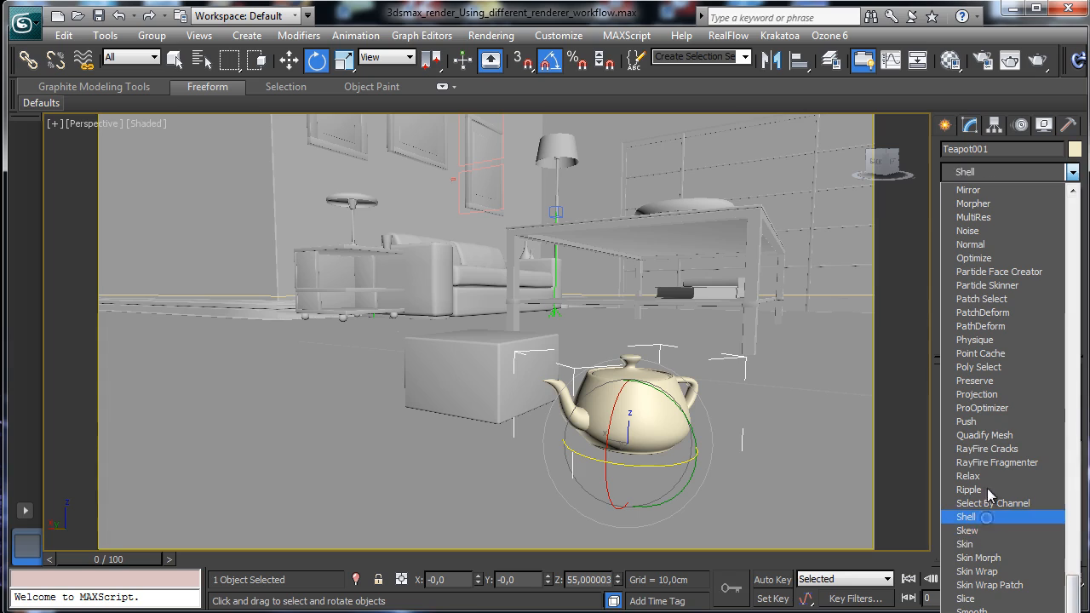
pyautogui.click(987, 516)
pyautogui.doubleClick(1030, 415)
pyautogui.write('0')
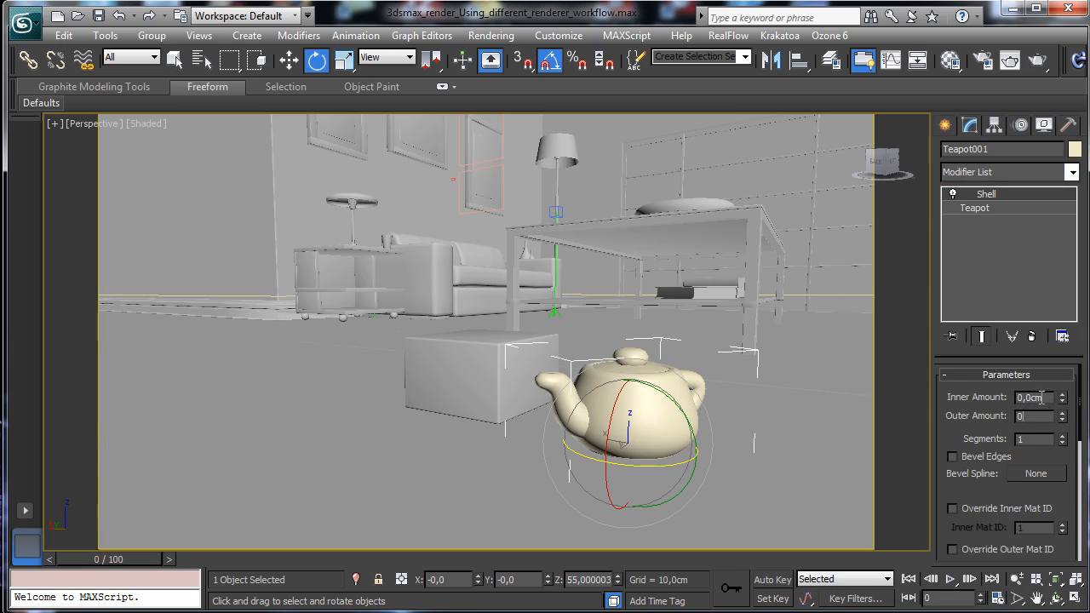
pyautogui.press('Return')
pyautogui.click(1062, 394)
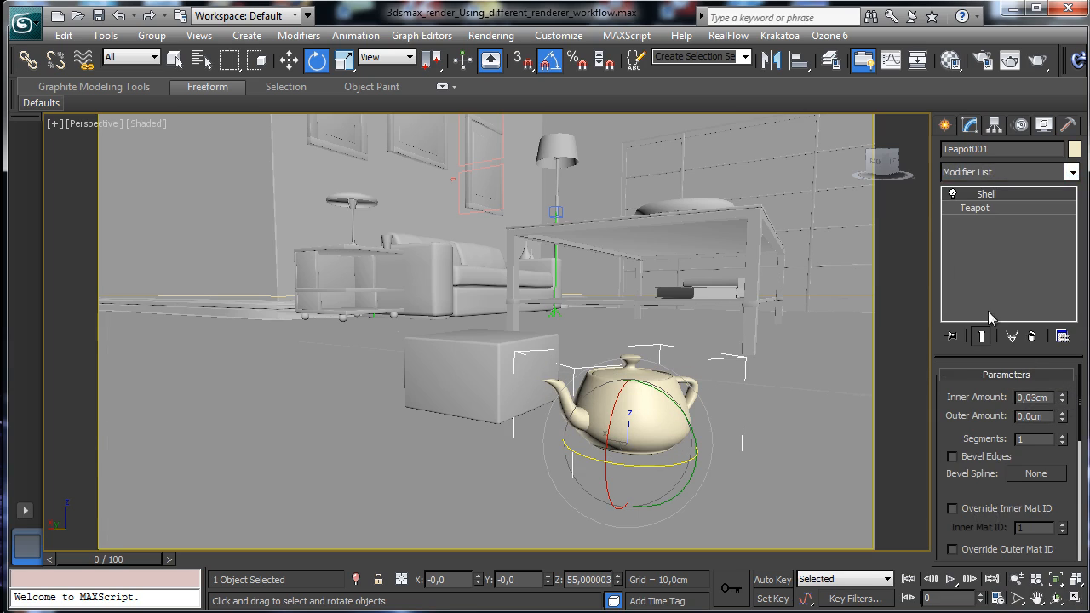
# Create a standard sphere about 11.28 cm in radius beside the chamfer box, opposite the teapot, and raise it to Z about 11.07 cm.
pyautogui.press('w')
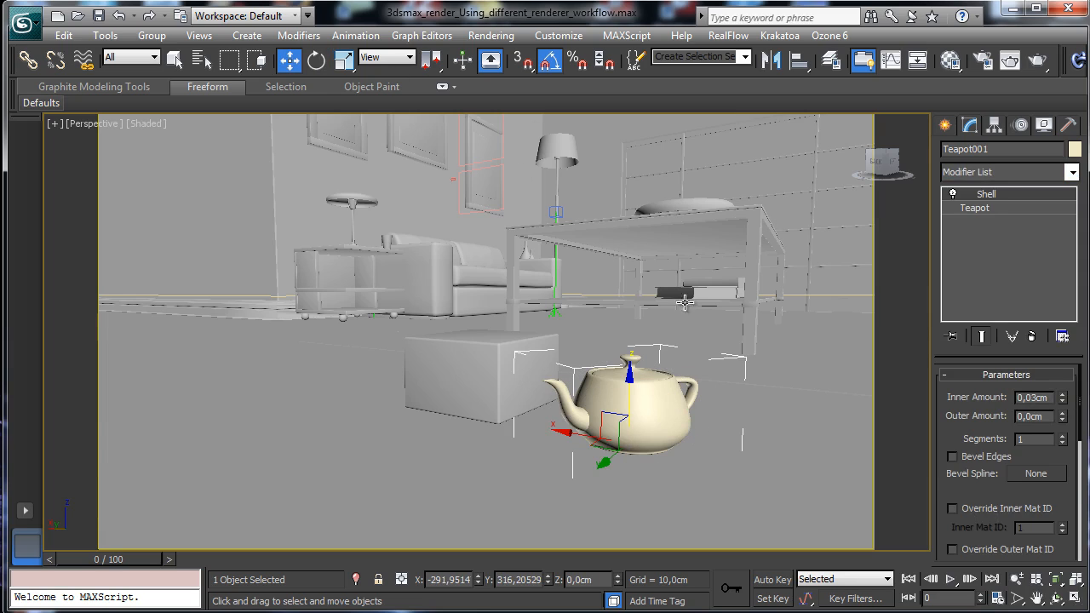
pyautogui.click(945, 125)
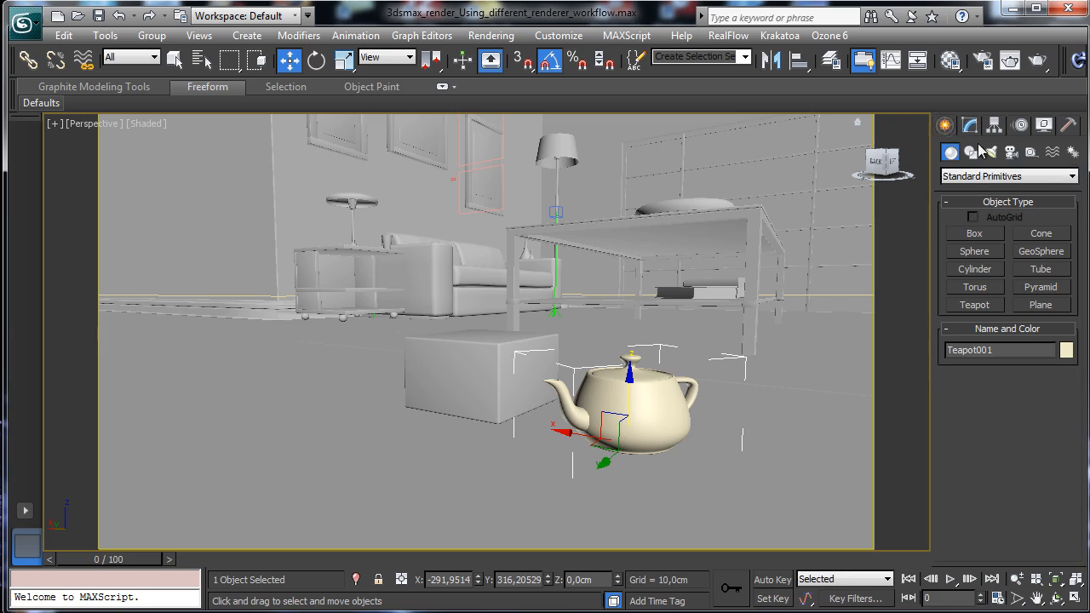
pyautogui.click(996, 255)
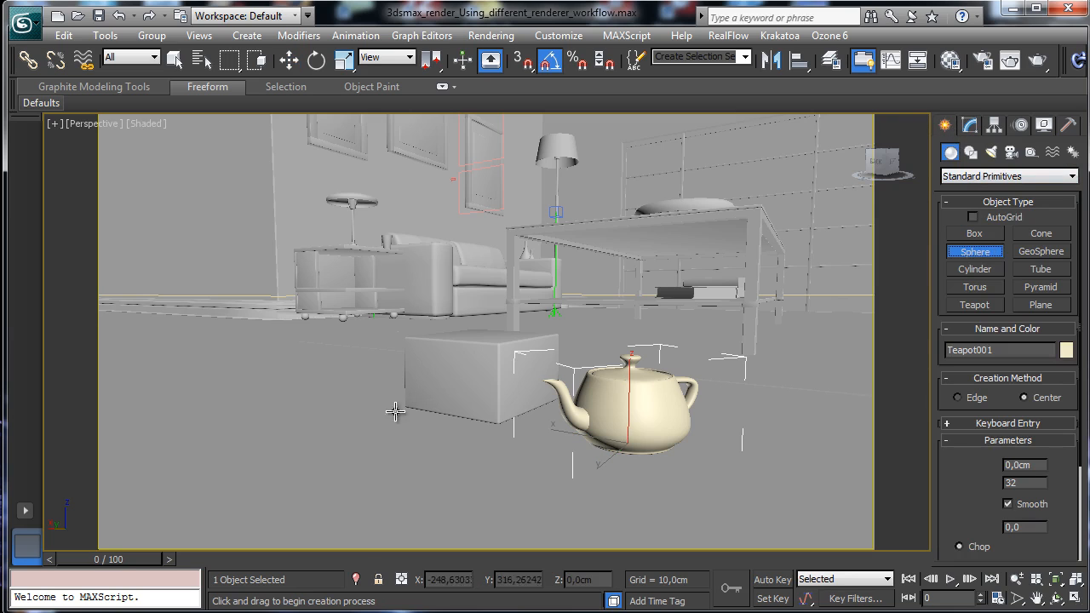
pyautogui.moveTo(347, 430); pyautogui.dragTo(367, 454)
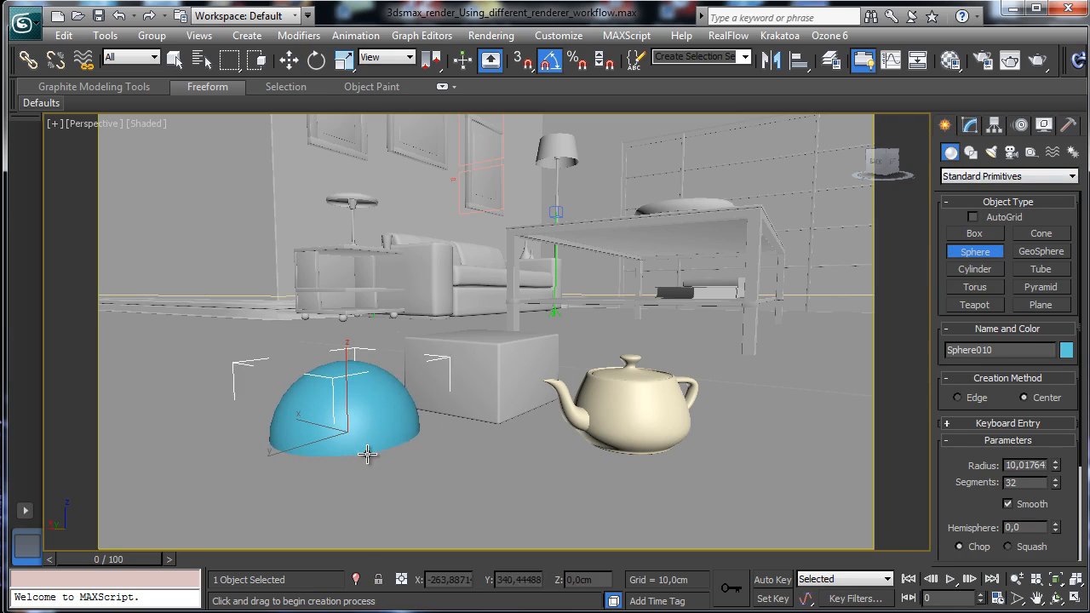
pyautogui.click(289, 58)
pyautogui.moveTo(346, 385); pyautogui.dragTo(338, 315)
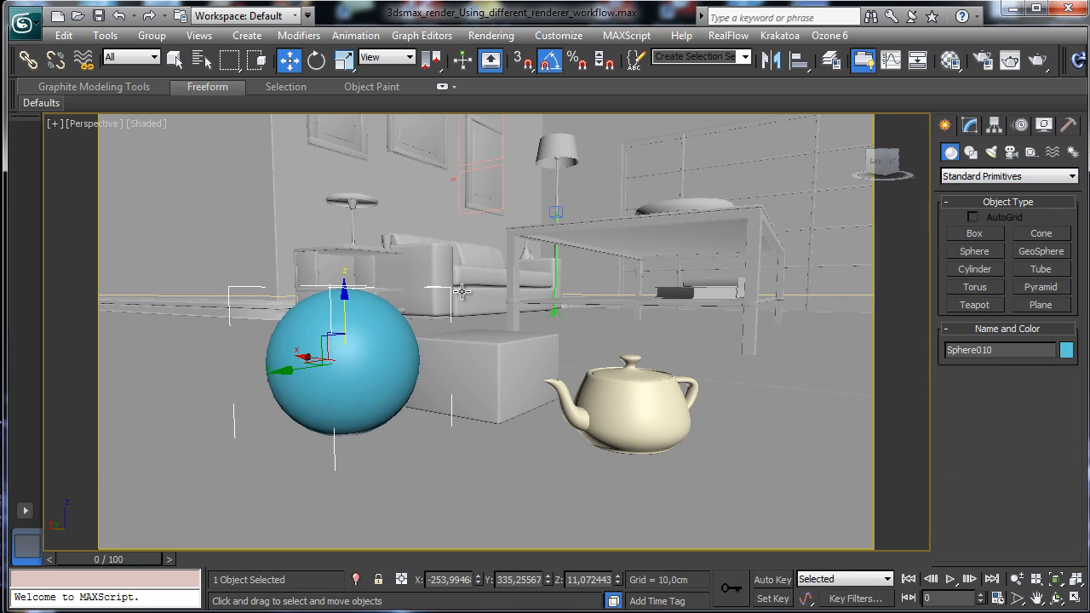
# Set the sphere's segments to 64.
pyautogui.click(970, 125)
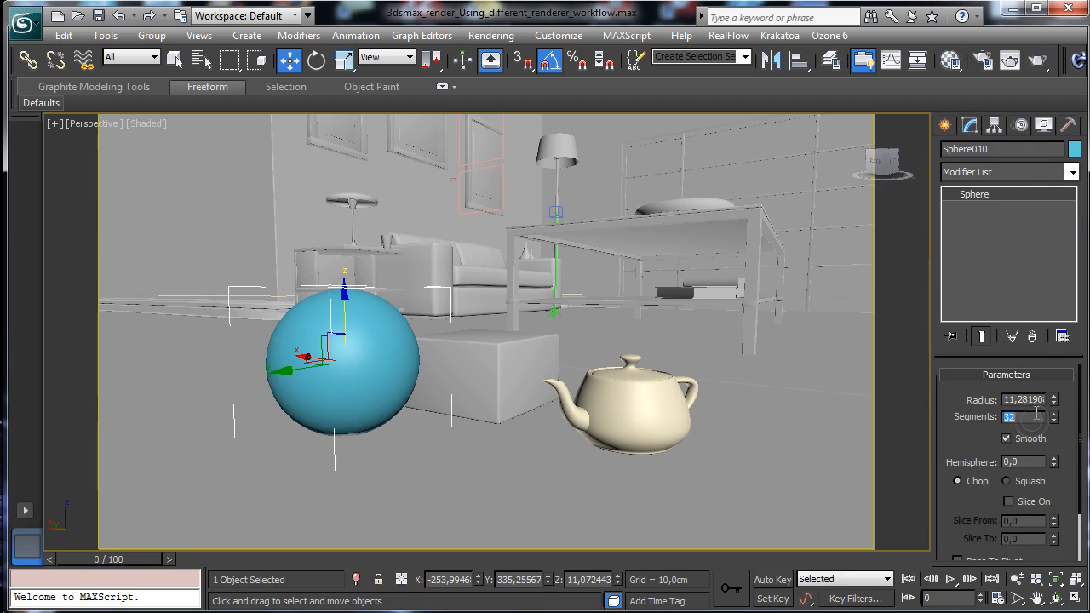
pyautogui.write('64')
pyautogui.press('Return')
# Assign the 02 - Default material to the chamfer box and set its diffuse color to RGB 203, 150, 150.
pyautogui.click(516, 351)
pyautogui.click(950, 60)
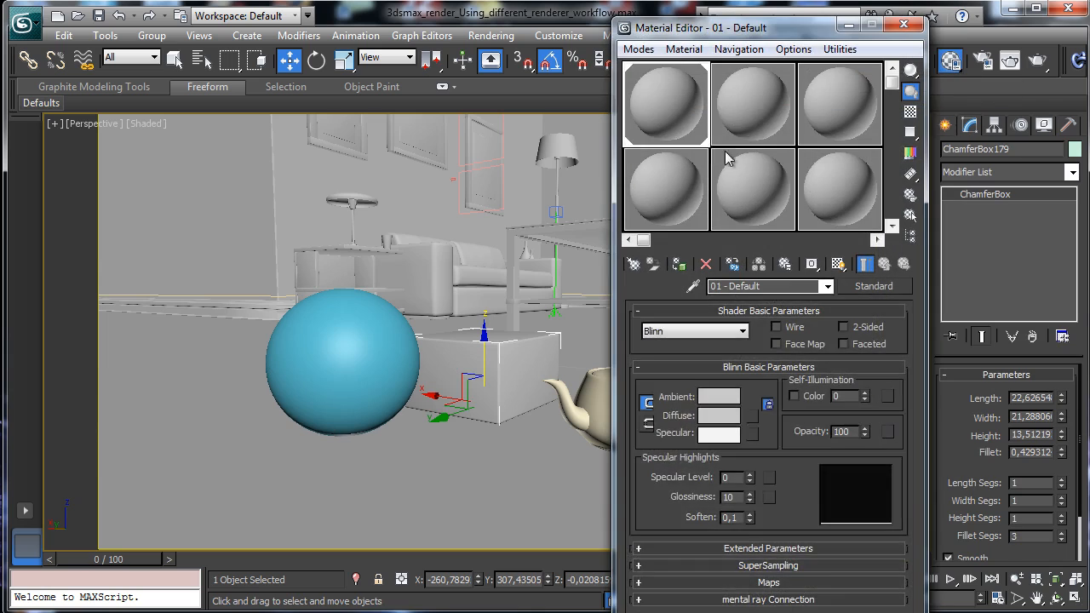
pyautogui.click(727, 136)
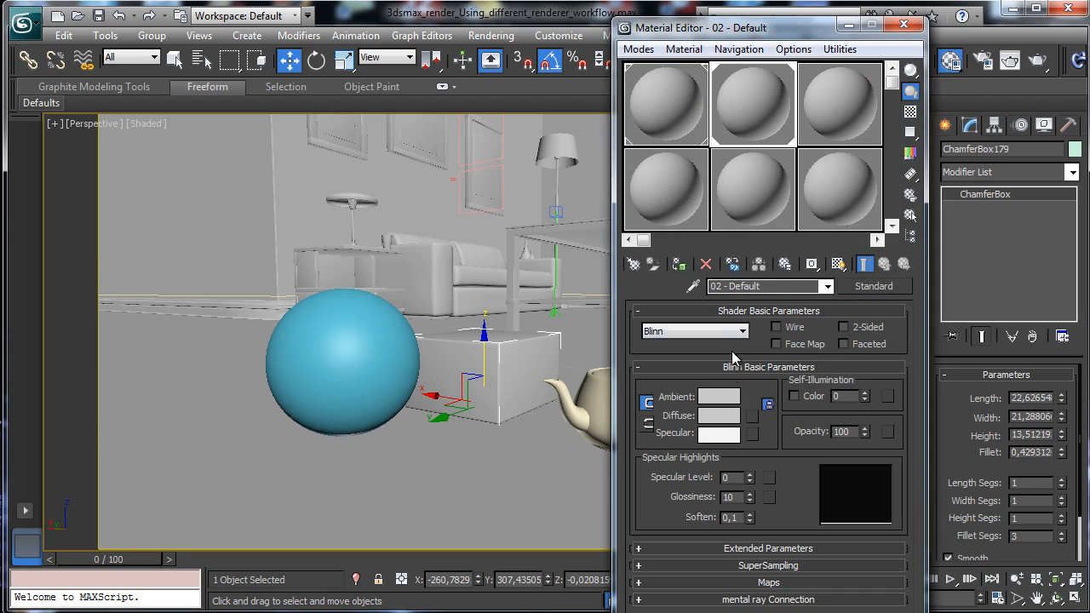
pyautogui.click(718, 415)
pyautogui.moveTo(369, 132); pyautogui.dragTo(281, 143)
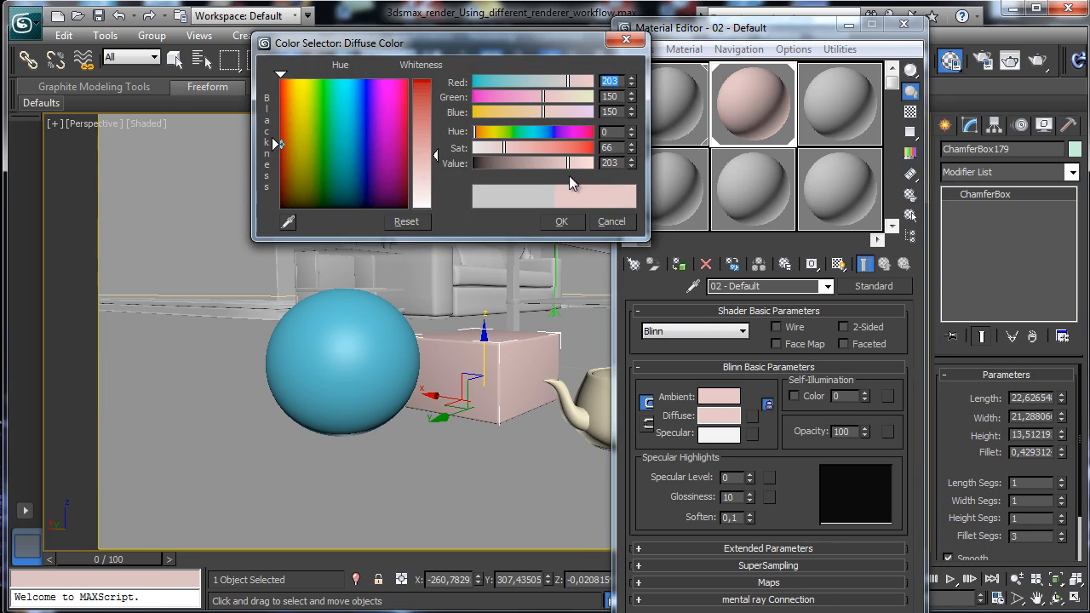
pyautogui.click(561, 222)
pyautogui.click(904, 24)
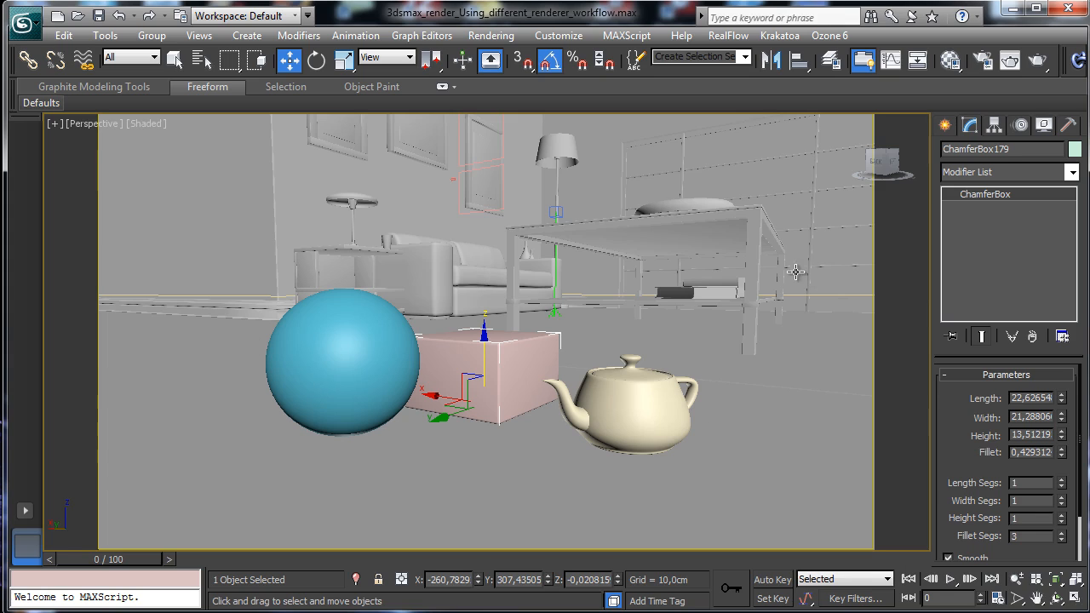
# Change the 01 - Default material to the Matte/Shadow/Reflection type and review its shadow, ambient occlusion and reflection settings.
pyautogui.click(174, 59)
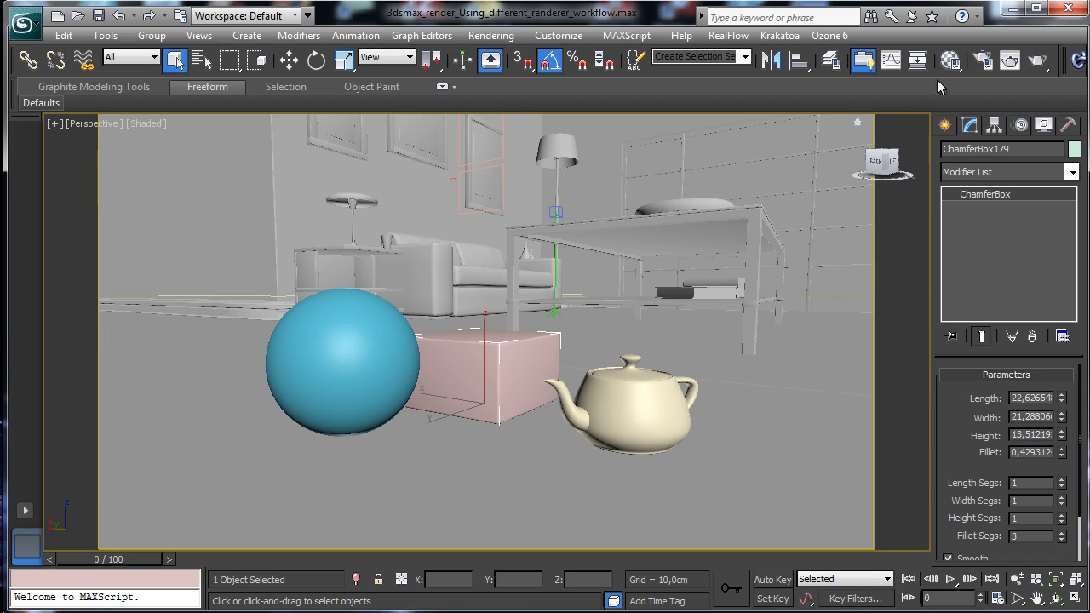
pyautogui.click(950, 59)
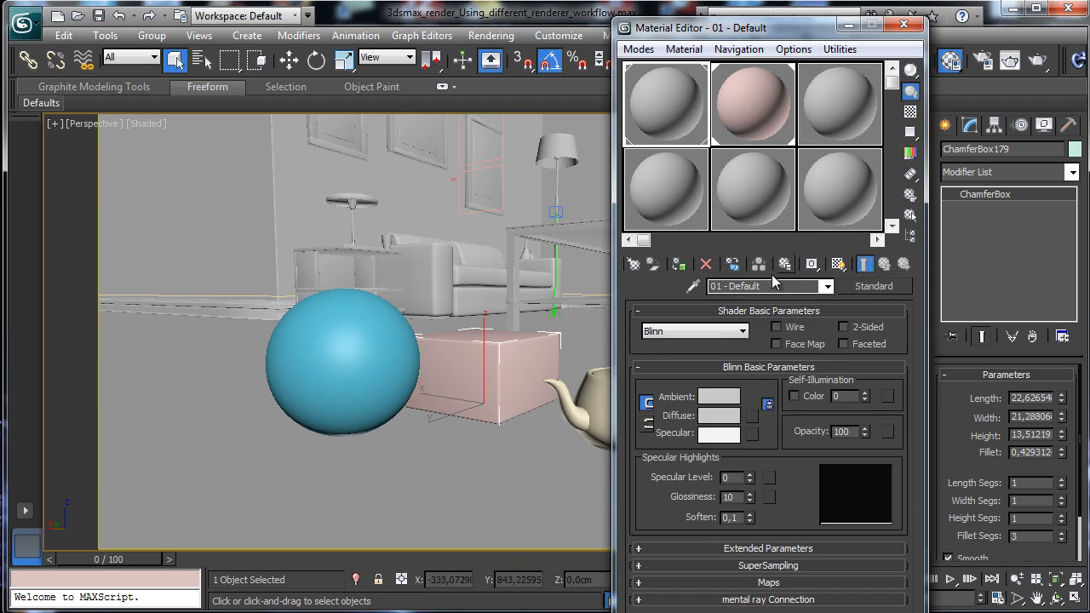
pyautogui.click(889, 286)
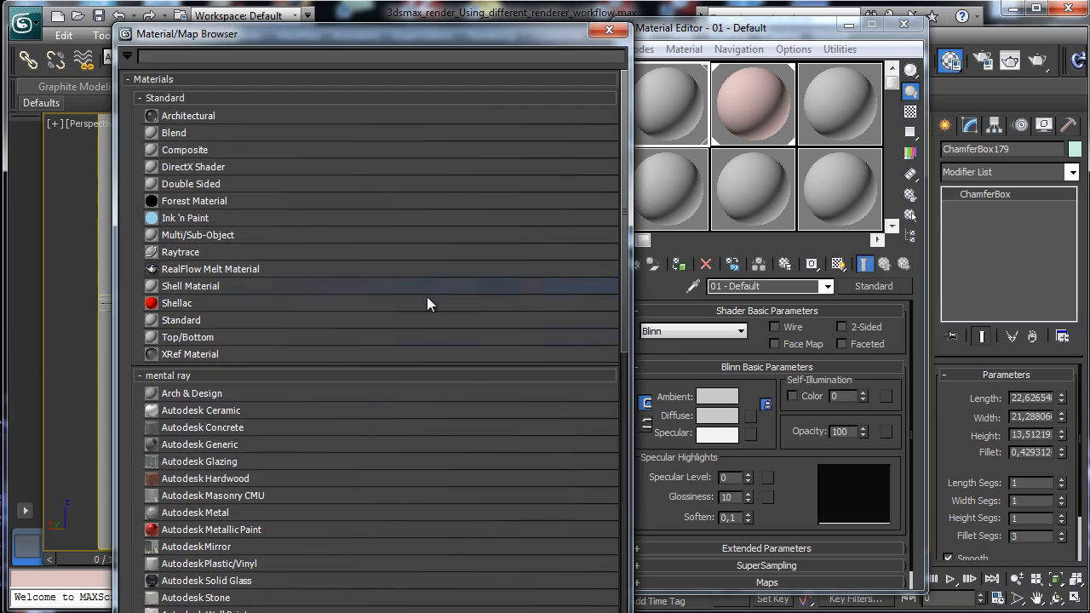
pyautogui.click(256, 97)
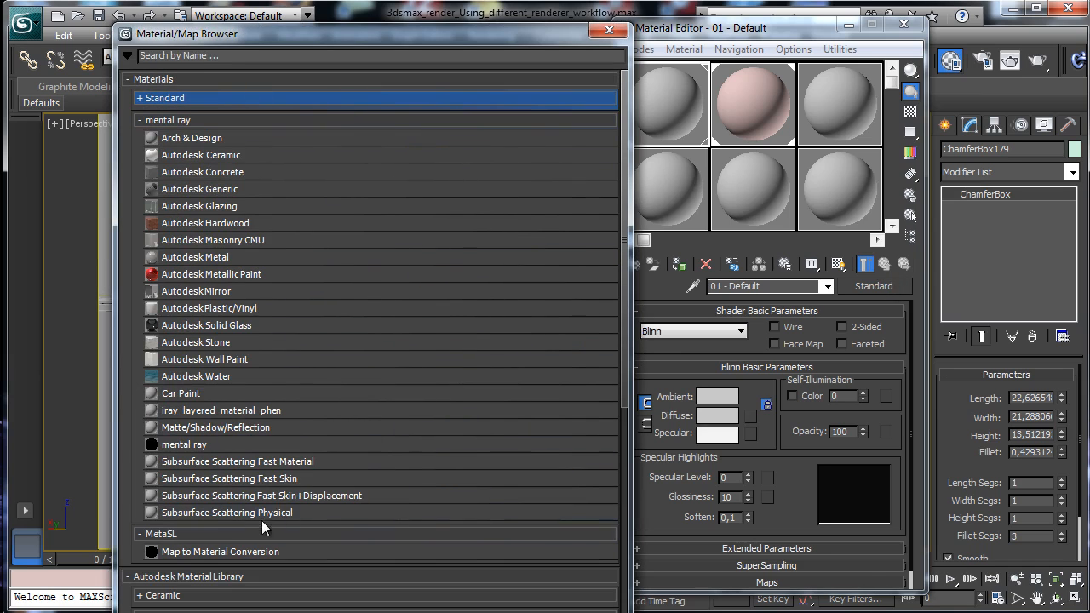
pyautogui.doubleClick(236, 430)
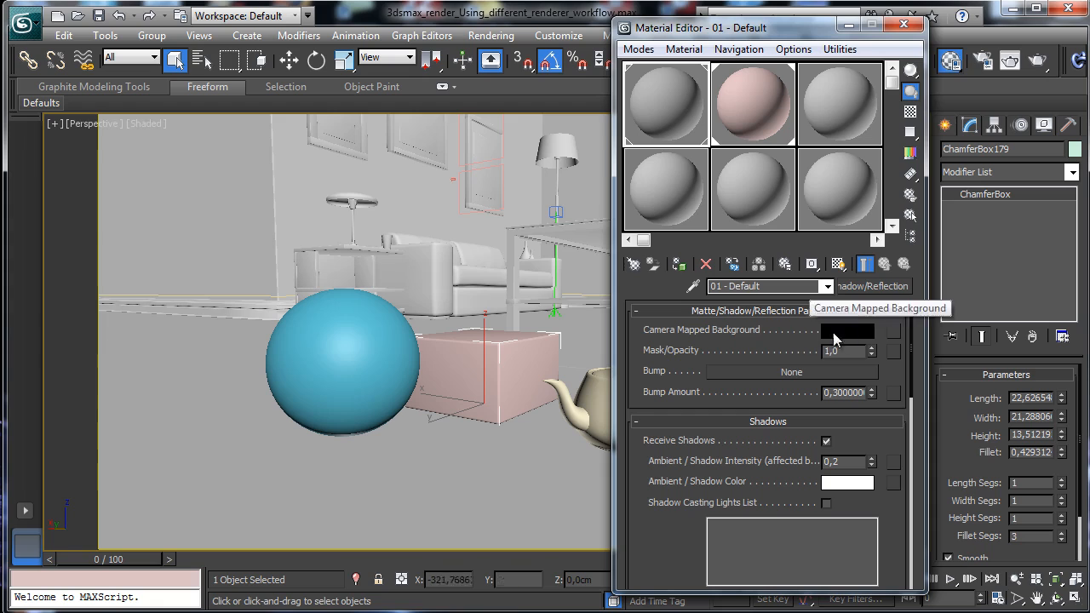
pyautogui.click(826, 441)
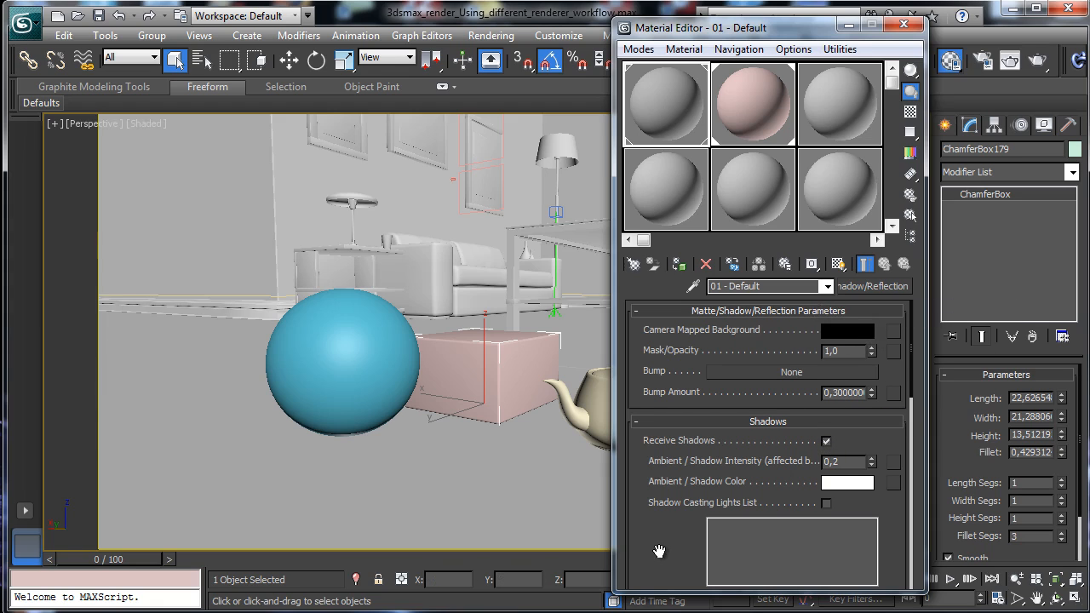
pyautogui.moveTo(670, 555); pyautogui.dragTo(843, 285)
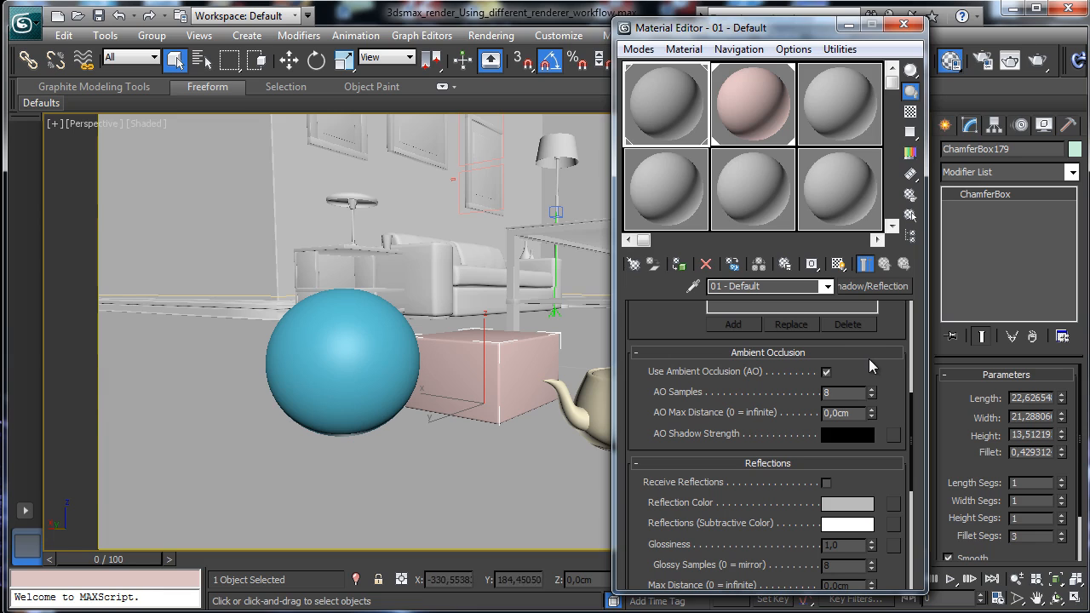
pyautogui.moveTo(884, 488); pyautogui.dragTo(847, 332)
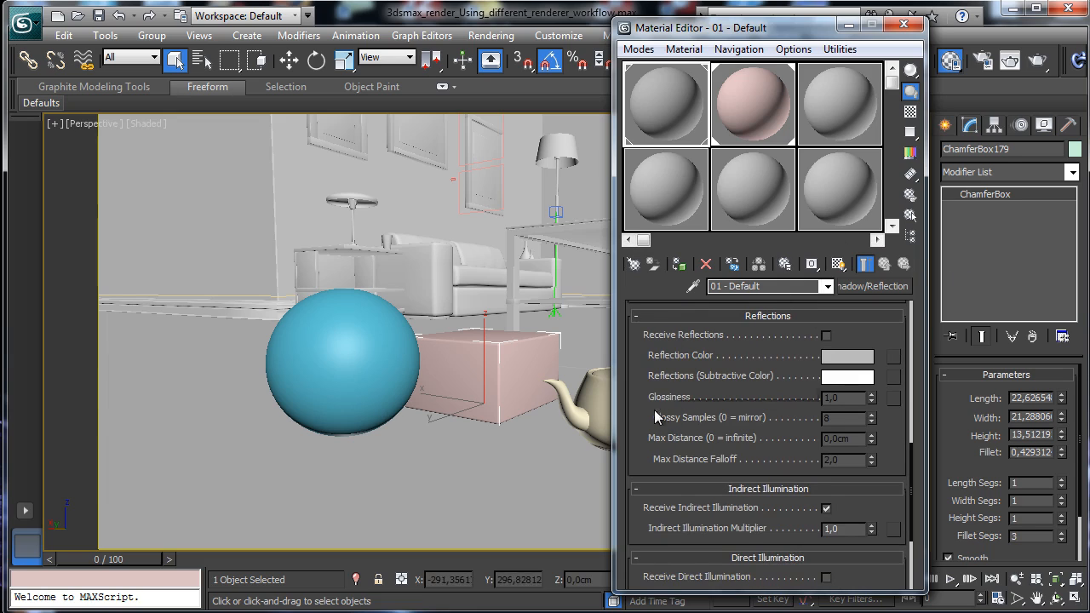
# Set the render output width to 720 and render the perspective view.
pyautogui.click(830, 102)
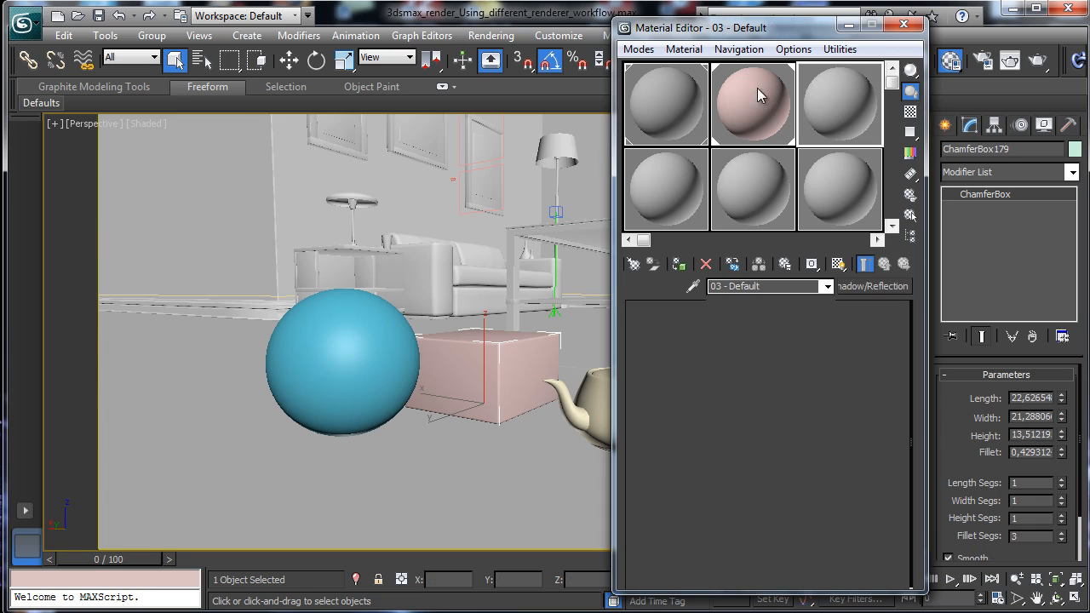
pyautogui.click(981, 60)
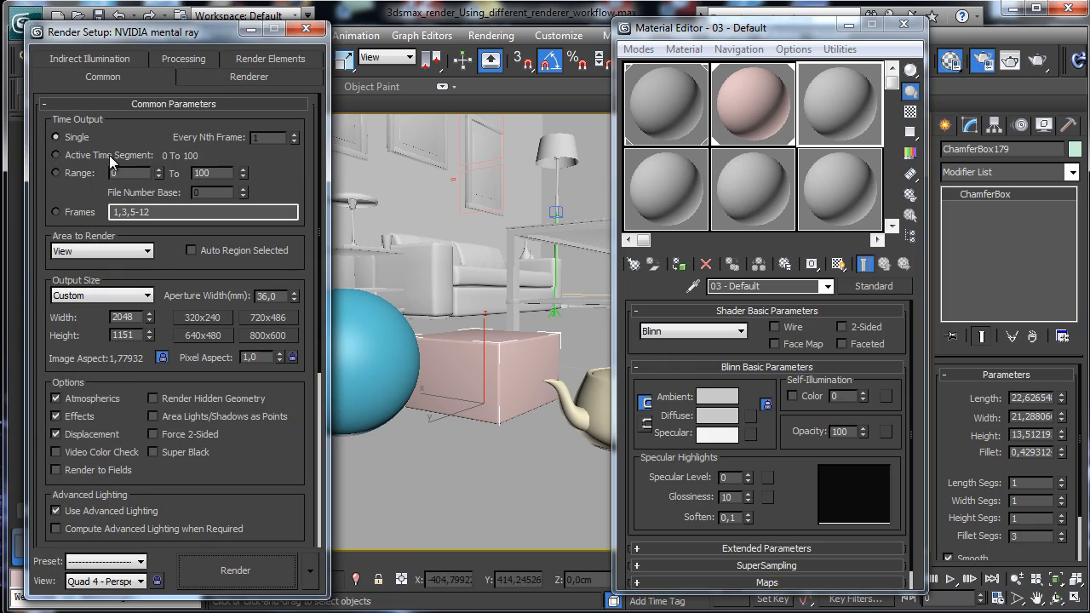
pyautogui.doubleClick(126, 317)
pyautogui.write('7')
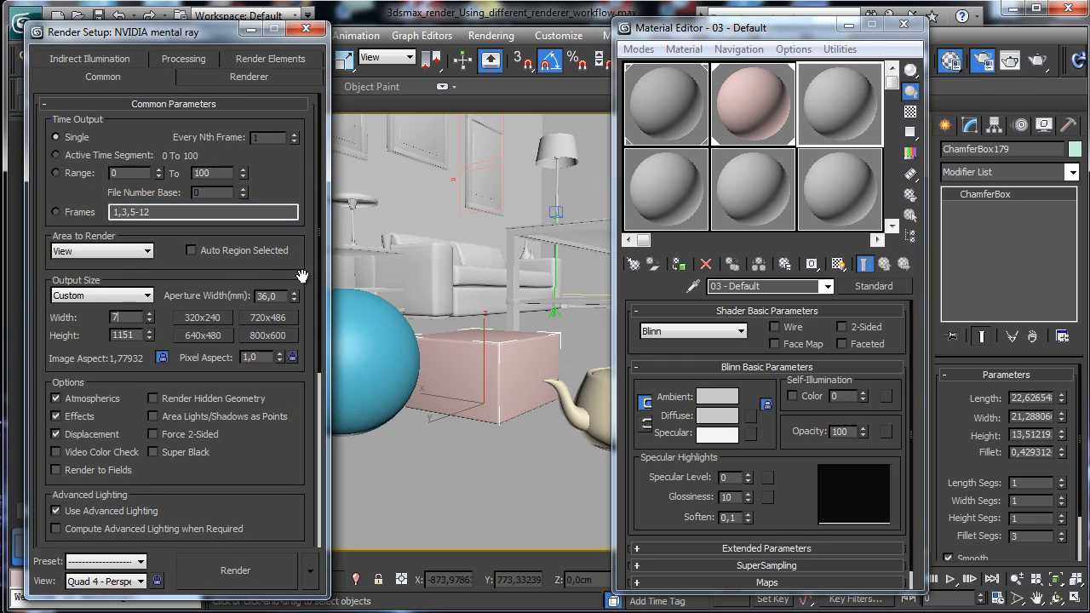
pyautogui.write('20')
pyautogui.press('Return')
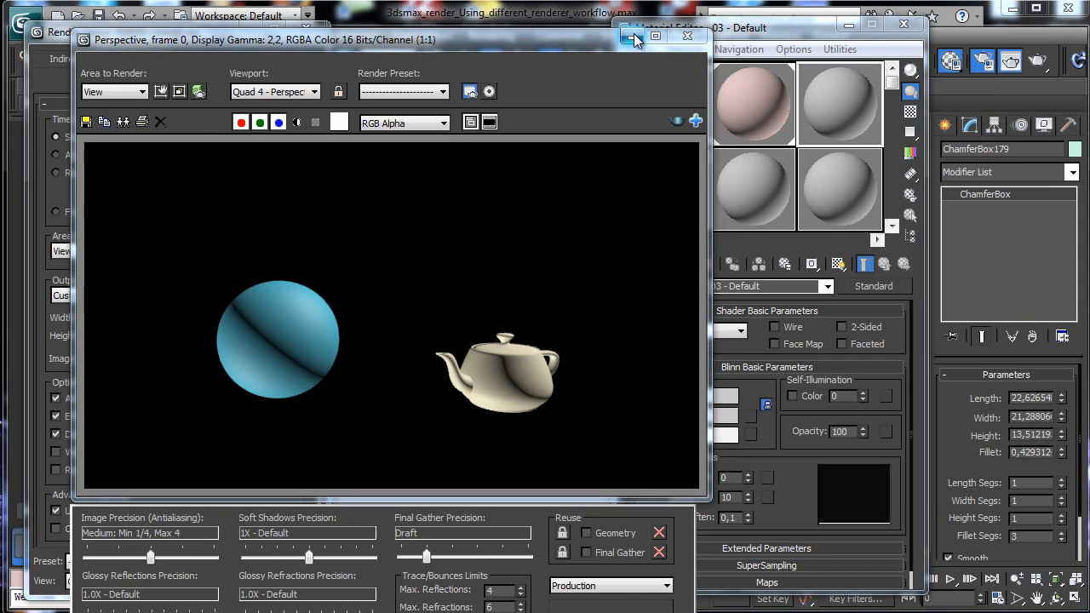
pyautogui.click(687, 36)
# Check the rendering control settings in the chamfer box's object properties.
pyautogui.click(747, 104)
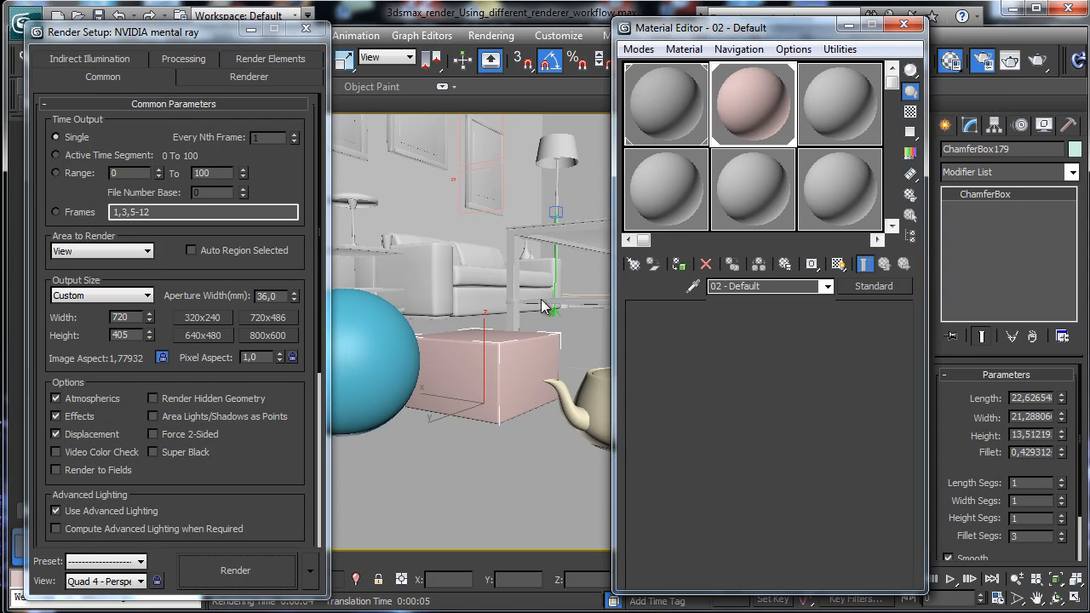
pyautogui.rightClick(484, 362)
pyautogui.click(559, 464)
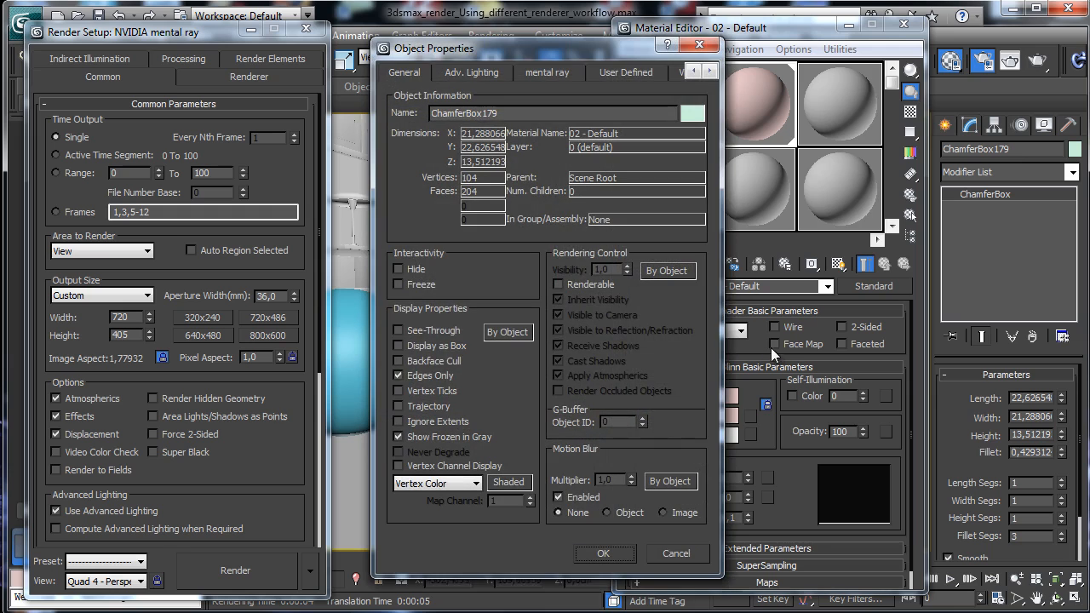
pyautogui.click(603, 553)
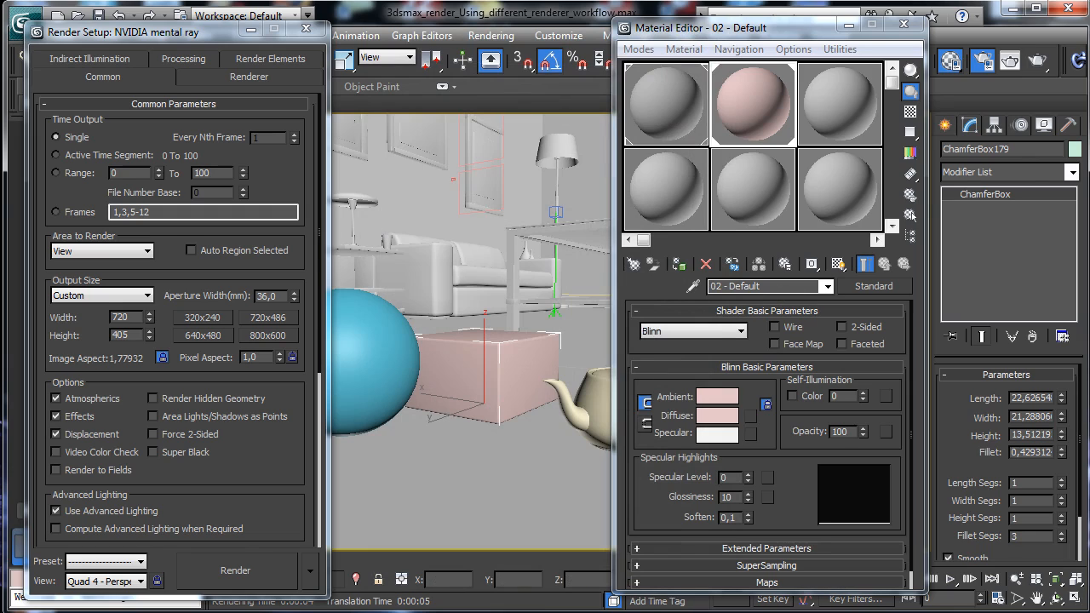
# Bring up the rendered frame and examine its alpha channel.
pyautogui.click(238, 587)
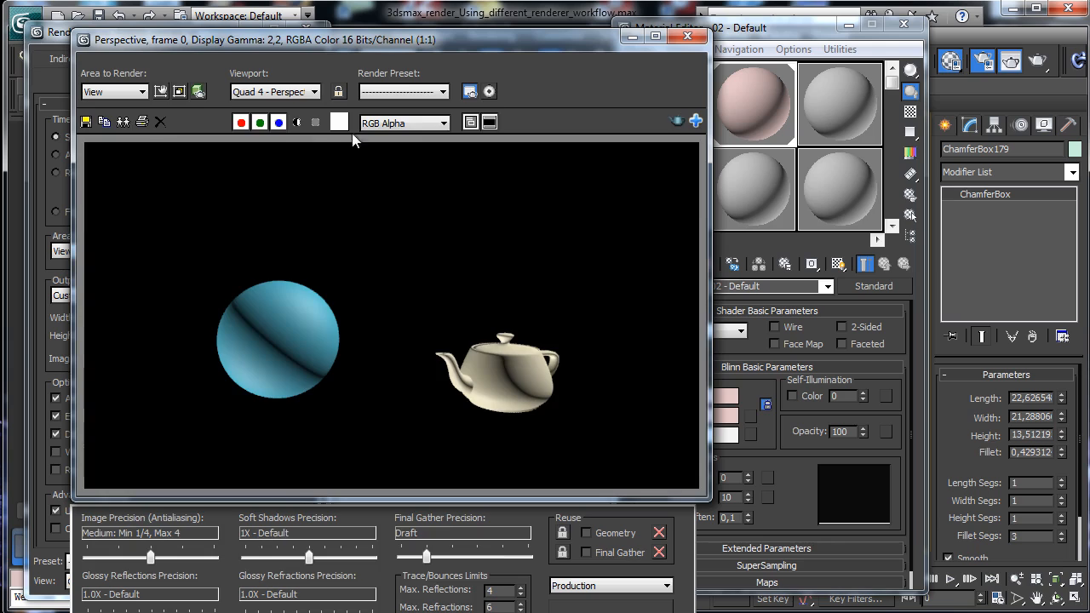
pyautogui.click(296, 122)
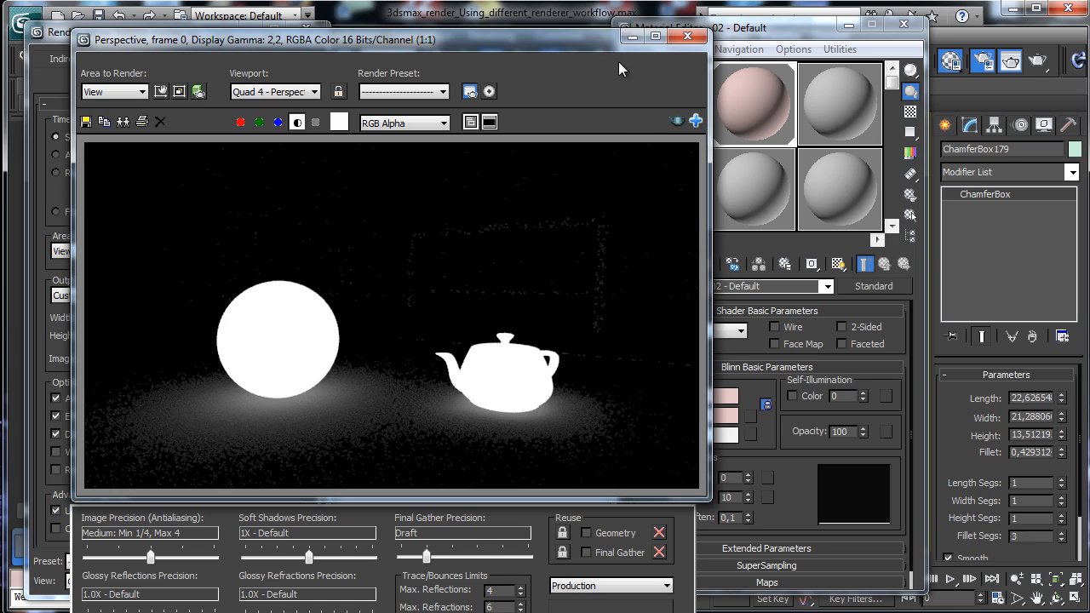
pyautogui.click(629, 37)
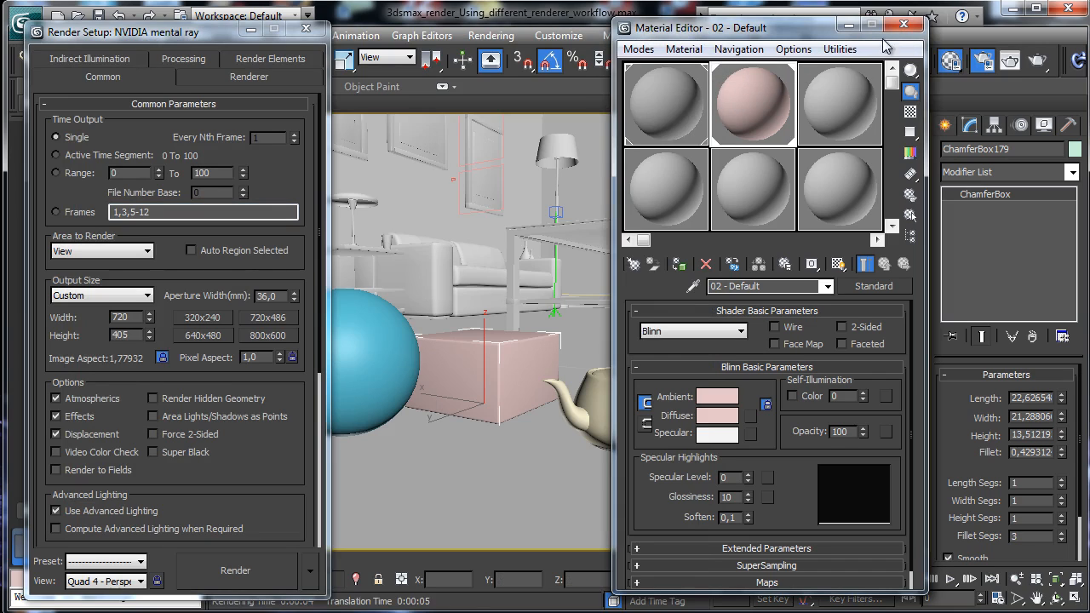
# Rename the third sample material as Chrome and assign it to the sphere.
pyautogui.click(850, 119)
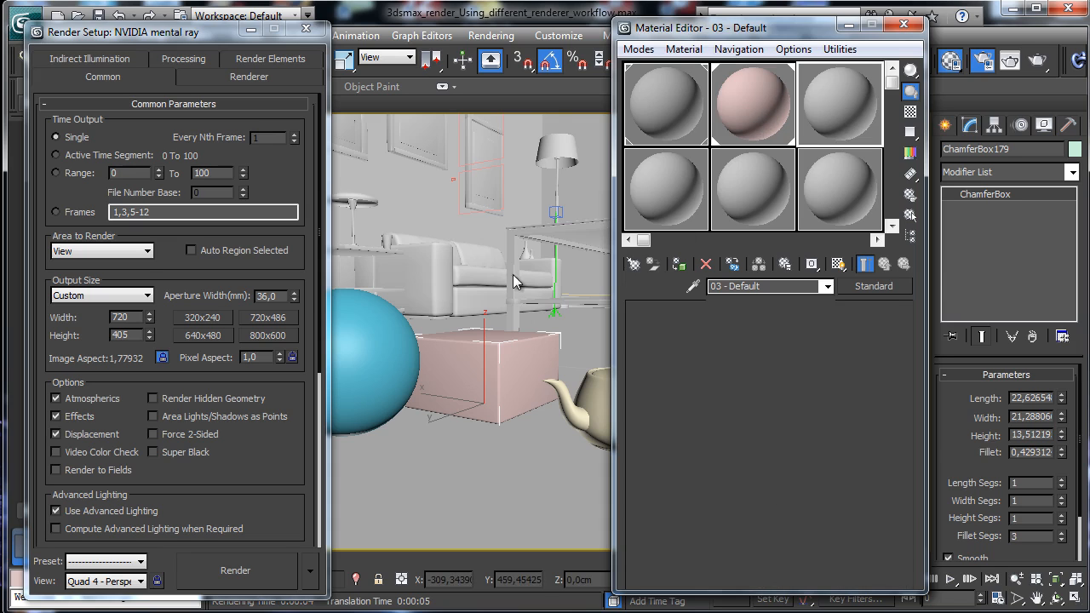
pyautogui.click(361, 327)
pyautogui.click(710, 287)
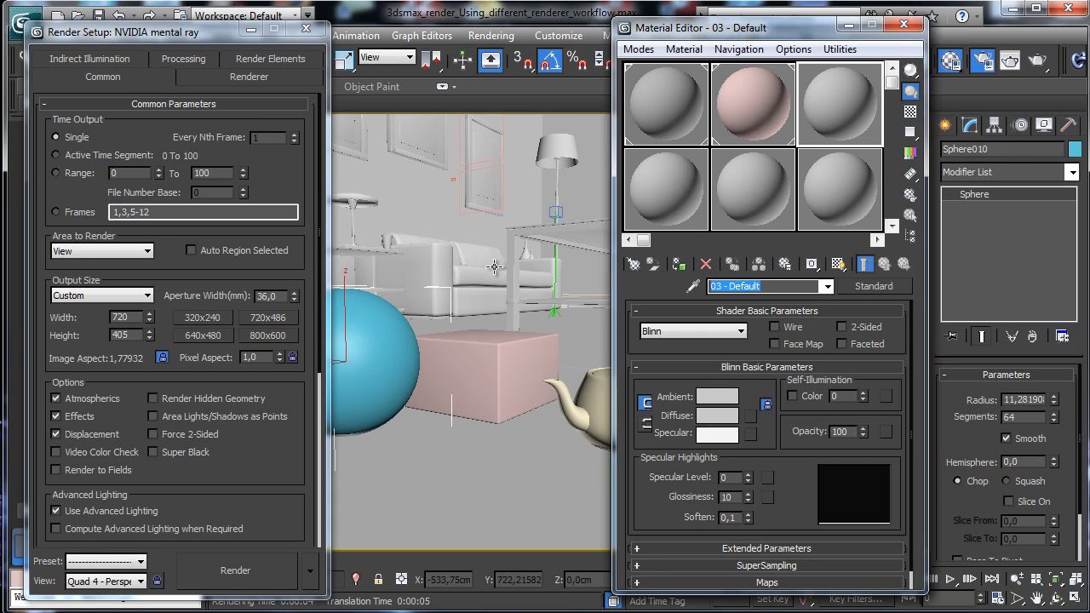
pyautogui.write('Chrome')
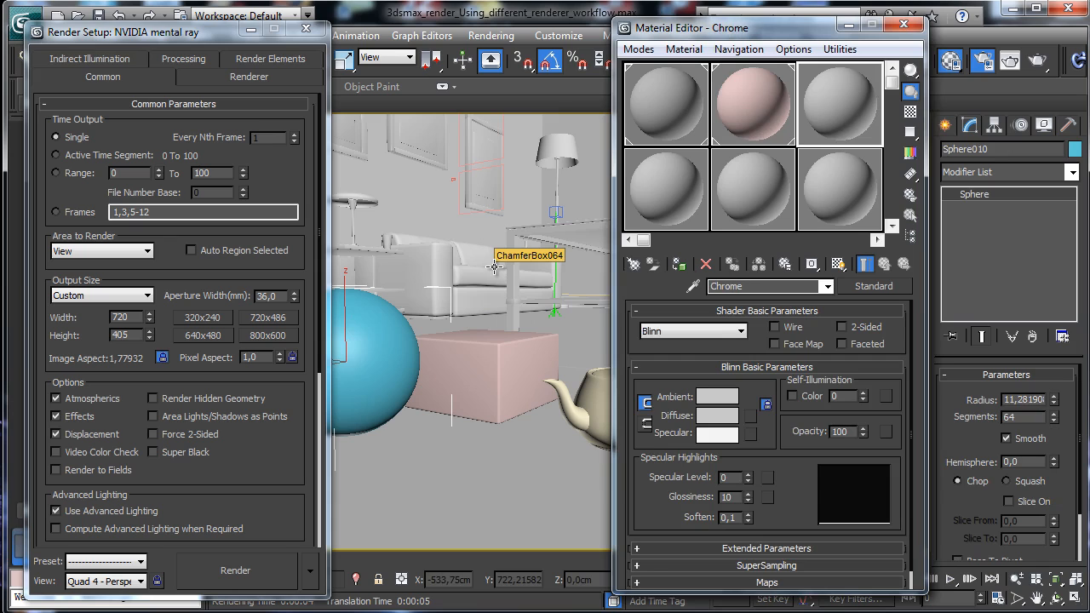
pyautogui.click(678, 264)
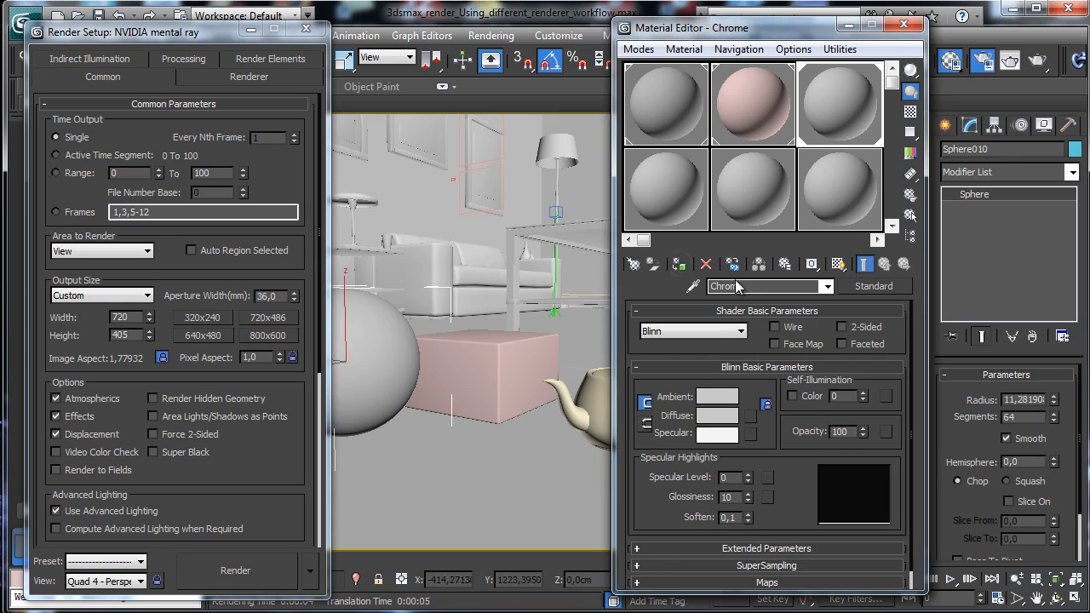
# Change the Chrome material to the Arch & Design type and apply its Chrome template.
pyautogui.click(874, 287)
pyautogui.doubleClick(223, 137)
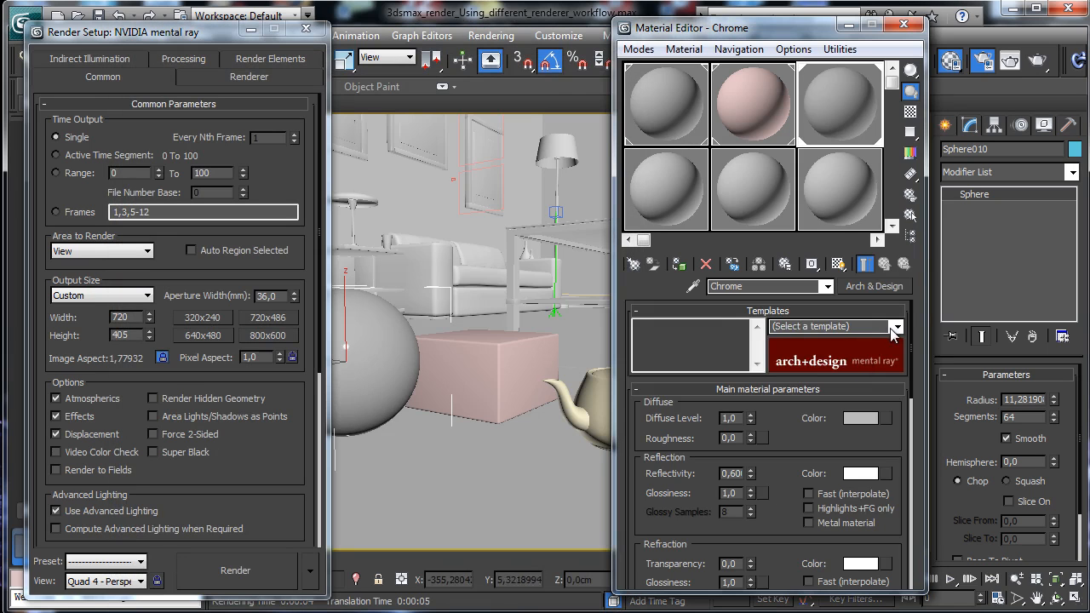
pyautogui.click(894, 328)
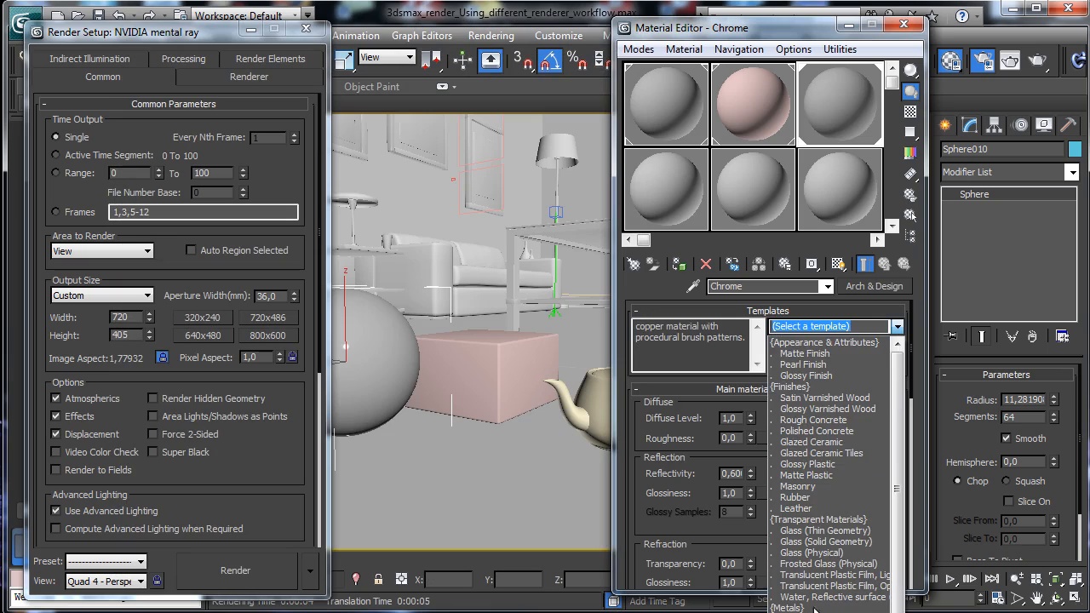
pyautogui.click(814, 609)
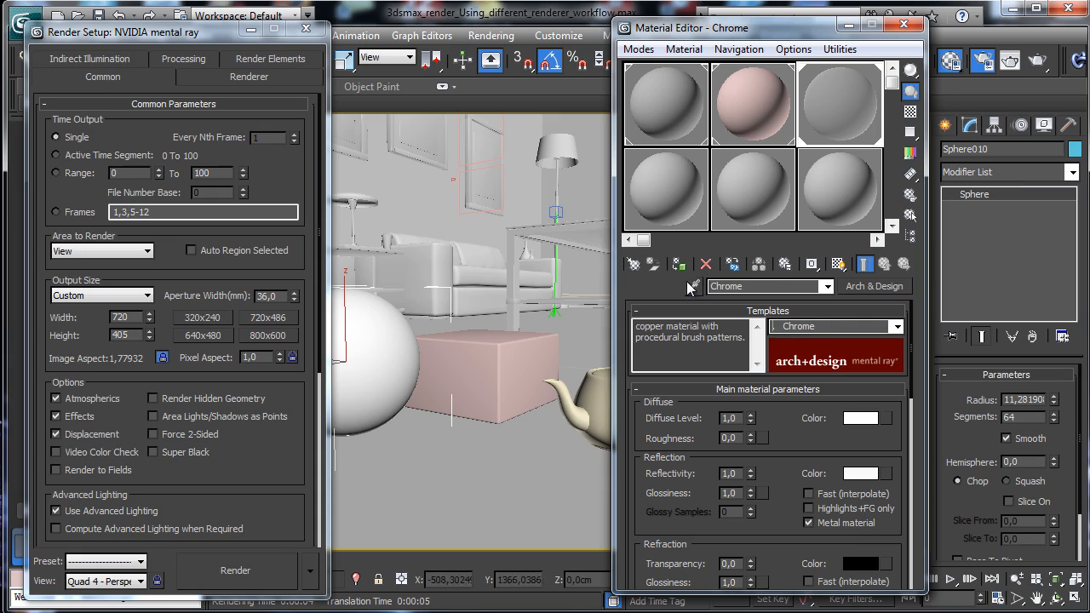
# Rename the fourth sample material as Metal and assign it to the teapot.
pyautogui.click(596, 405)
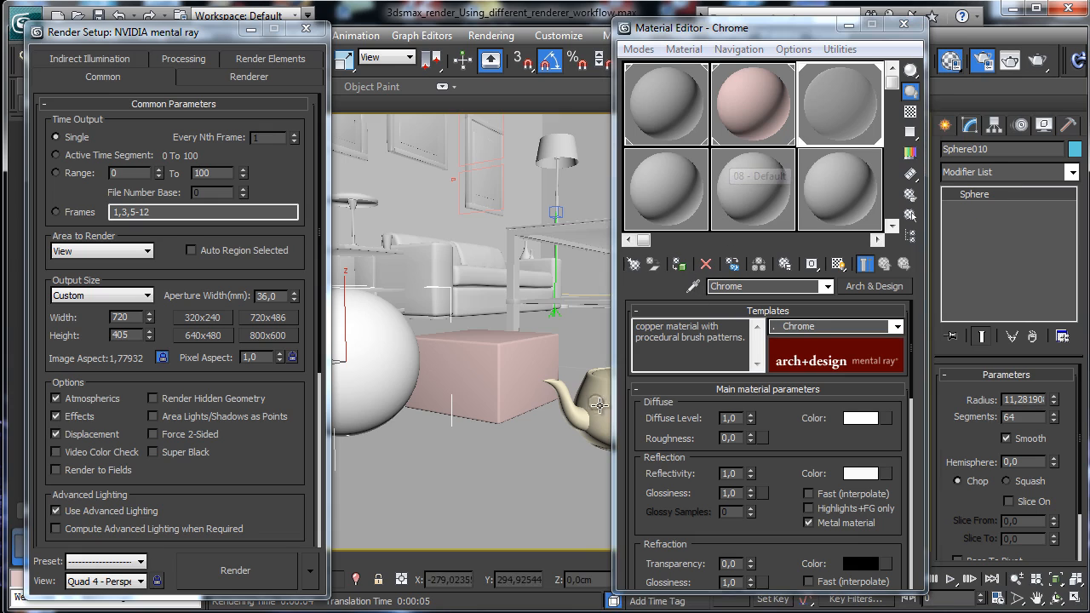
pyautogui.click(663, 197)
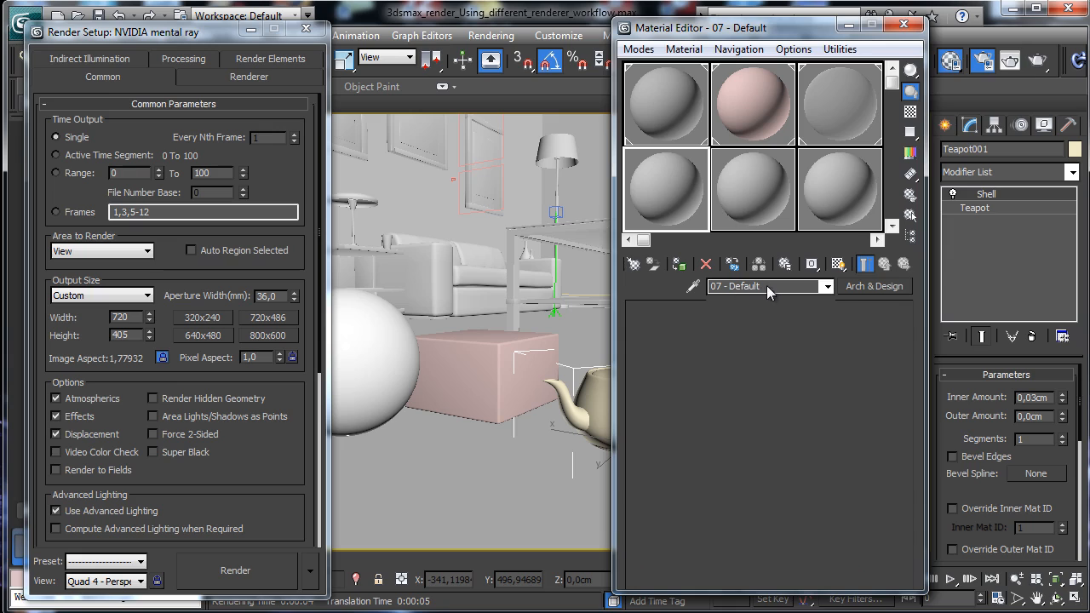
pyautogui.click(768, 286)
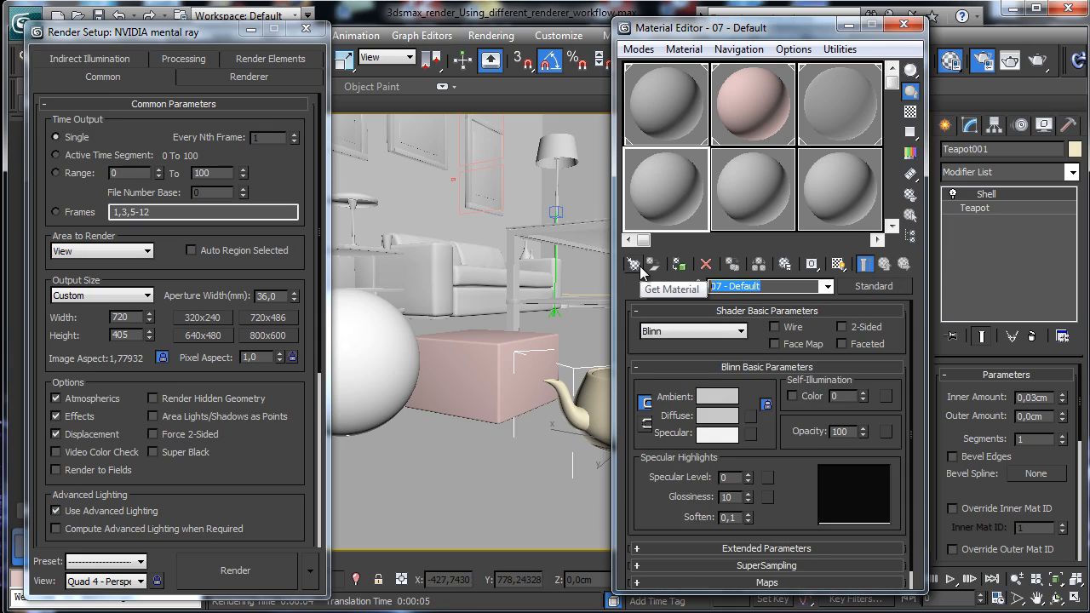
pyautogui.write('Metal')
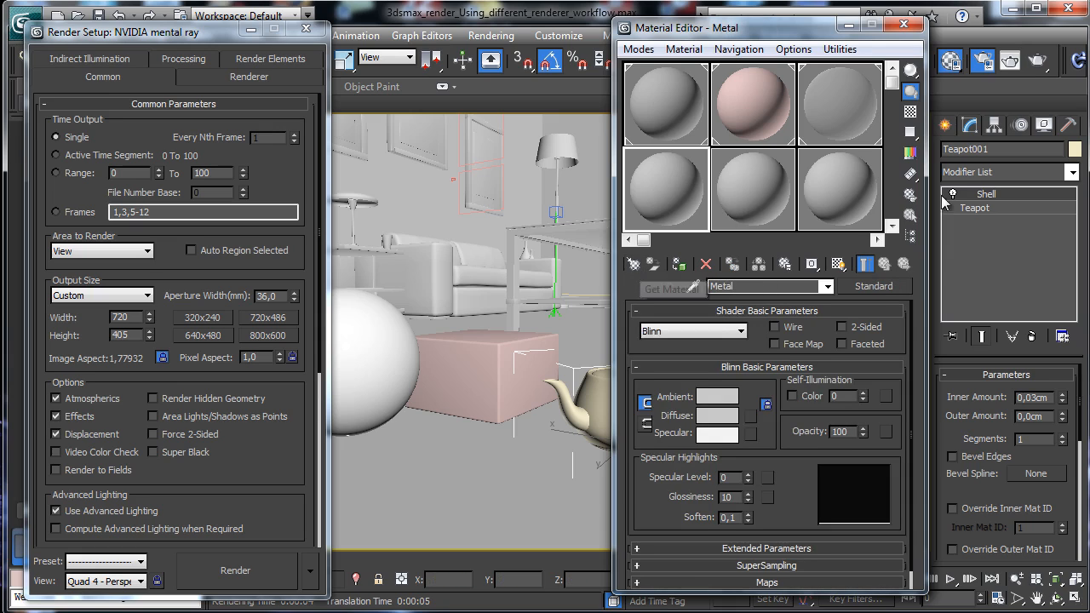
pyautogui.click(899, 287)
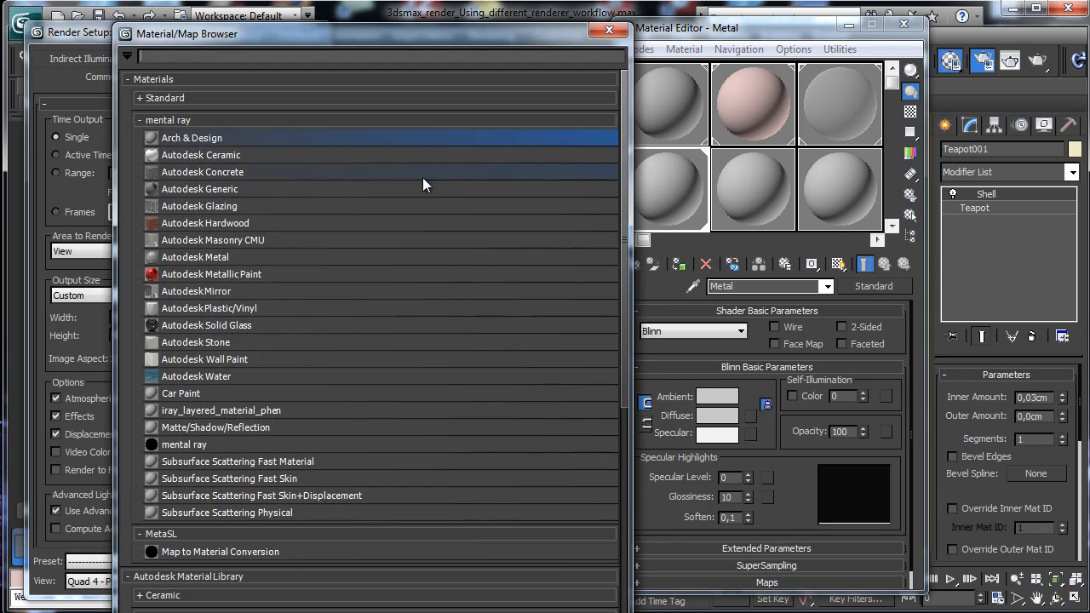
pyautogui.doubleClick(192, 138)
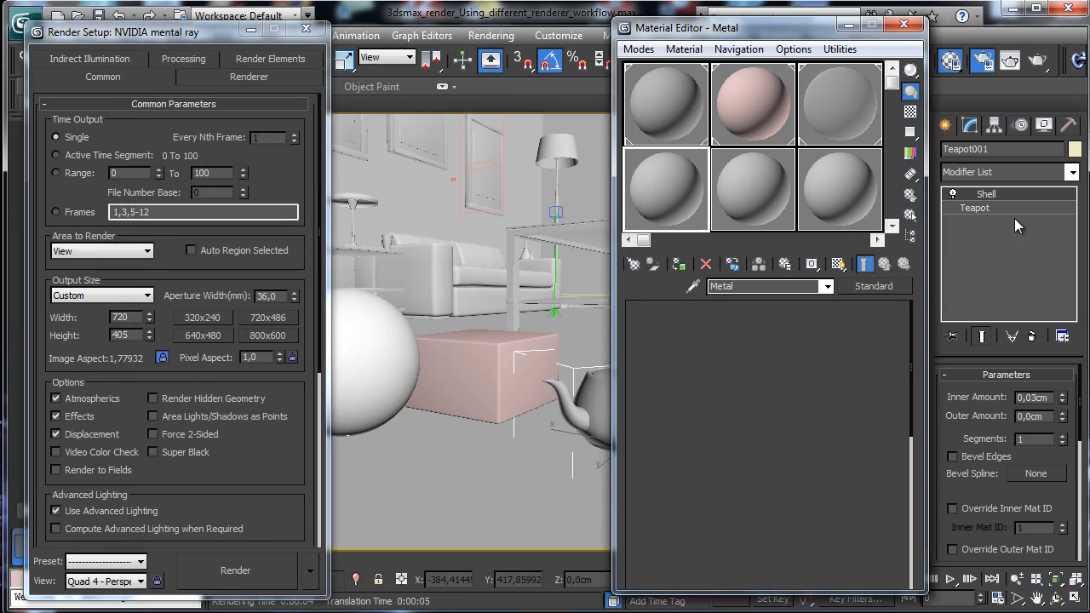
pyautogui.click(897, 326)
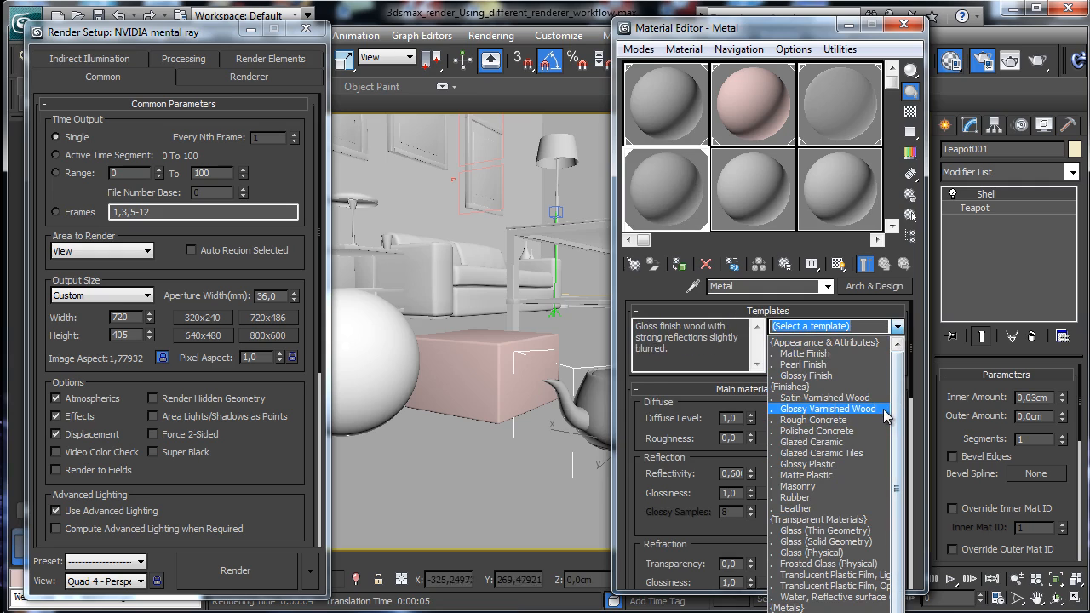
# Change the Metal material to the mental ray Car Paint type.
pyautogui.click(877, 289)
pyautogui.click(877, 290)
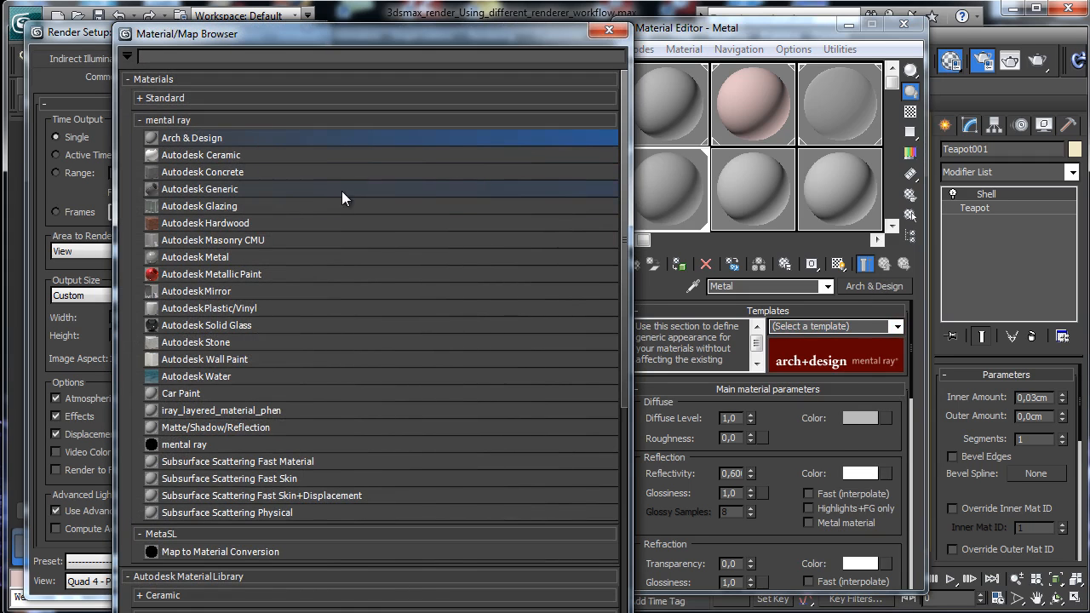
pyautogui.doubleClick(195, 396)
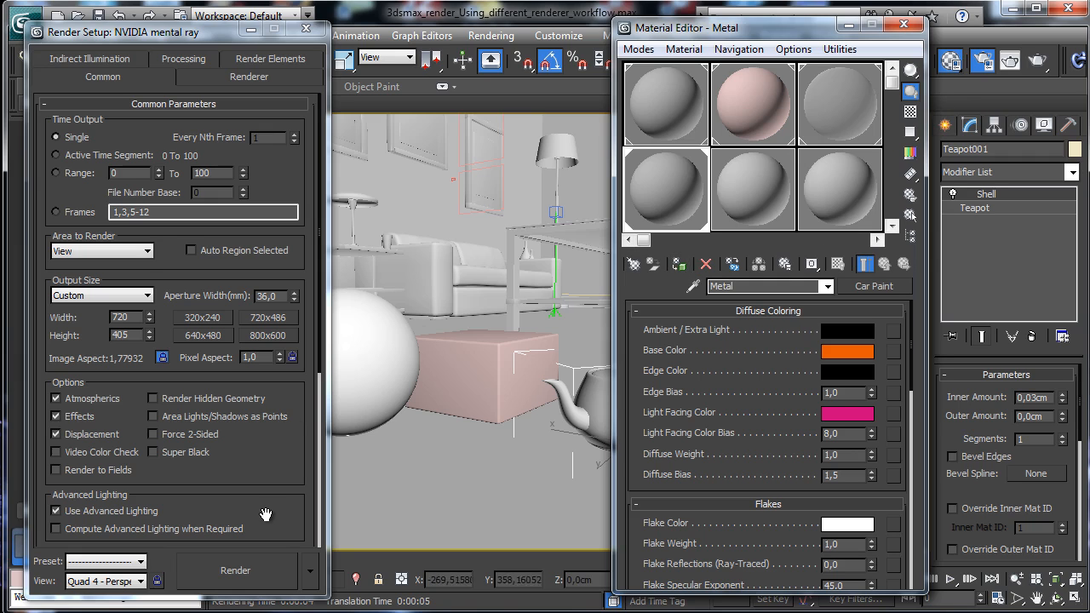
# Assign NVIDIA mental ray as the Material Editor renderer and lock it to the production renderer.
pyautogui.scroll(-5, 267, 498)
pyautogui.click(286, 539)
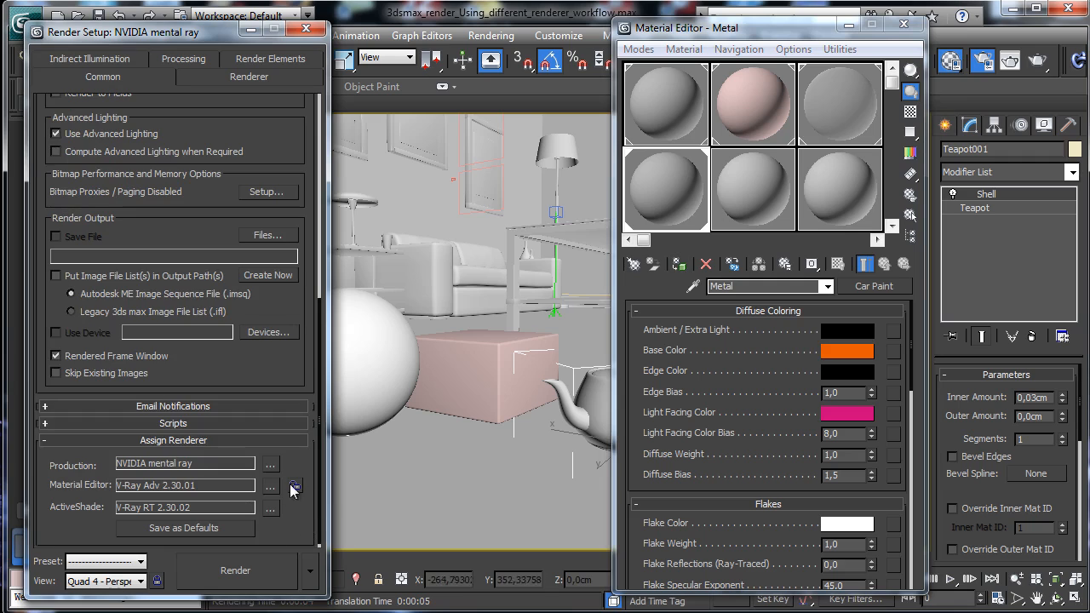
pyautogui.click(270, 485)
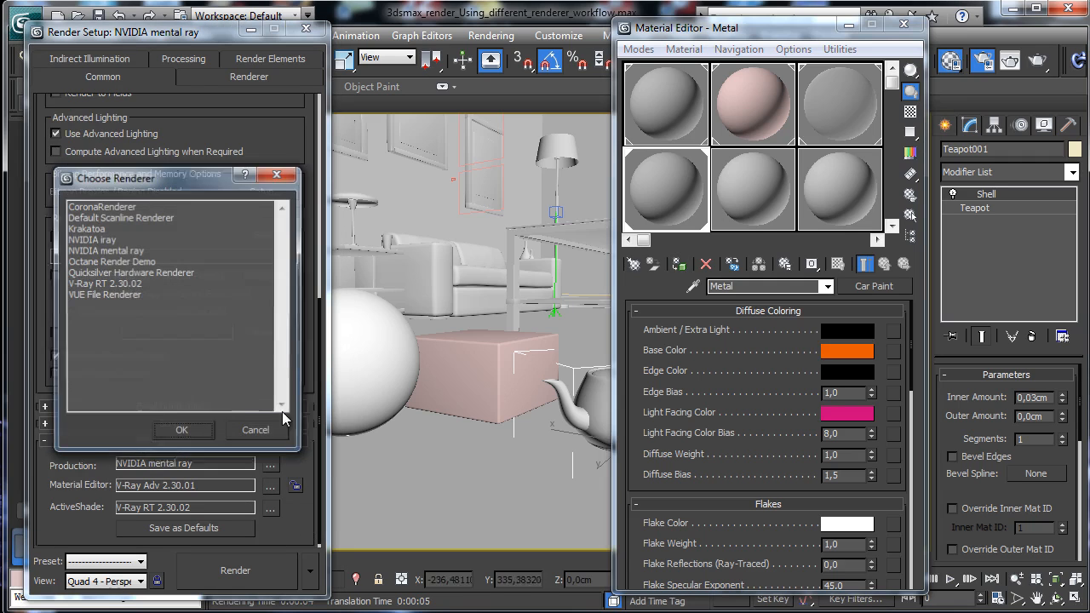
pyautogui.doubleClick(122, 250)
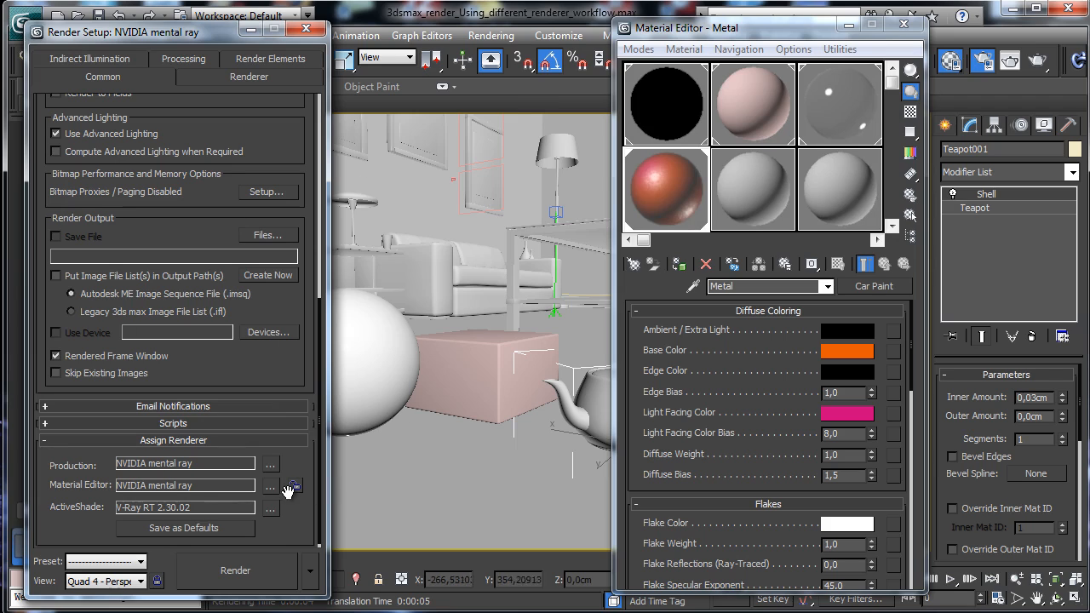
pyautogui.click(293, 486)
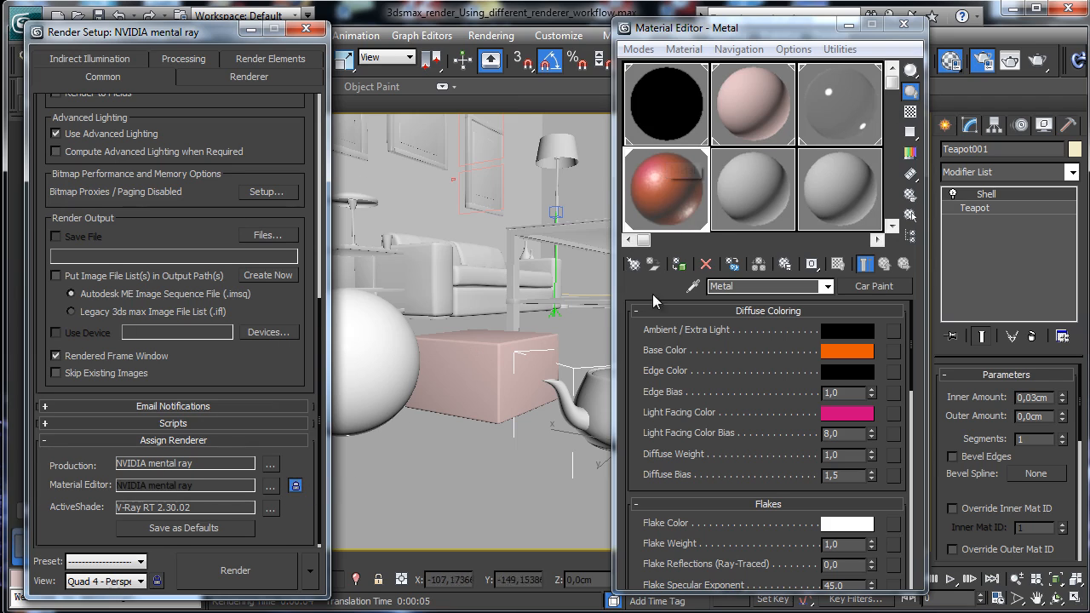
# Rename the fifth sample material as Plastic and assign it to the chamfer box.
pyautogui.click(479, 365)
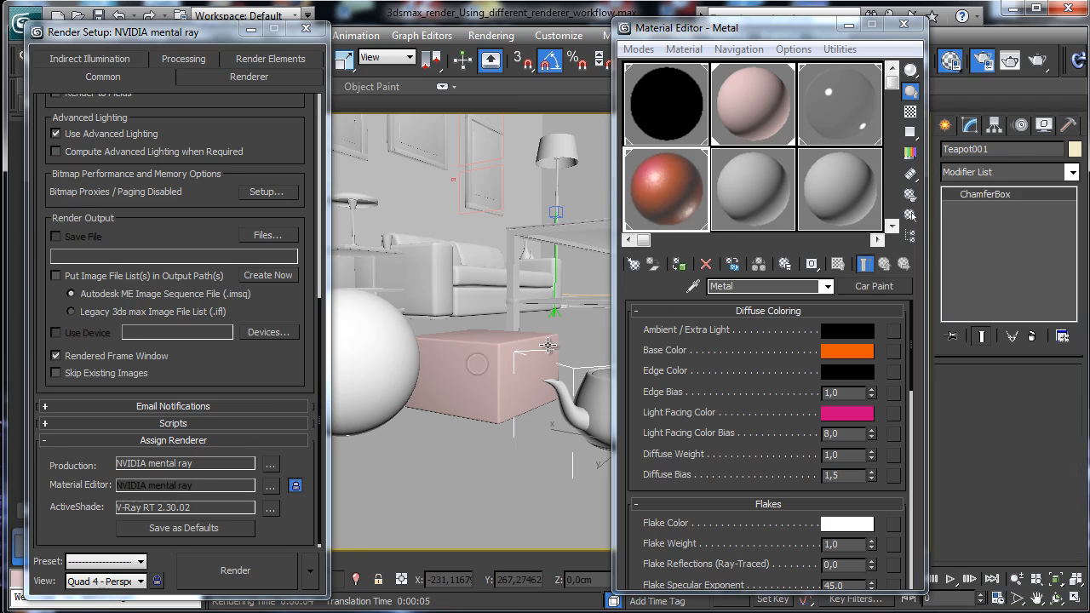
pyautogui.click(756, 201)
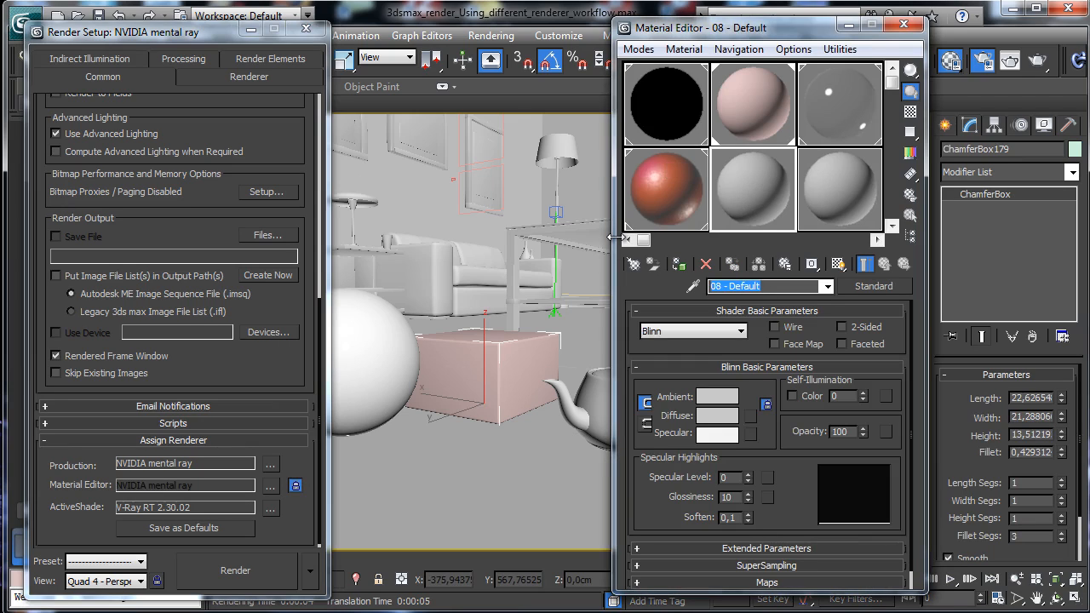
pyautogui.write('Plastic')
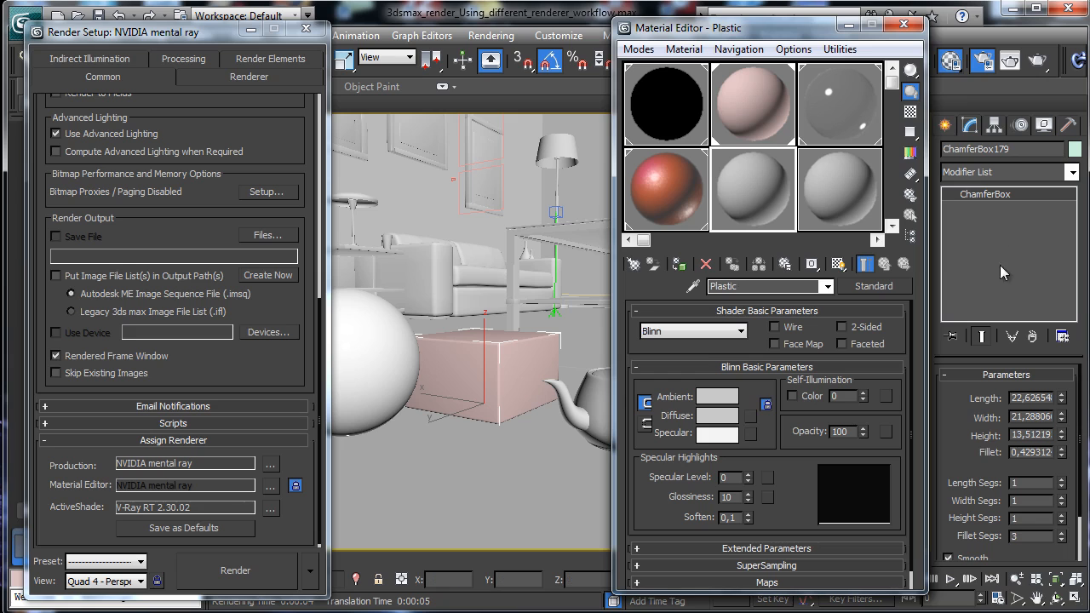
pyautogui.click(678, 264)
# Change the Plastic material to the Arch & Design type and set its diffuse color to dark grey, about 0,094 per channel.
pyautogui.click(877, 288)
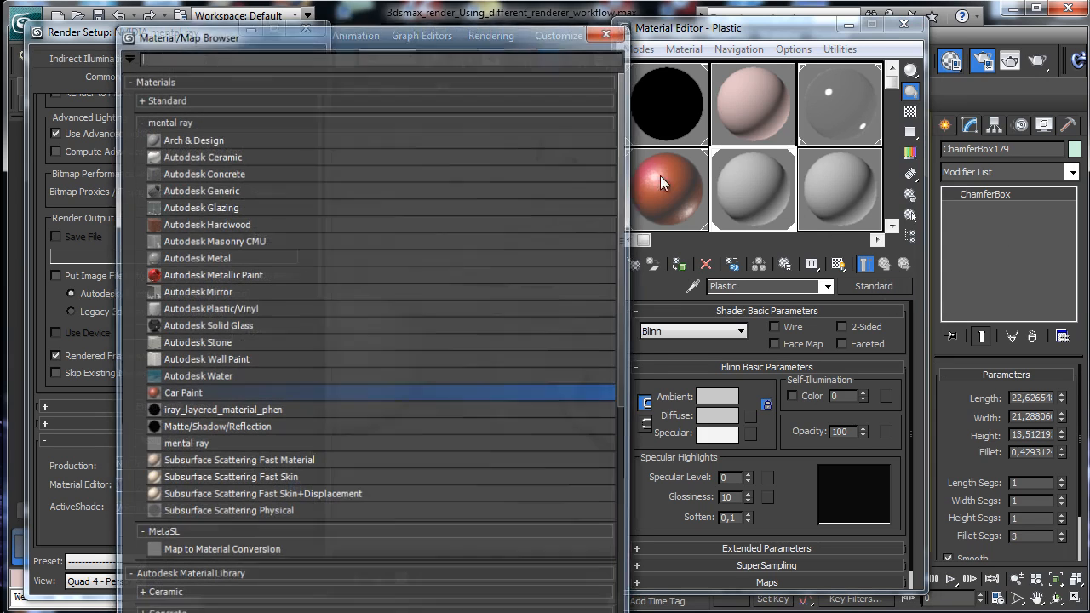
pyautogui.doubleClick(225, 137)
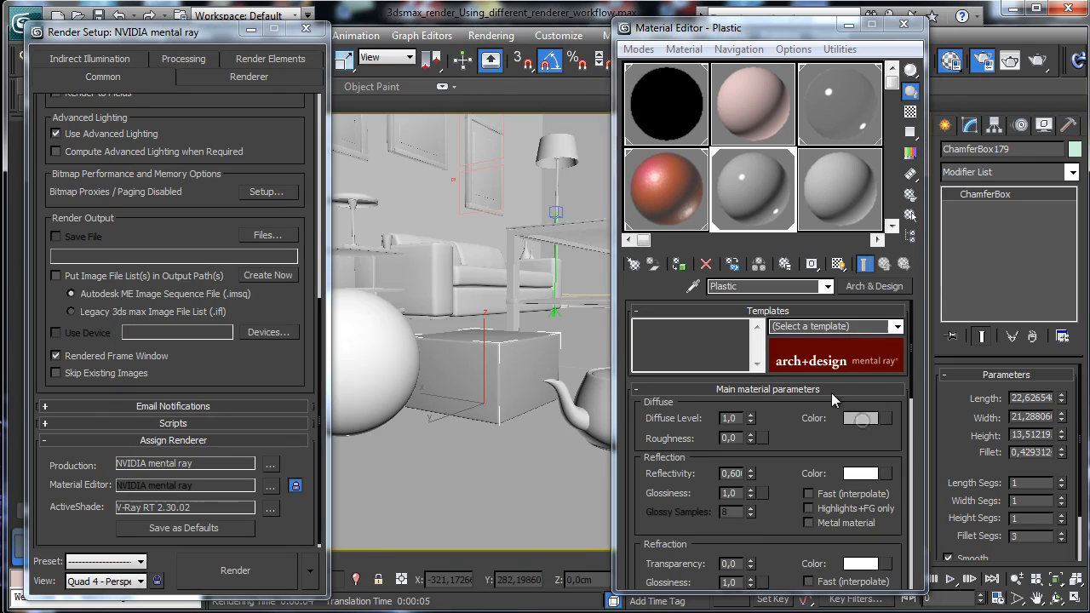
pyautogui.click(860, 418)
pyautogui.click(483, 174)
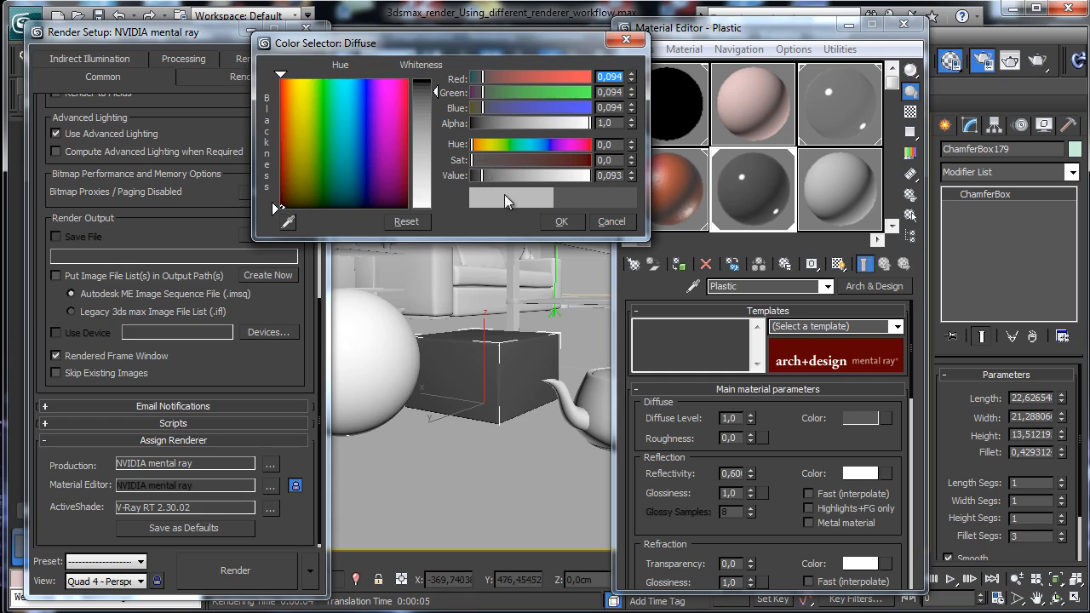
pyautogui.click(561, 221)
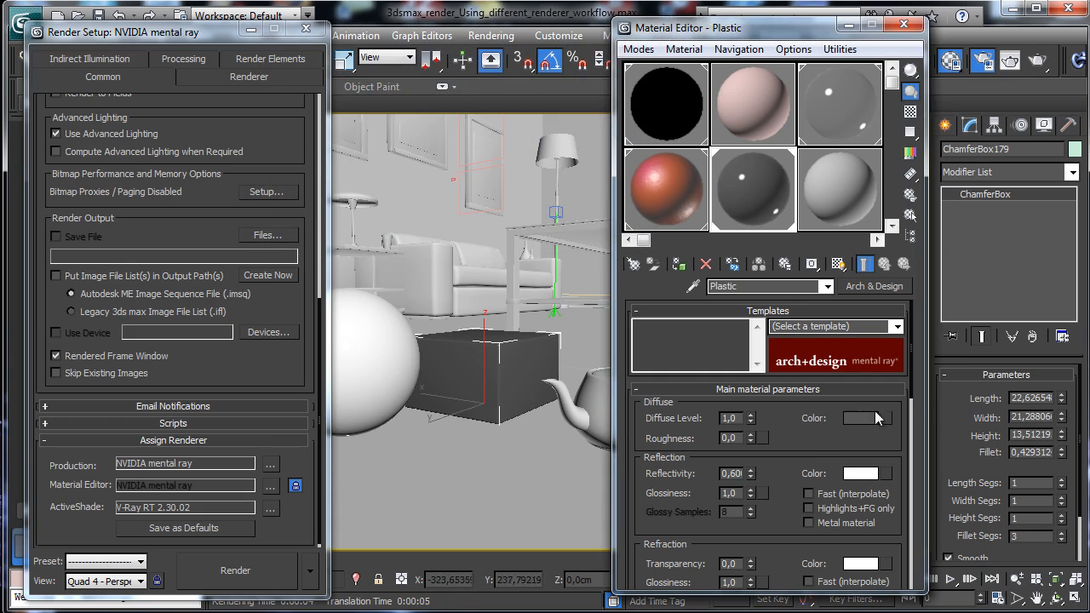
# Set the Plastic material's reflectivity to about 0,34, its reflection glossiness to about 0,41 and its IOR to 1,60.
pyautogui.moveTo(755, 501); pyautogui.dragTo(757, 544)
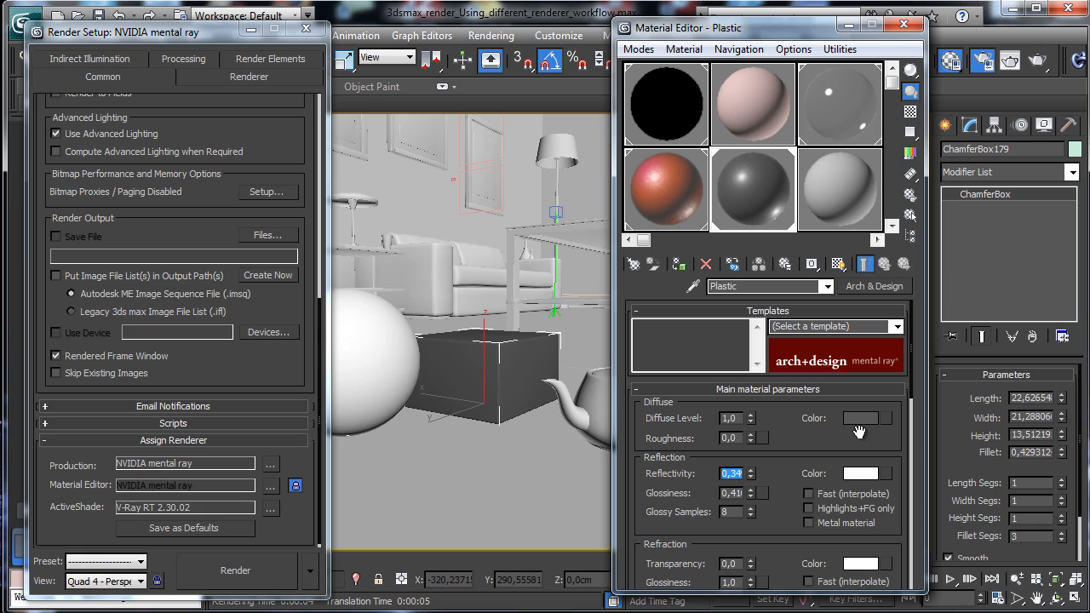
pyautogui.scroll(-5, 793, 447)
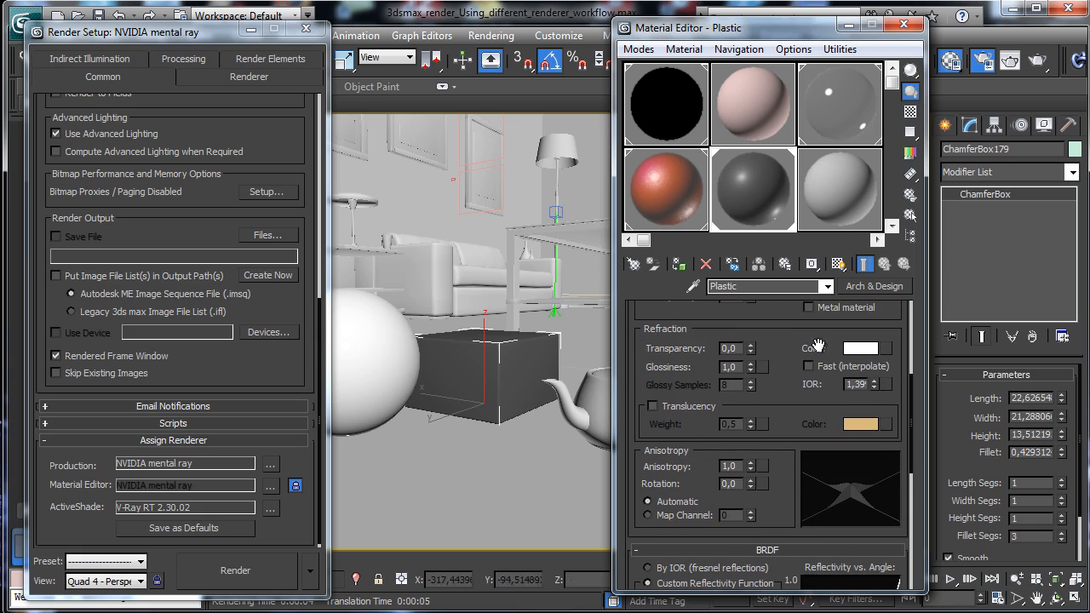
pyautogui.scroll(-2, 792, 356)
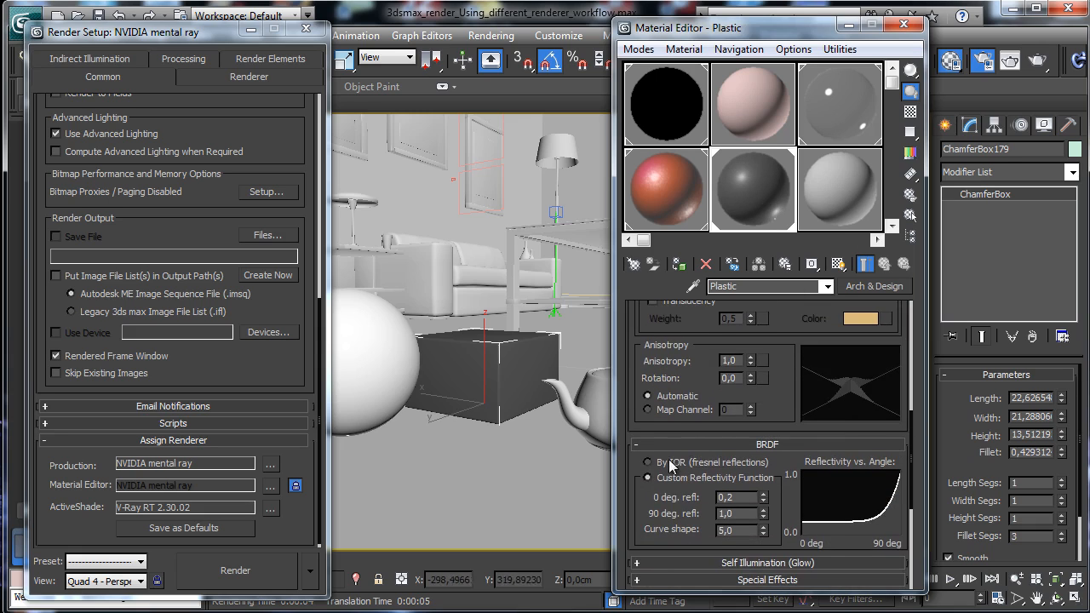
pyautogui.scroll(3, 788, 361)
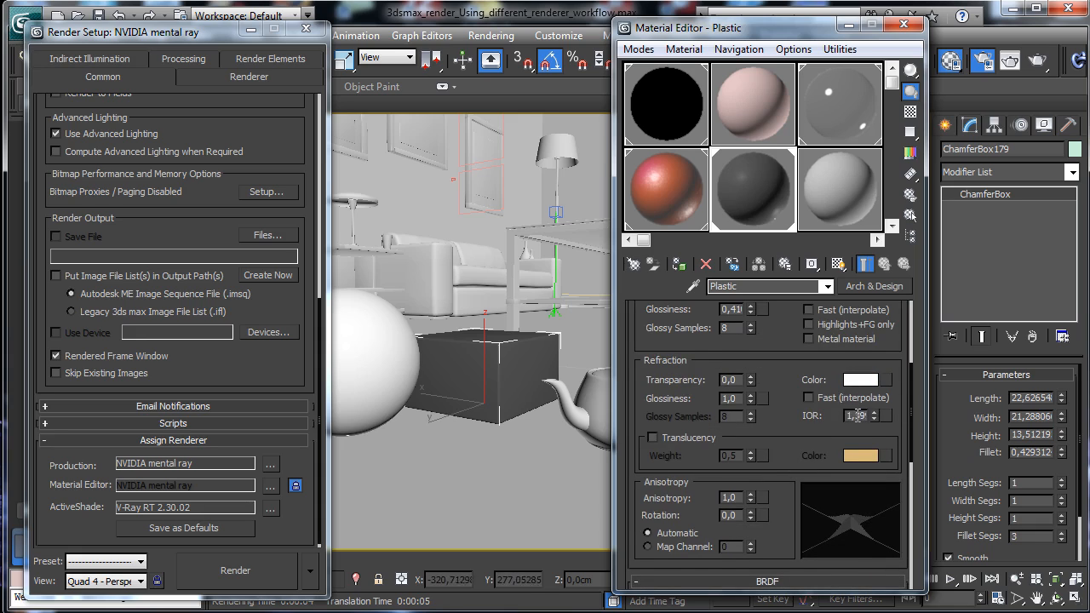
pyautogui.doubleClick(856, 415)
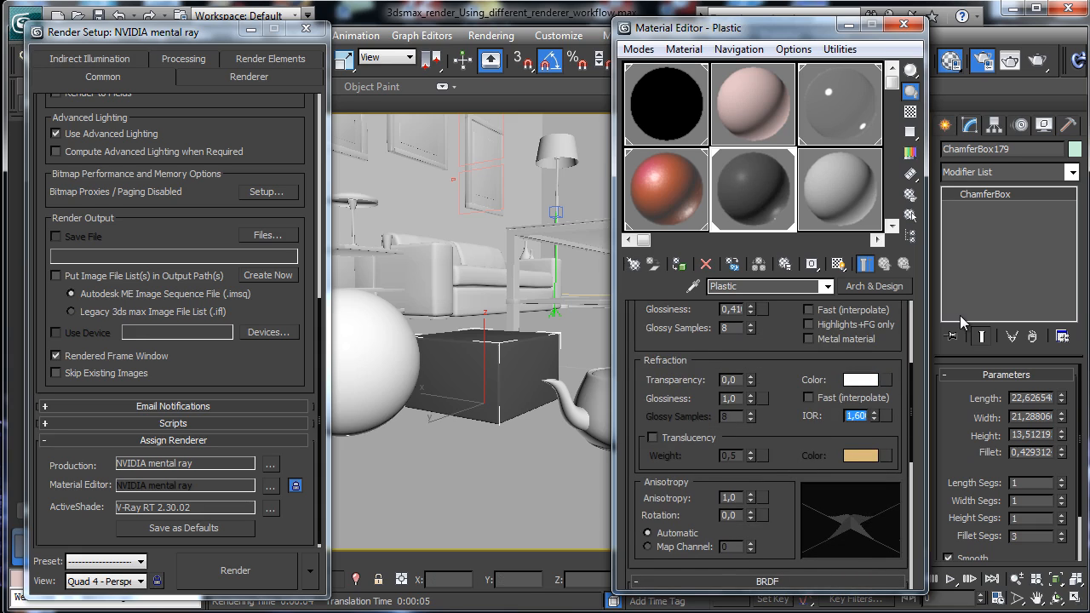
pyautogui.click(903, 24)
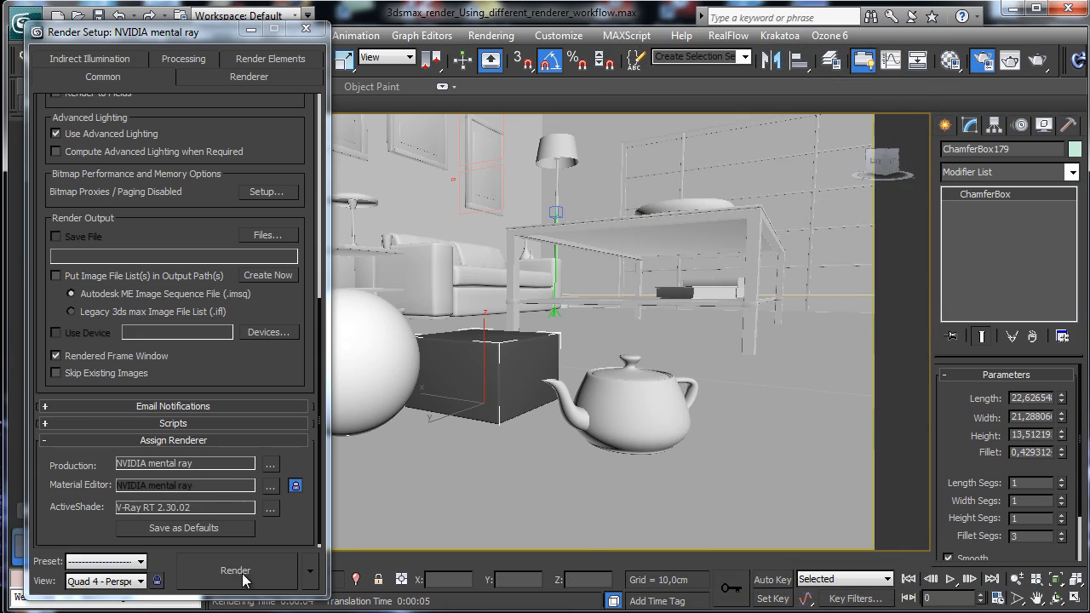
# Render the perspective view with the new materials and compare its color image with its alpha channel.
pyautogui.click(241, 577)
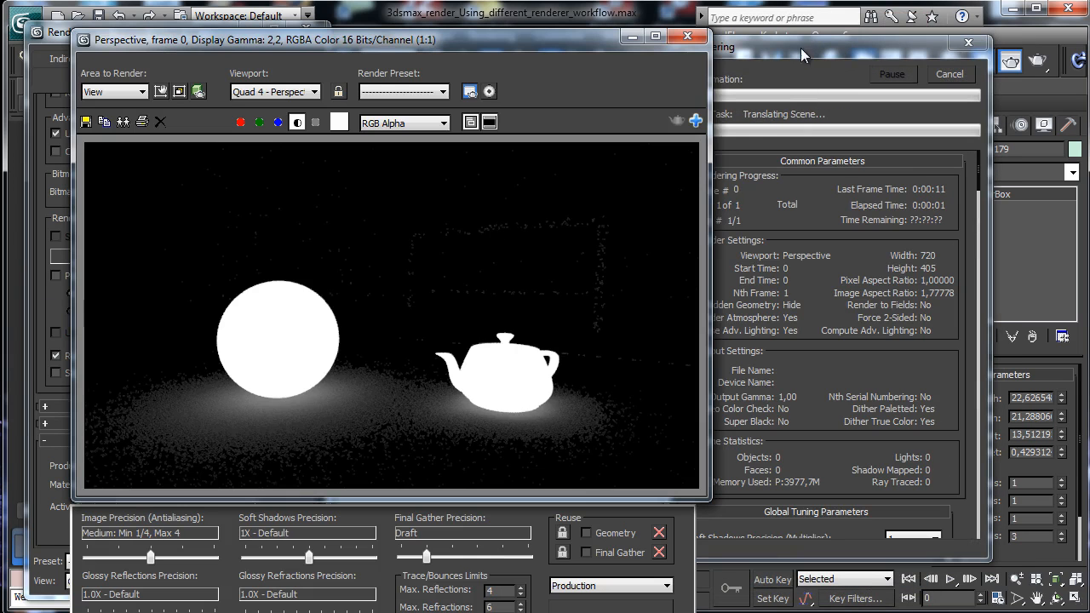
pyautogui.click(298, 124)
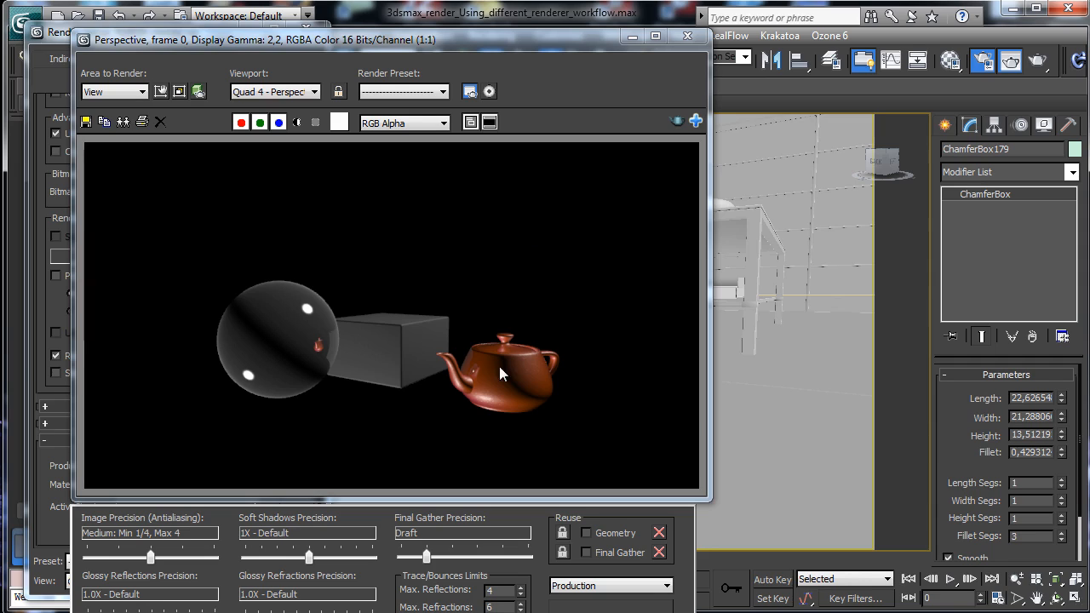
pyautogui.click(296, 122)
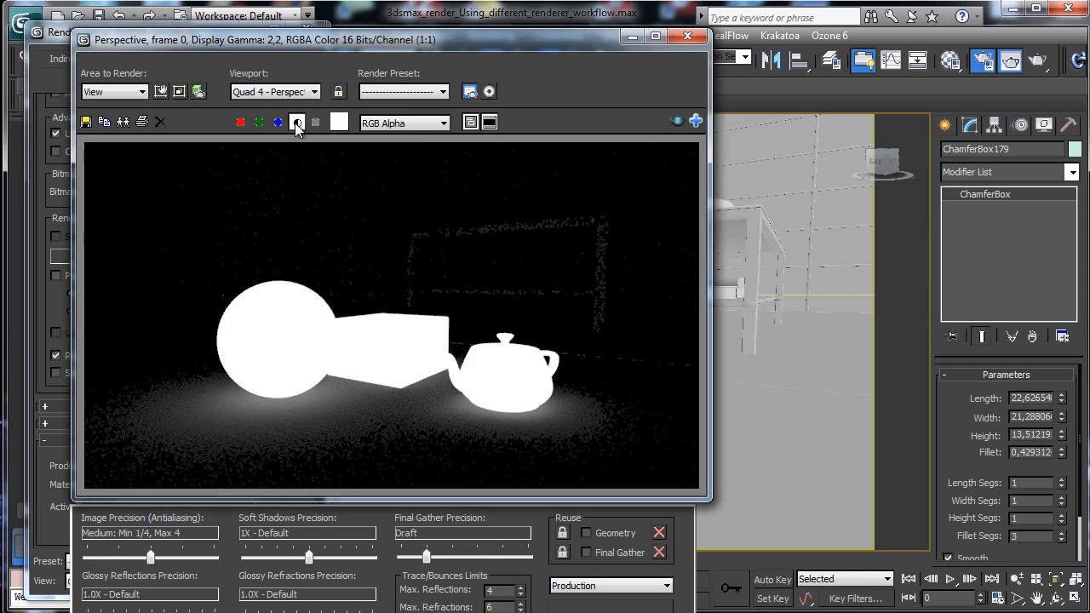
pyautogui.click(296, 123)
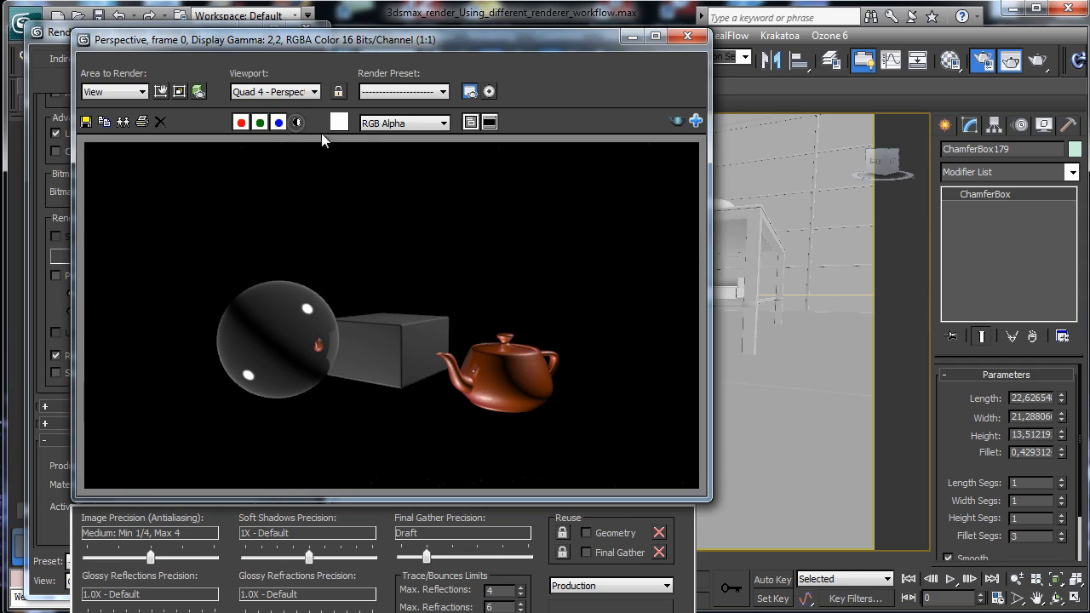
pyautogui.click(631, 37)
# Create a standard Skylight on the floor beside the teapot.
pyautogui.click(945, 126)
pyautogui.click(993, 153)
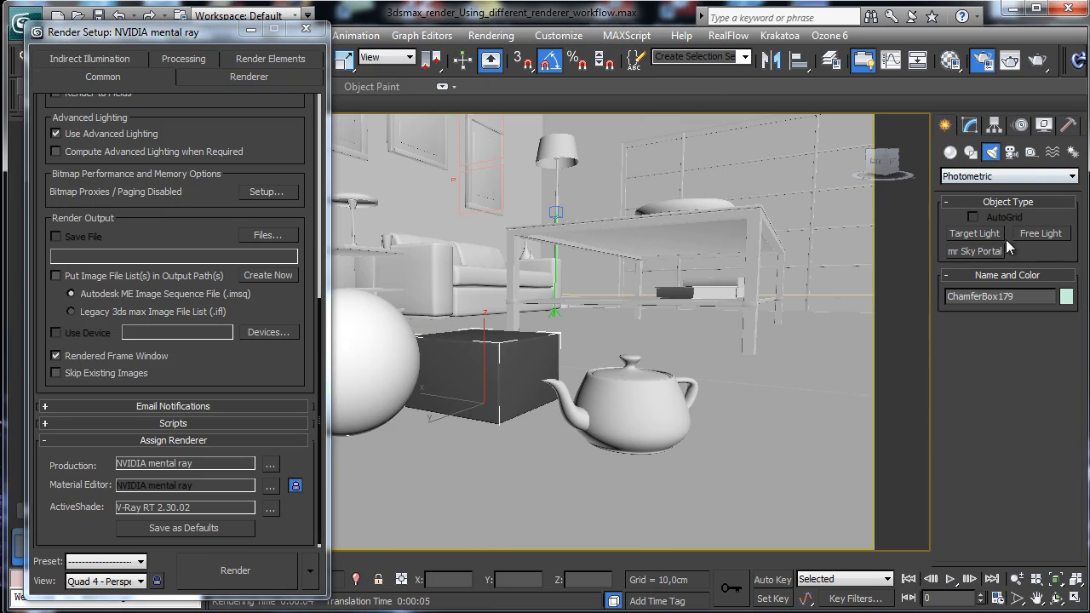
pyautogui.click(998, 176)
pyautogui.click(982, 207)
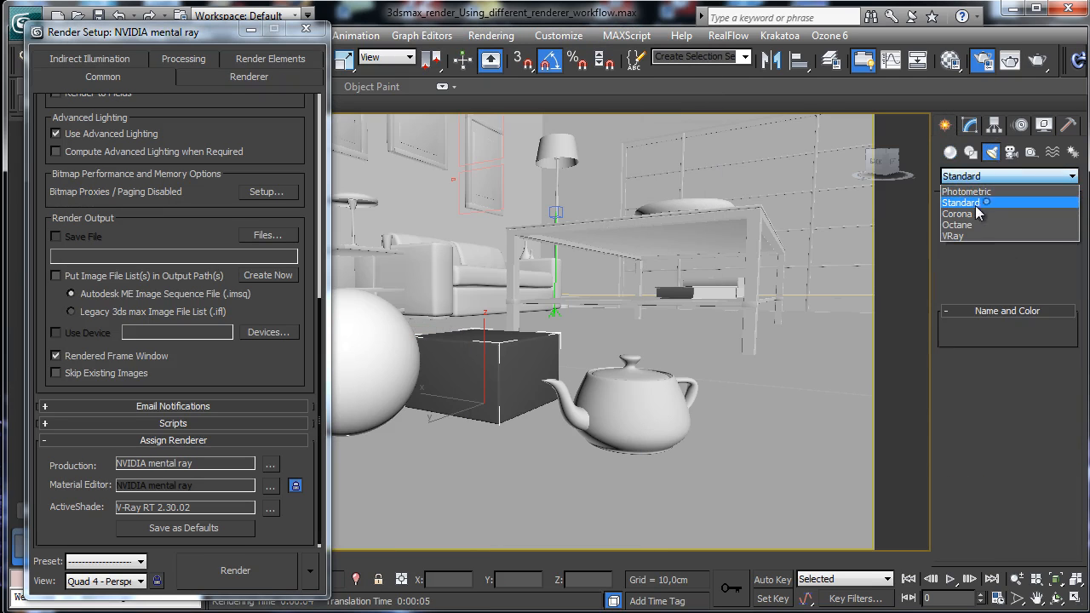
pyautogui.click(1039, 269)
pyautogui.click(727, 419)
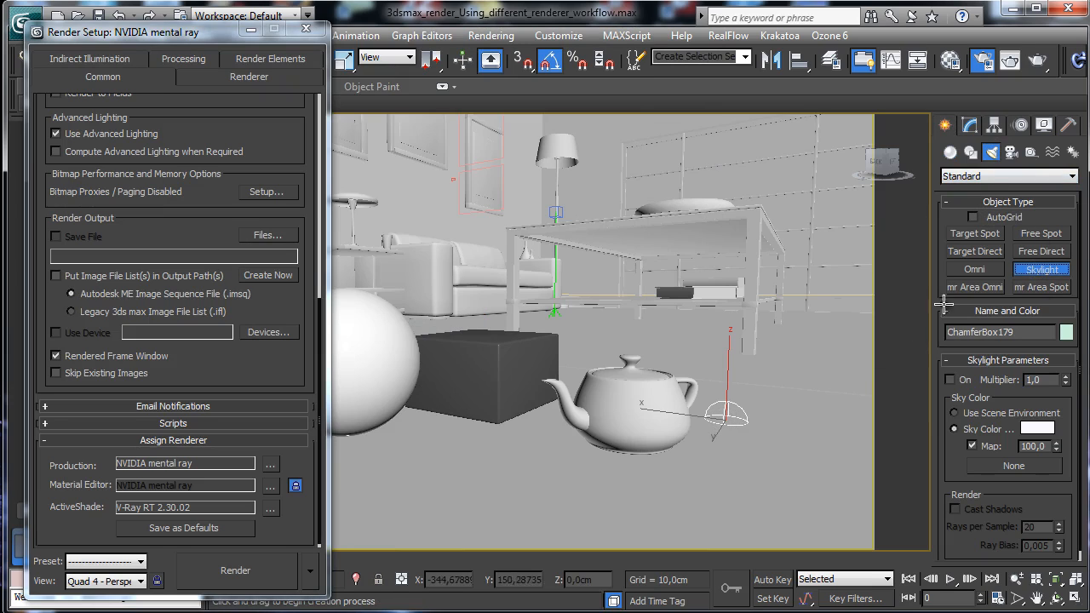
# Switch the skylight on and render the perspective view with it.
pyautogui.click(969, 125)
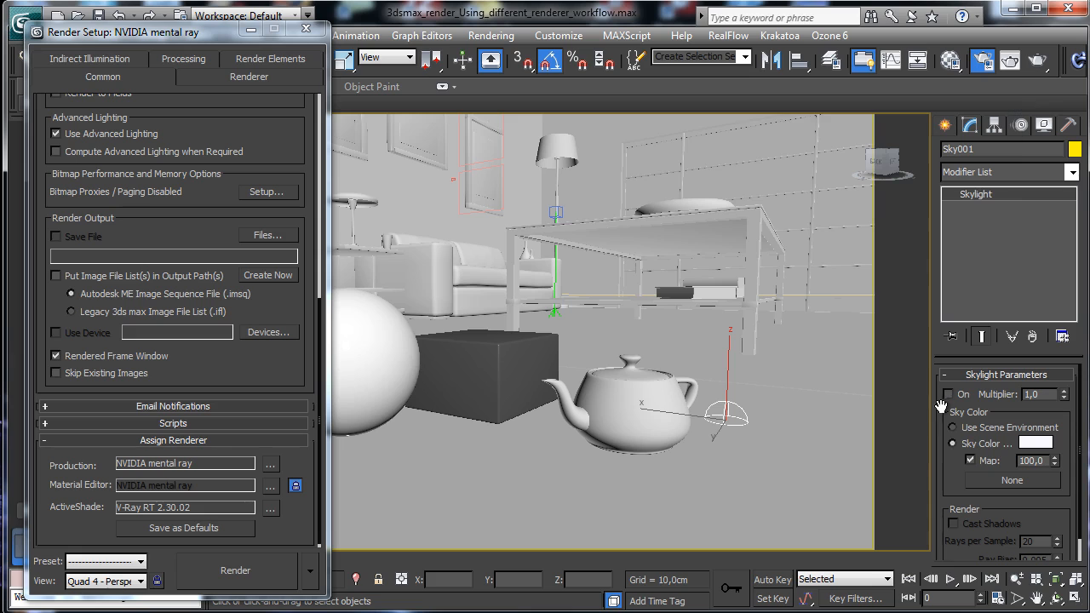
pyautogui.click(1039, 59)
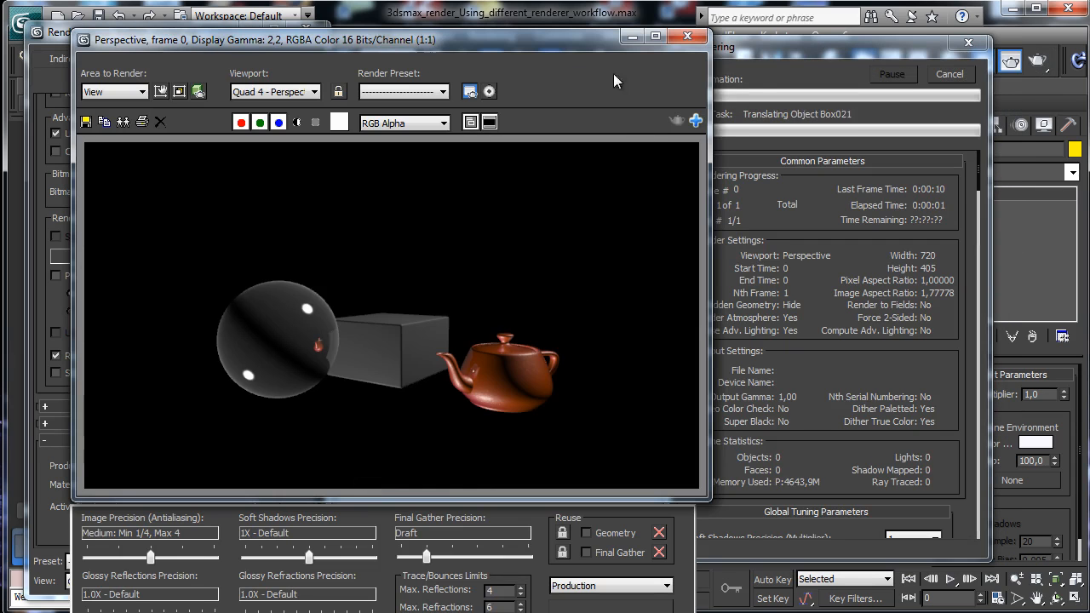
pyautogui.moveTo(550, 40); pyautogui.dragTo(528, 34)
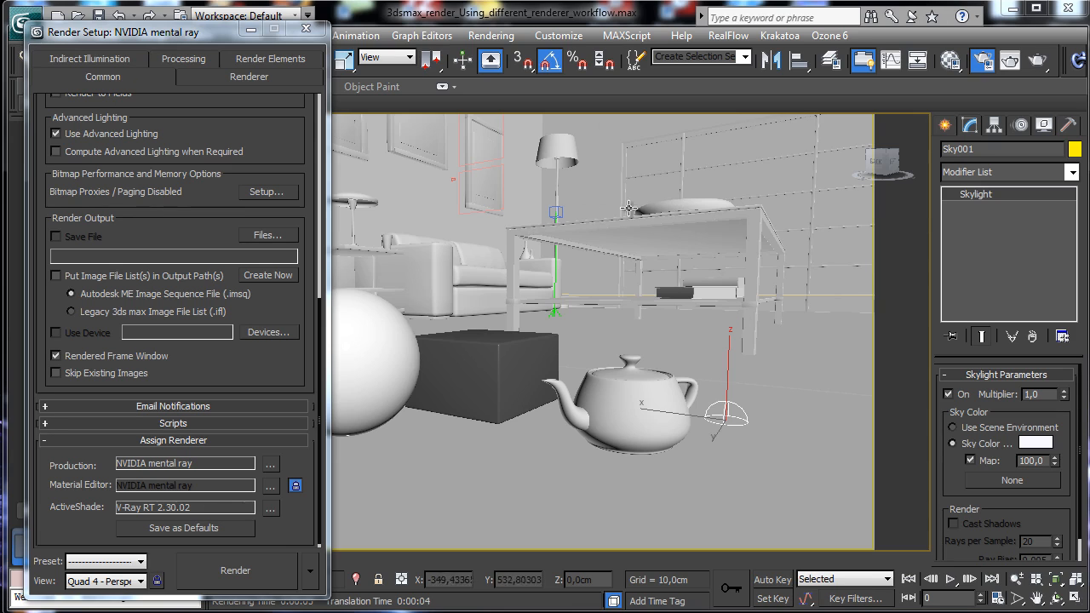
pyautogui.click(246, 33)
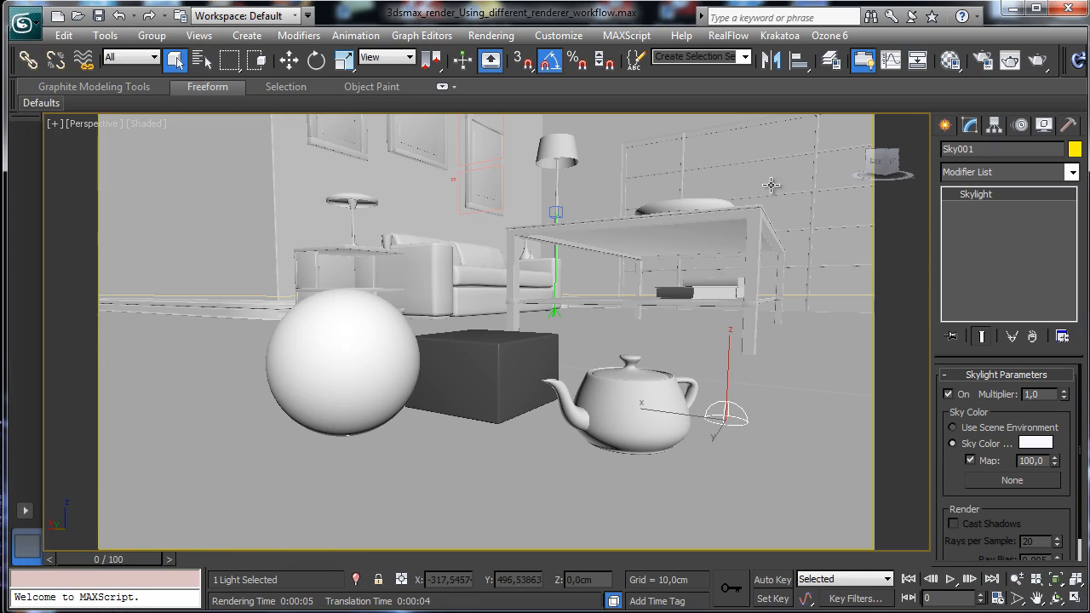
pyautogui.click(950, 59)
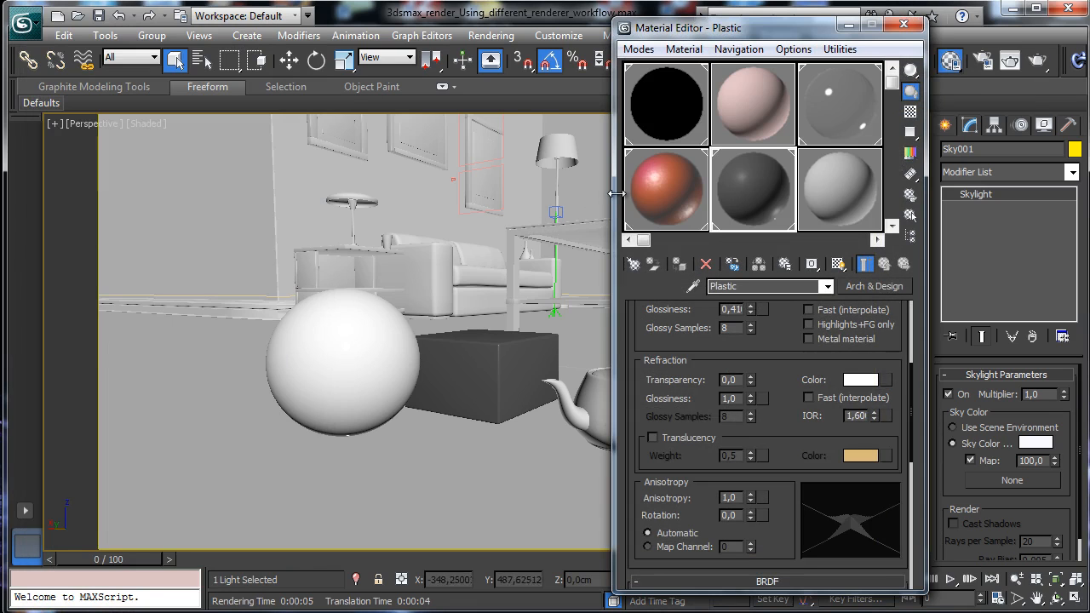
pyautogui.click(899, 26)
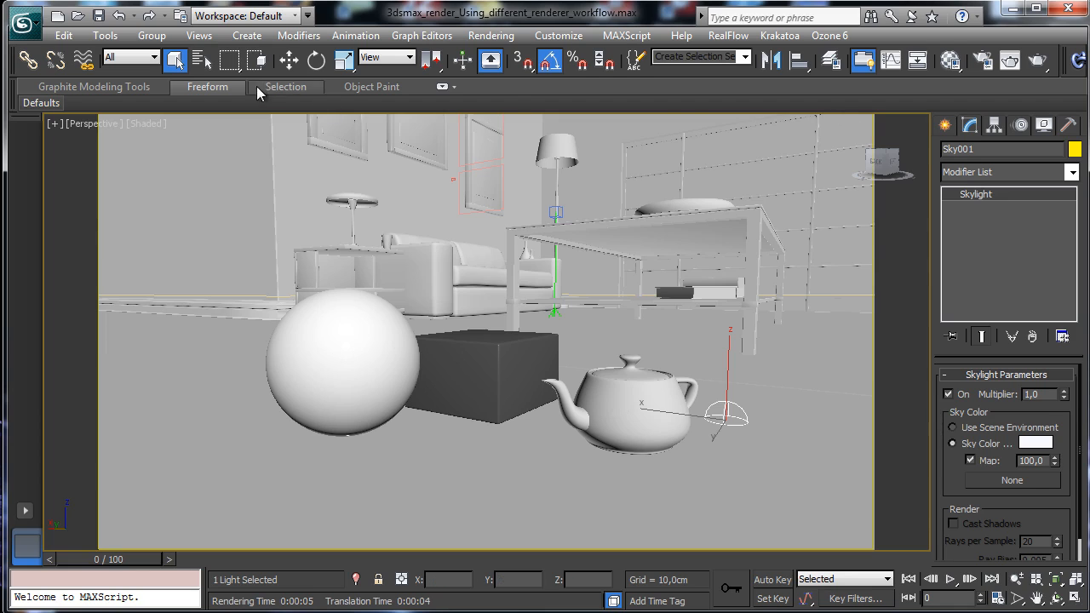
# Select the floor plane, sphere, box and teapot, and invert the selection to pick everything else in the scene.
pyautogui.click(280, 479)
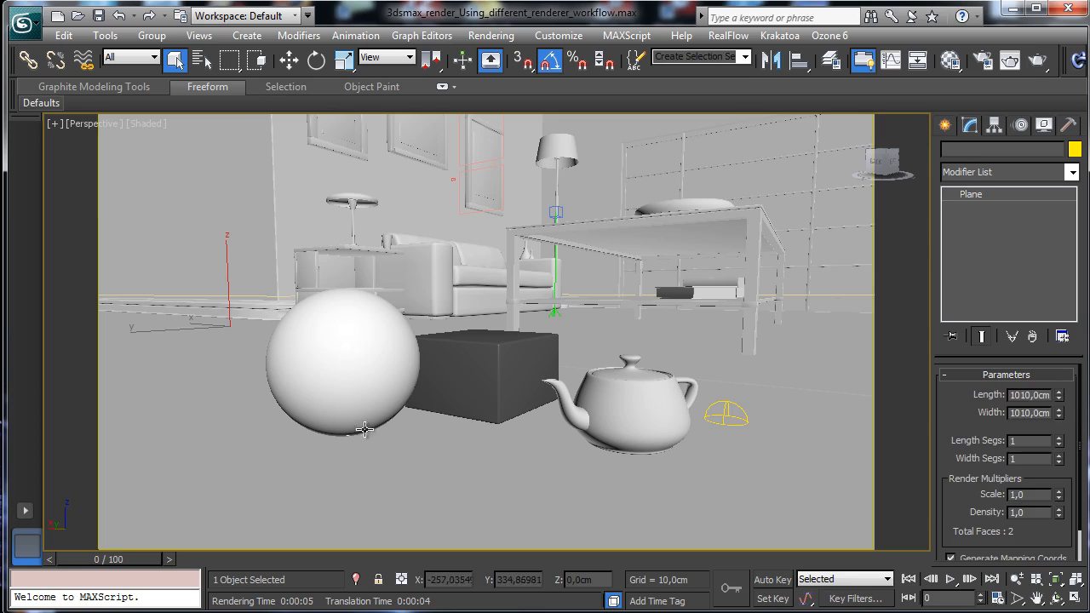
pyautogui.keyDown('ctrl'); pyautogui.click(319, 347); pyautogui.keyUp('ctrl')
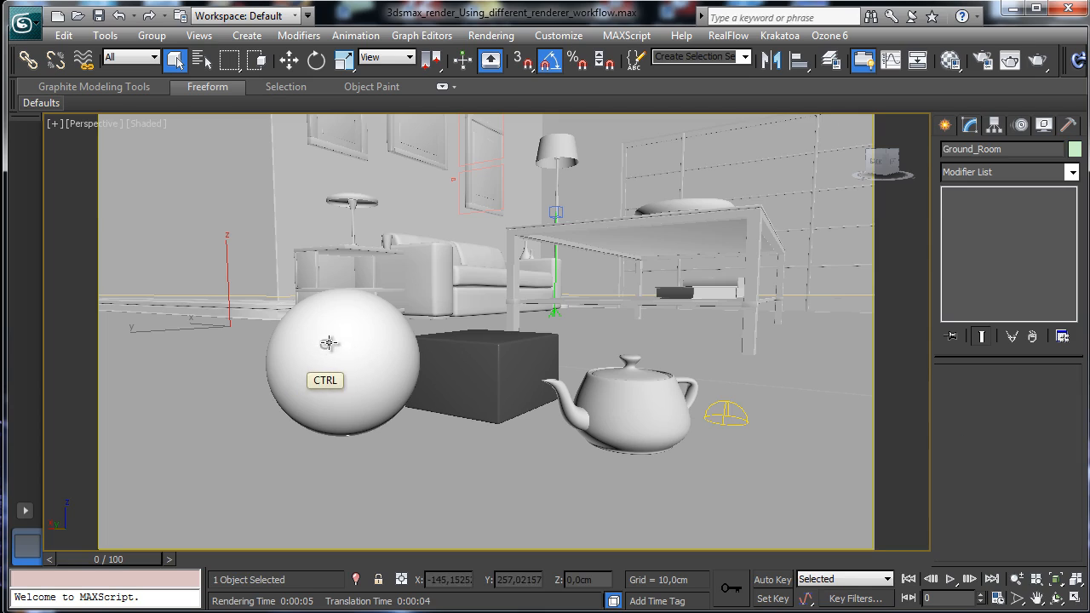
pyautogui.keyDown('ctrl'); pyautogui.click(461, 345); pyautogui.keyUp('ctrl')
pyautogui.keyDown('ctrl'); pyautogui.click(632, 384); pyautogui.keyUp('ctrl')
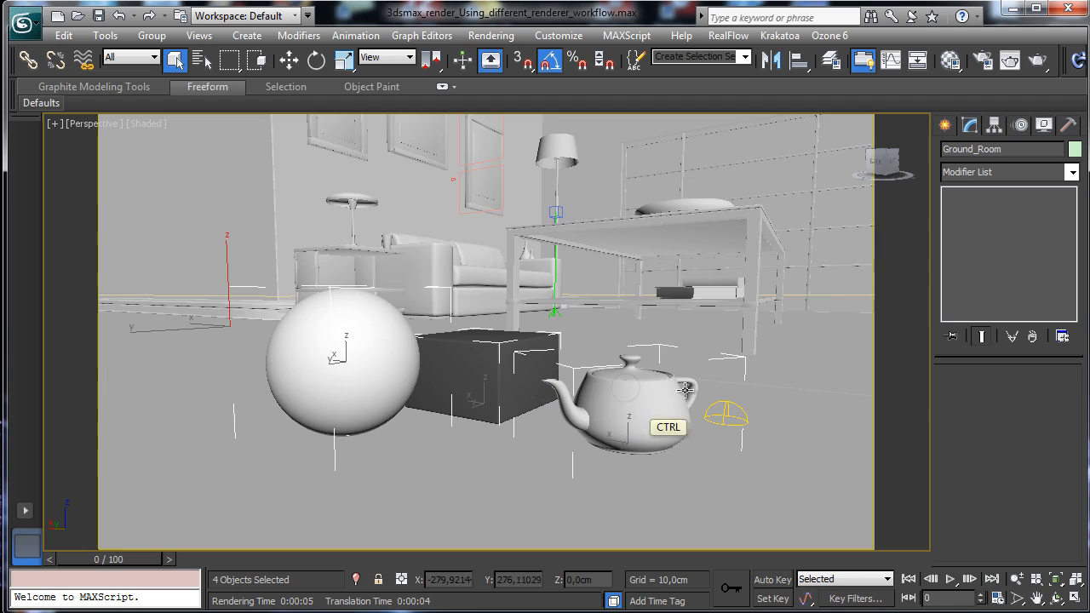
pyautogui.click(64, 35)
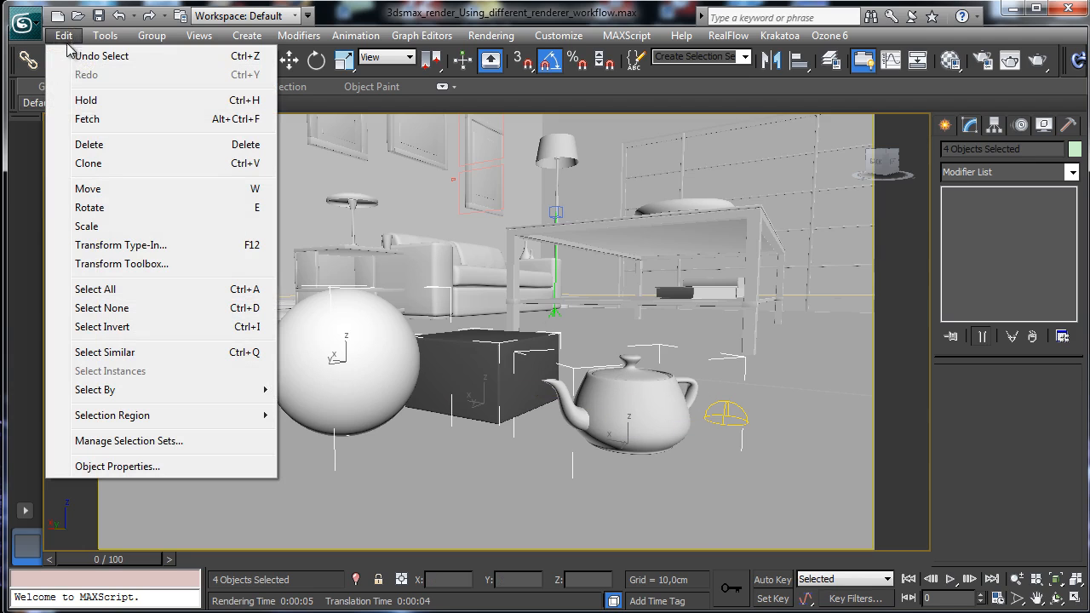
pyautogui.click(145, 332)
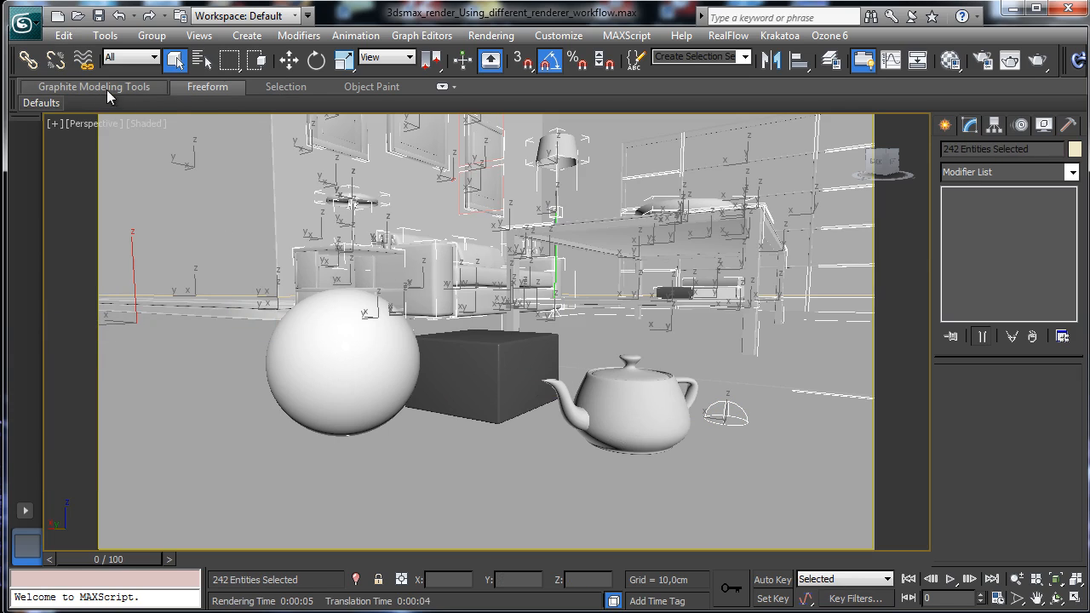
# Put the selected room objects on a new layer named Environment.
pyautogui.moveTo(3, 156); pyautogui.dragTo(190, 167)
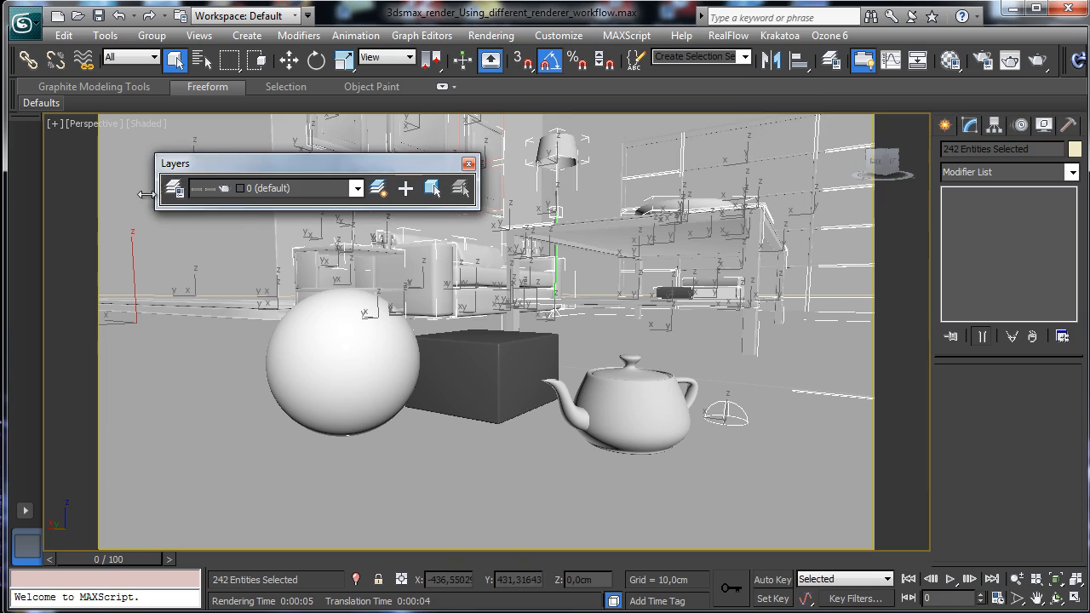
pyautogui.click(178, 191)
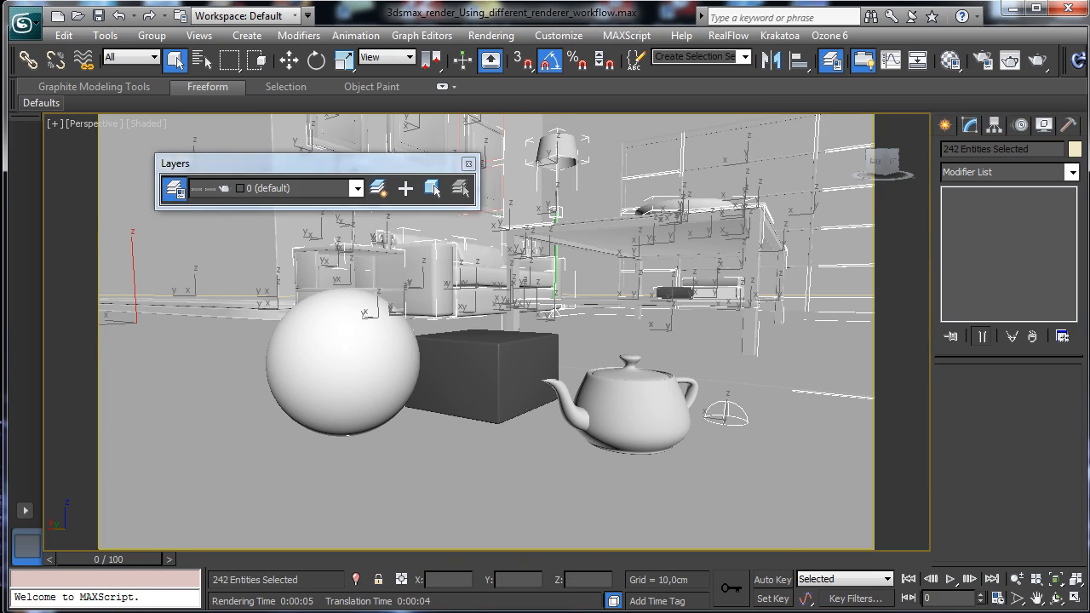
pyautogui.moveTo(445, 175); pyautogui.dragTo(661, 147)
pyautogui.click(468, 163)
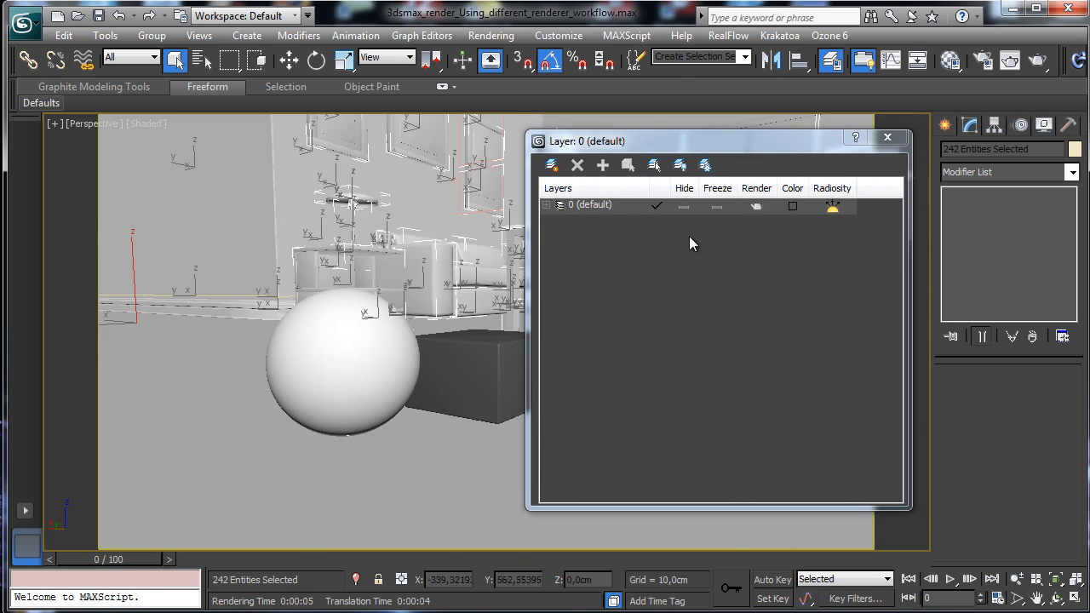
pyautogui.click(551, 165)
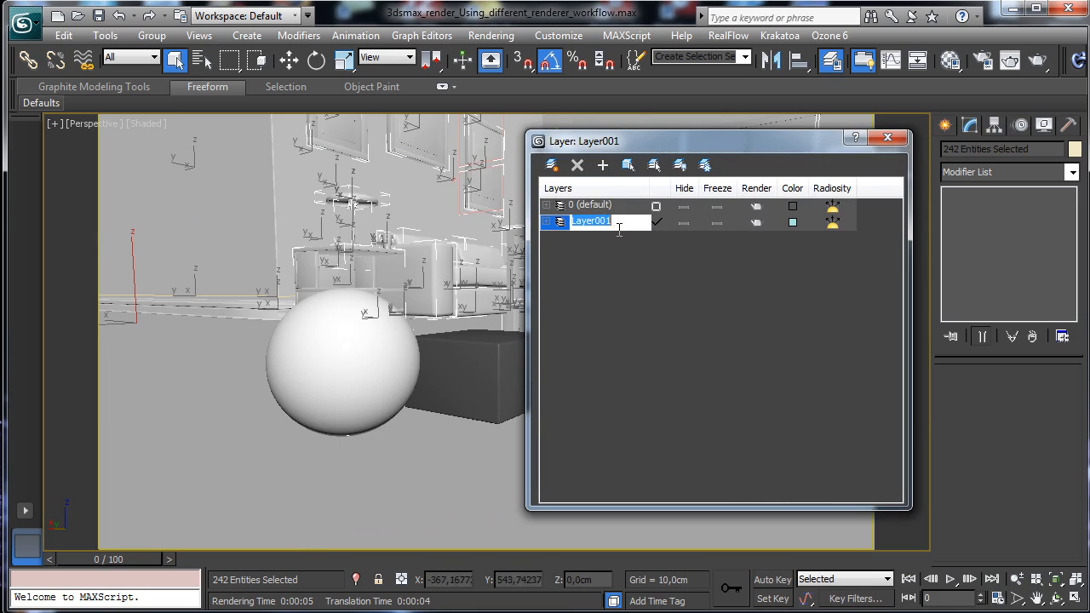
pyautogui.write('Enviro')
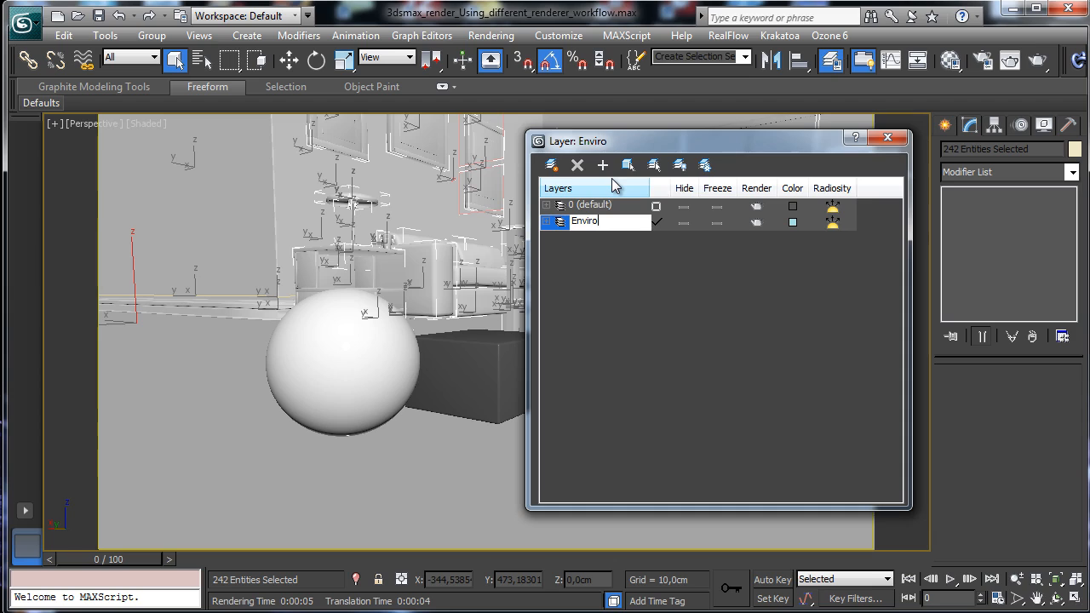
pyautogui.write('nment')
pyautogui.press('Return')
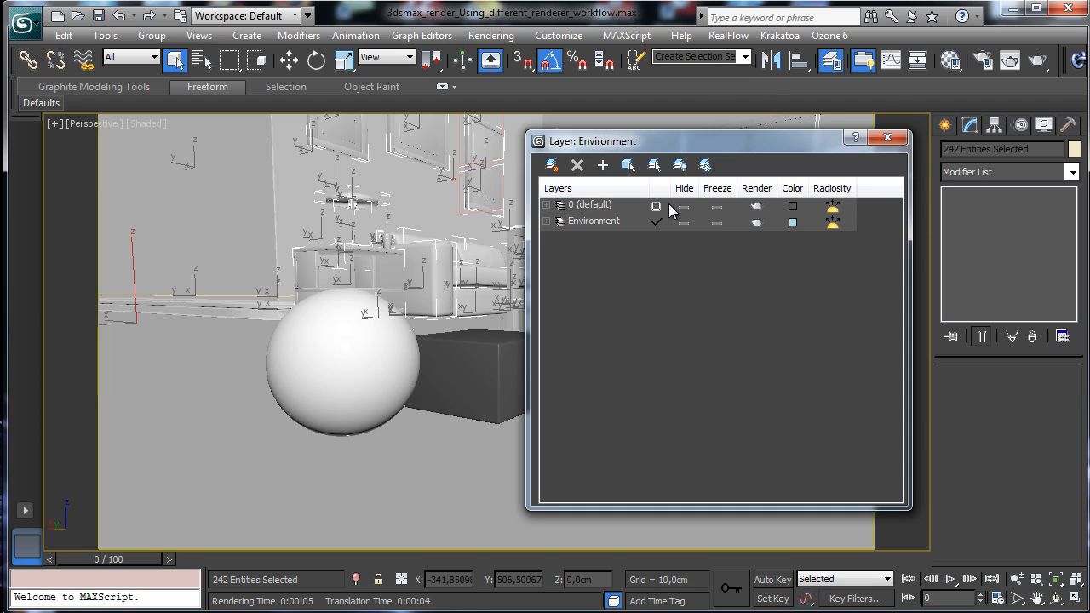
# Hide the Environment layer with layer 0 (default) made current, and test-render the perspective view.
pyautogui.click(637, 205)
pyautogui.click(684, 222)
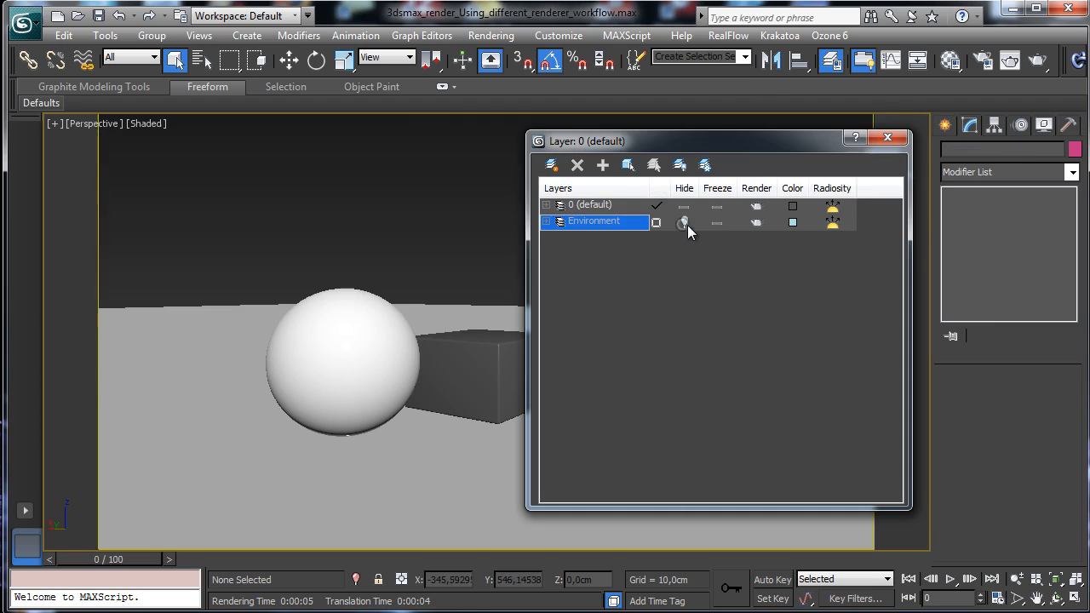
pyautogui.click(898, 139)
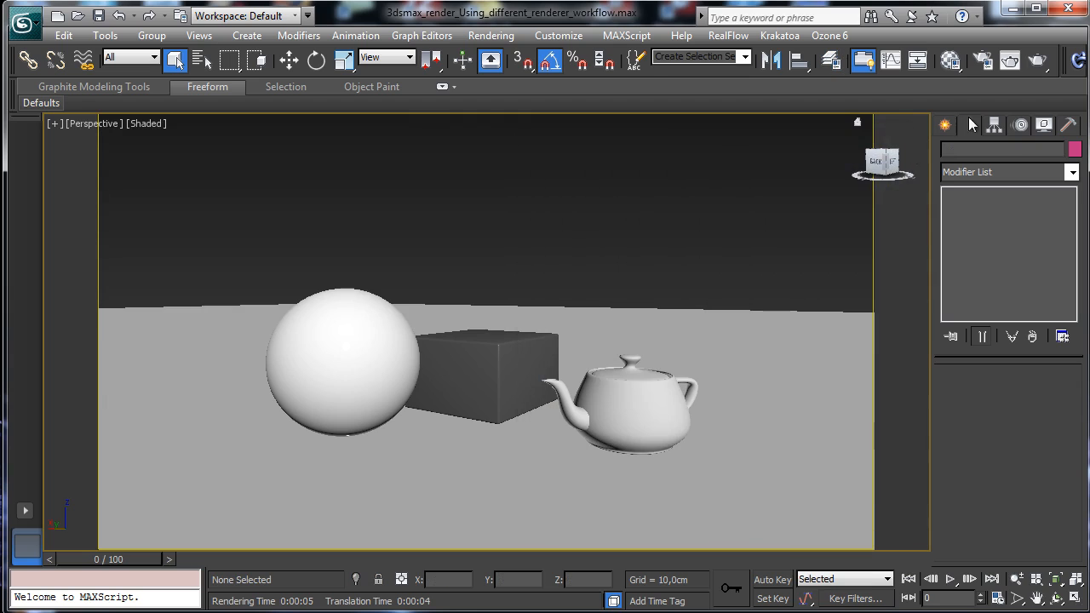
pyautogui.click(1013, 64)
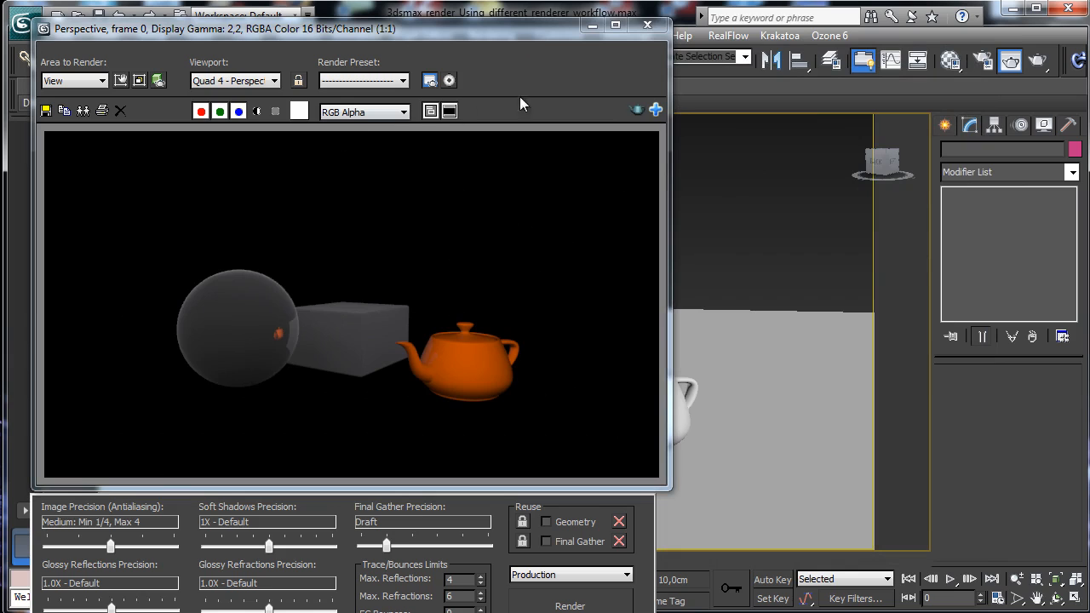
pyautogui.click(592, 26)
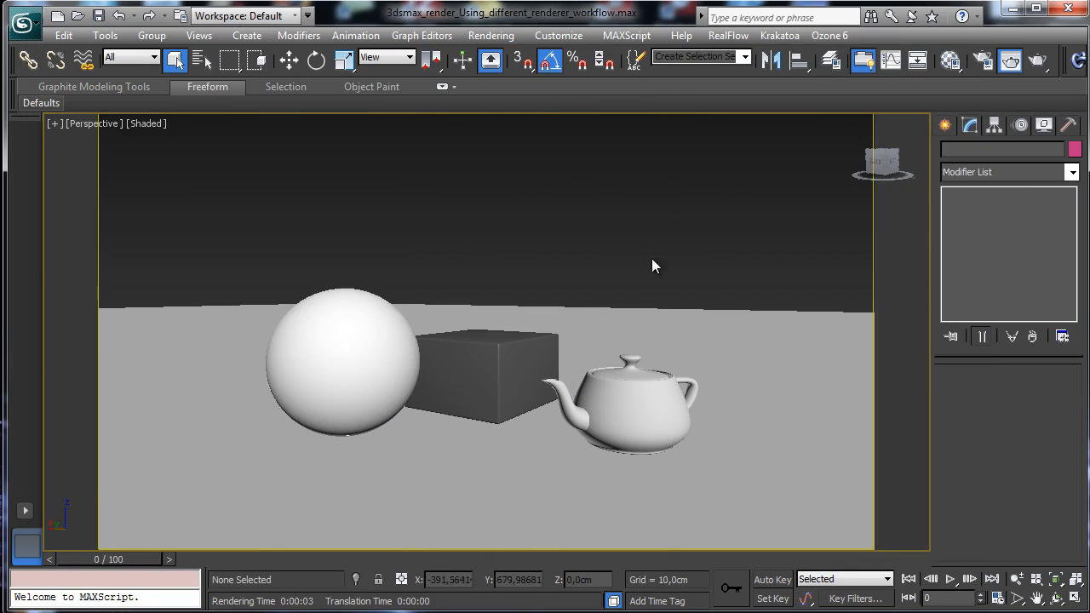
# Unhide the Environment layer and move the skylight Sky001 from it to layer 0 (default).
pyautogui.click(832, 60)
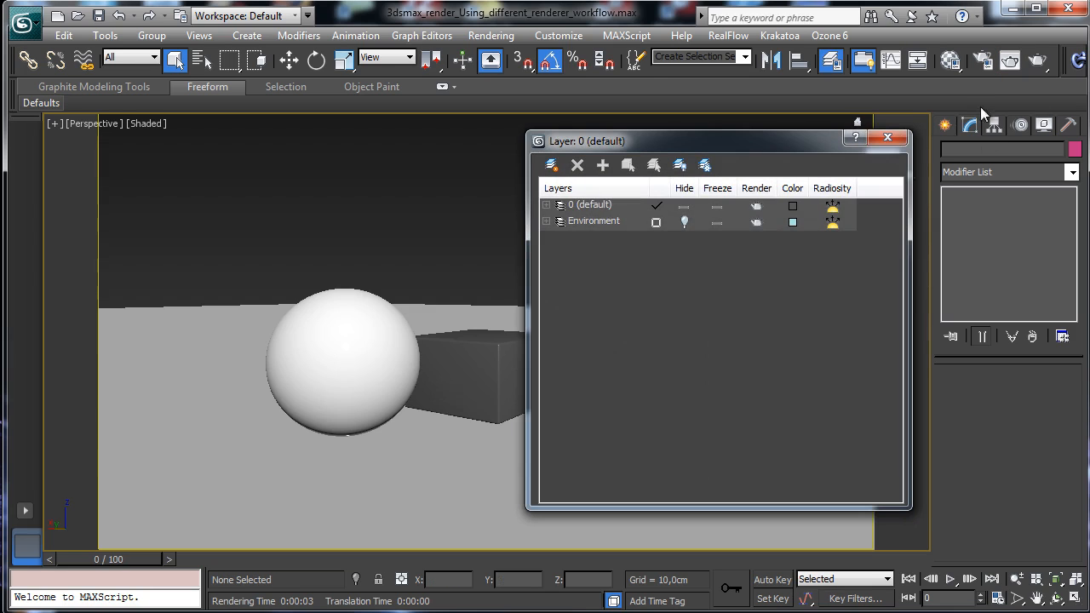
pyautogui.click(546, 222)
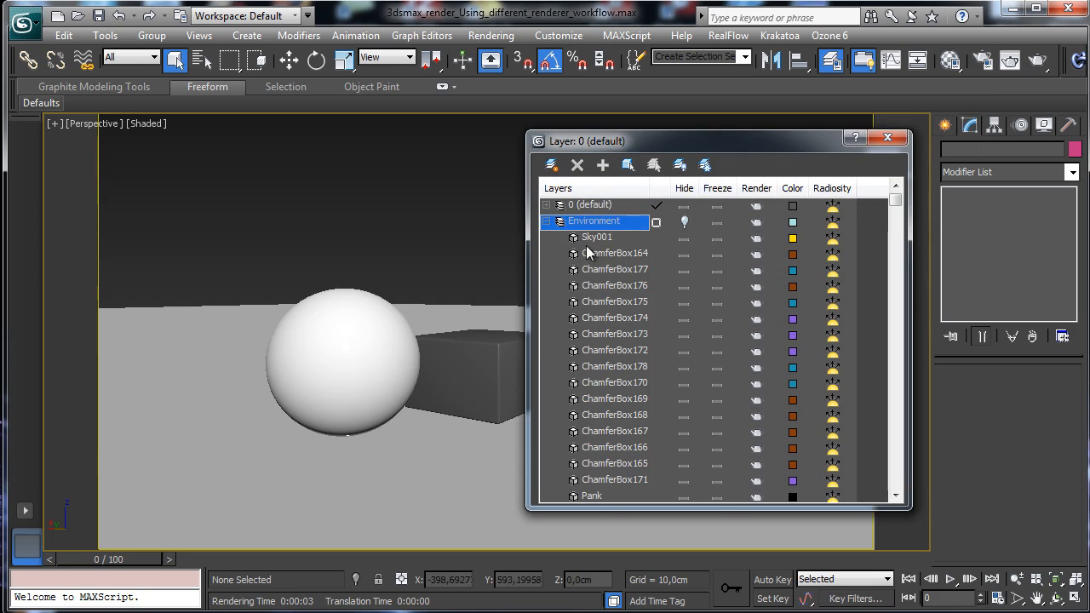
pyautogui.click(606, 238)
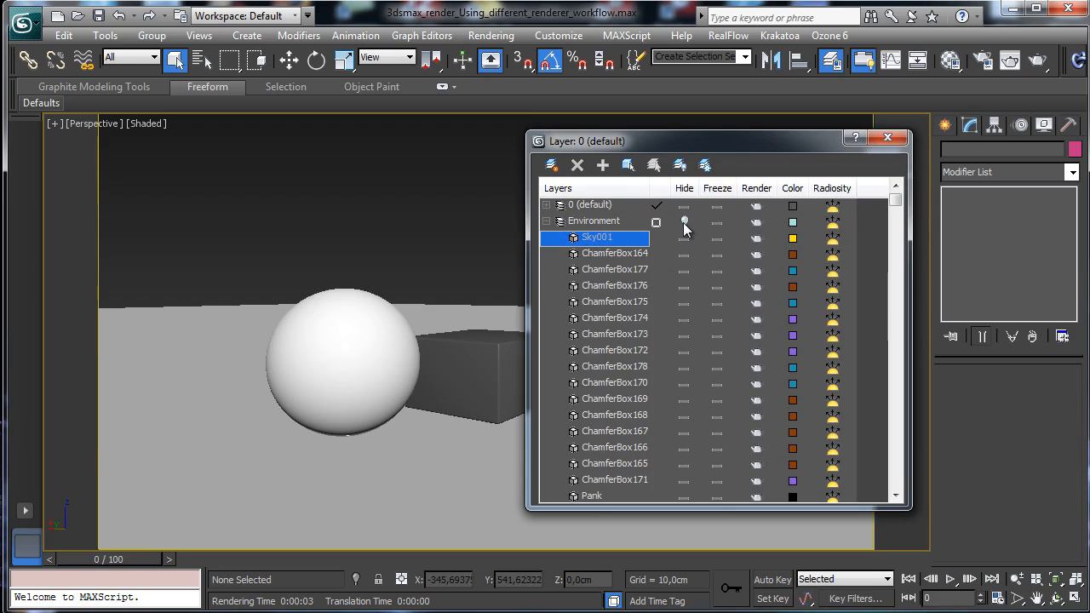
pyautogui.click(683, 221)
pyautogui.click(598, 241)
pyautogui.rightClick(599, 243)
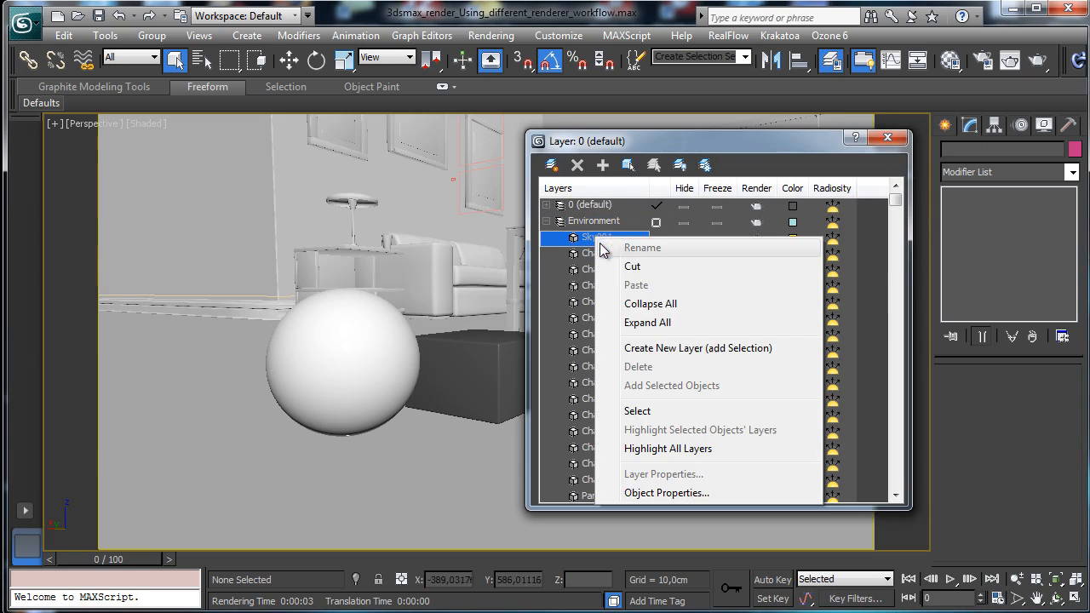
pyautogui.click(647, 412)
pyautogui.click(590, 207)
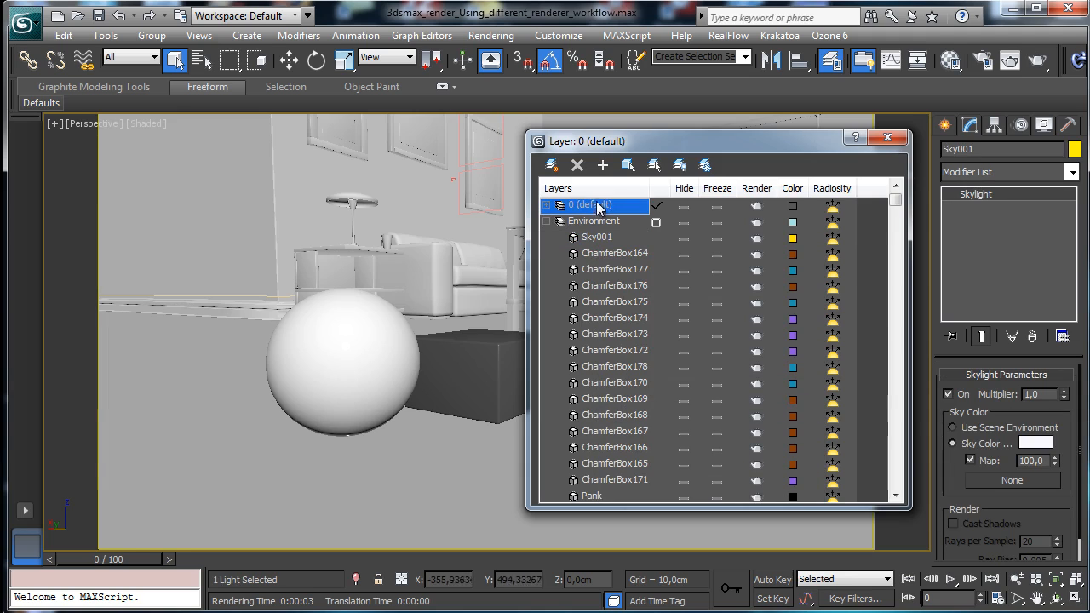
pyautogui.click(603, 164)
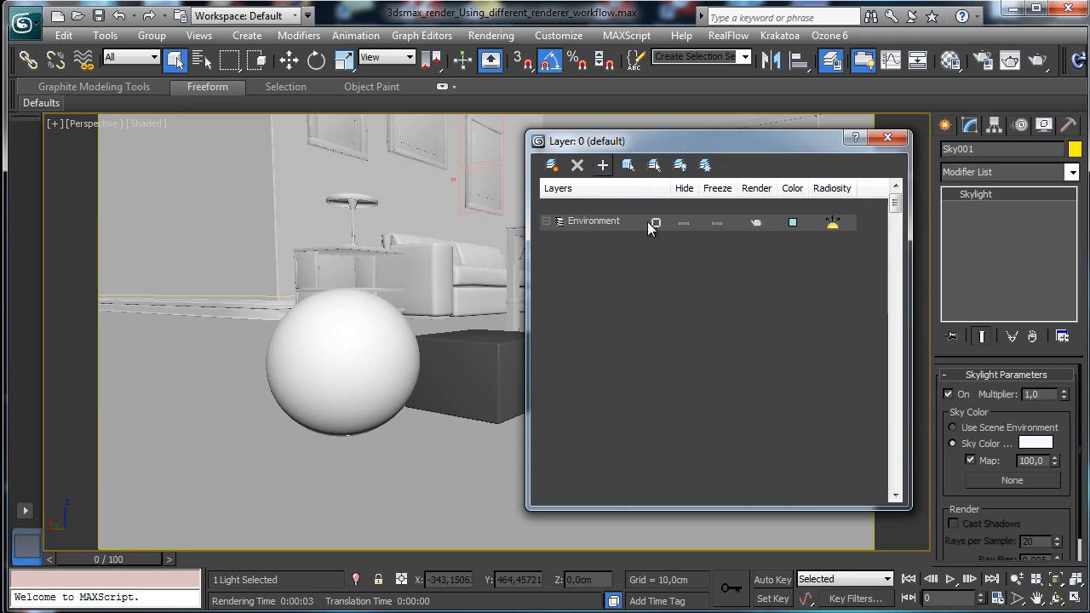
# Hide the Environment layer again and close the layer manager.
pyautogui.click(682, 223)
pyautogui.click(546, 221)
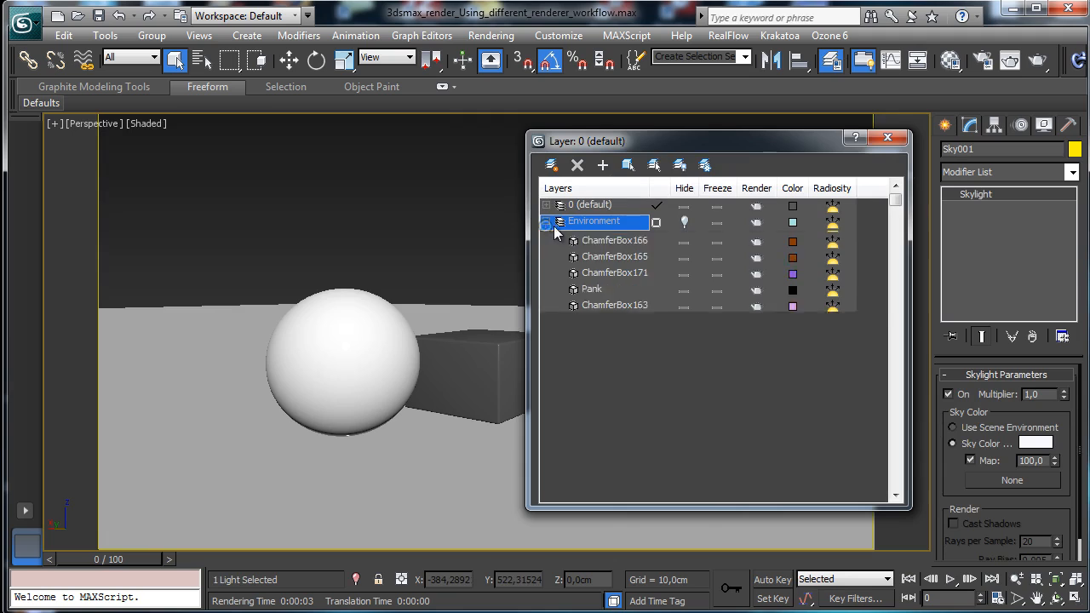
pyautogui.click(887, 137)
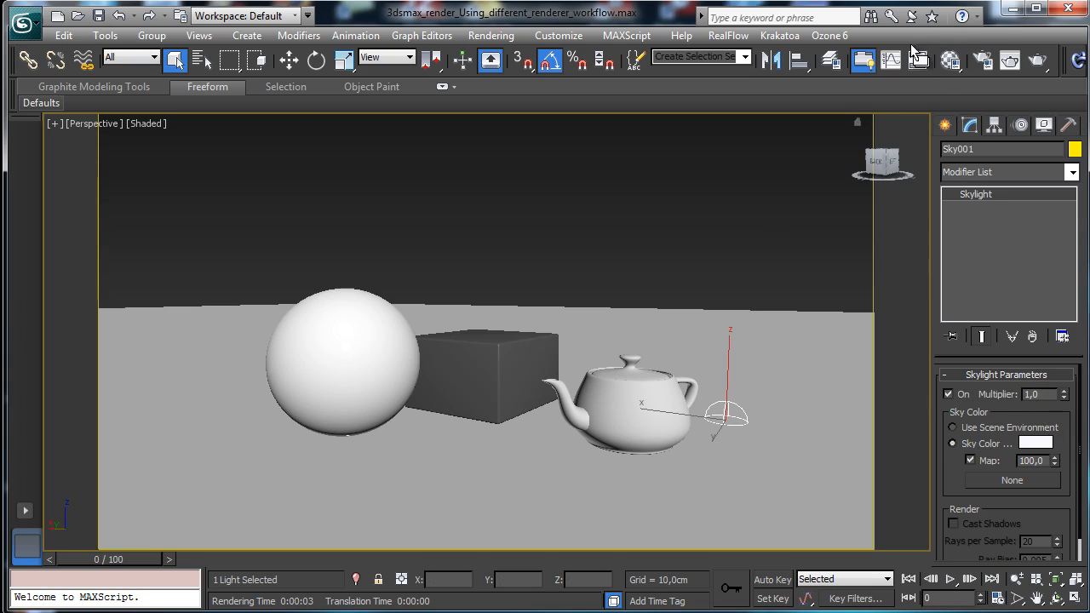
# Add a Bitmap map to the diffuse color of the unused 09 - Default material.
pyautogui.press('m')
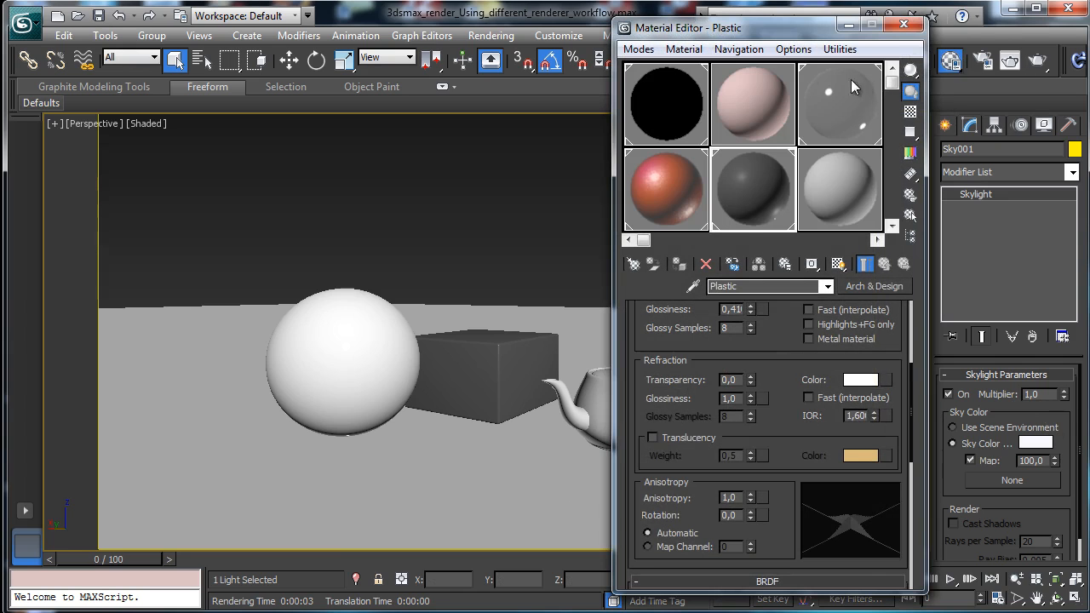
pyautogui.moveTo(734, 34); pyautogui.dragTo(56, 77)
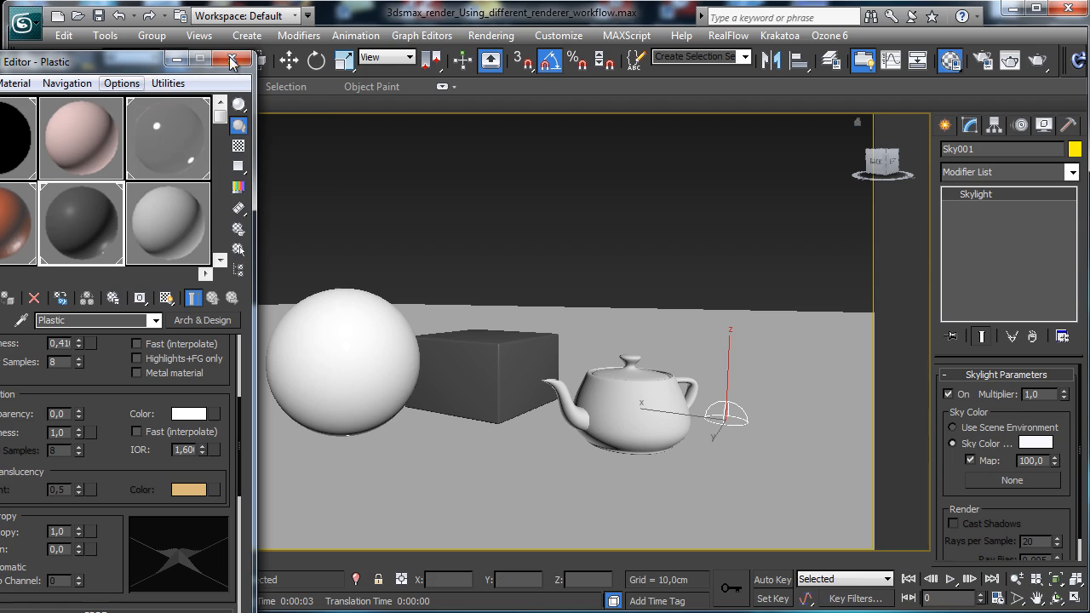
pyautogui.moveTo(129, 68); pyautogui.dragTo(282, 44)
pyautogui.click(341, 175)
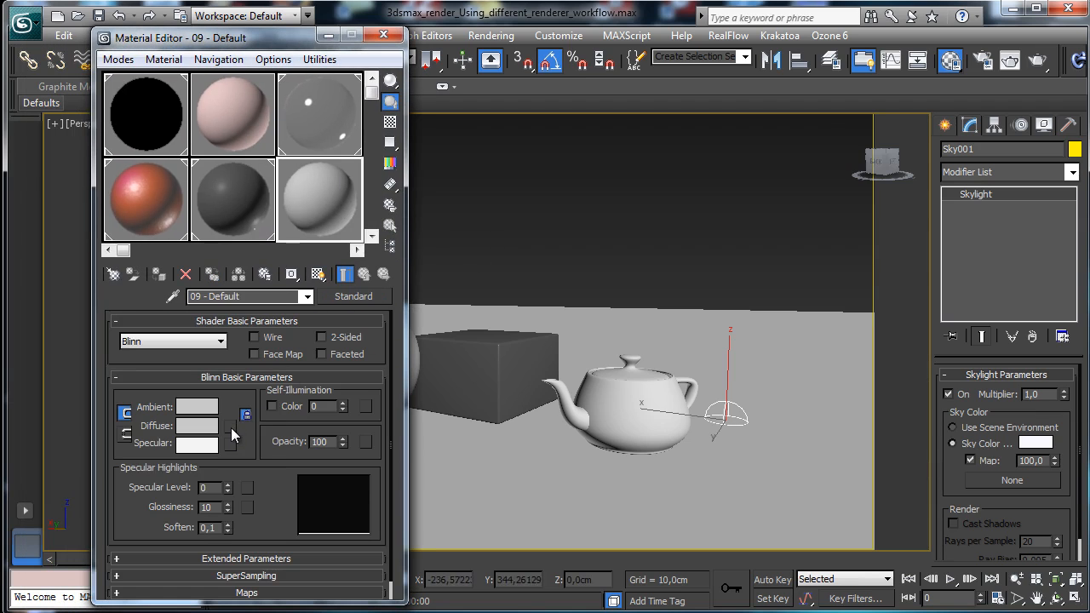
pyautogui.click(243, 425)
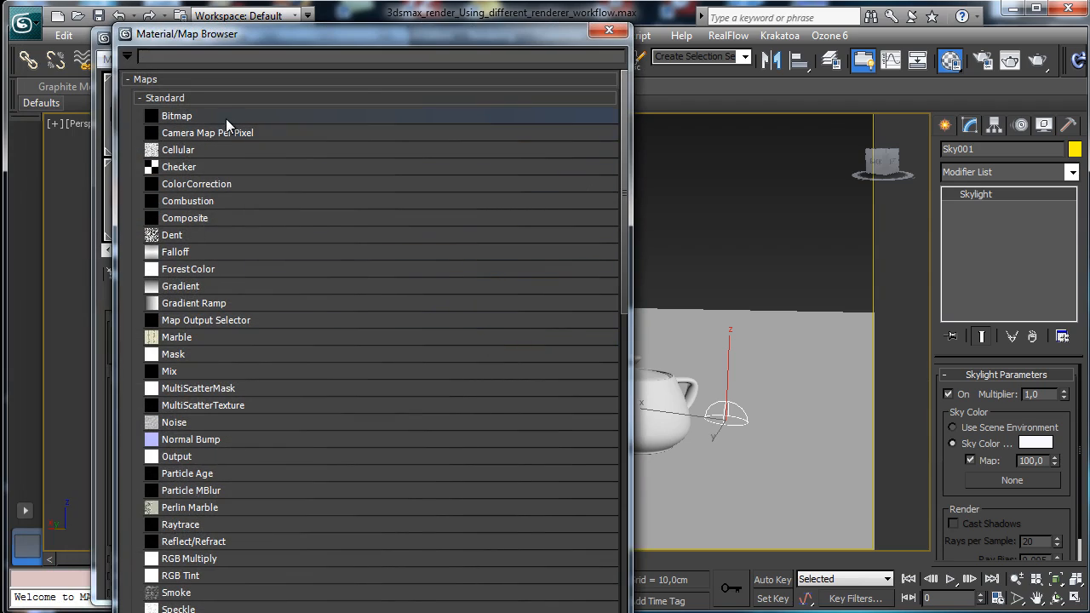
pyautogui.doubleClick(223, 117)
# Load the workflow_HDRI.hdr image from the tutorial's 2013 July project folder, using 16 bit/chan Linear internal storage.
pyautogui.click(209, 68)
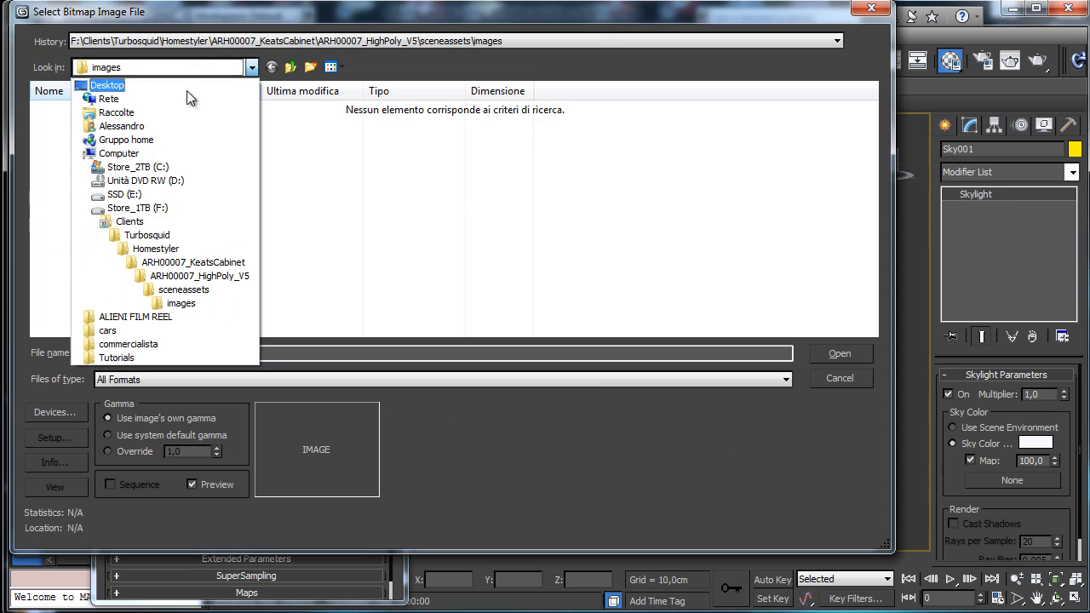
pyautogui.click(109, 86)
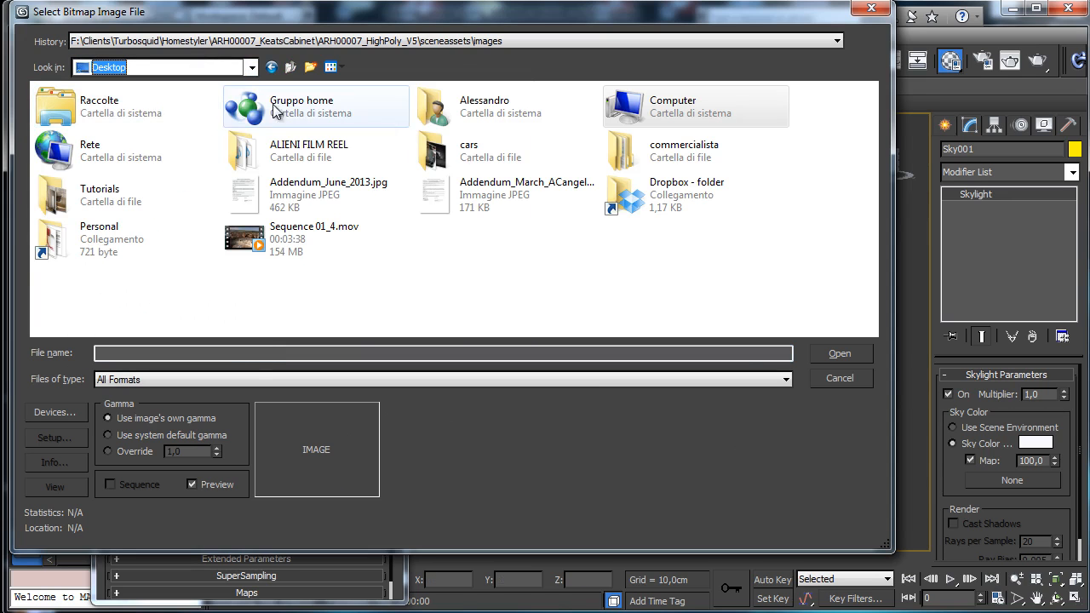
pyautogui.doubleClick(663, 204)
pyautogui.doubleClick(151, 128)
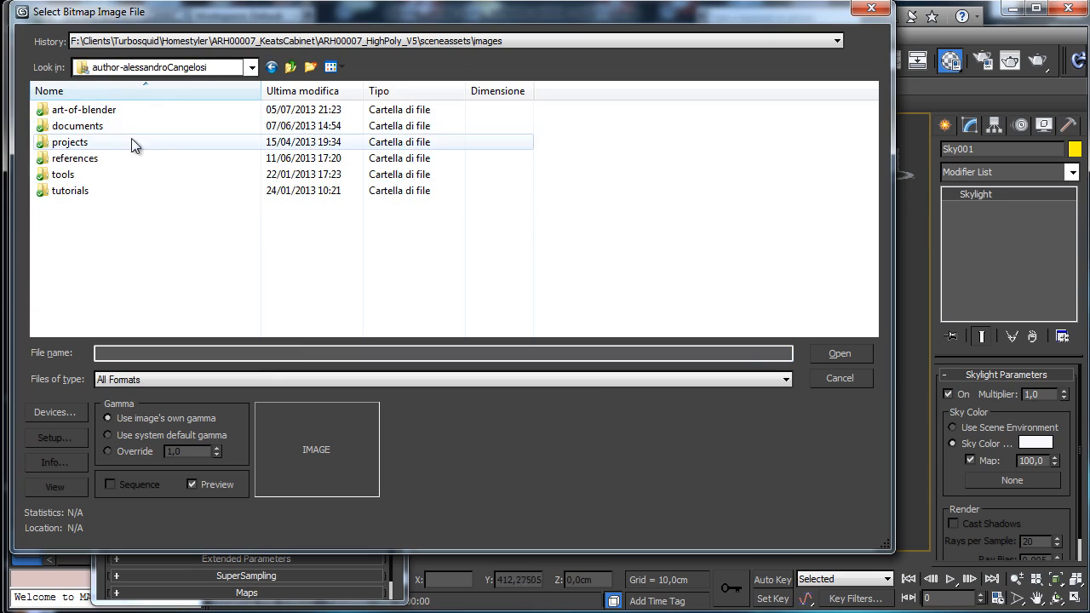
pyautogui.doubleClick(90, 125)
pyautogui.click(291, 73)
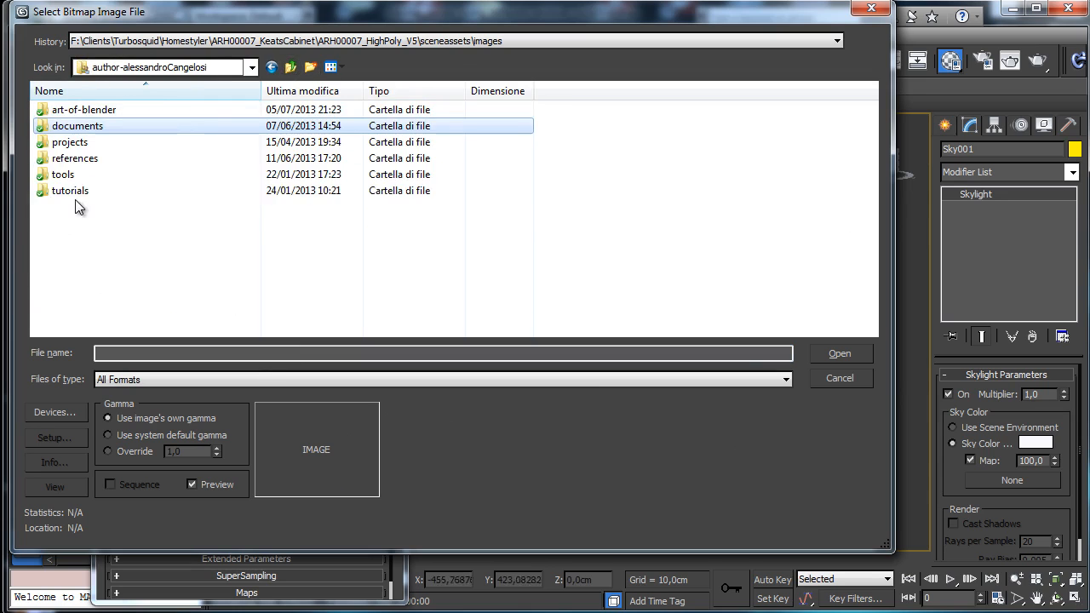
pyautogui.doubleClick(75, 191)
pyautogui.doubleClick(68, 110)
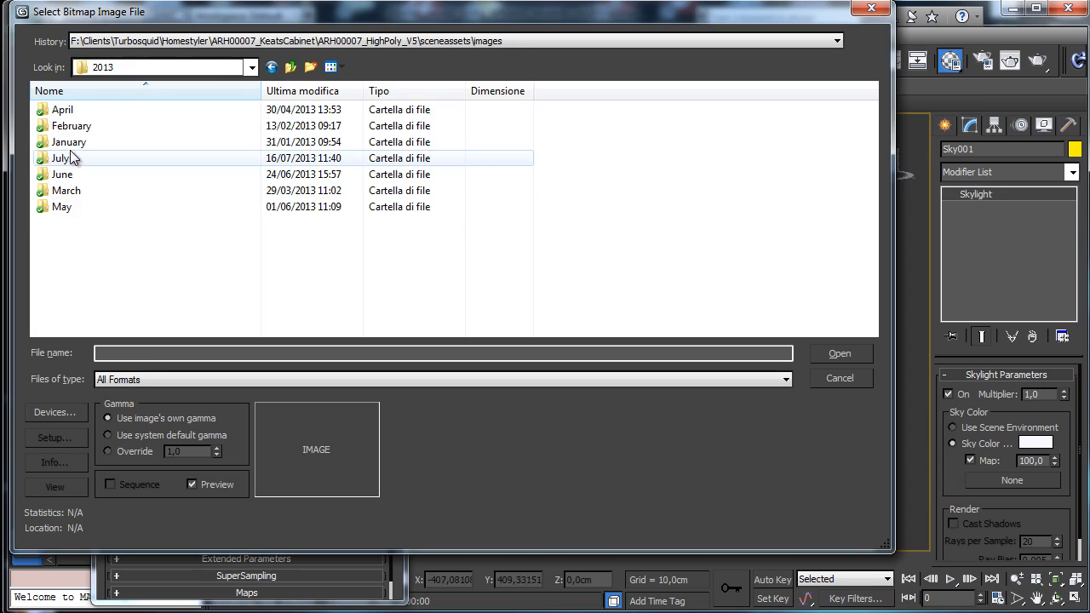
pyautogui.doubleClick(75, 159)
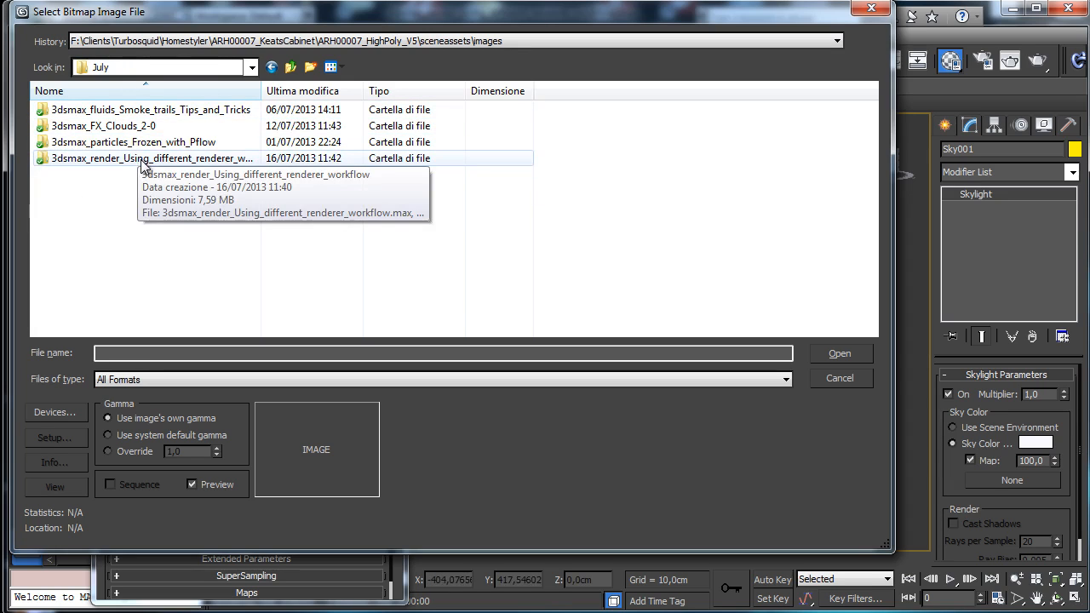
pyautogui.doubleClick(142, 161)
pyautogui.click(134, 112)
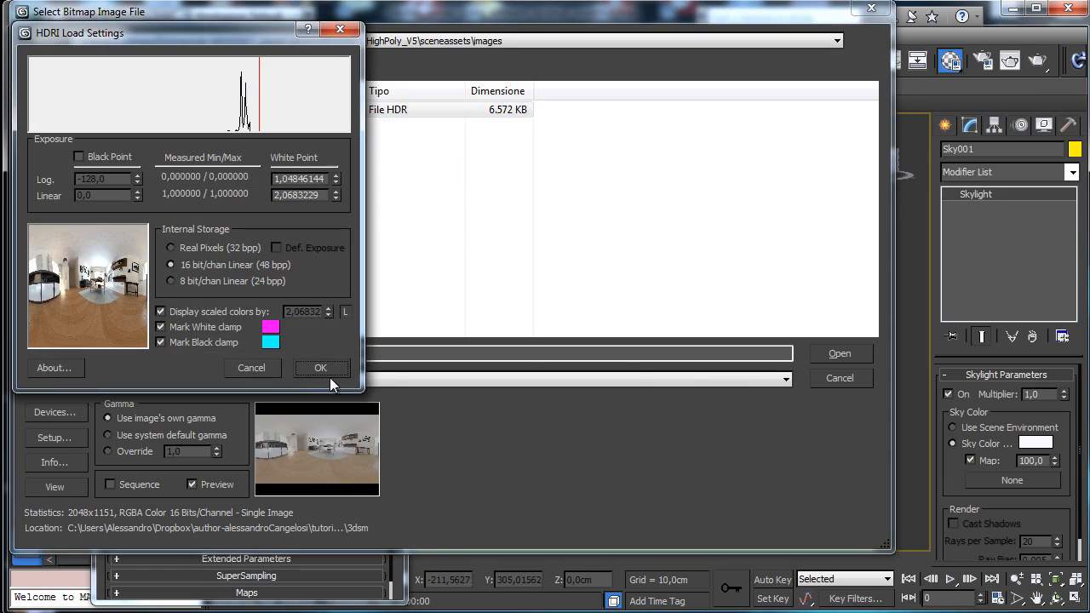
pyautogui.click(339, 369)
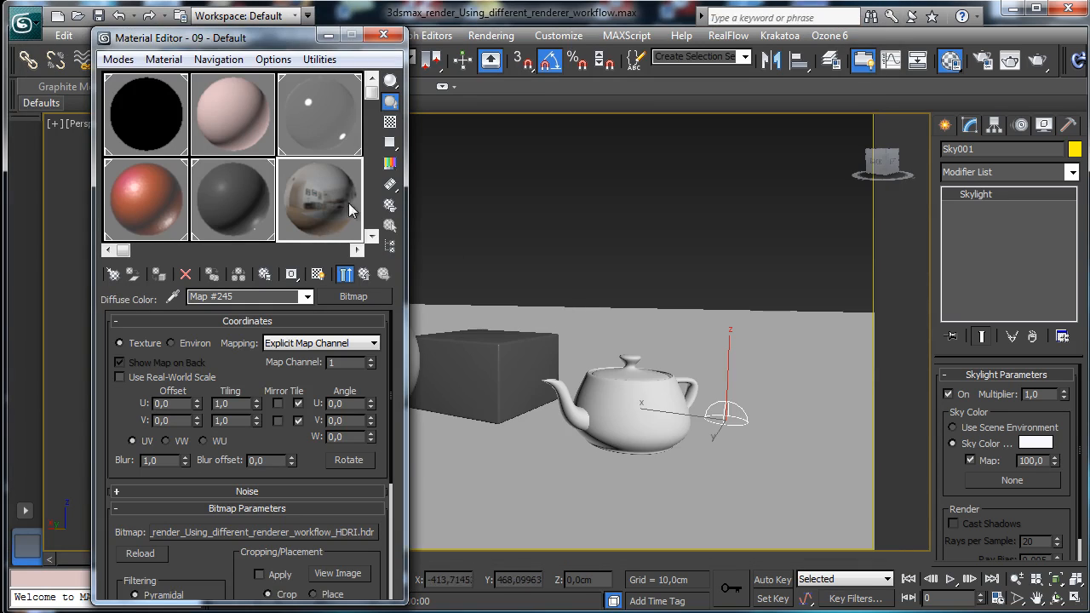
# Set the HDRI bitmap's coordinates to Environ with Spherical Environment mapping and its blur to 0,01.
pyautogui.click(171, 343)
pyautogui.click(304, 343)
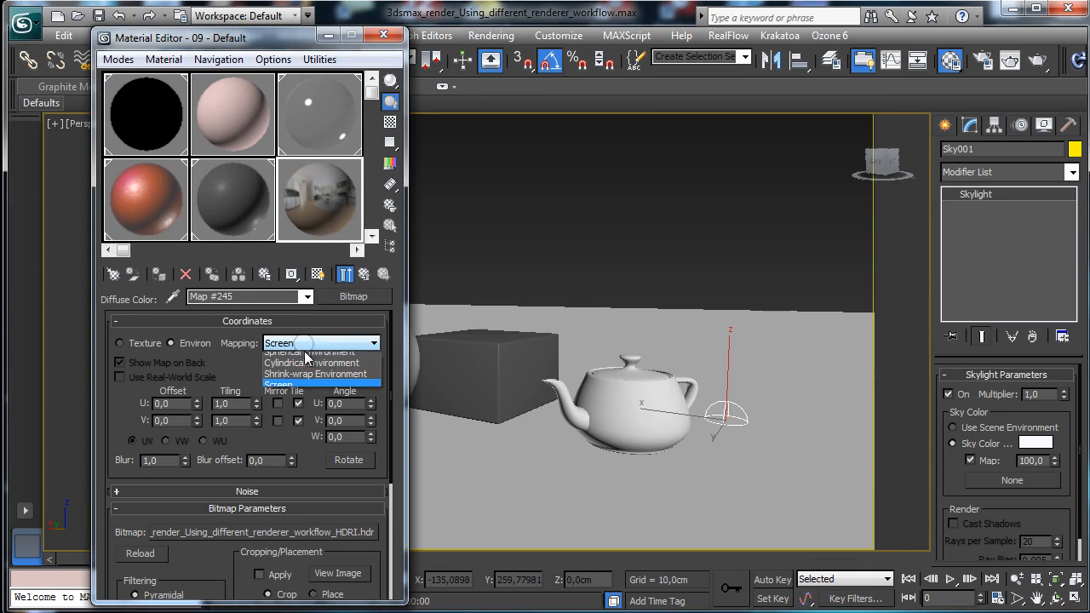
pyautogui.click(306, 358)
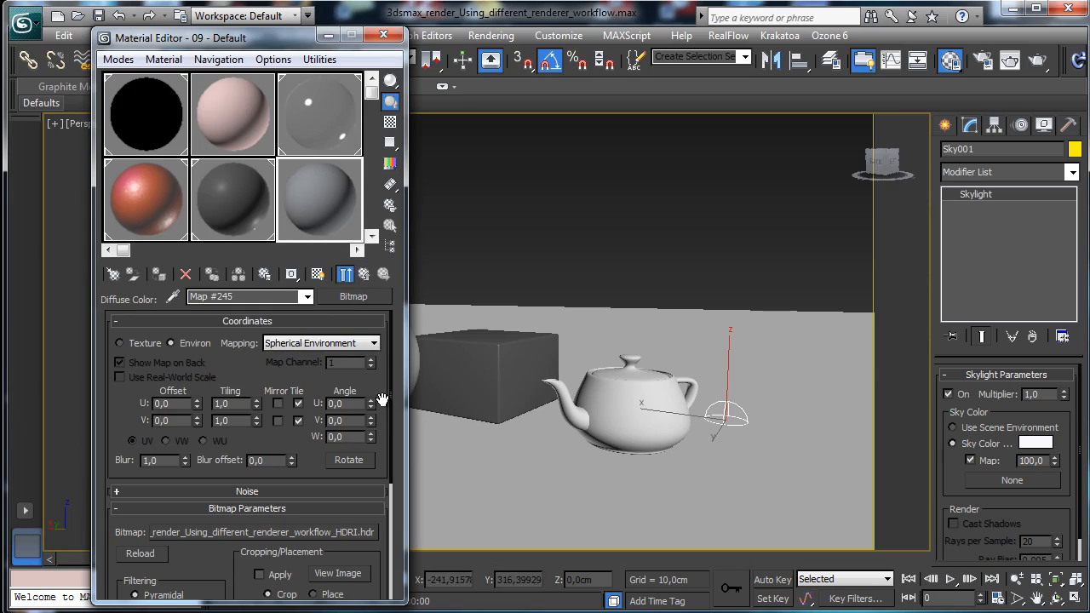
pyautogui.rightClick(185, 461)
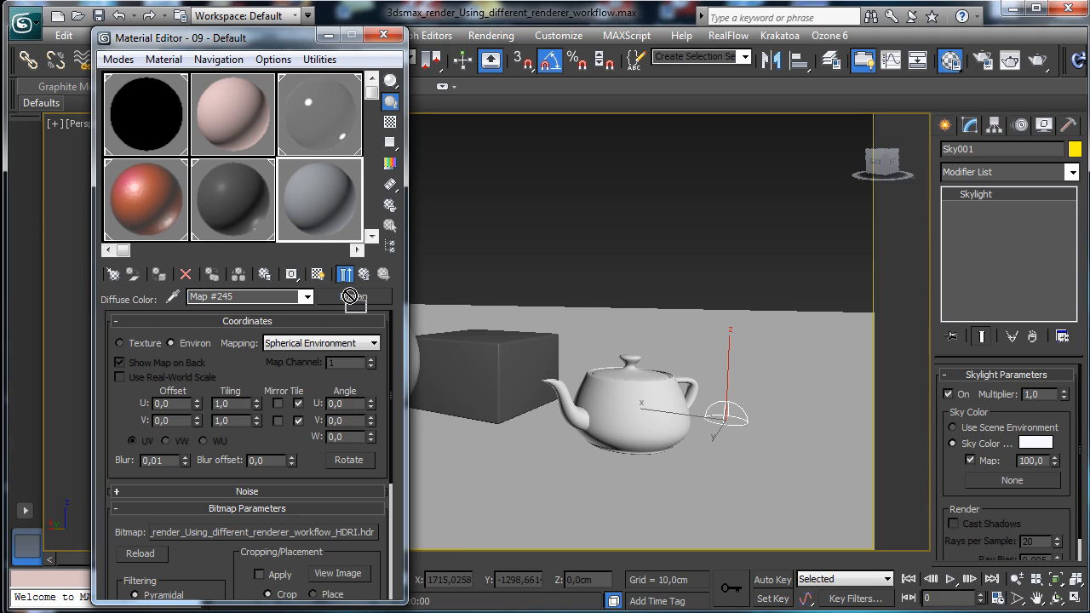
# Assign the HDRI bitmap as an instance to the skylight's Sky Color map and test-render the perspective view.
pyautogui.moveTo(349, 296); pyautogui.dragTo(996, 478)
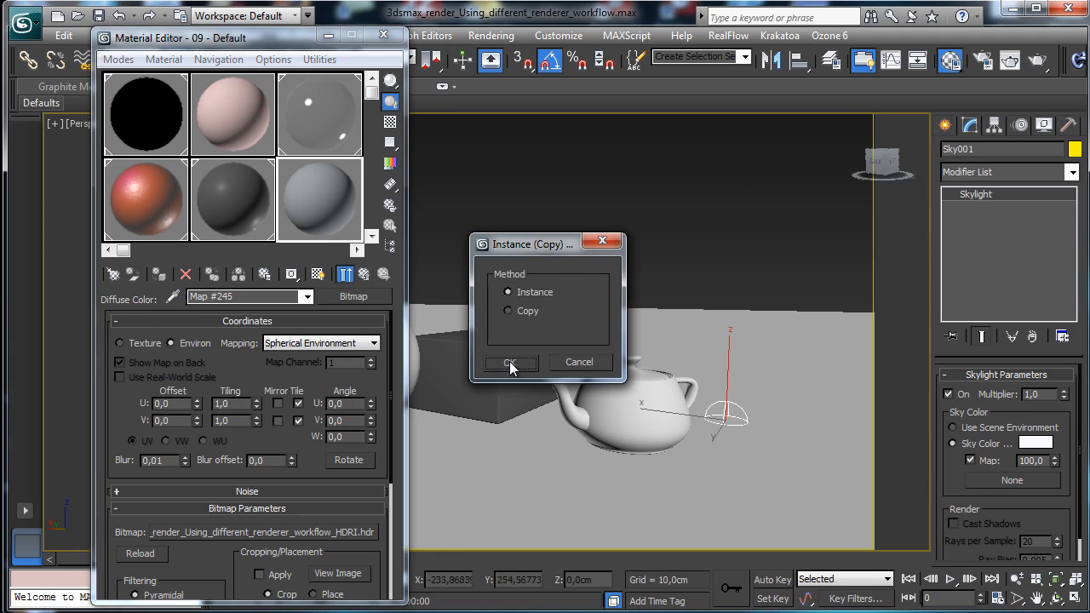
pyautogui.click(511, 364)
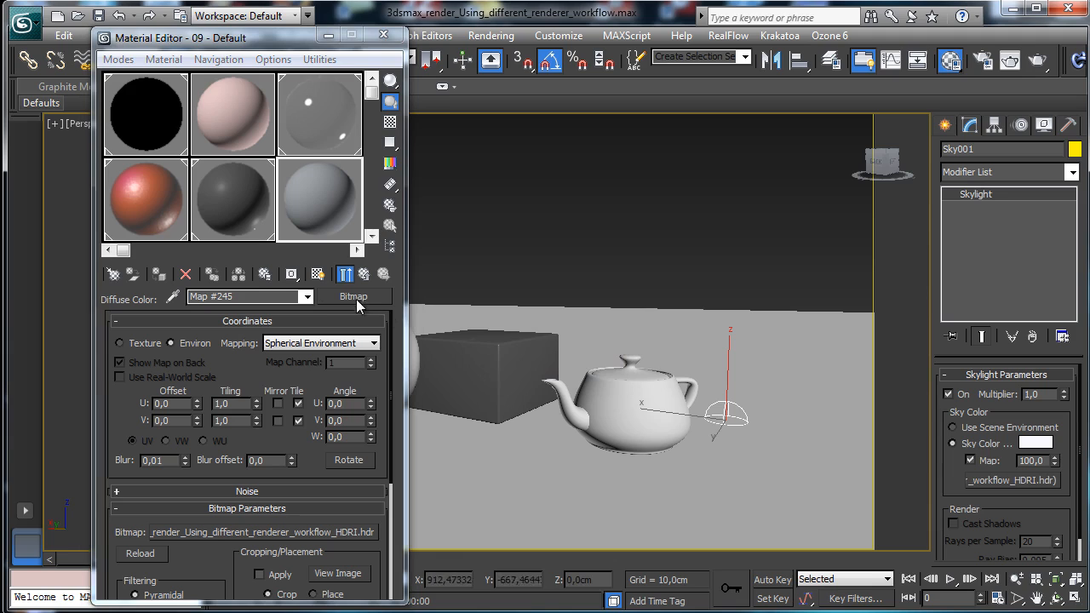
pyautogui.click(1036, 60)
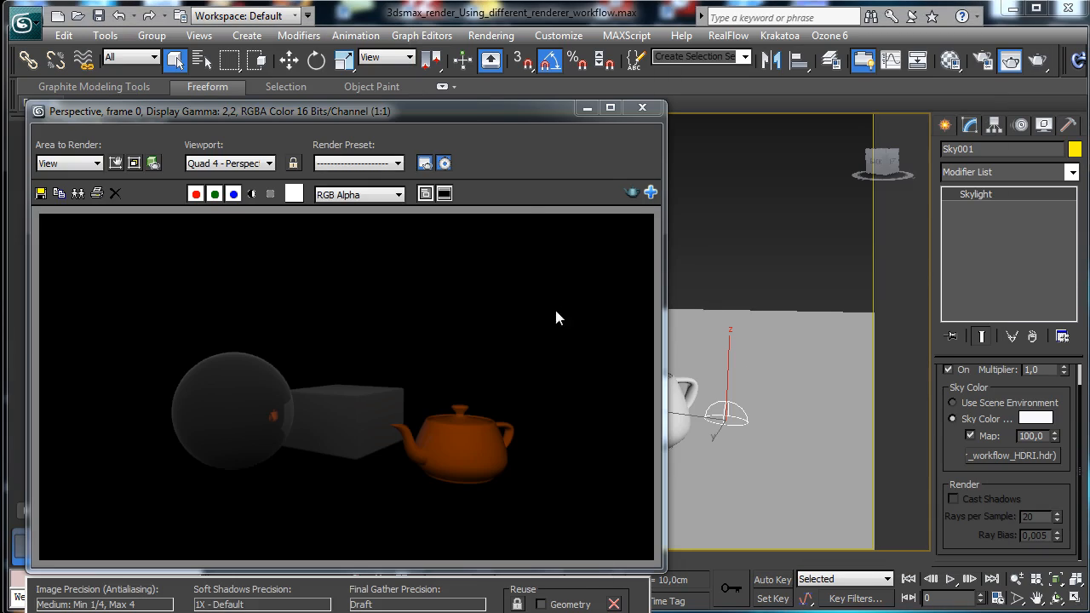
# Assign the HDRI bitmap as an instance to the scene's Environment Map and close the material editor.
pyautogui.click(491, 36)
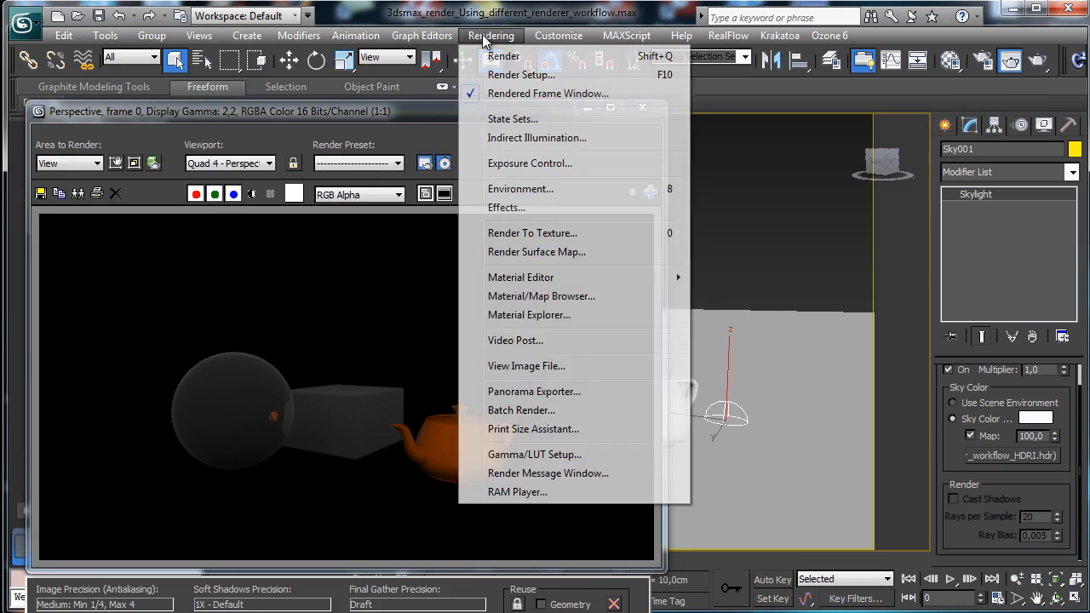
pyautogui.click(545, 189)
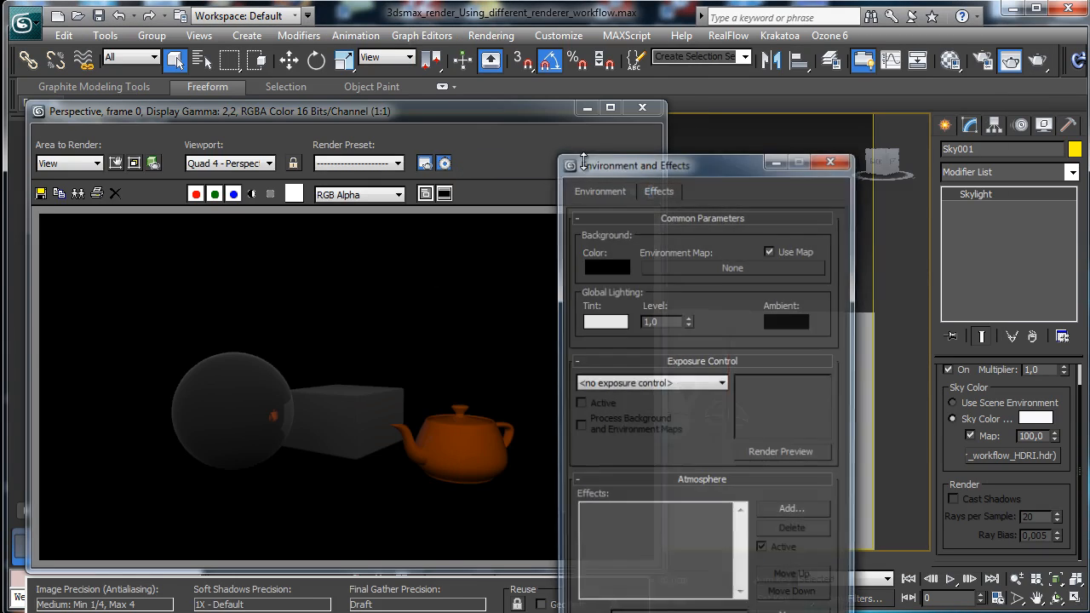
pyautogui.moveTo(655, 164); pyautogui.dragTo(711, 94)
pyautogui.click(950, 62)
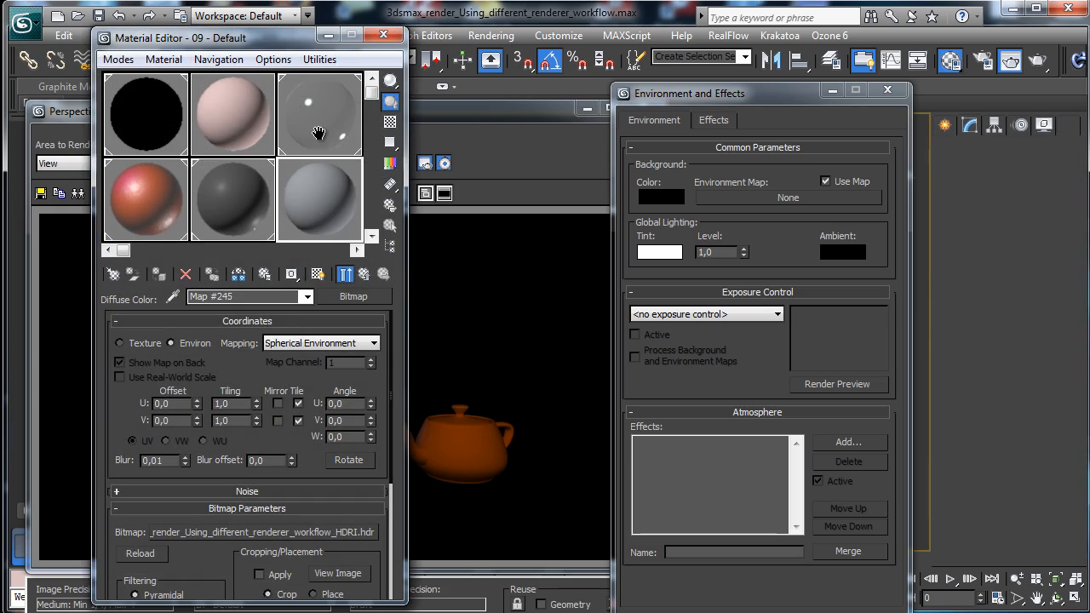
pyautogui.moveTo(352, 299); pyautogui.dragTo(781, 260)
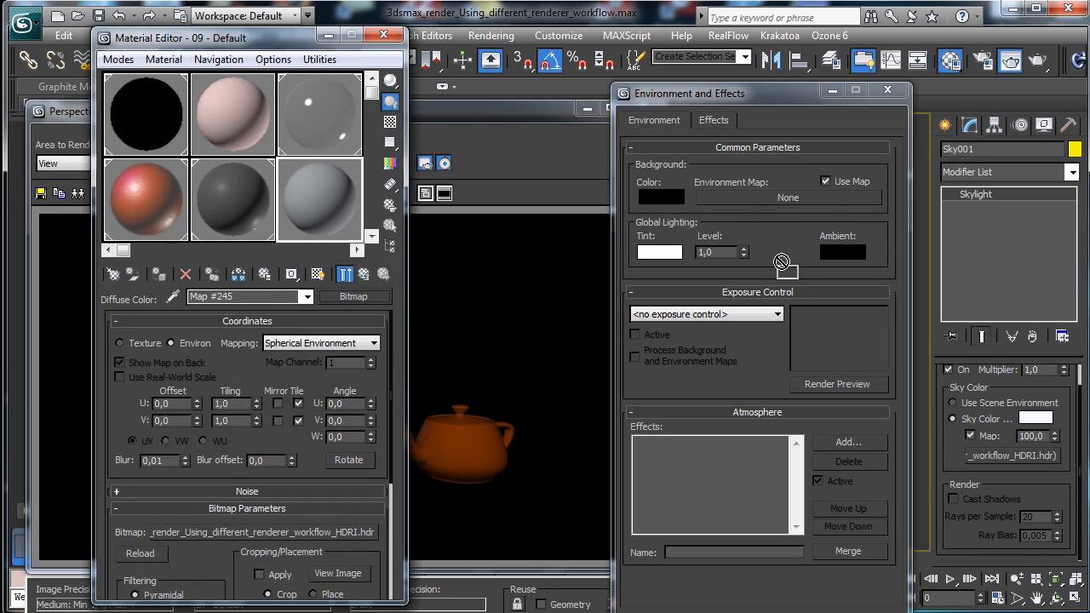
pyautogui.moveTo(727, 200); pyautogui.dragTo(727, 201)
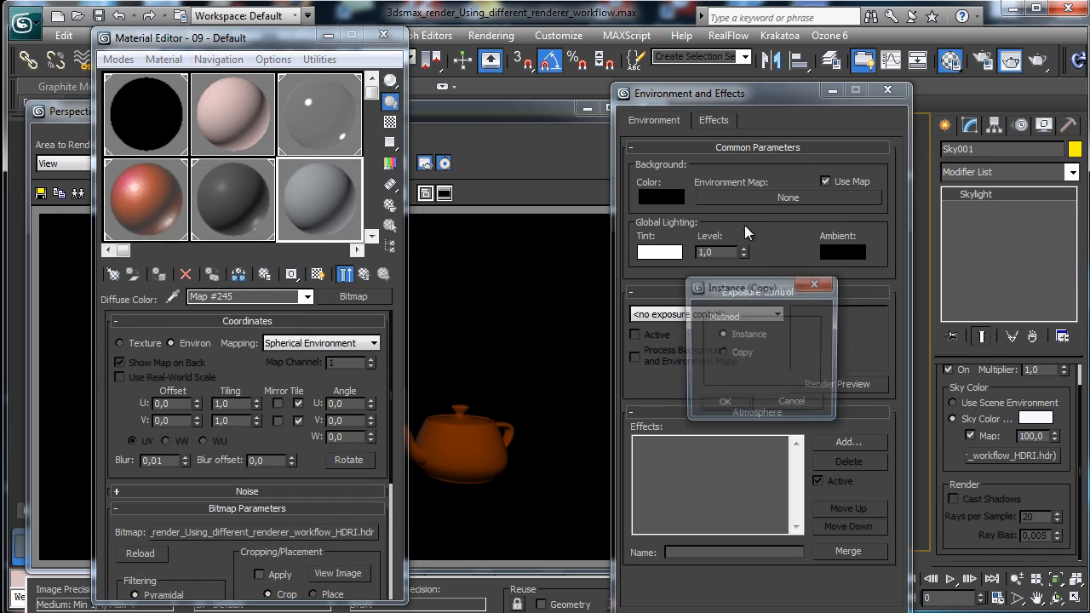
pyautogui.click(723, 405)
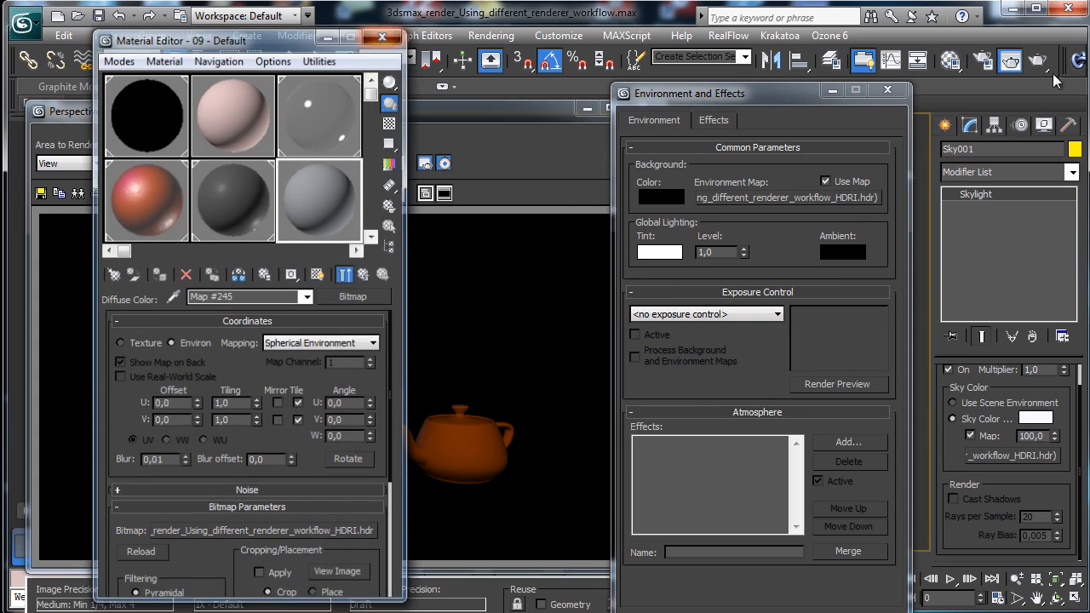
pyautogui.click(383, 36)
# Render the perspective view with the HDRI environment and inspect its alpha channel, returning to the color display.
pyautogui.click(549, 117)
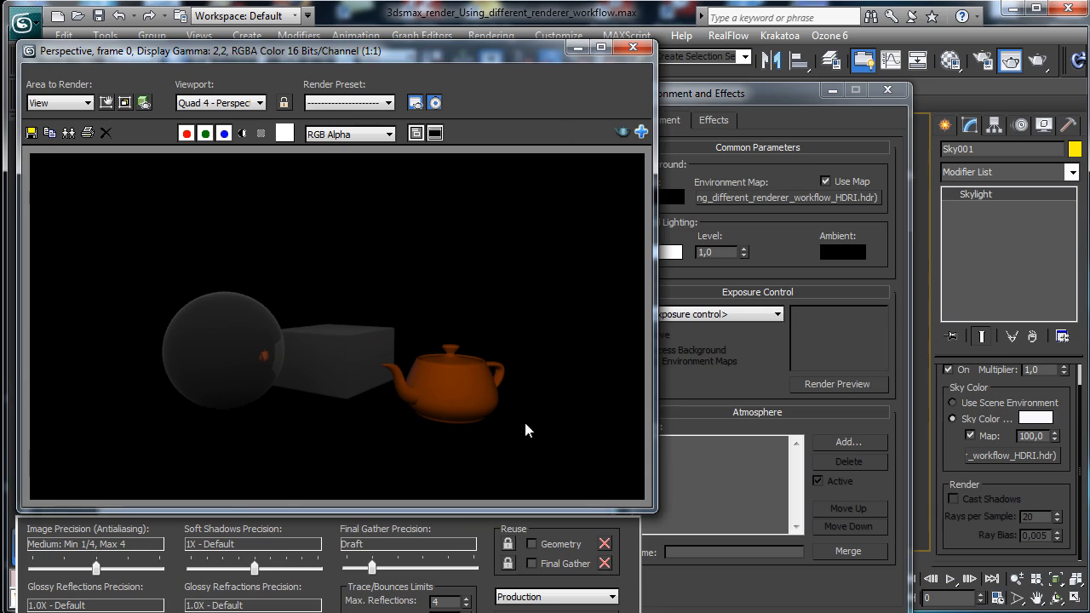
pyautogui.hotkey('shift', 'q')
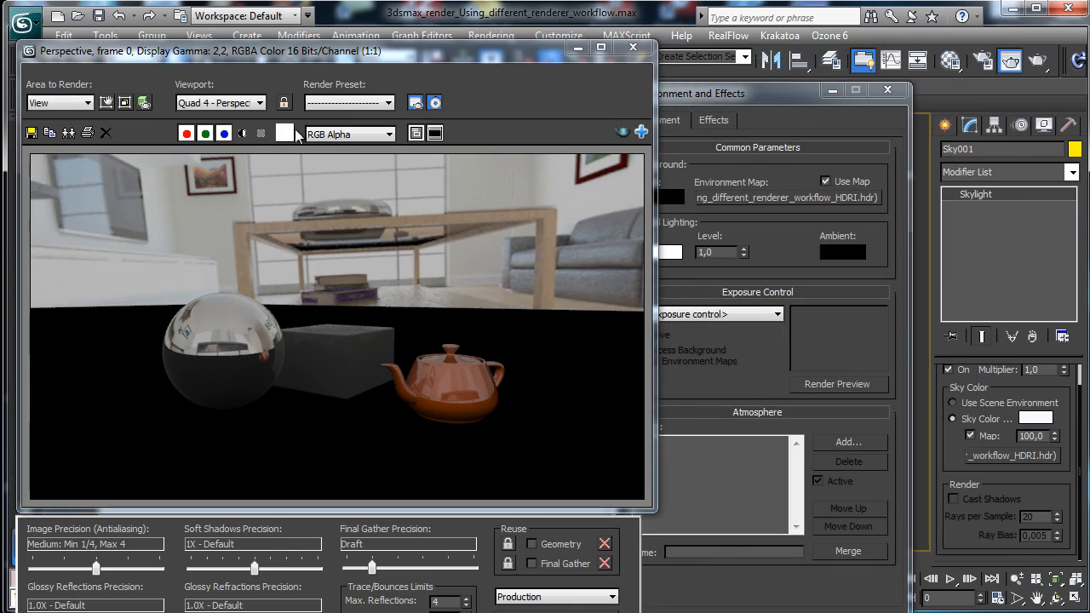
pyautogui.click(242, 133)
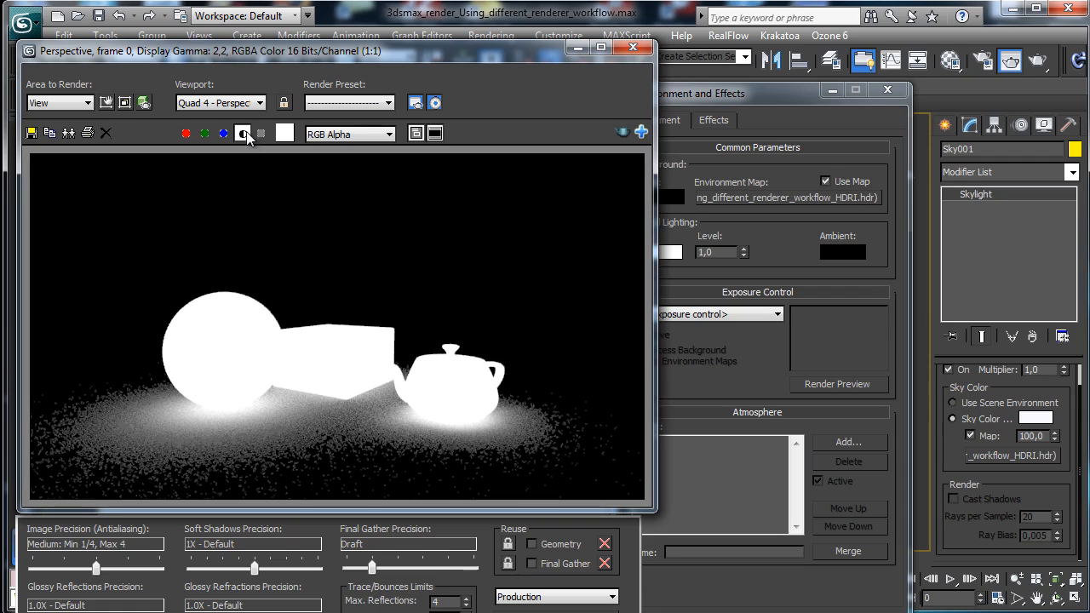
pyautogui.click(244, 134)
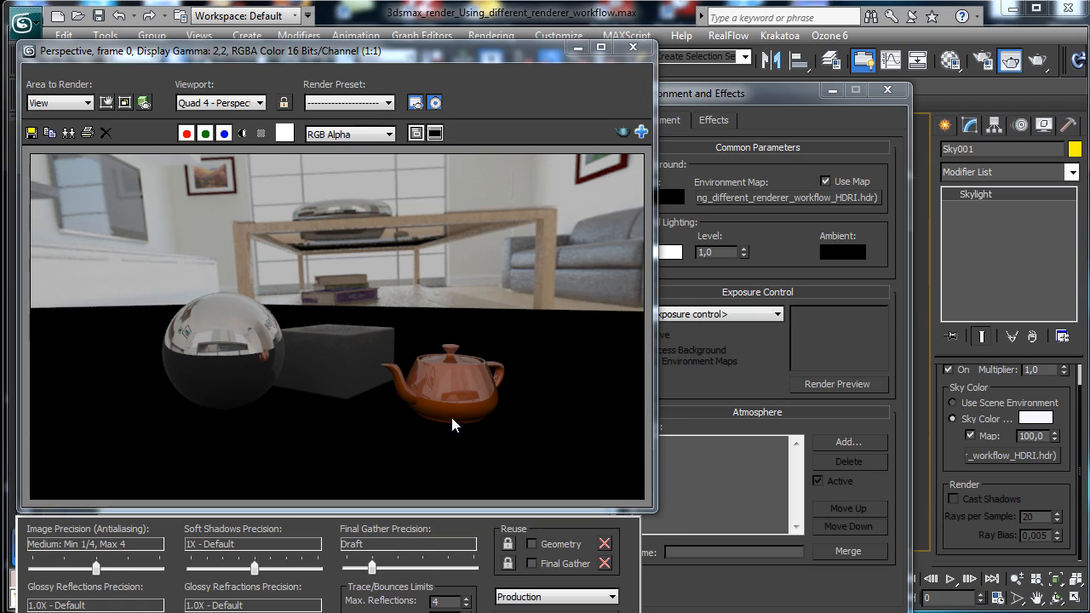
# Turn off Visible to Reflection/Refraction in the object properties of the Ground_Room plane.
pyautogui.click(578, 48)
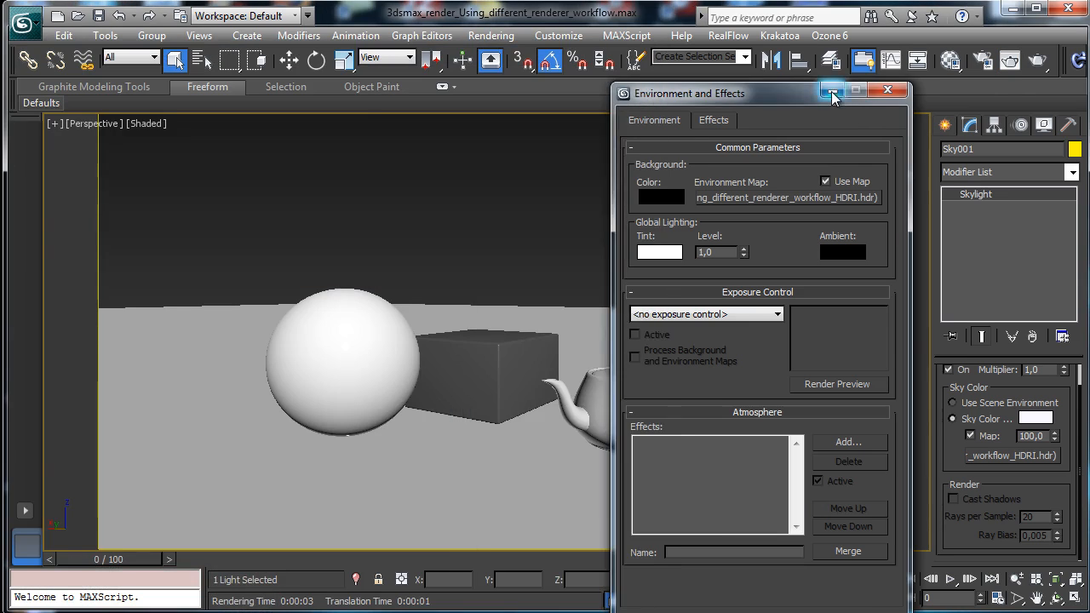
pyautogui.click(832, 91)
pyautogui.click(768, 339)
pyautogui.rightClick(788, 340)
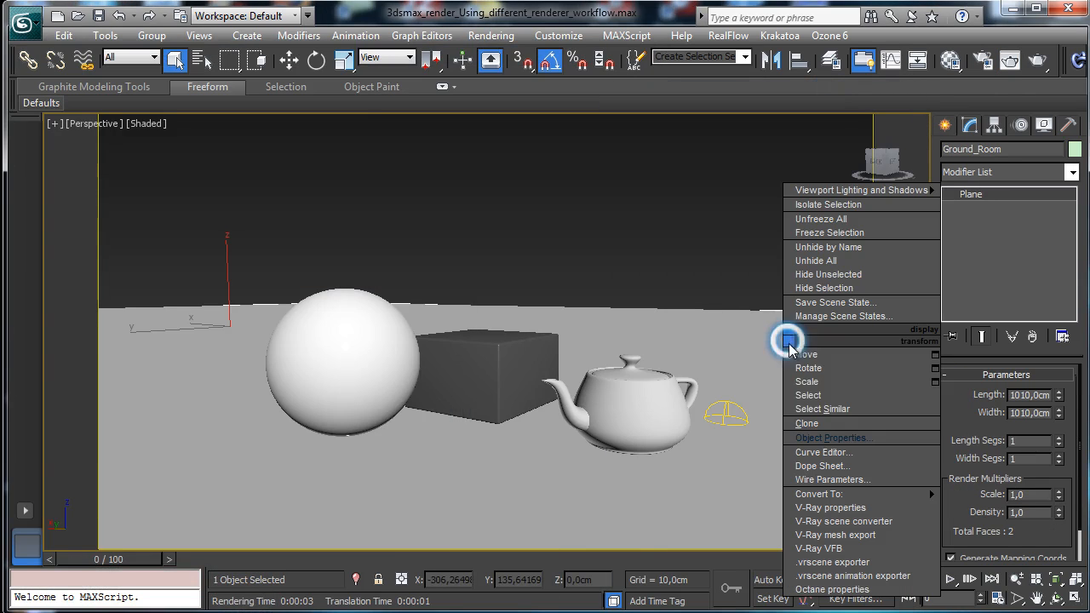
pyautogui.click(876, 437)
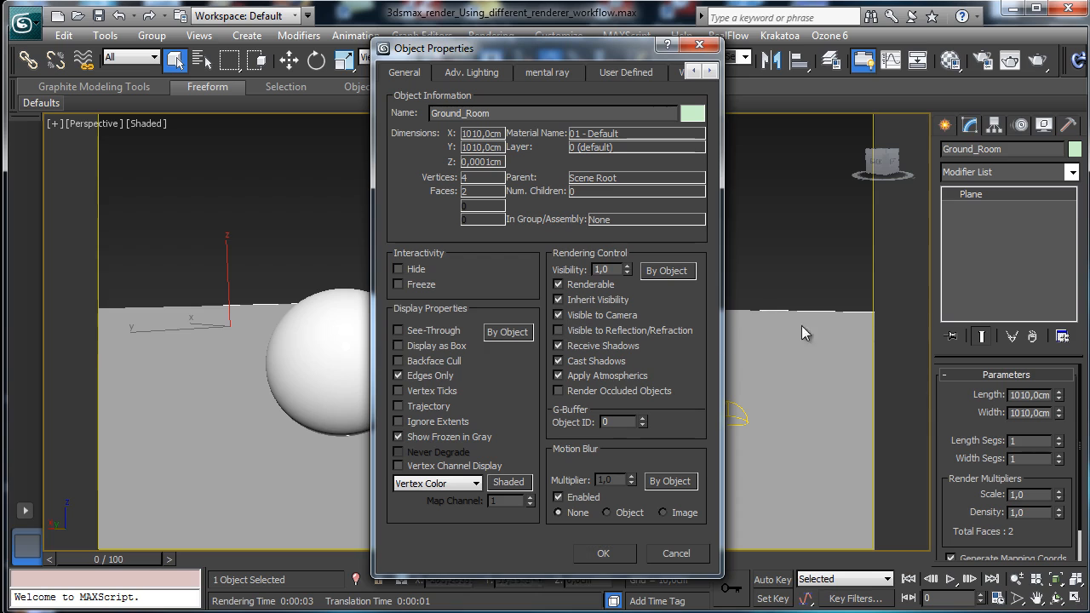
pyautogui.click(614, 554)
# Re-render the perspective view to check the sphere and teapot reflections, and compare the alpha channel with the color image.
pyautogui.click(1037, 60)
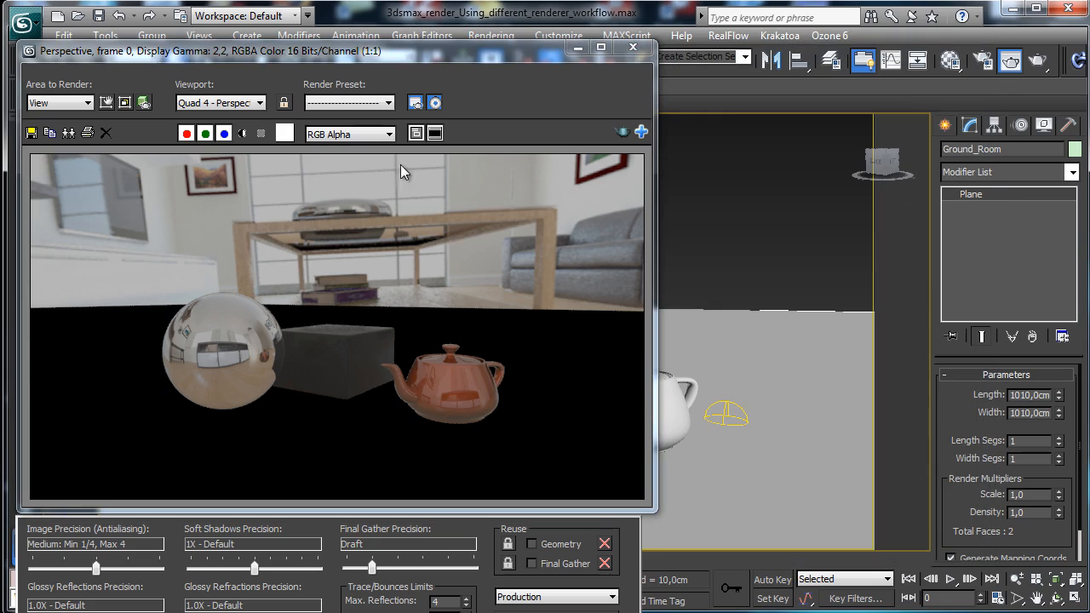
pyautogui.click(243, 134)
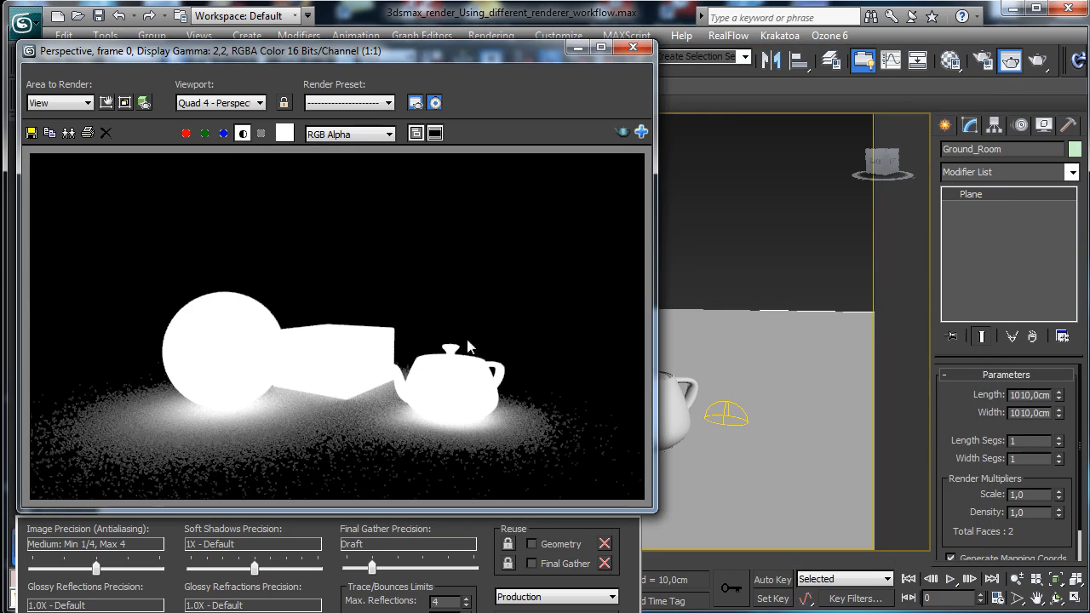
pyautogui.click(244, 134)
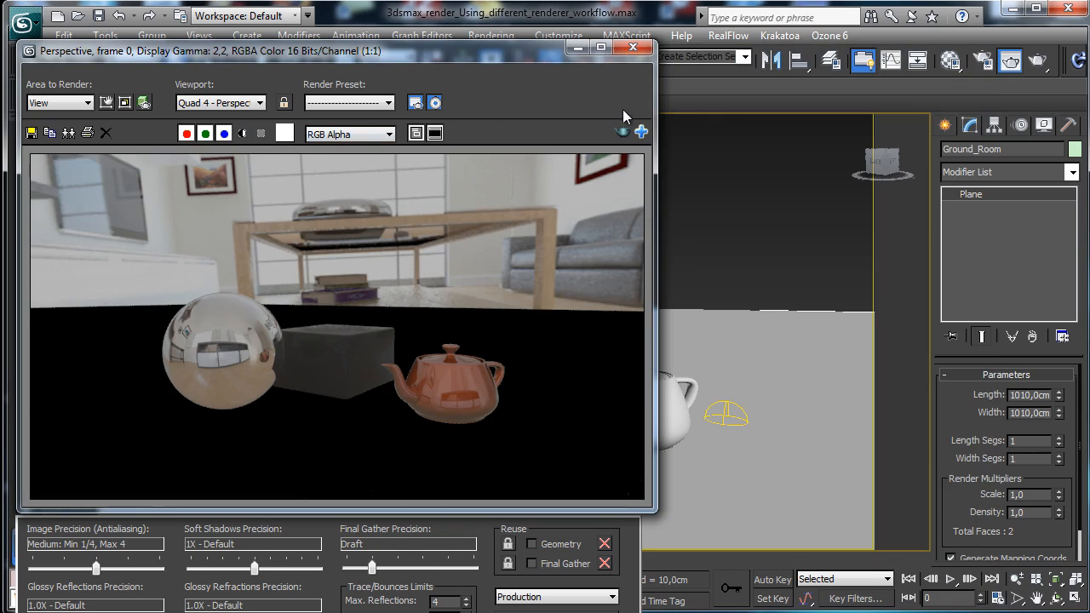
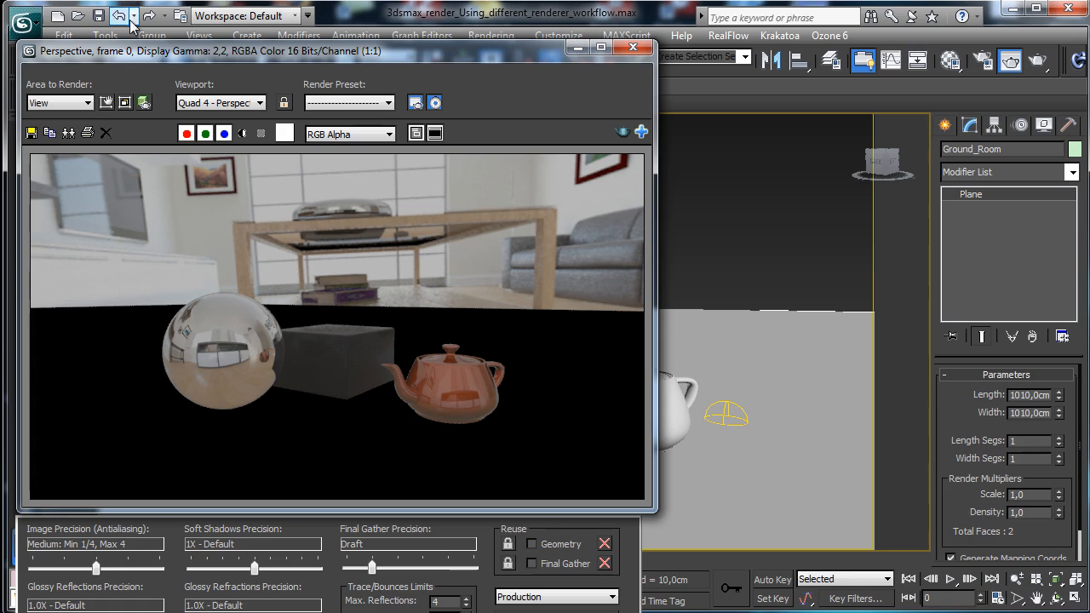
# Create a camera from the current Perspective view and save the scene.
pyautogui.click(99, 24)
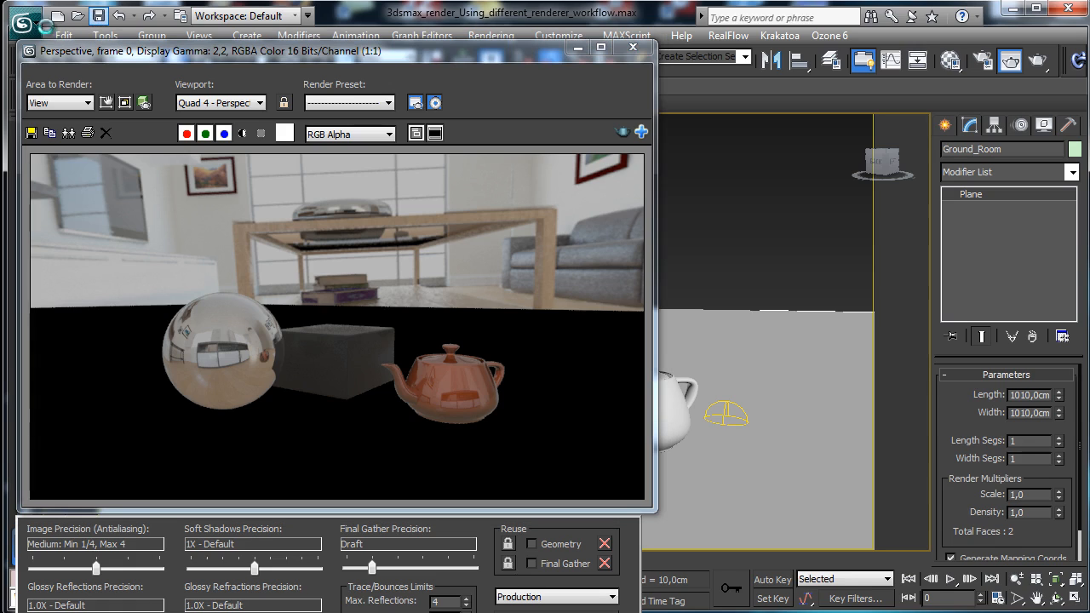
pyautogui.click(573, 51)
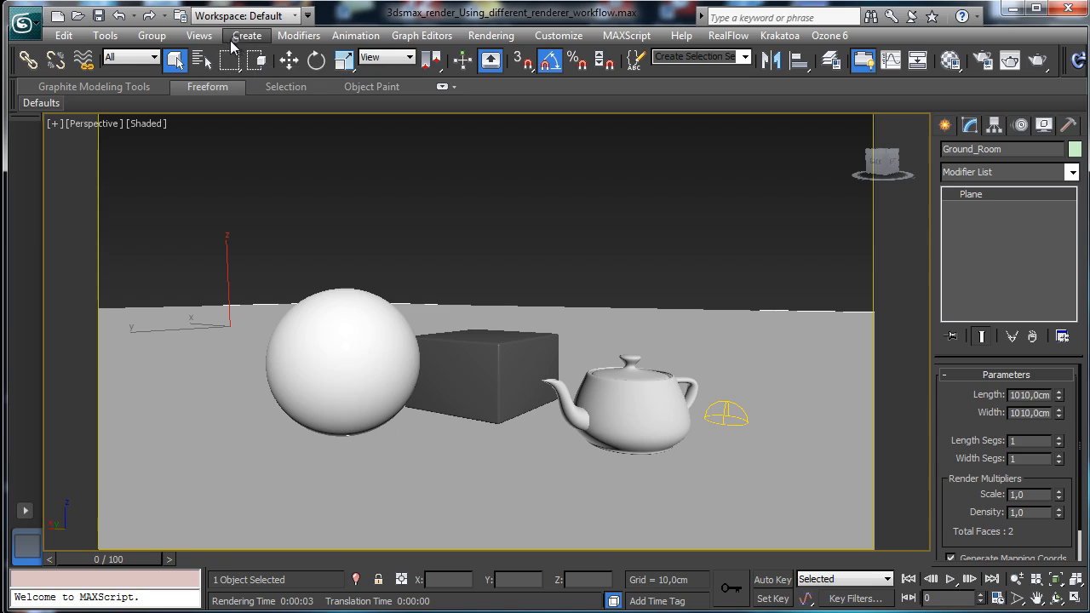
pyautogui.click(204, 35)
pyautogui.moveTo(244, 31)
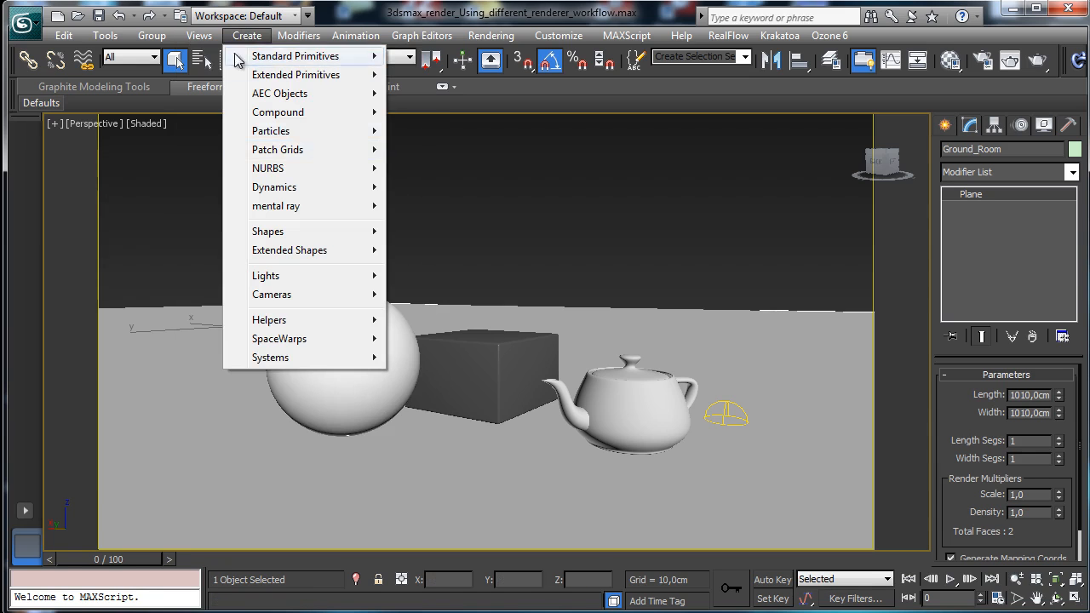
pyautogui.moveTo(200, 35)
pyautogui.click(384, 252)
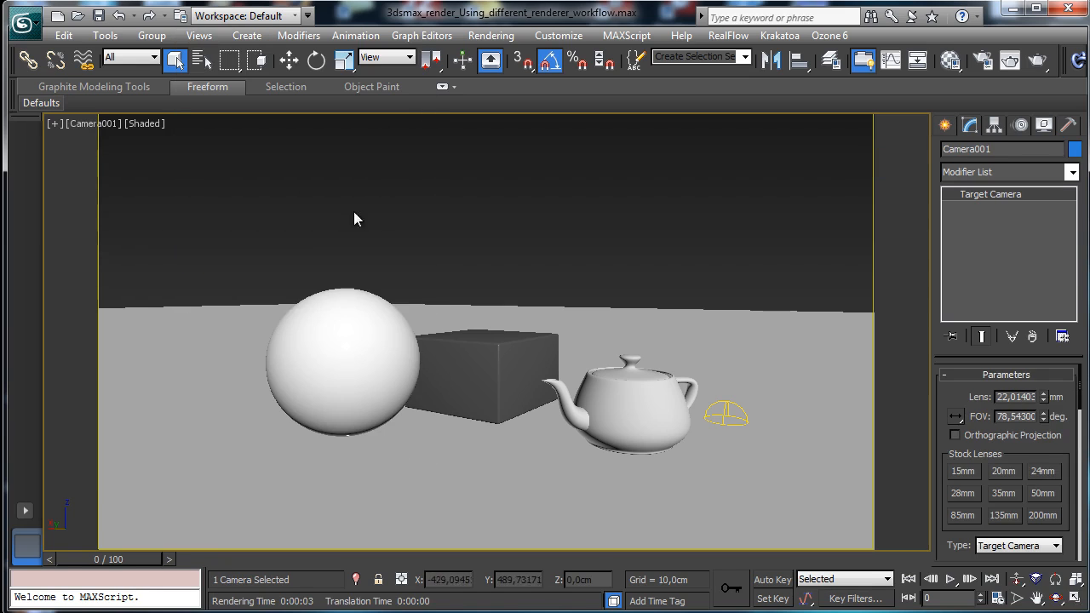
pyautogui.click(98, 17)
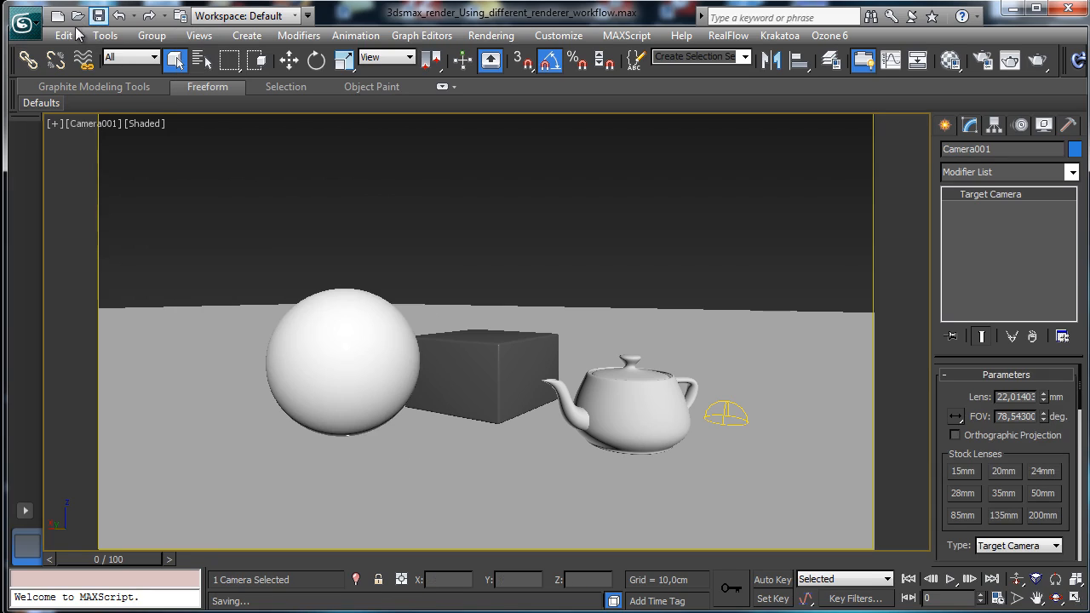
# Open the recent scene 3dsmax_rendering_Photoreal_interior_with_VRay_Part_9.max.
pyautogui.click(24, 27)
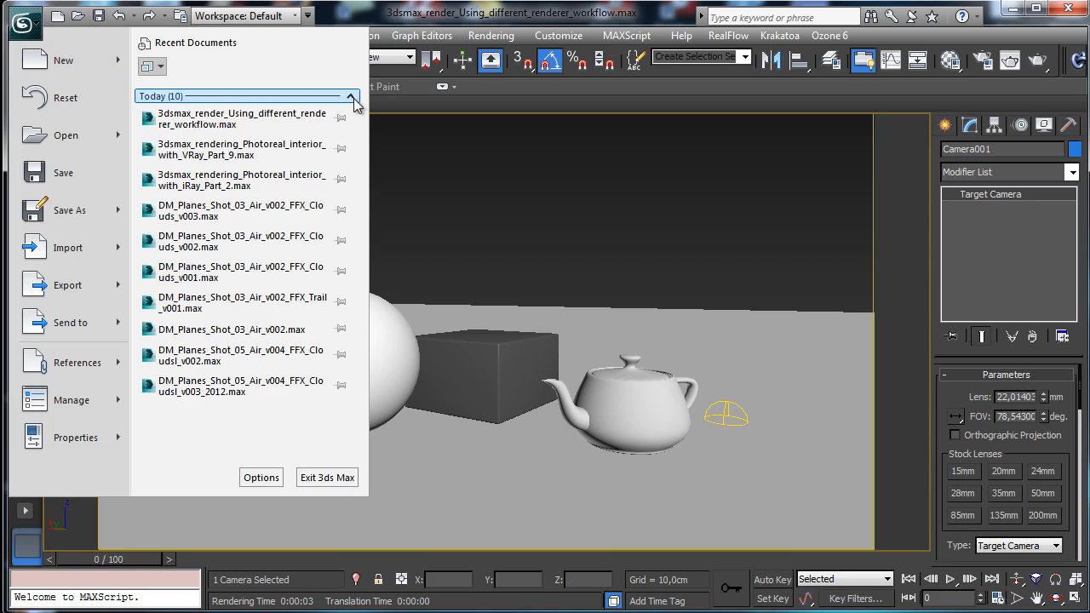
pyautogui.click(255, 153)
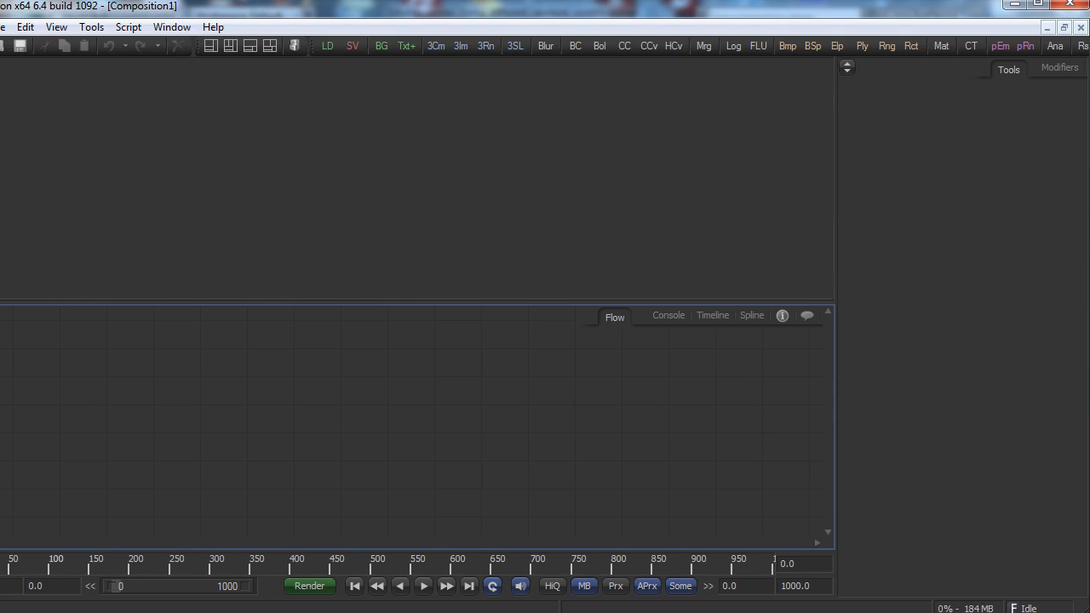
# Switch to Fusion and add a Loader tool to the empty flow of Composition1.
pyautogui.moveTo(0, 197); pyautogui.dragTo(4, 196)
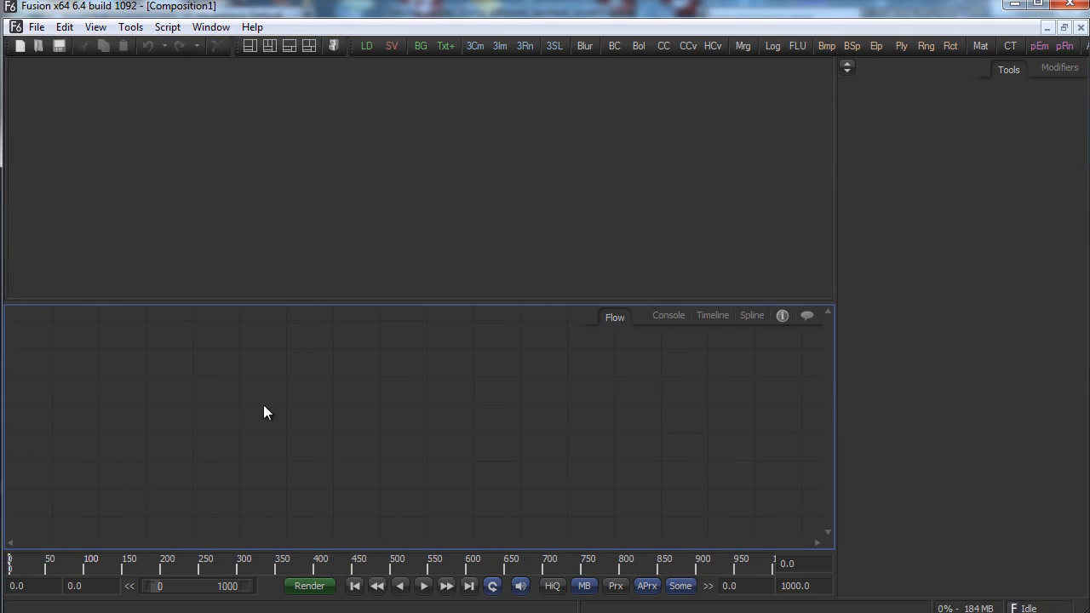
pyautogui.rightClick(288, 401)
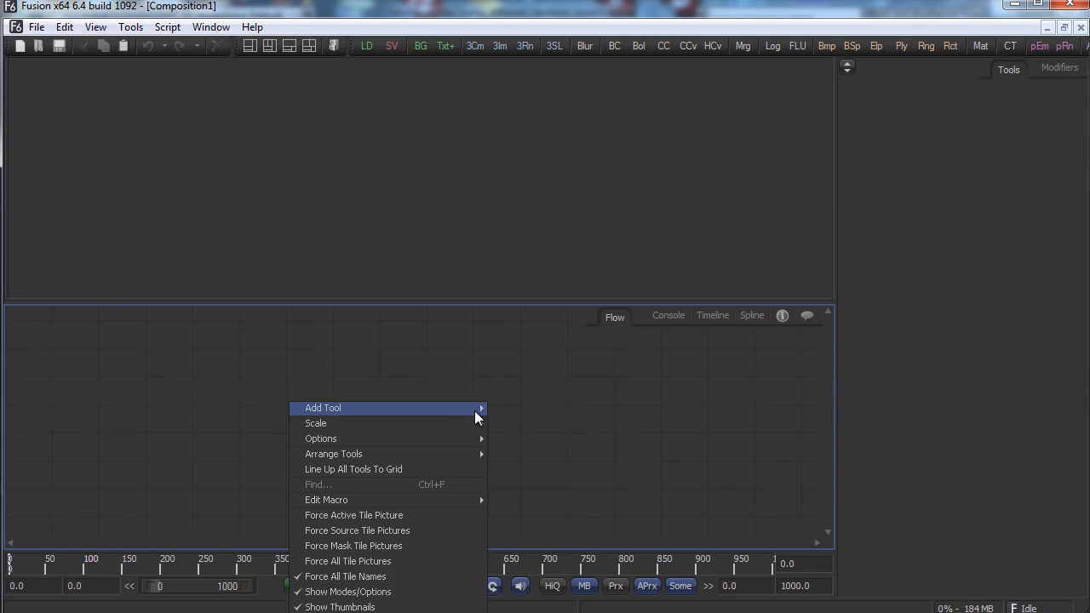
pyautogui.moveTo(561, 594)
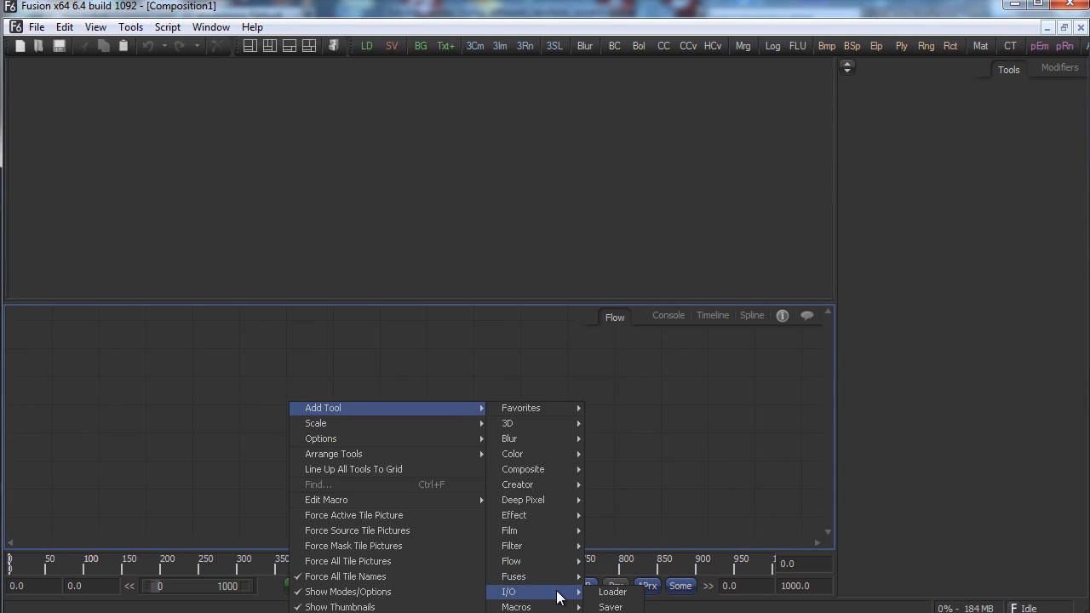
pyautogui.click(632, 594)
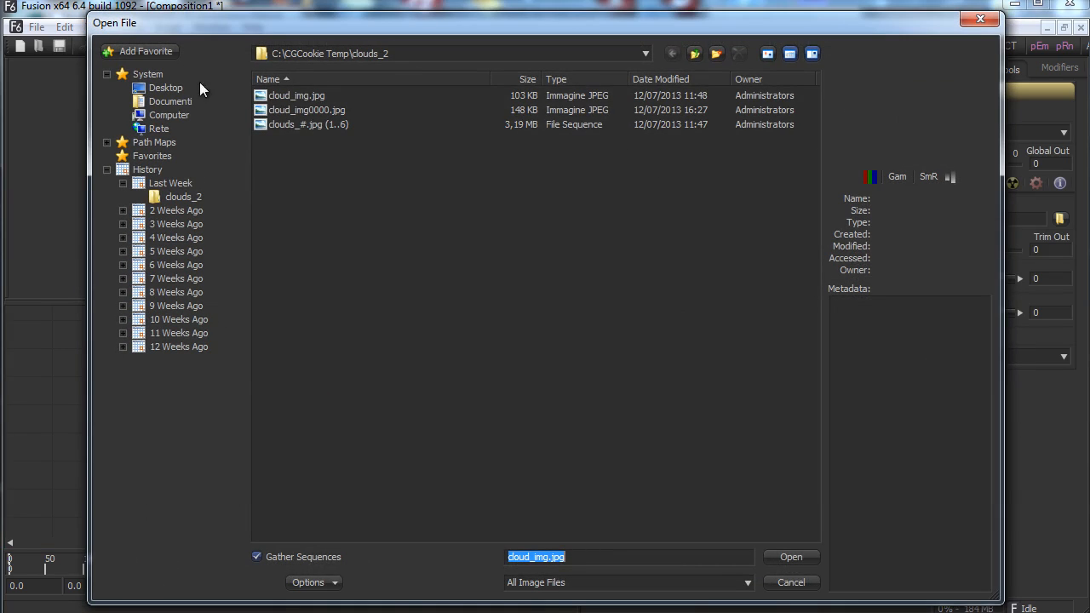
# Load Back_image_VRay.jpg from the tutorials\2013\July\3dsmax_render_Using_different_renderer_workflow folder in Dropbox into the Loader.
pyautogui.click(165, 88)
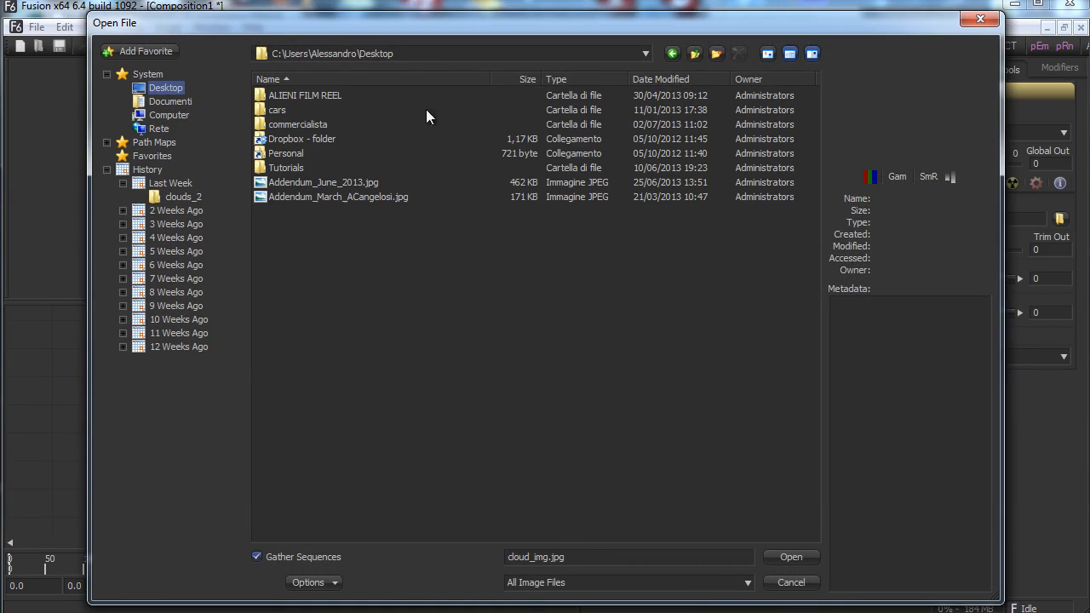
pyautogui.doubleClick(298, 141)
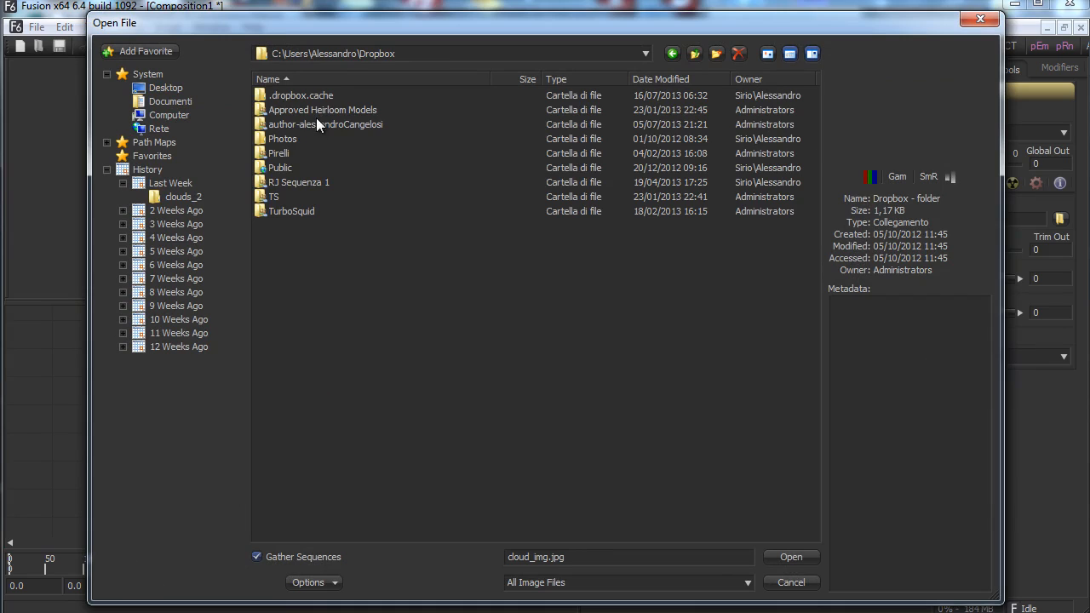
pyautogui.doubleClick(318, 123)
pyautogui.doubleClick(278, 170)
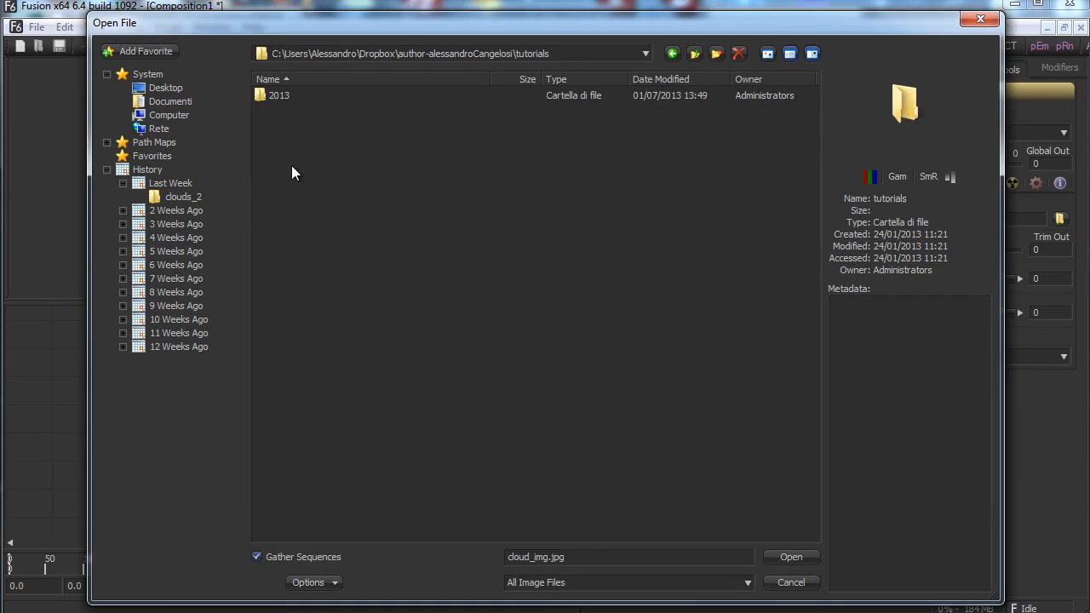
pyautogui.doubleClick(279, 95)
pyautogui.doubleClick(282, 139)
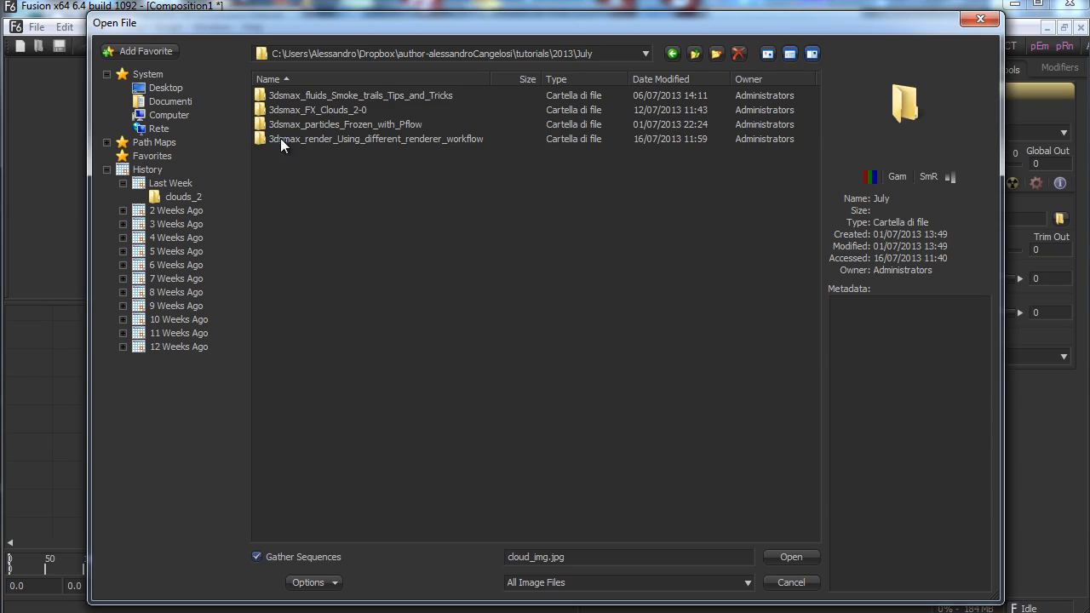
pyautogui.doubleClick(428, 142)
pyautogui.doubleClick(350, 113)
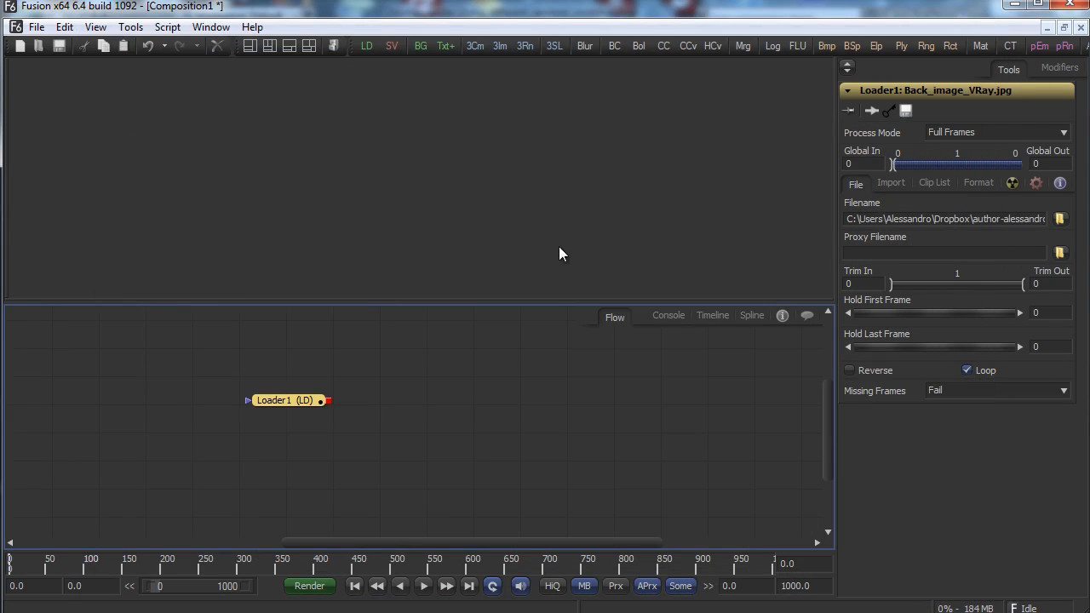
# Enlarge the viewer area, display the background loader in it and fit the image to the view.
pyautogui.moveTo(470, 304); pyautogui.dragTo(468, 382)
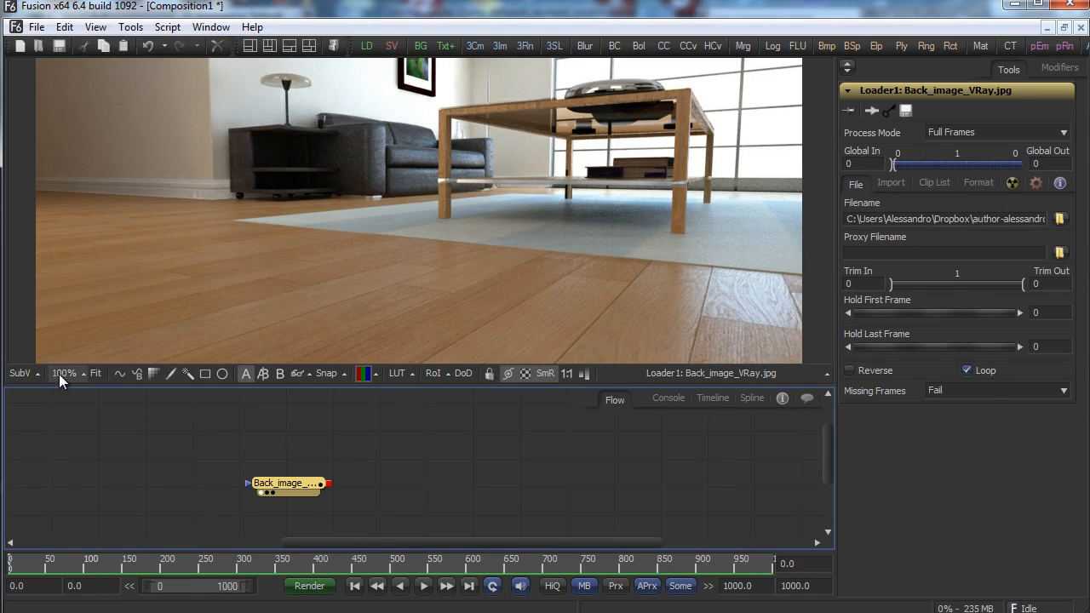
pyautogui.click(60, 373)
pyautogui.click(82, 324)
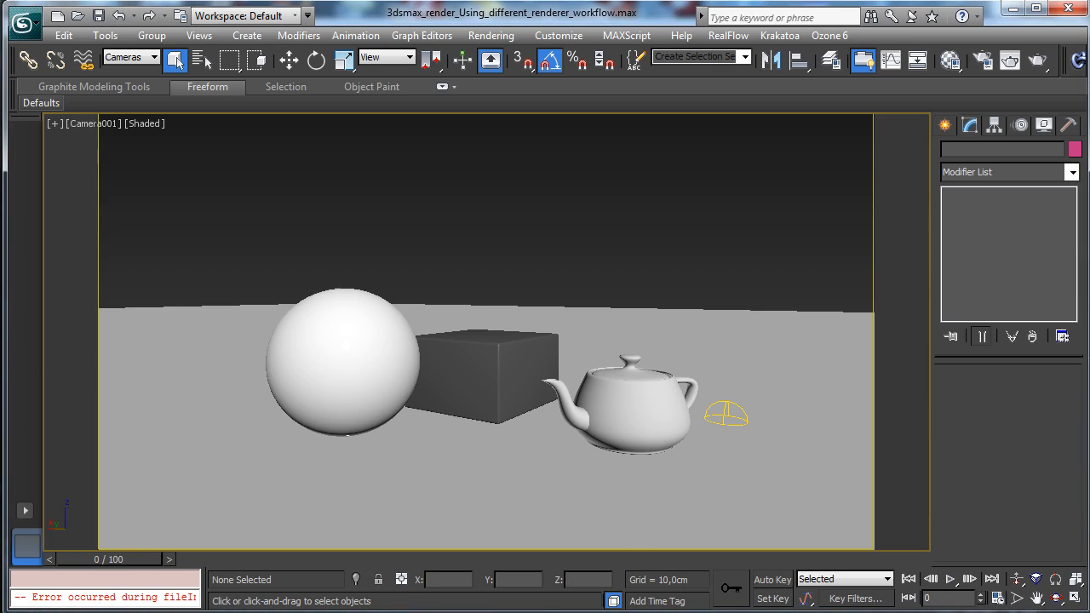
# Switch to 3ds Max, set the render output width to 900 pixels and render the camera view.
pyautogui.click(982, 59)
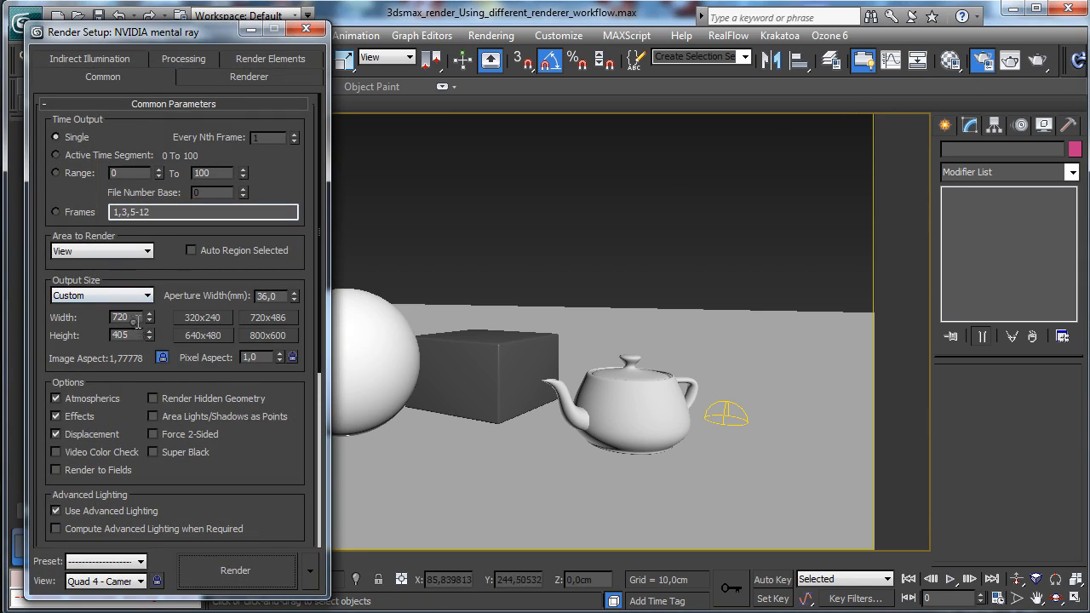
pyautogui.doubleClick(136, 317)
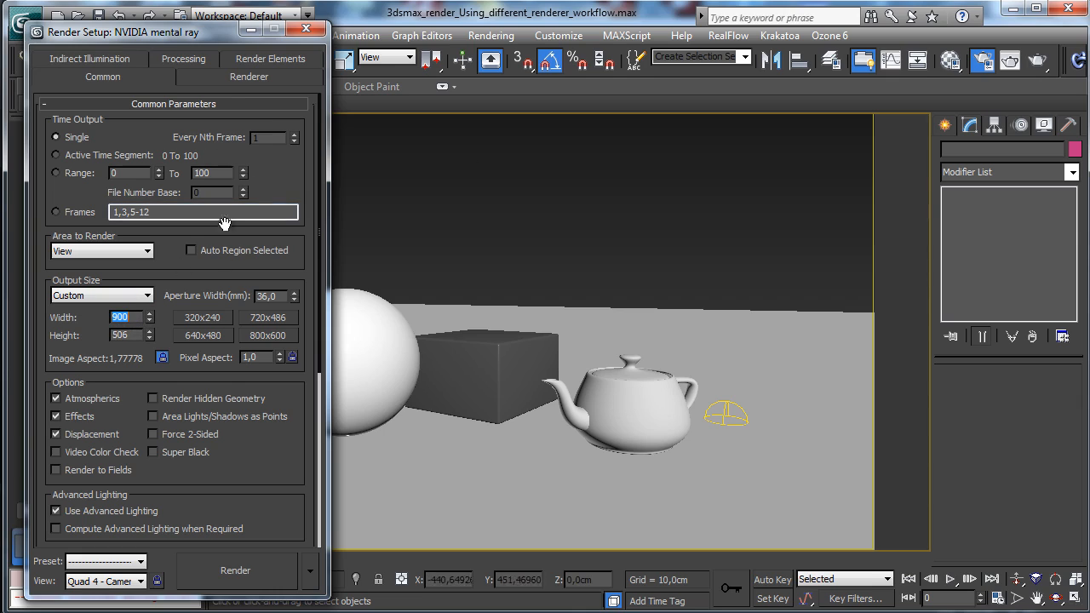
pyautogui.click(230, 568)
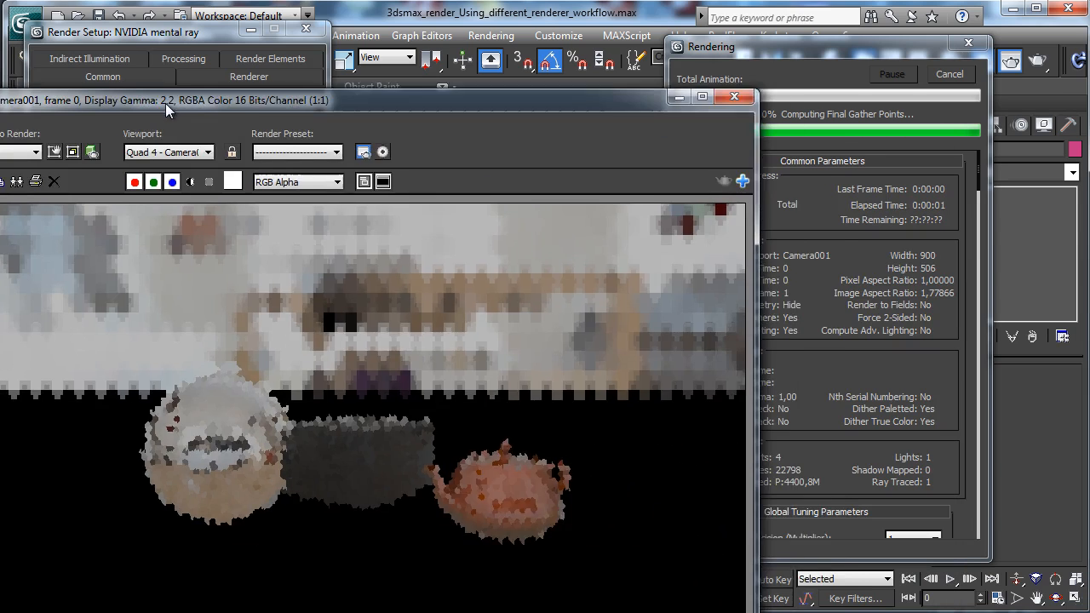
# Bring the rendered frame fully into view and inspect its alpha channel.
pyautogui.moveTo(168, 109); pyautogui.dragTo(247, 38)
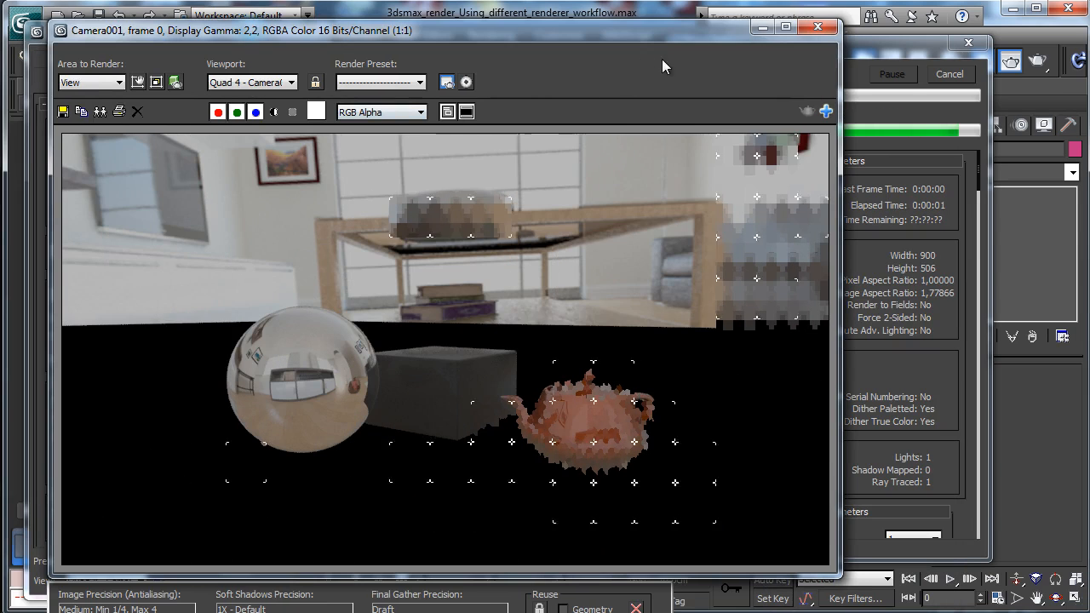
pyautogui.click(273, 112)
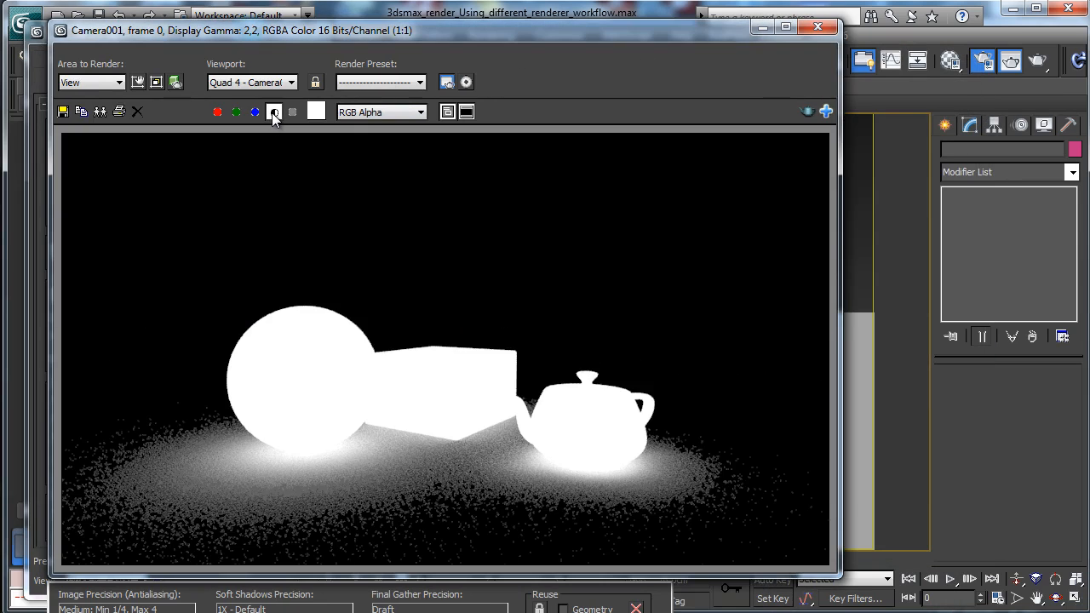
pyautogui.click(275, 114)
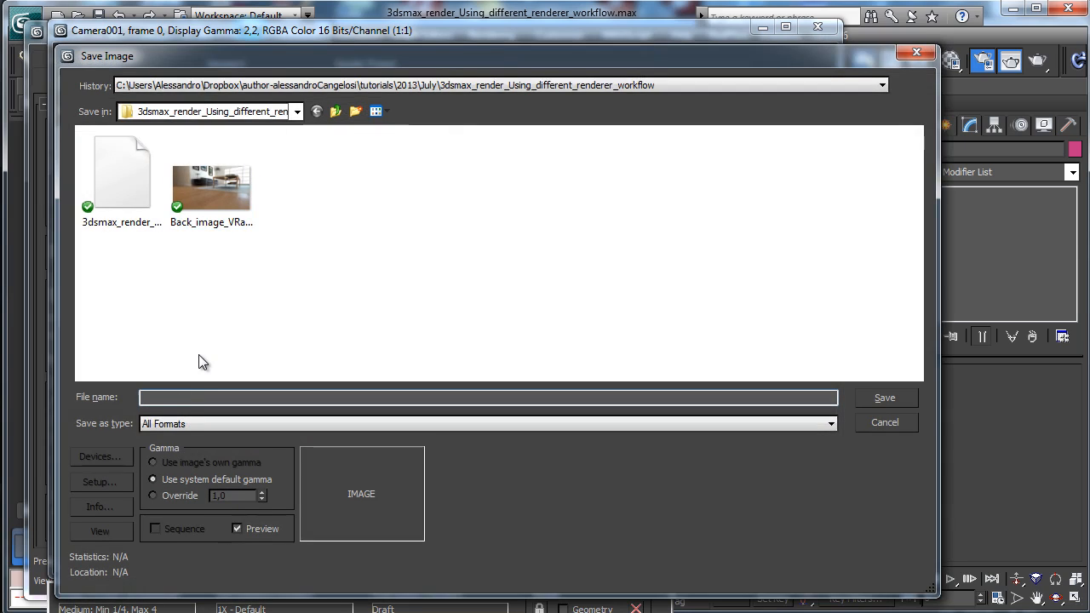
# Save the rendered image as Object_MRay.tif in 16-bit Color with no compression.
pyautogui.write('Object_MRay')
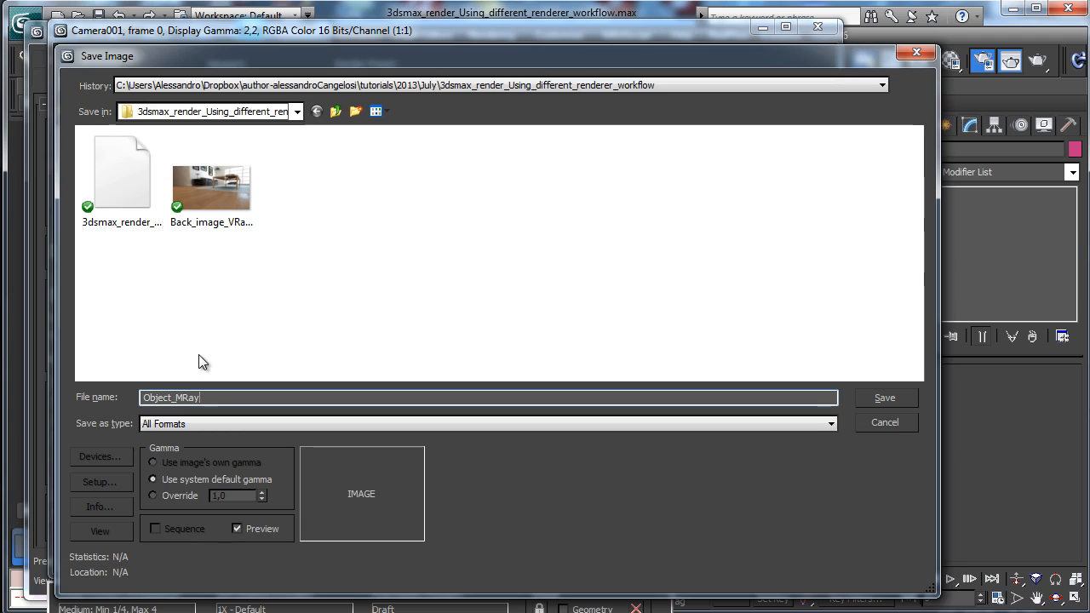
pyautogui.write('.tif')
pyautogui.press('Return')
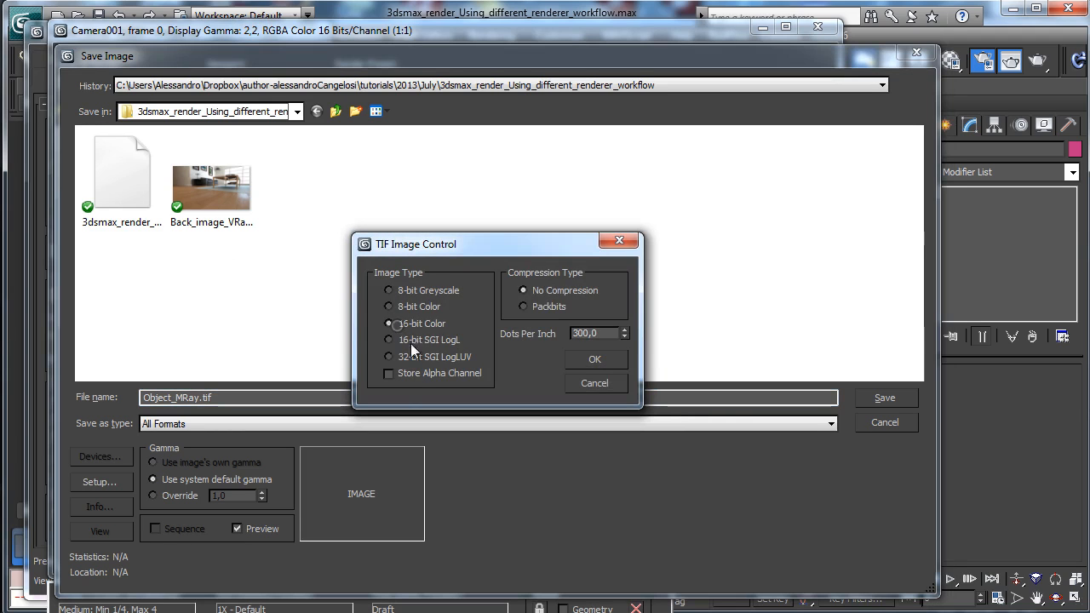
pyautogui.click(596, 359)
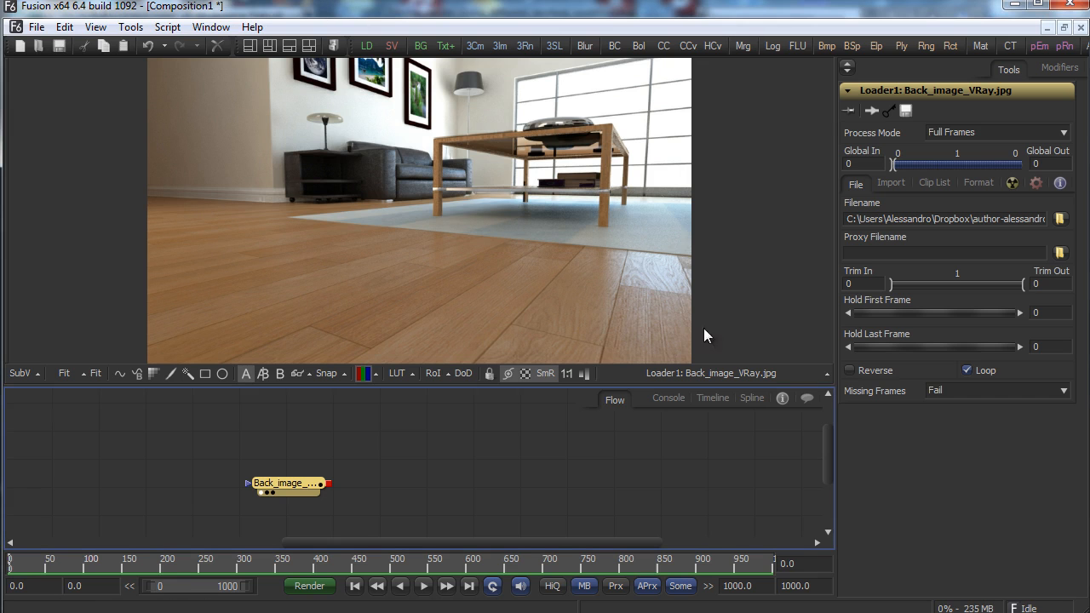
# Switch to Fusion and add a second Loader tool with the image Object_MRay.tif.
pyautogui.rightClick(426, 458)
pyautogui.moveTo(596, 464)
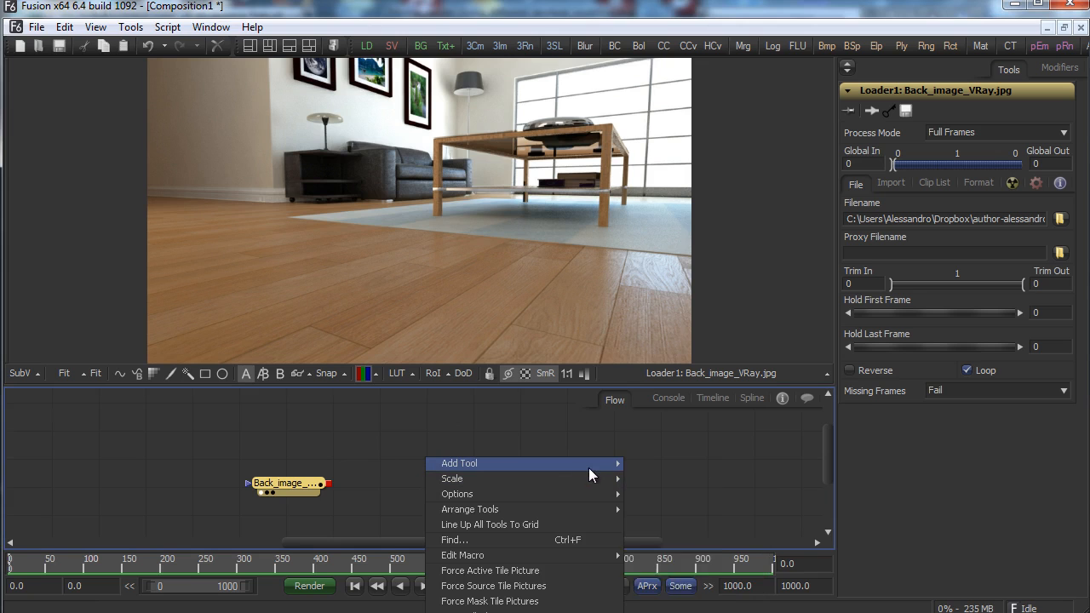
pyautogui.click(749, 612)
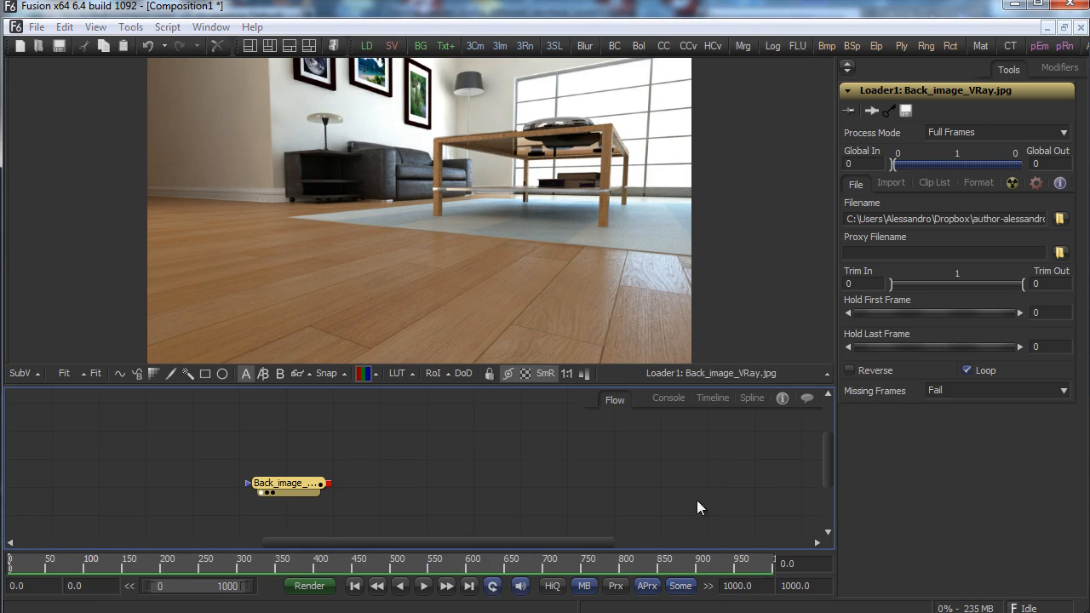
pyautogui.doubleClick(318, 126)
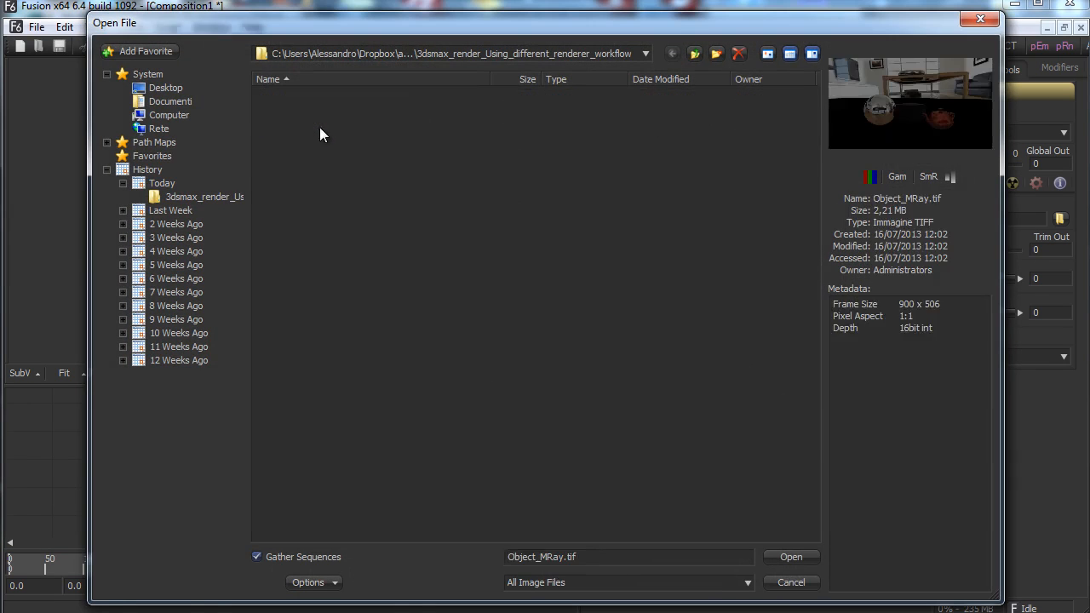
# Arrange the object loader above the background loader and add a Merge tool beside them.
pyautogui.moveTo(425, 466); pyautogui.dragTo(284, 432)
pyautogui.moveTo(285, 485); pyautogui.dragTo(209, 495)
pyautogui.rightClick(305, 487)
pyautogui.moveTo(481, 494)
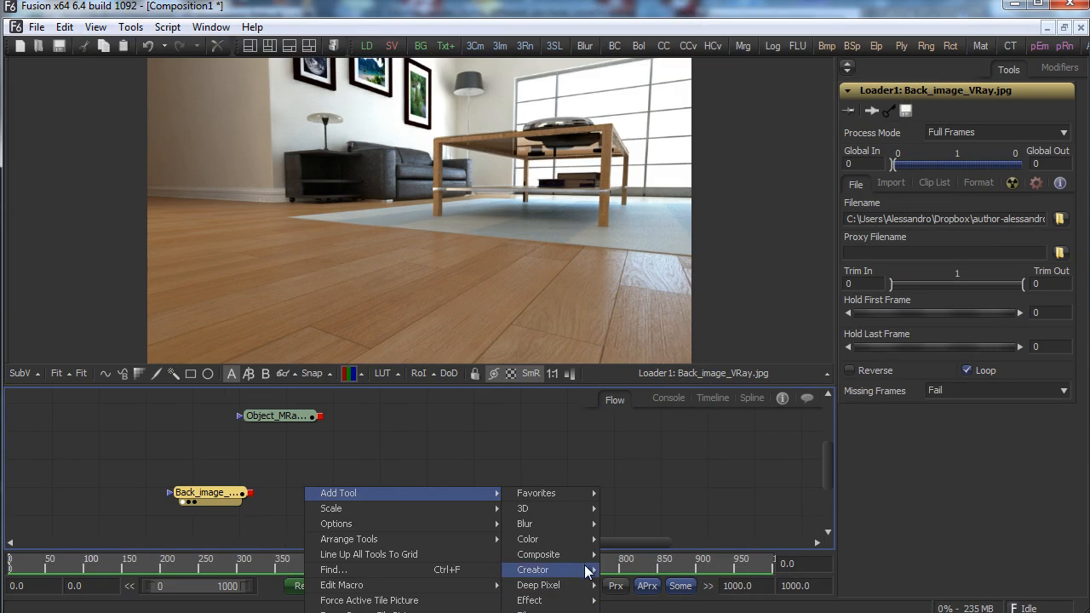
pyautogui.moveTo(590, 555)
pyautogui.click(626, 570)
pyautogui.moveTo(298, 486); pyautogui.dragTo(362, 500)
# Connect the background image to the Merge background input and the object render to its foreground input, and view the Merge.
pyautogui.moveTo(250, 493); pyautogui.dragTo(324, 503)
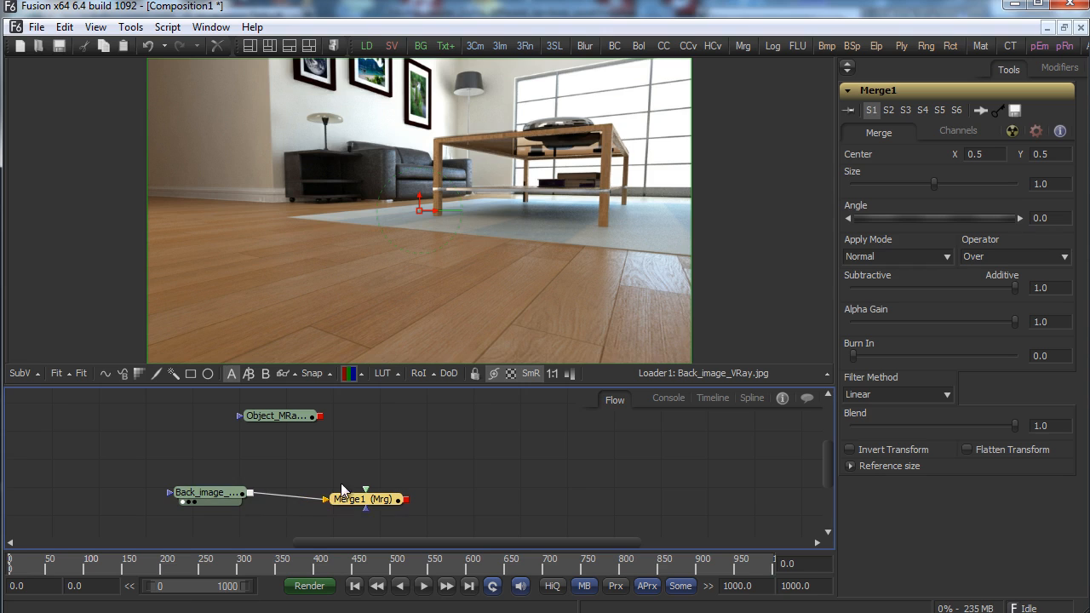
pyautogui.moveTo(324, 422); pyautogui.dragTo(349, 457)
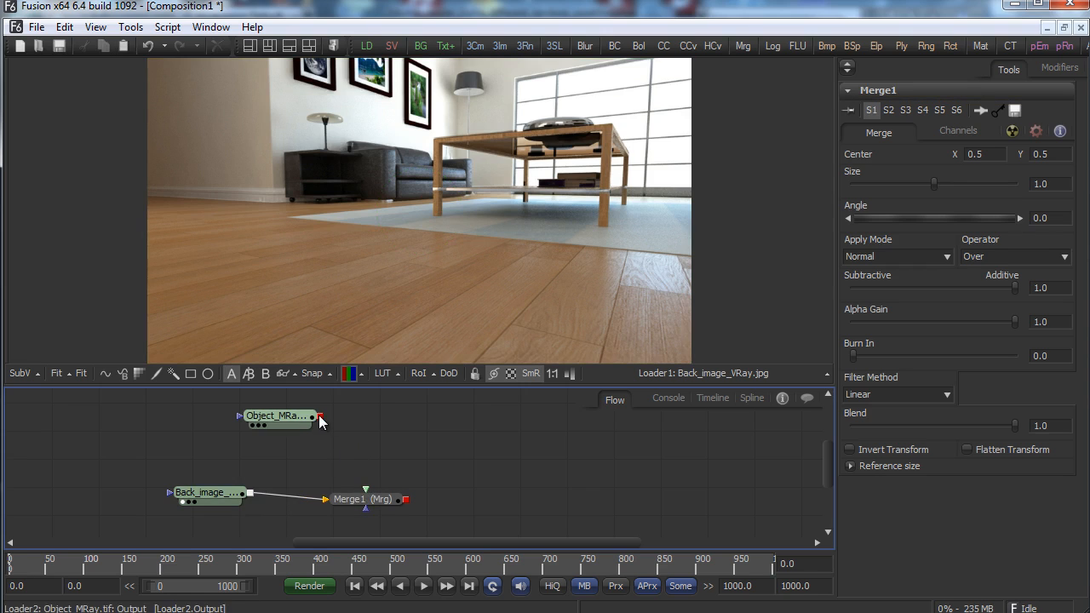
pyautogui.moveTo(317, 415)
pyautogui.mouseDown()
pyautogui.moveTo(366, 499)
pyautogui.moveTo(474, 375)
pyautogui.moveTo(662, 286)
pyautogui.mouseUp()
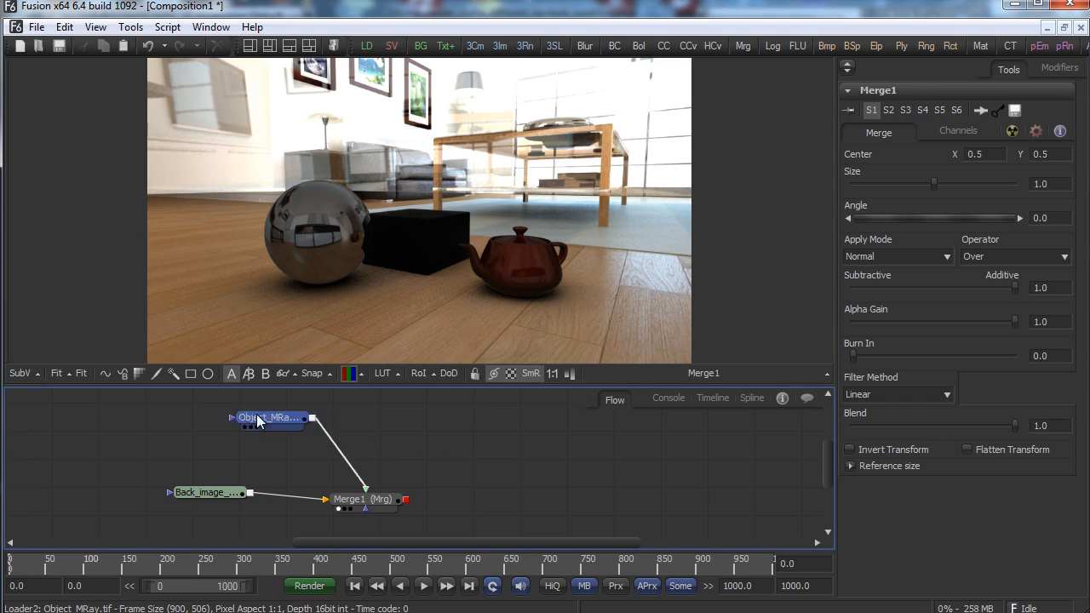
# Shift the Object_MRay loader to make room and add a Color Corrector tool to the flow.
pyautogui.moveTo(257, 415); pyautogui.dragTo(194, 425)
pyautogui.rightClick(316, 429)
pyautogui.moveTo(358, 451)
pyautogui.moveTo(495, 437)
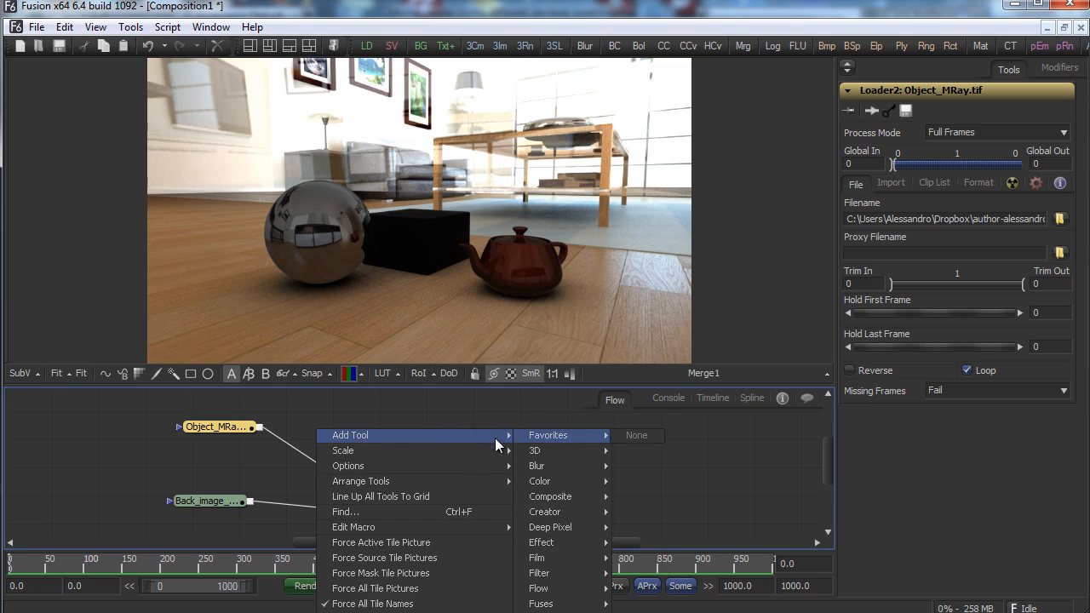
pyautogui.moveTo(584, 502)
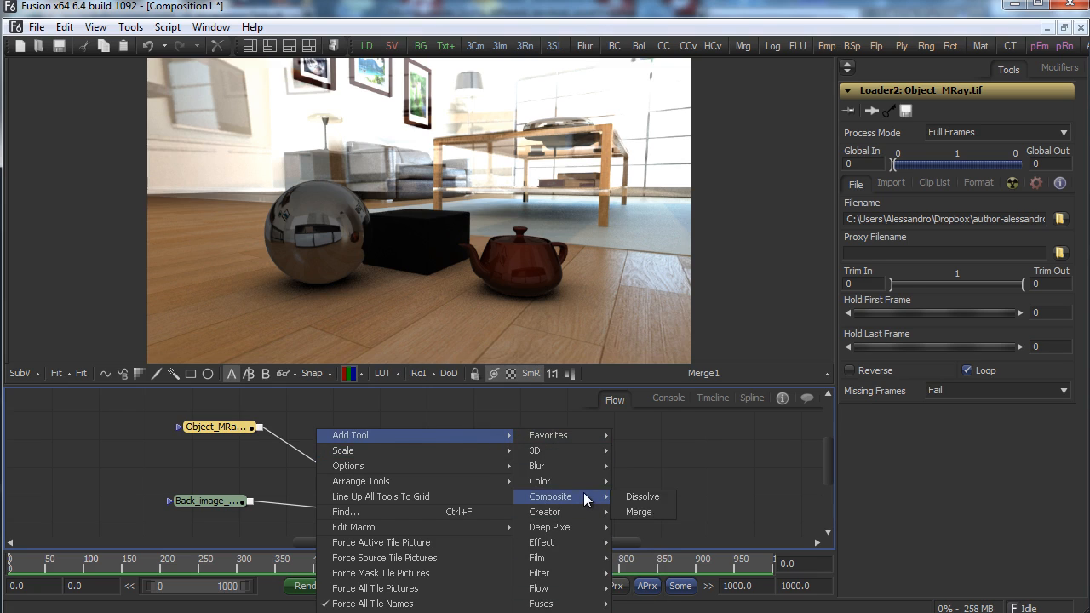
pyautogui.moveTo(588, 482)
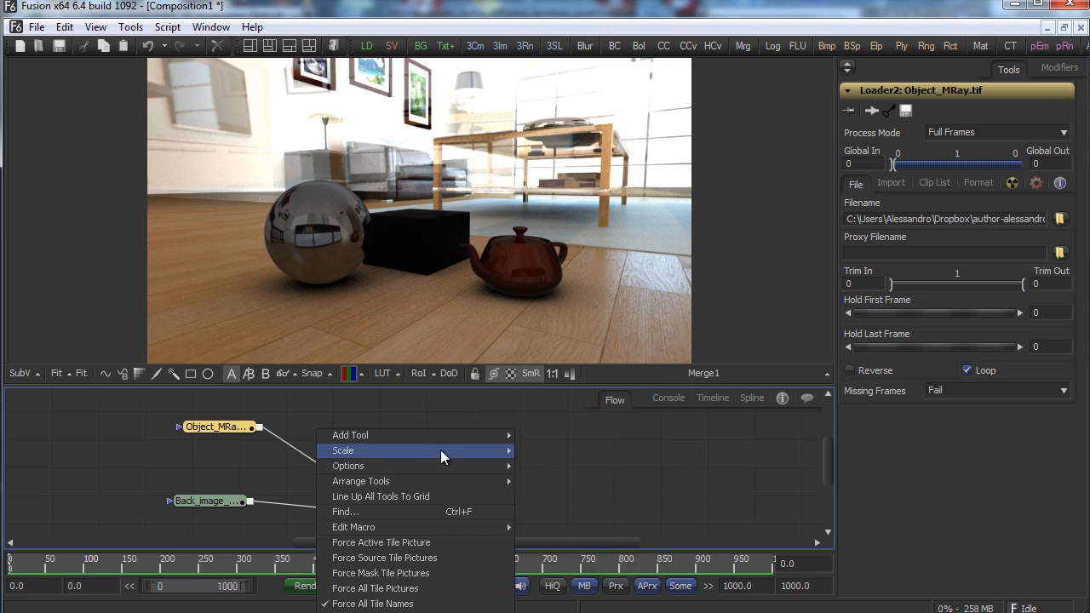
pyautogui.moveTo(572, 439)
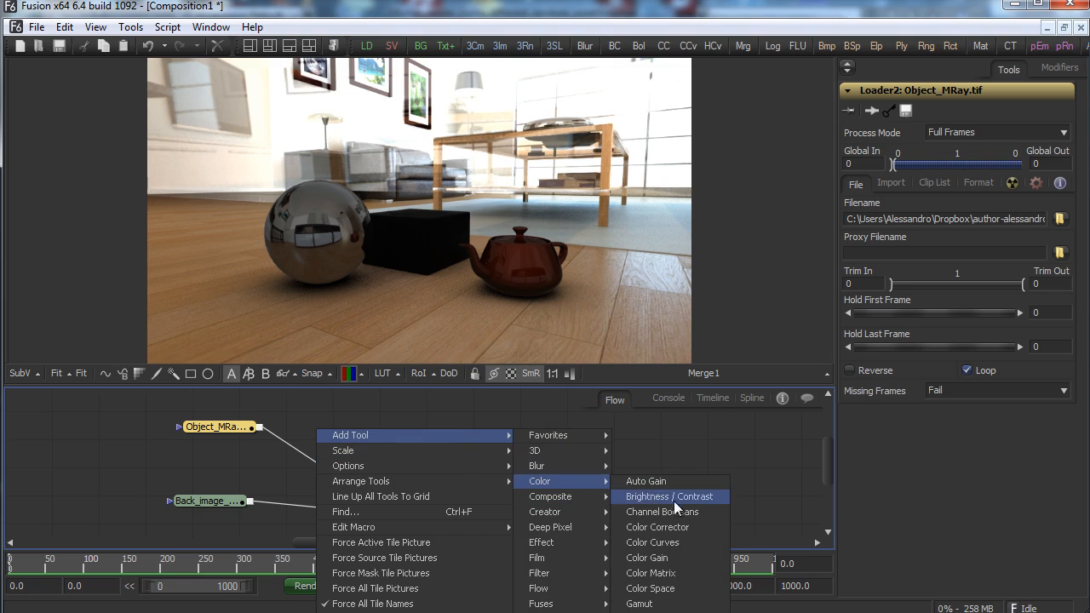
pyautogui.click(658, 527)
# Place the Color Corrector above the Merge and route the object render through it into the Merge's foreground input.
pyautogui.moveTo(320, 430); pyautogui.dragTo(367, 434)
pyautogui.moveTo(261, 429); pyautogui.dragTo(322, 432)
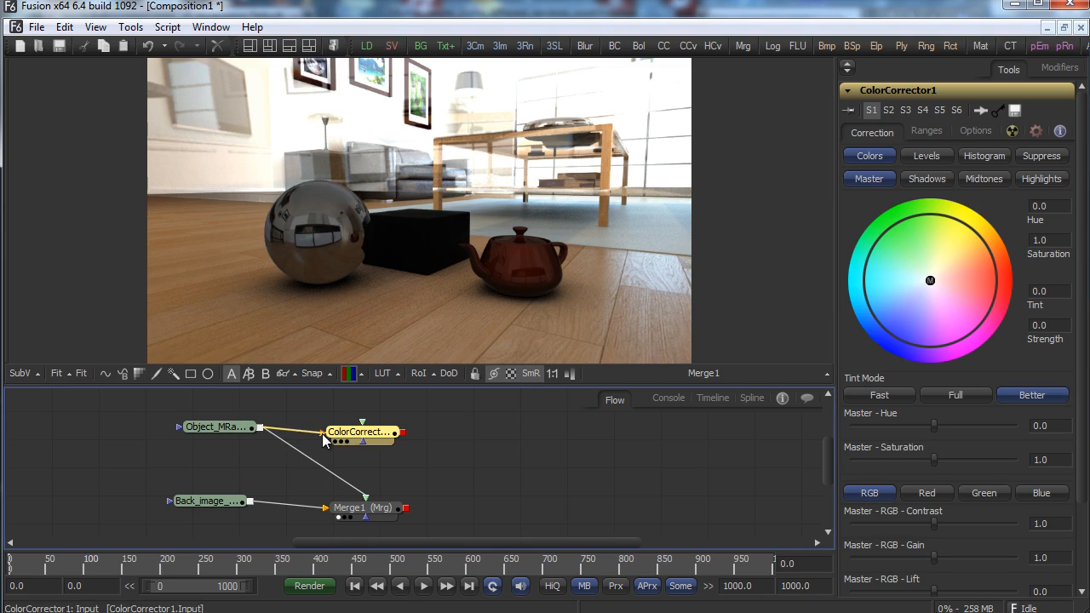
pyautogui.moveTo(403, 432); pyautogui.dragTo(365, 499)
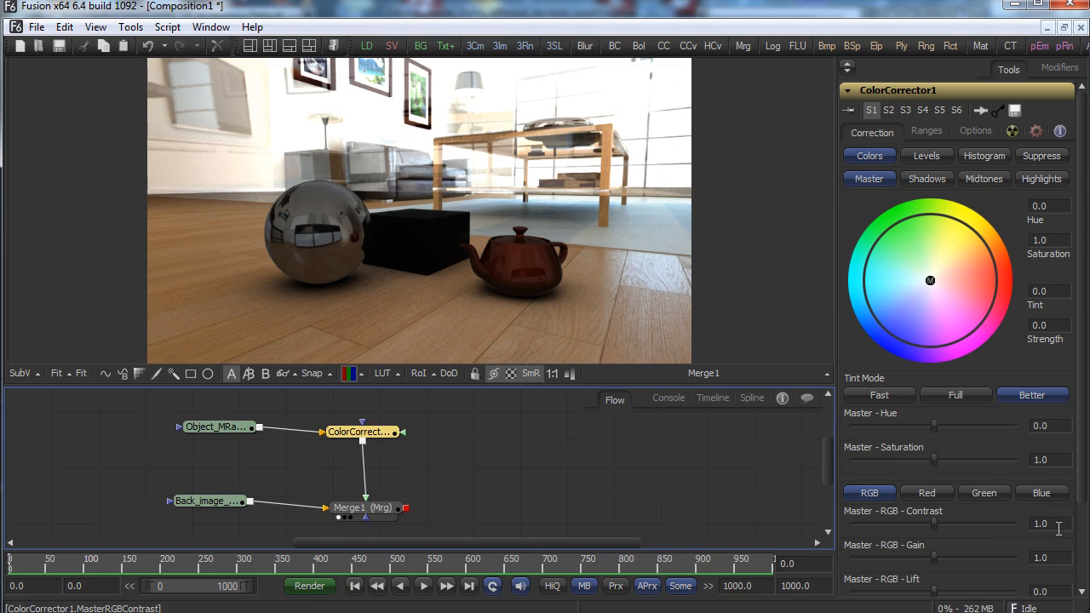
# Set the Color Corrector's Master RGB Gamma to 2.2.
pyautogui.scroll(-2, 1056, 528)
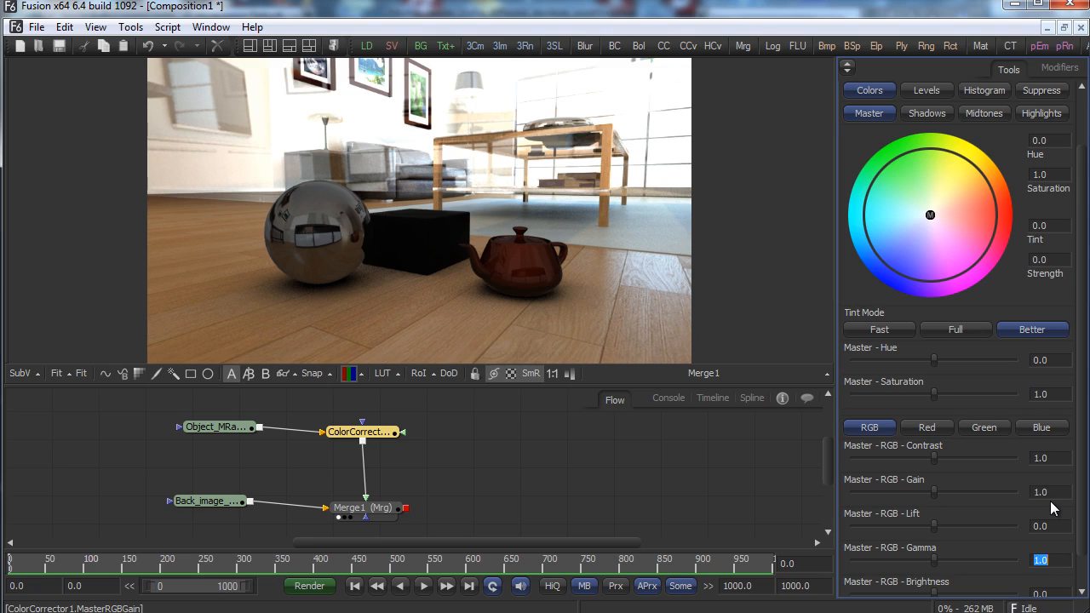
pyautogui.write('2.2')
pyautogui.press('Tab')
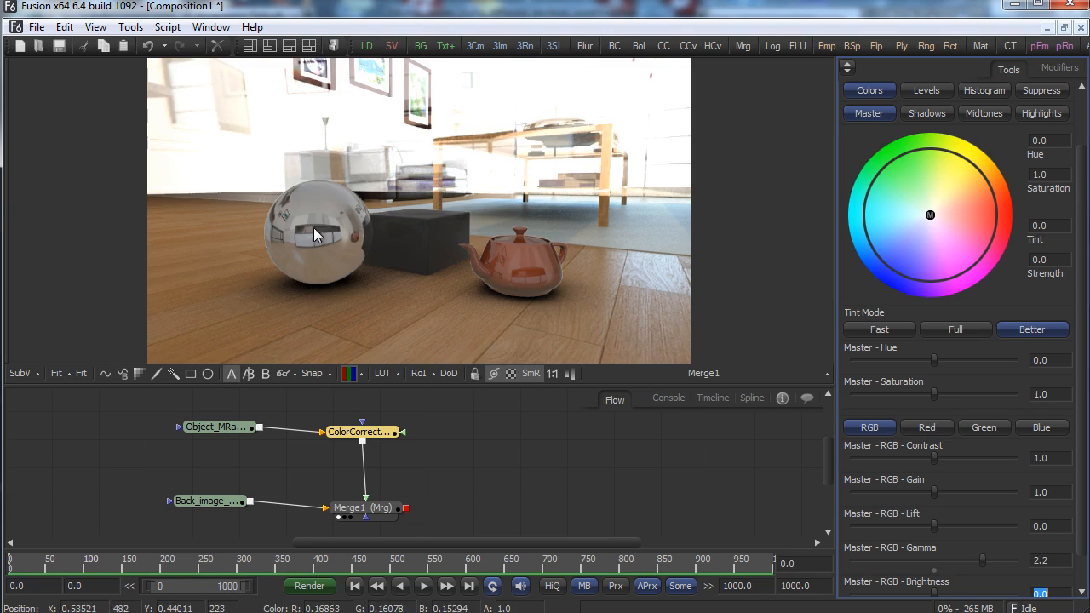
# Move the Object_MRay loader further from the Color Corrector and enable Post-Multiply by Alpha in its import options.
pyautogui.moveTo(222, 434); pyautogui.dragTo(178, 435)
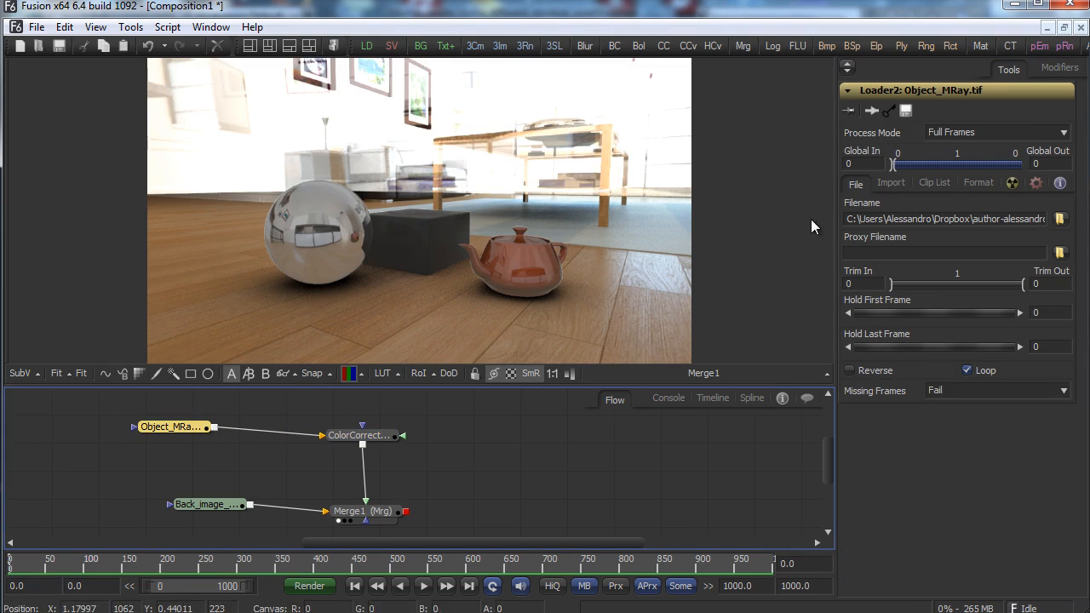
pyautogui.click(891, 184)
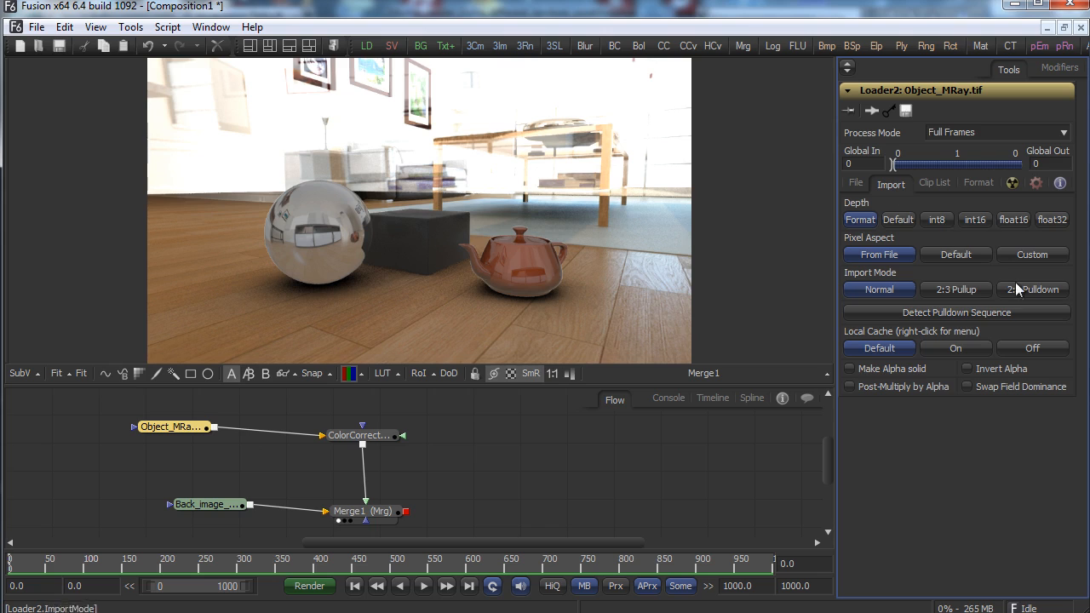
pyautogui.click(849, 387)
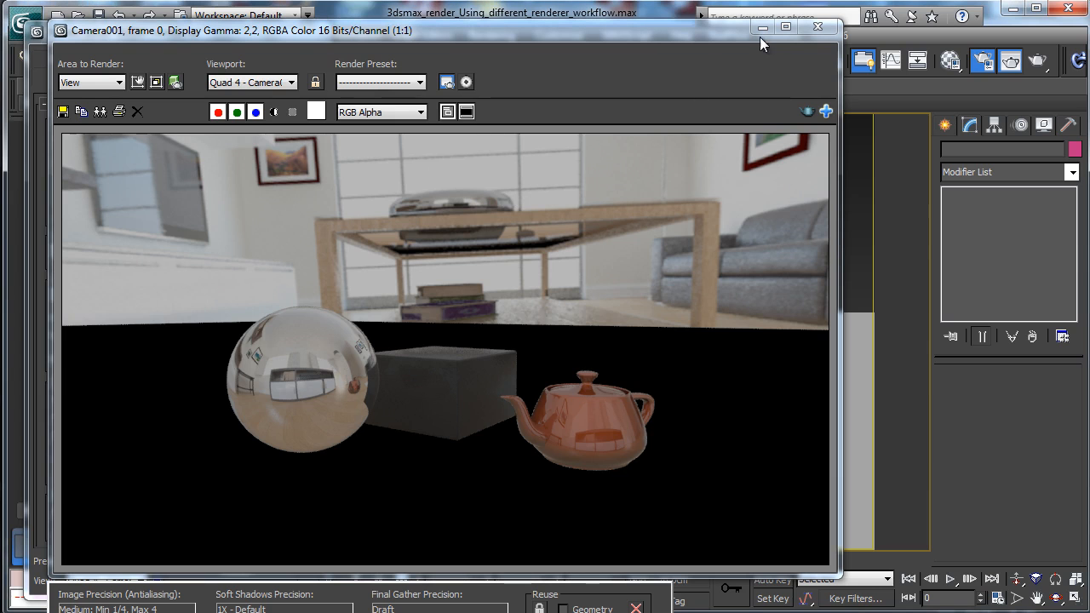
# In 3ds Max, minimize the rendered frame and set the Chrome material's reflection glossiness to 0.75.
pyautogui.click(762, 29)
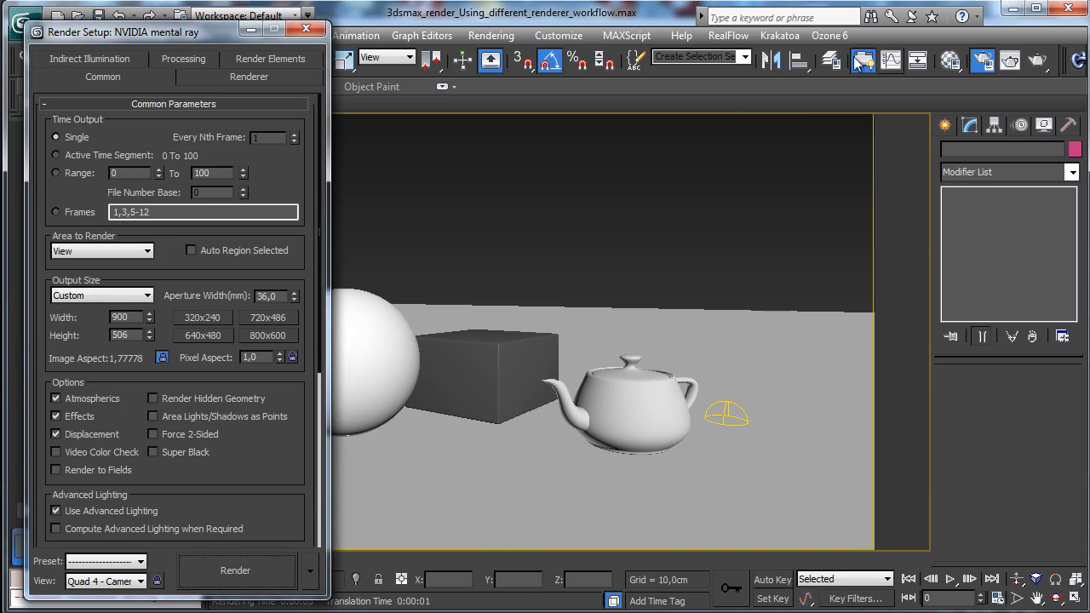
pyautogui.click(948, 61)
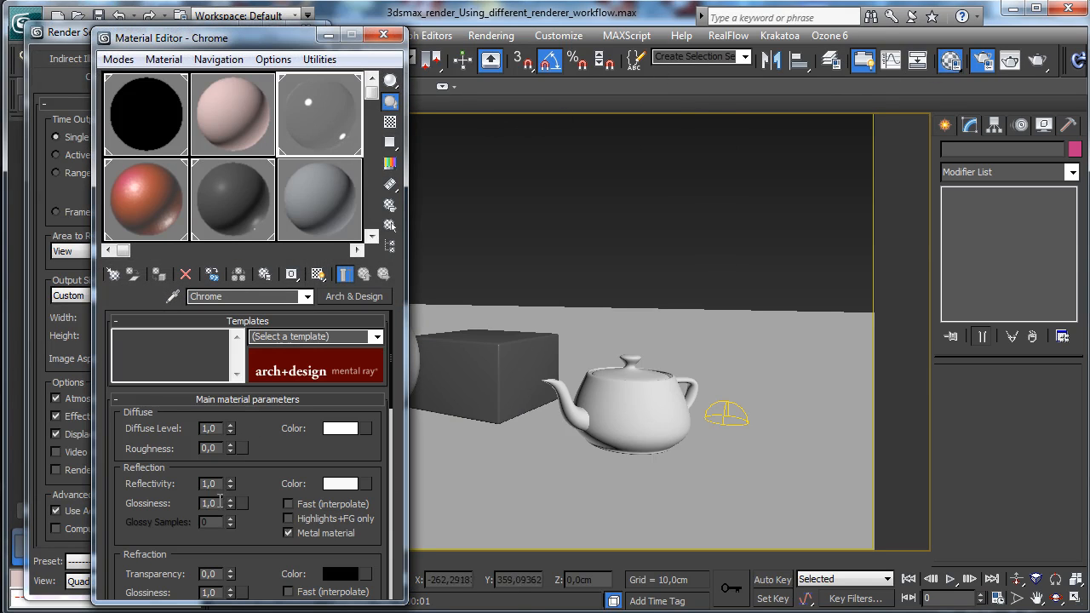
pyautogui.click(219, 504)
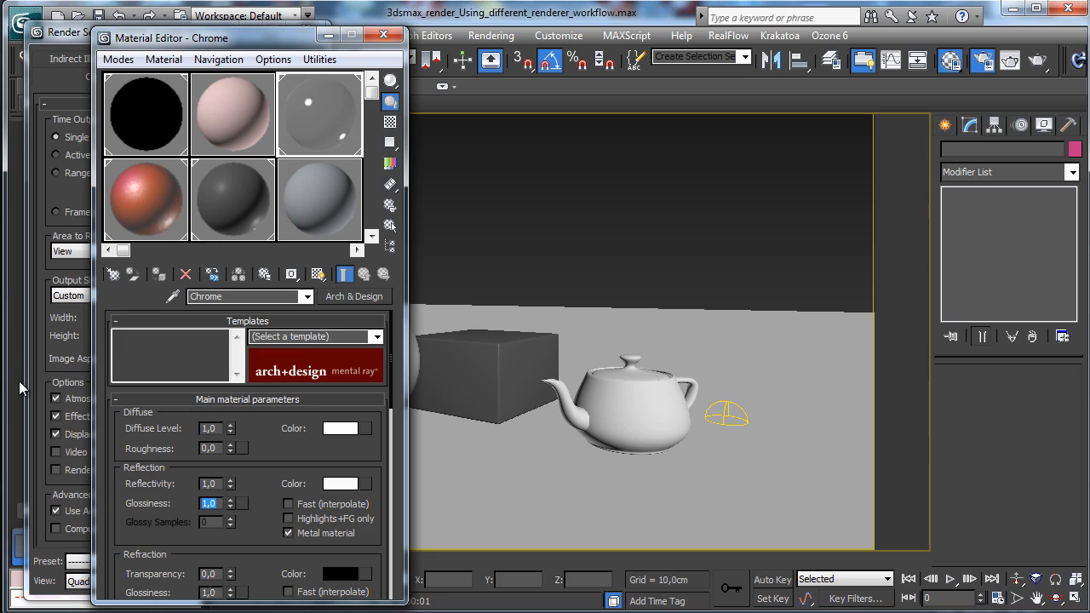
pyautogui.press('Return')
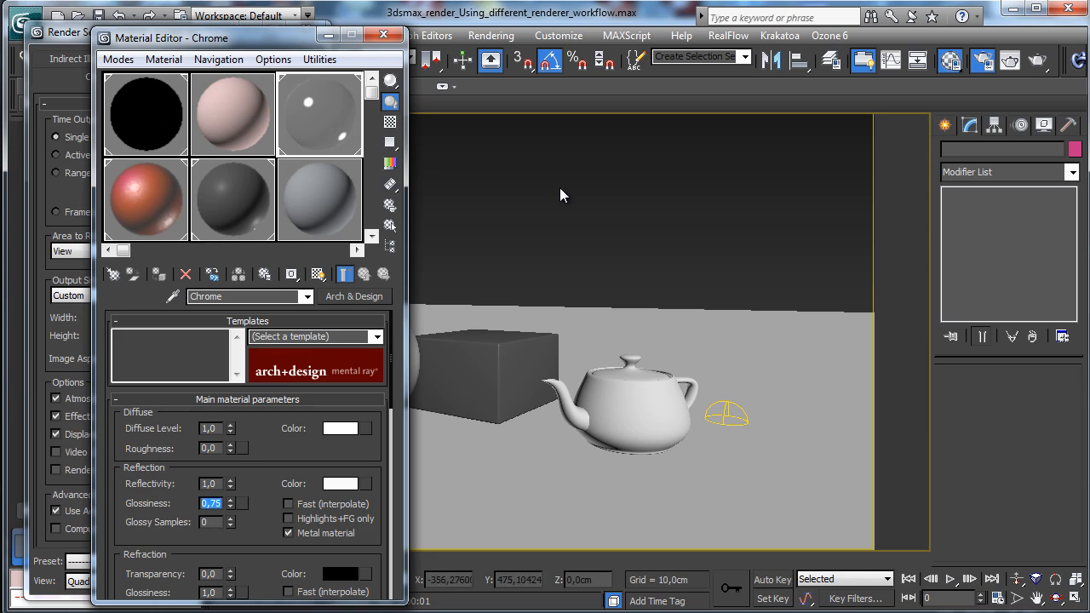
pyautogui.click(383, 34)
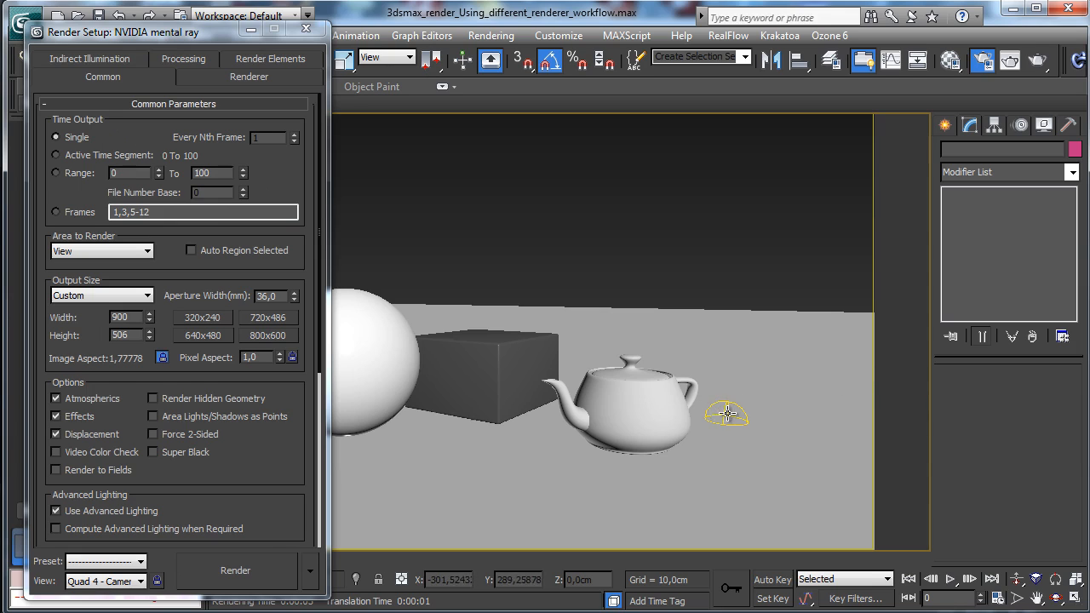
# Close the render setup, set the selection filter to All and set the Sky001 skylight's multiplier to 1.25.
pyautogui.click(306, 28)
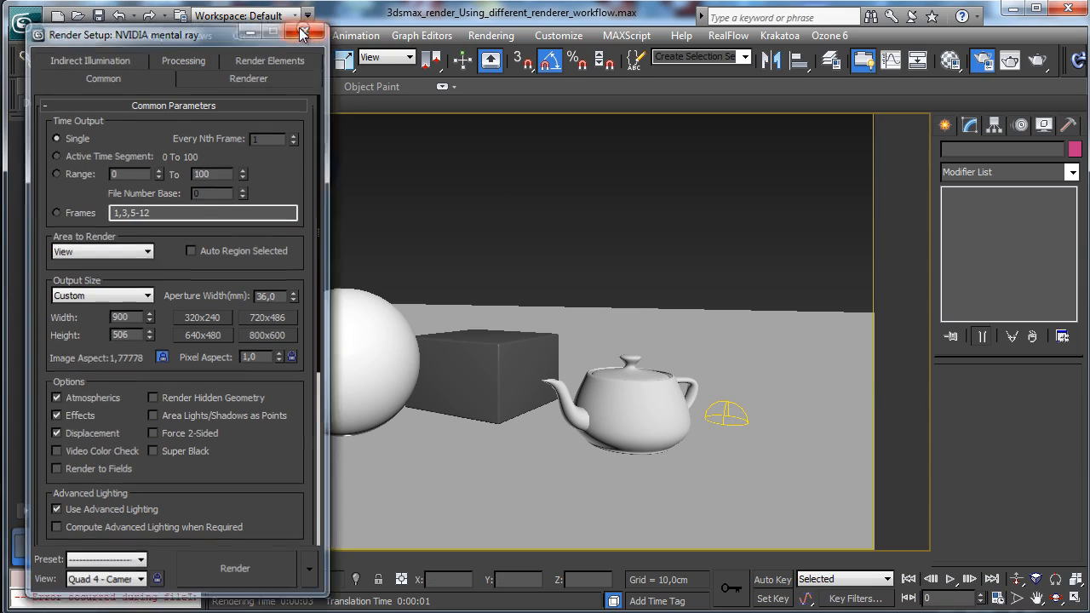
pyautogui.click(207, 64)
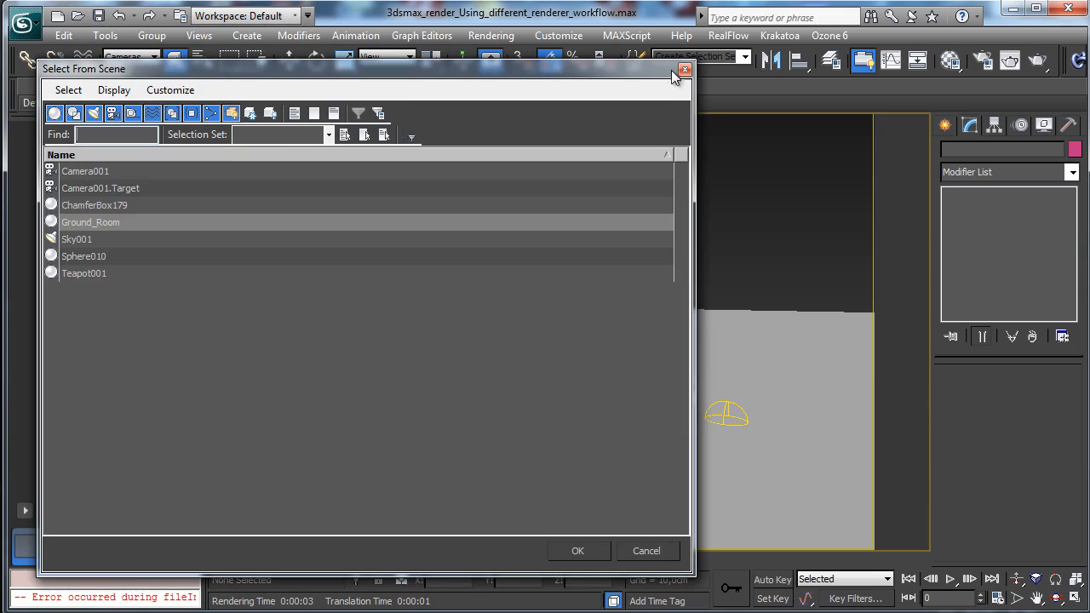
pyautogui.press('Escape')
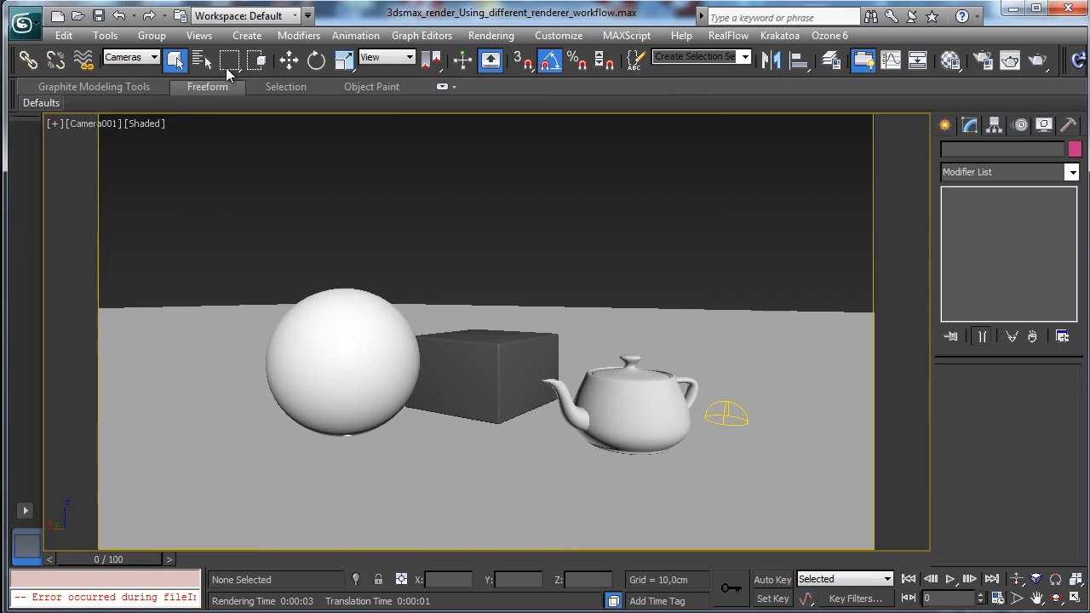
pyautogui.click(128, 61)
pyautogui.click(134, 76)
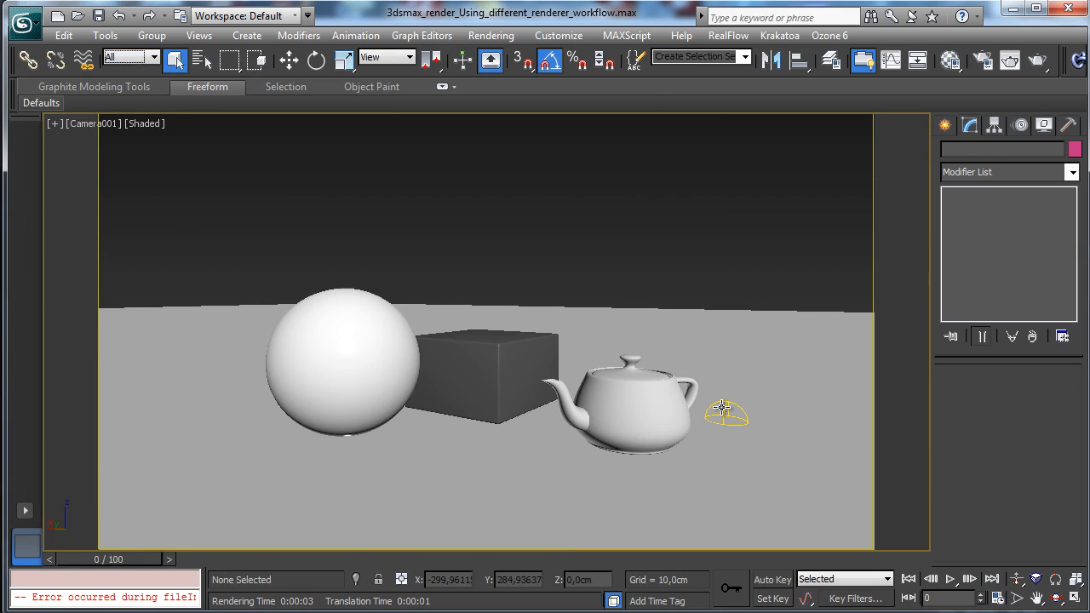
pyautogui.click(720, 401)
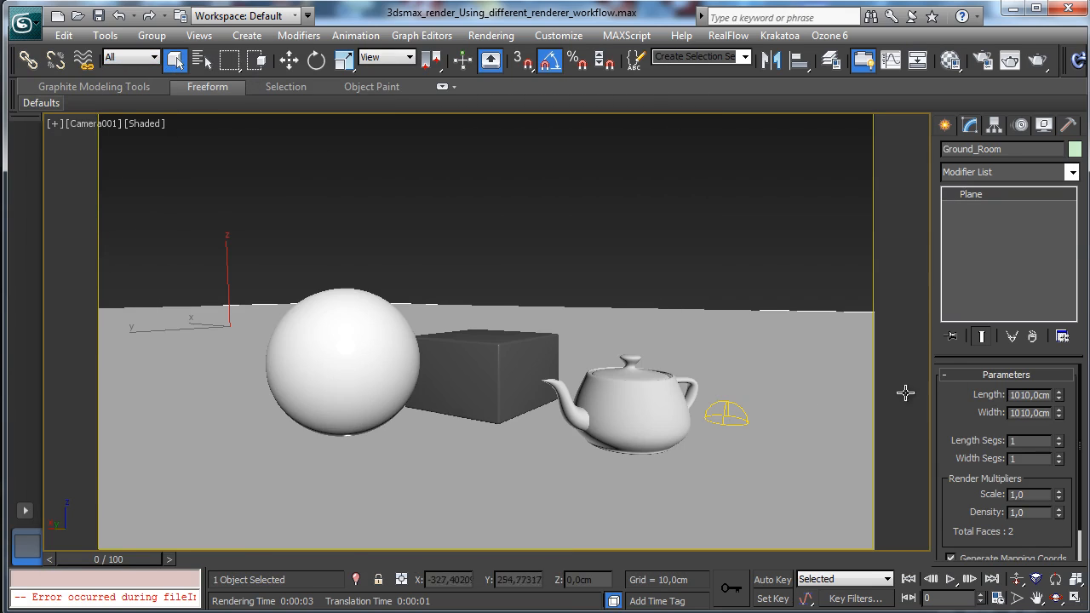
pyautogui.click(728, 409)
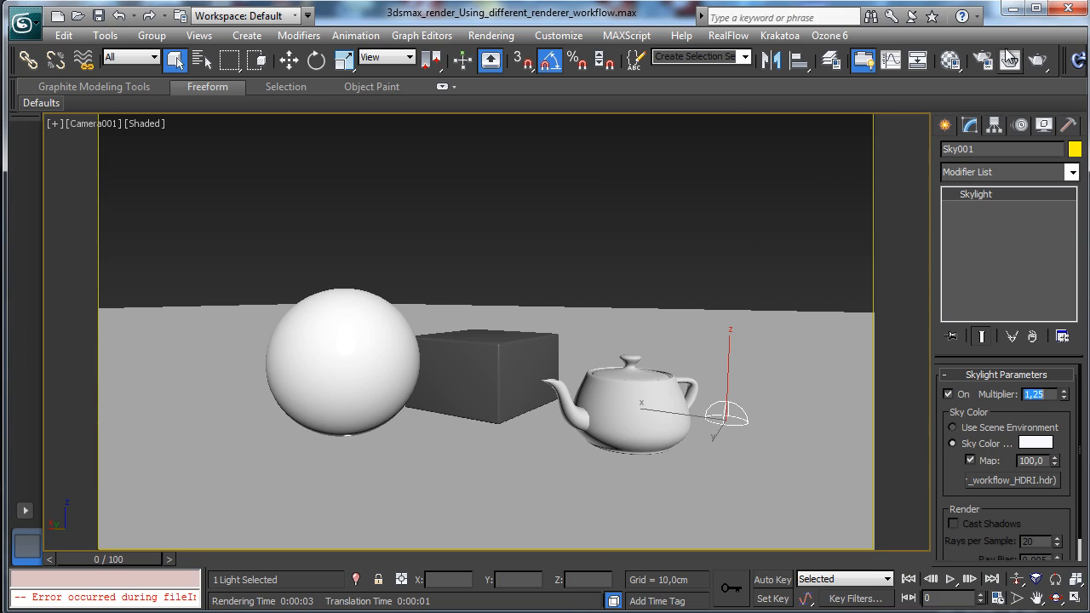
# Set the Ambient / Shadow Intensity of the 01 - Default Matte/Shadow/Reflection material to 0.6.
pyautogui.click(950, 60)
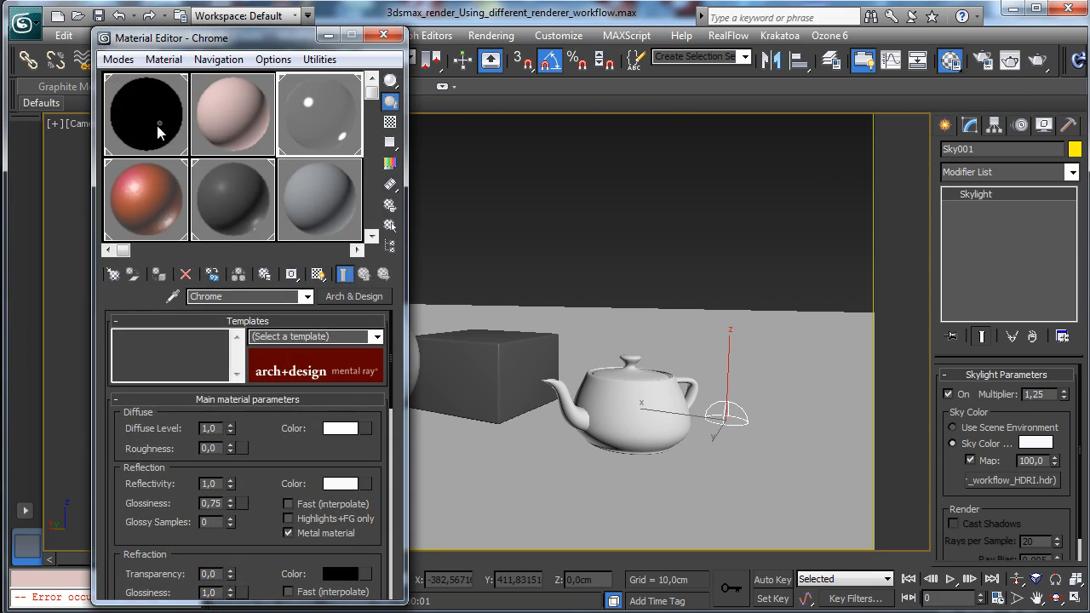
pyautogui.click(157, 125)
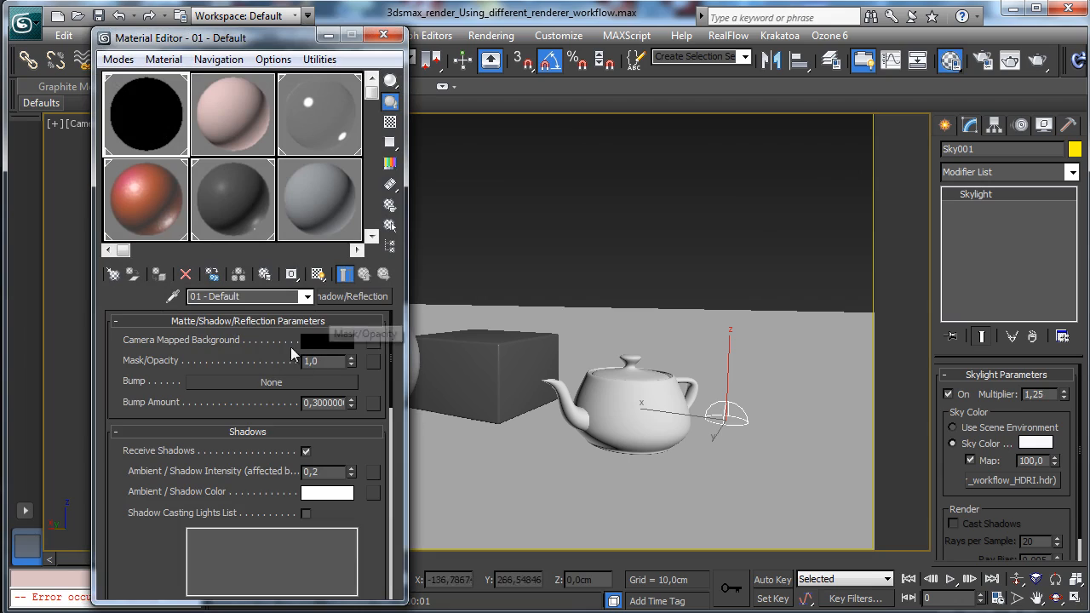
pyautogui.moveTo(146, 545); pyautogui.dragTo(145, 484)
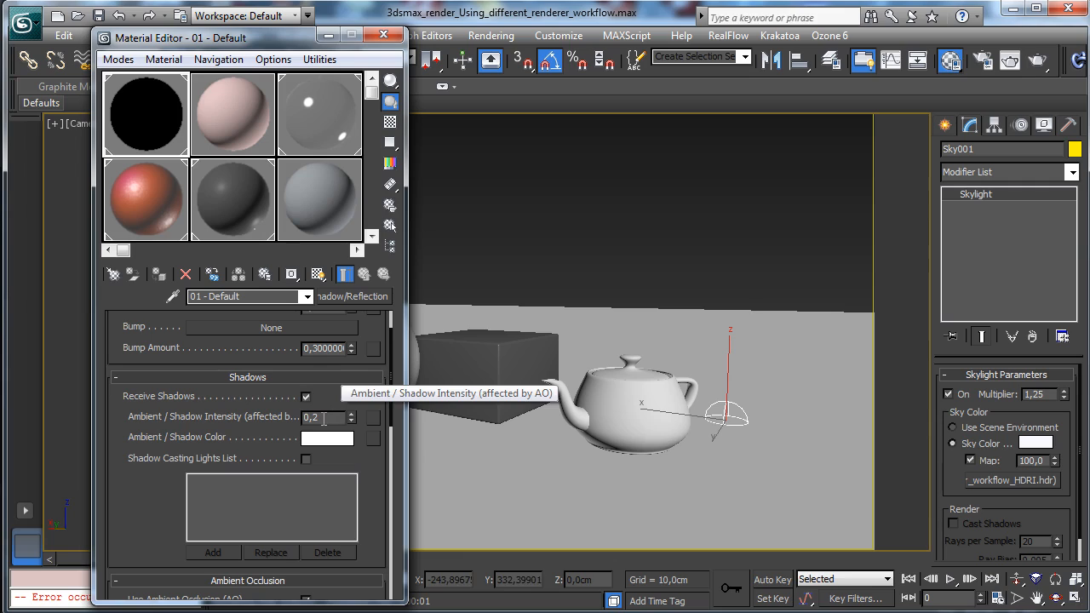
pyautogui.write('6')
pyautogui.press('Return')
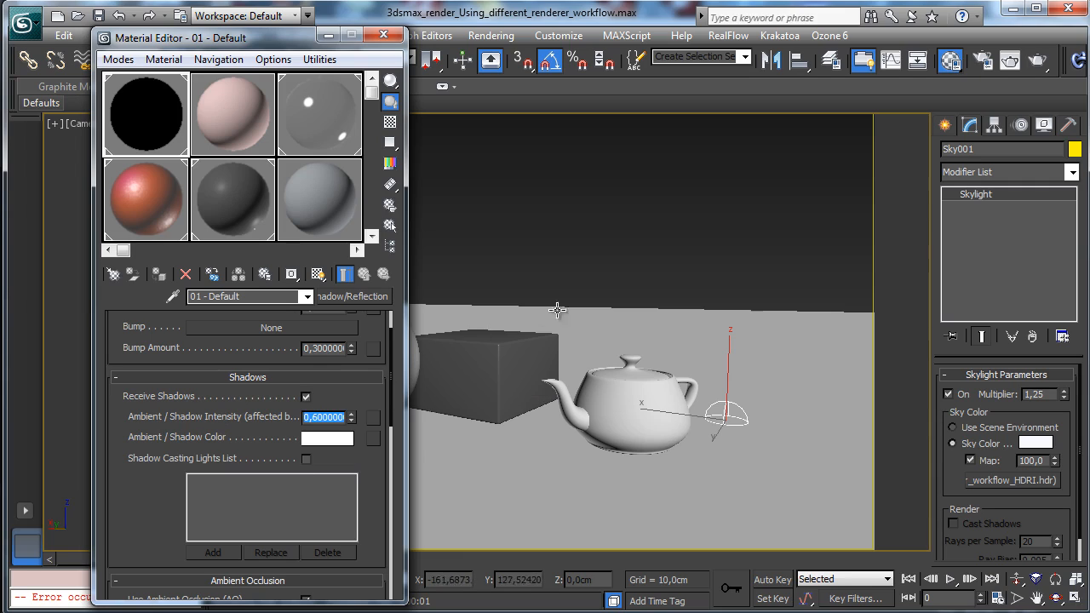
# Render the camera view again and check the alpha channel of the result.
pyautogui.click(1038, 63)
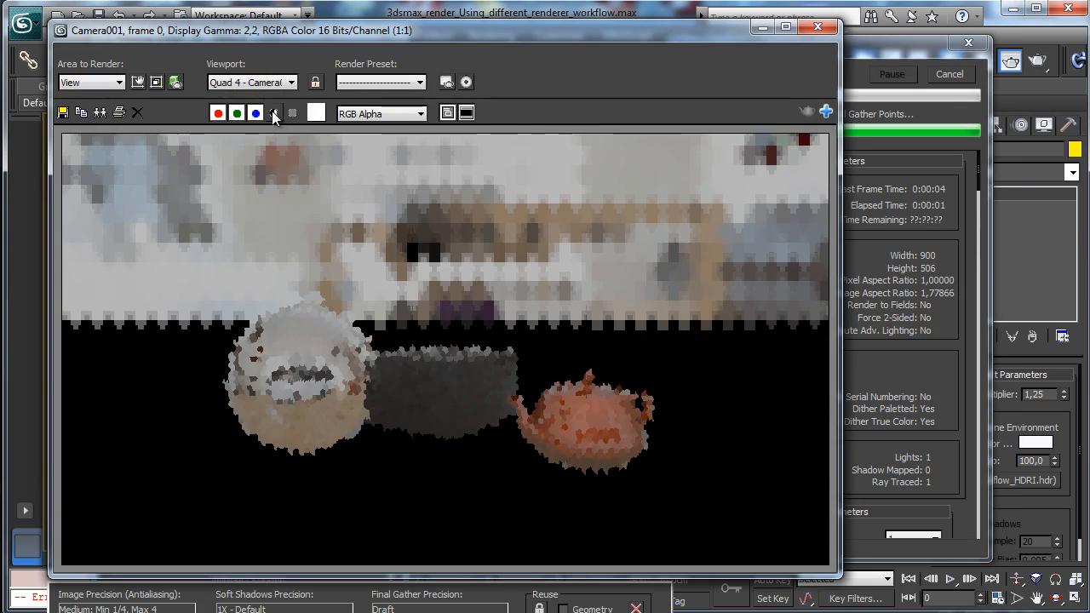
pyautogui.click(273, 112)
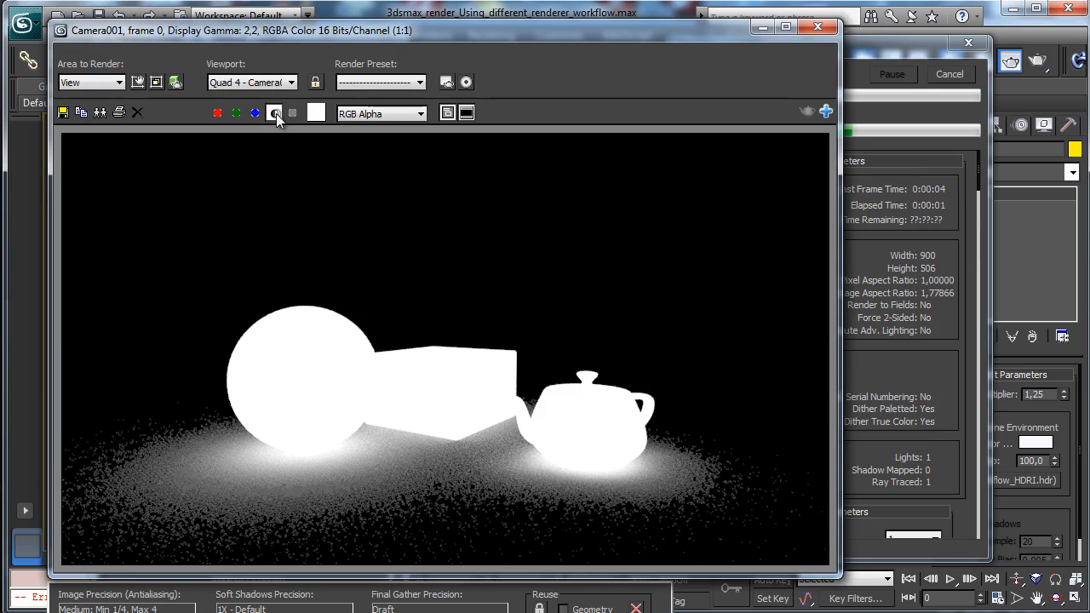
pyautogui.click(274, 113)
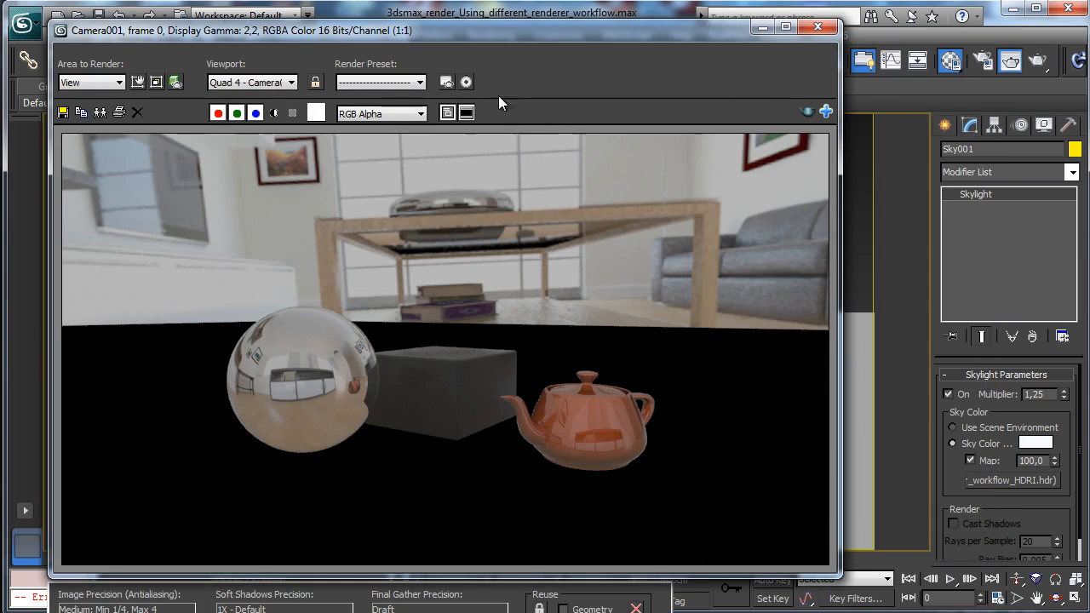
# Save the new render over the existing Object_MRay.tif file.
pyautogui.click(81, 112)
pyautogui.click(299, 196)
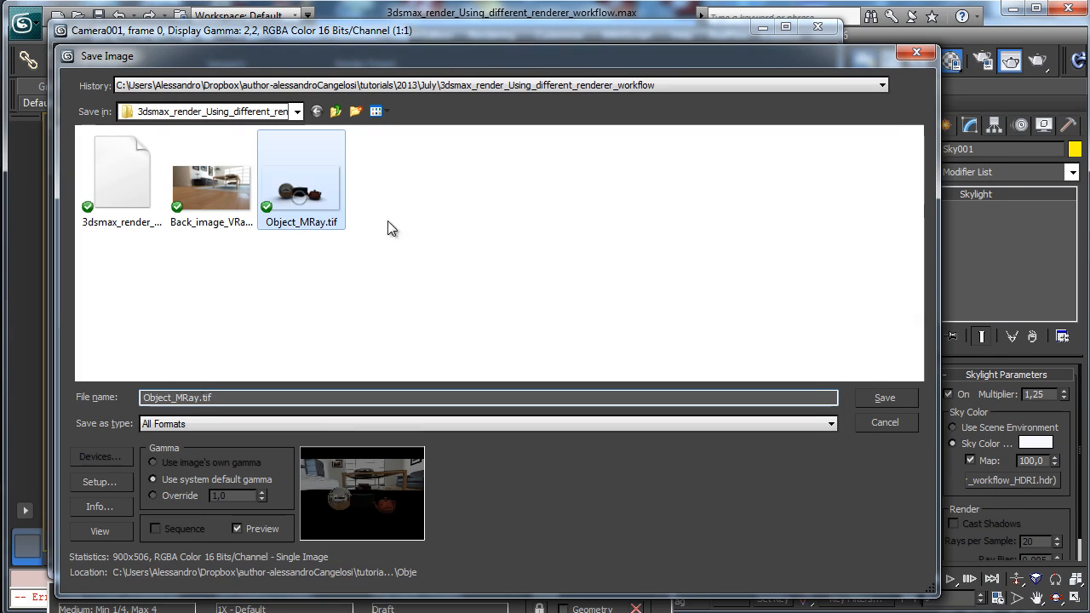
pyautogui.click(880, 393)
pyautogui.click(823, 547)
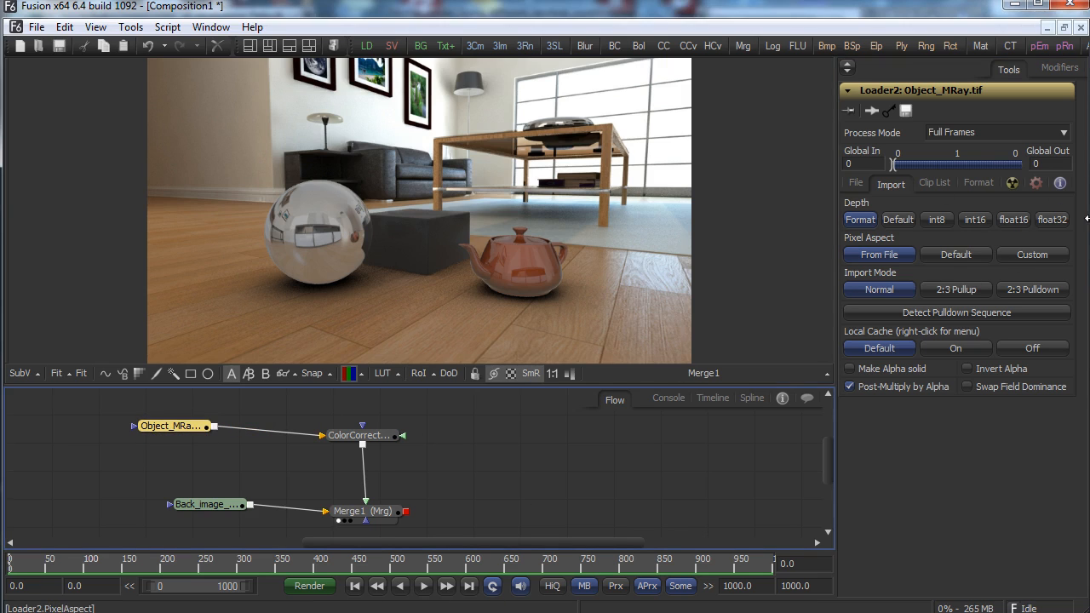
# In Fusion, reload the updated Object_MRay.tif in the object loader.
pyautogui.click(855, 184)
pyautogui.click(1059, 219)
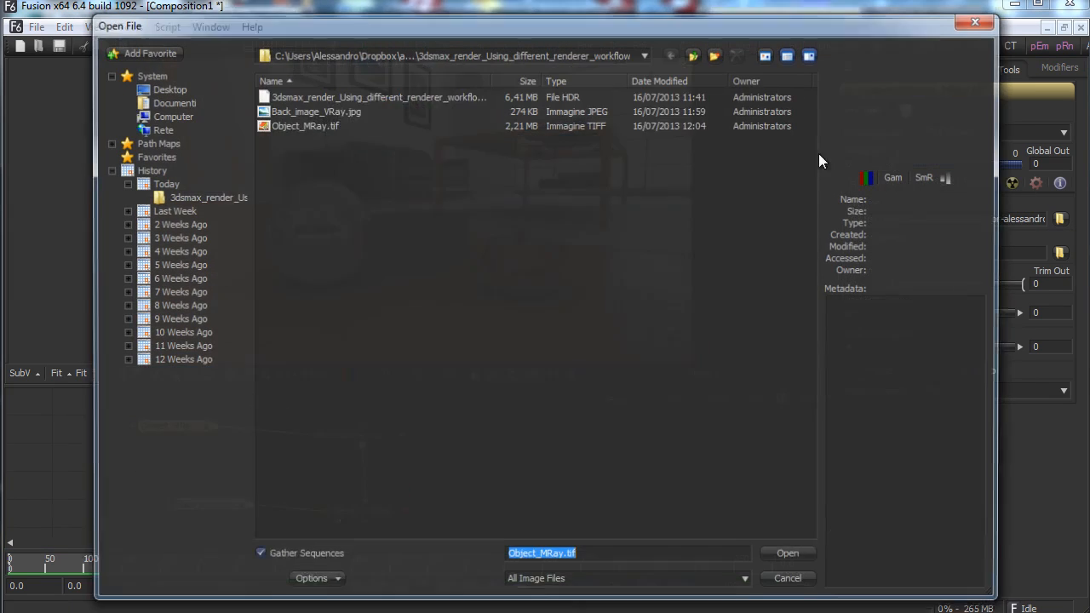
pyautogui.doubleClick(323, 125)
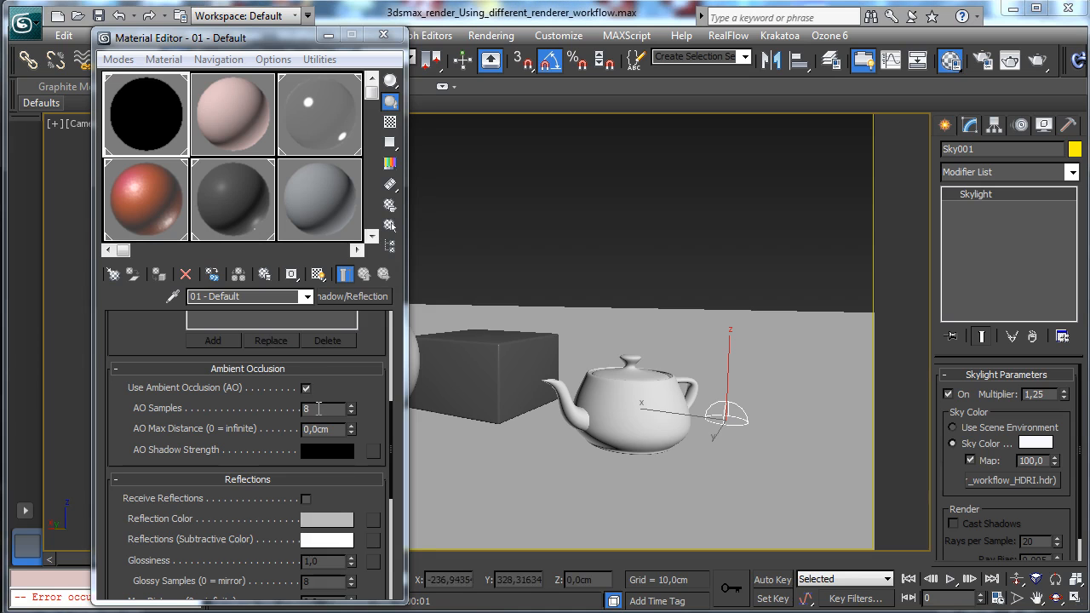
# Set AO Samples of the 01 - Default material to 16 and confirm its AO Shadow Strength colour.
pyautogui.click(318, 409)
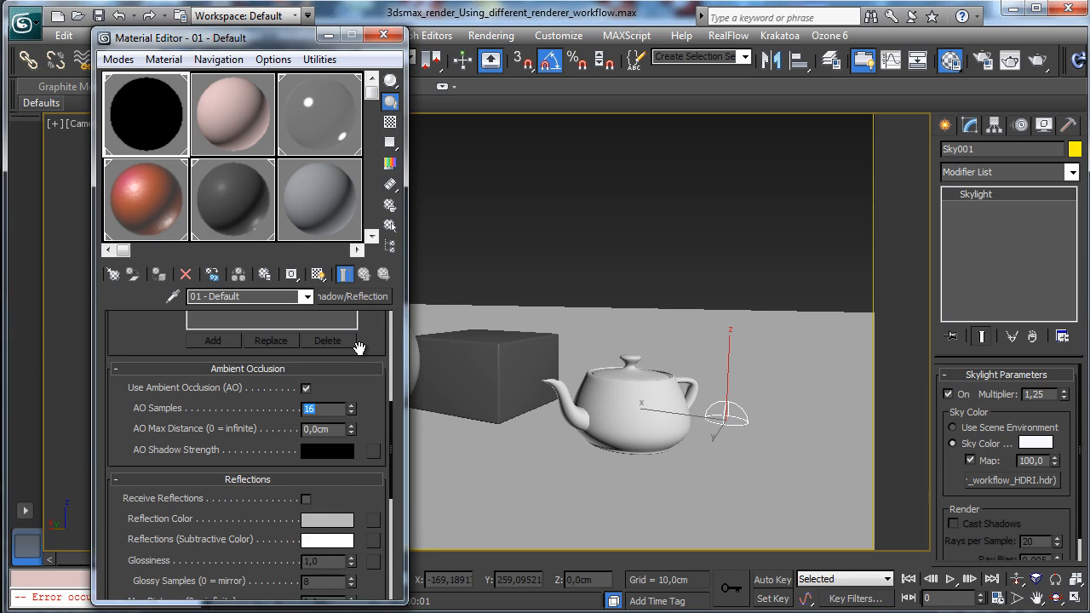
pyautogui.click(320, 451)
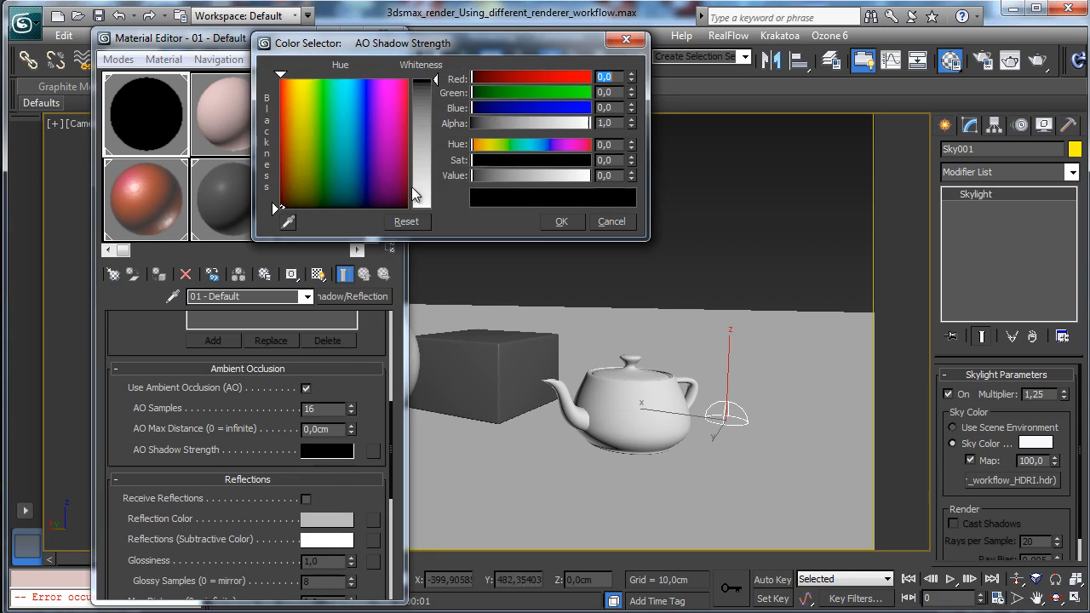
pyautogui.click(561, 221)
# Render the camera view with the new ambient occlusion settings and inspect its alpha channel.
pyautogui.click(1038, 61)
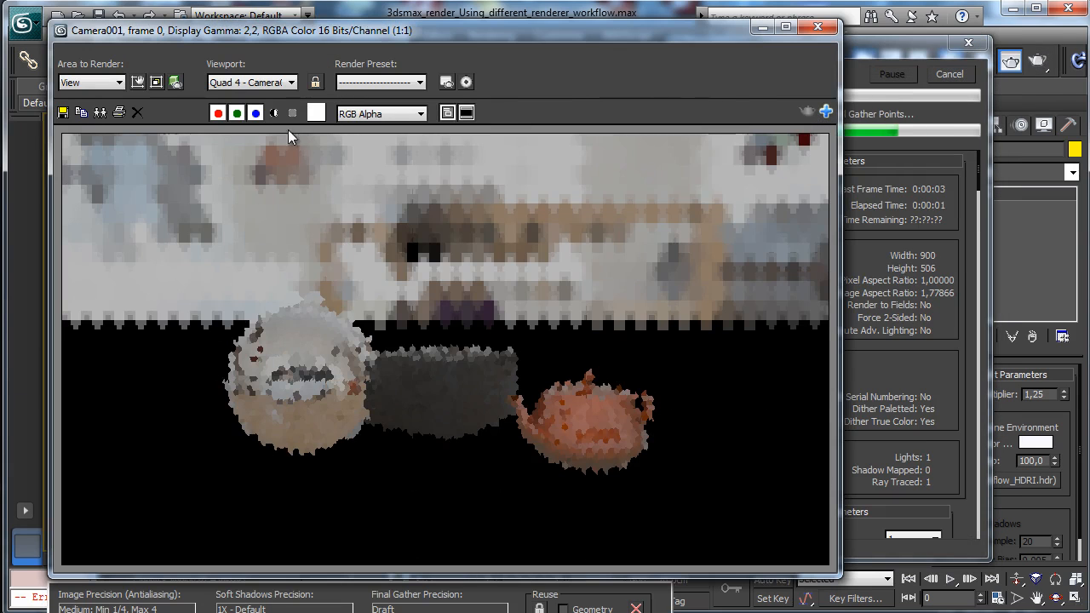
pyautogui.click(274, 113)
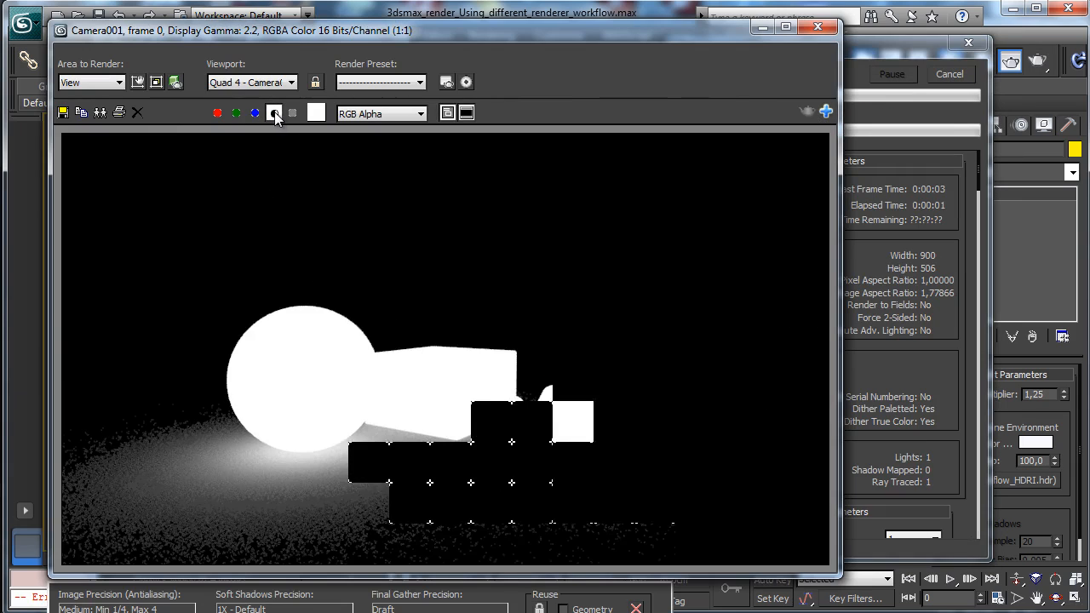
pyautogui.click(273, 114)
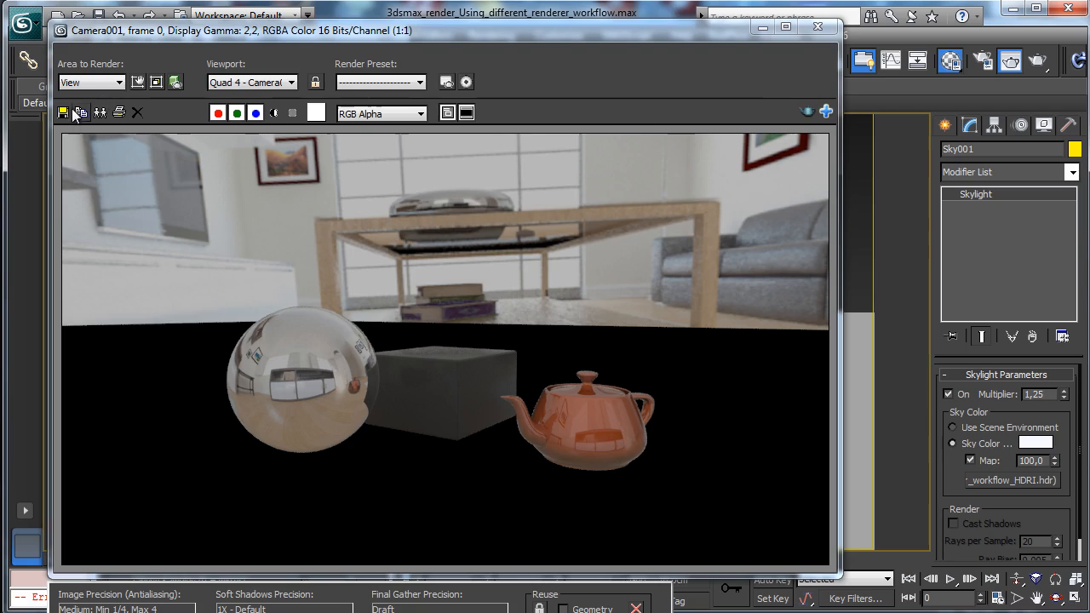
# Overwrite Object_MRay.tif with the new render and reload the file in Fusion's object loader.
pyautogui.click(62, 113)
pyautogui.click(301, 180)
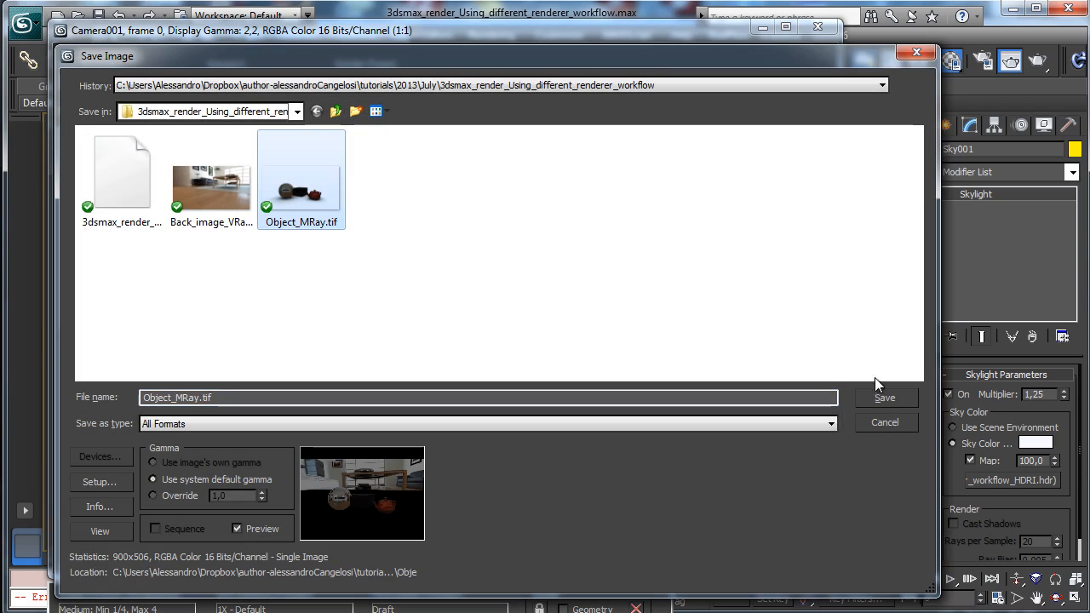
pyautogui.click(885, 399)
pyautogui.click(843, 542)
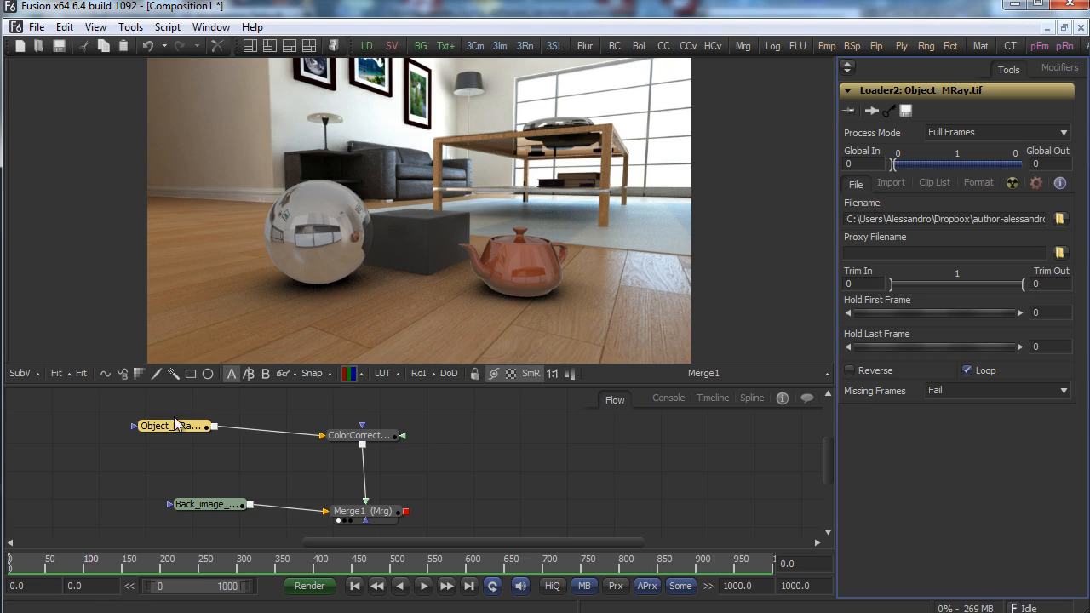
pyautogui.click(1059, 219)
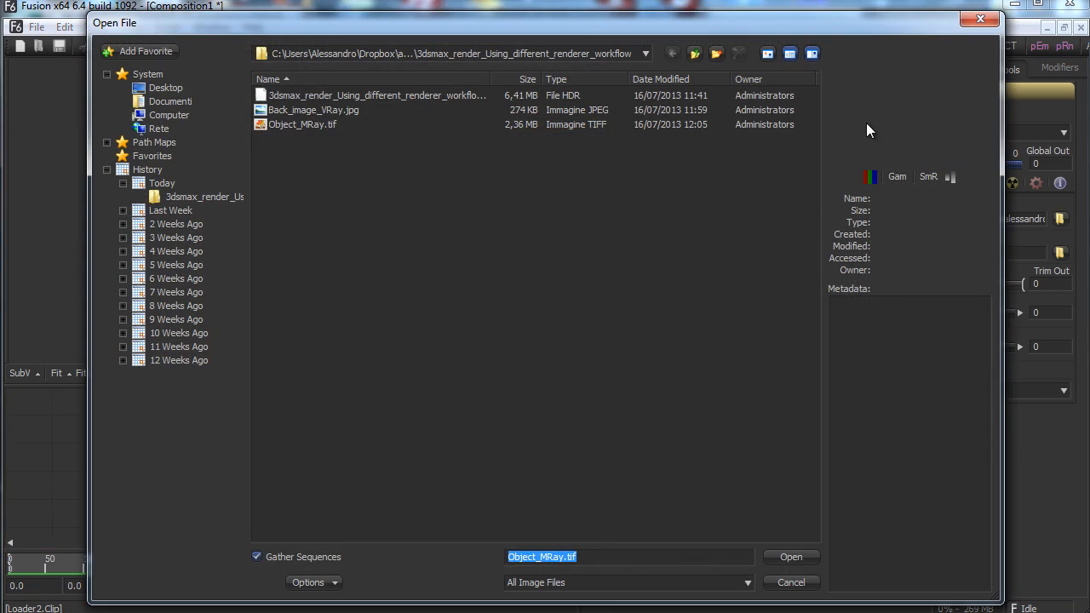
pyautogui.doubleClick(298, 125)
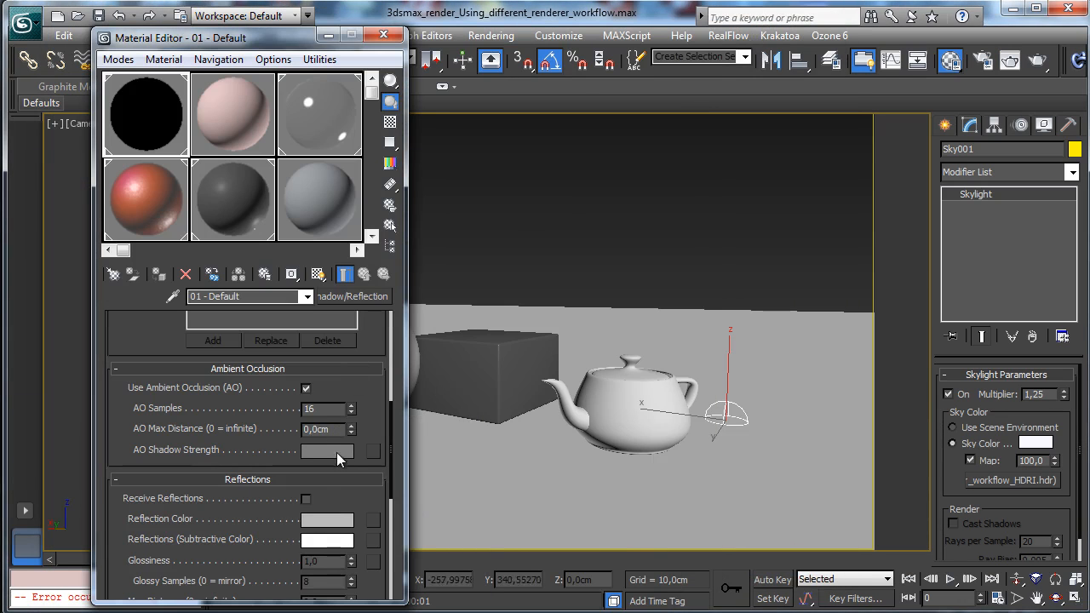
# In 3ds Max, set the AO Shadow Strength of the 01 - Default material to a grey with a value of about 0.37.
pyautogui.click(337, 453)
pyautogui.moveTo(517, 176); pyautogui.dragTo(514, 177)
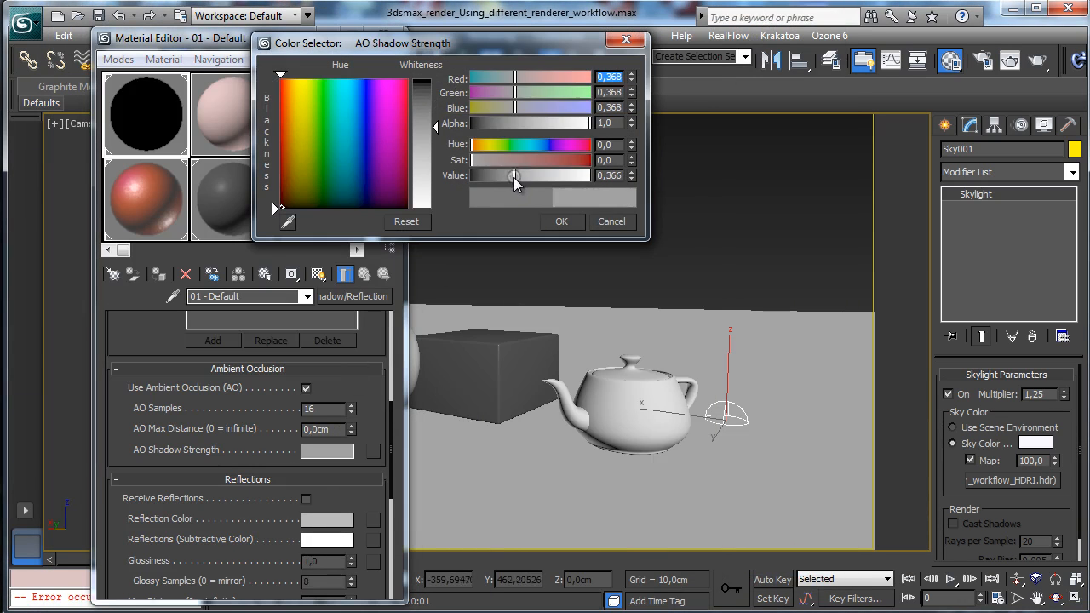
pyautogui.click(570, 224)
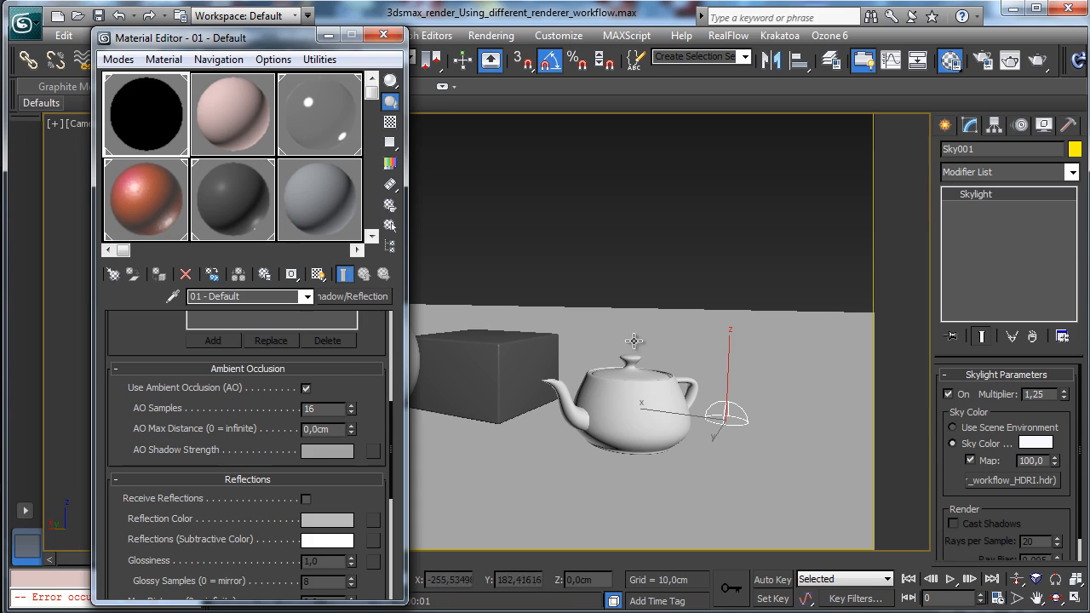
pyautogui.click(312, 120)
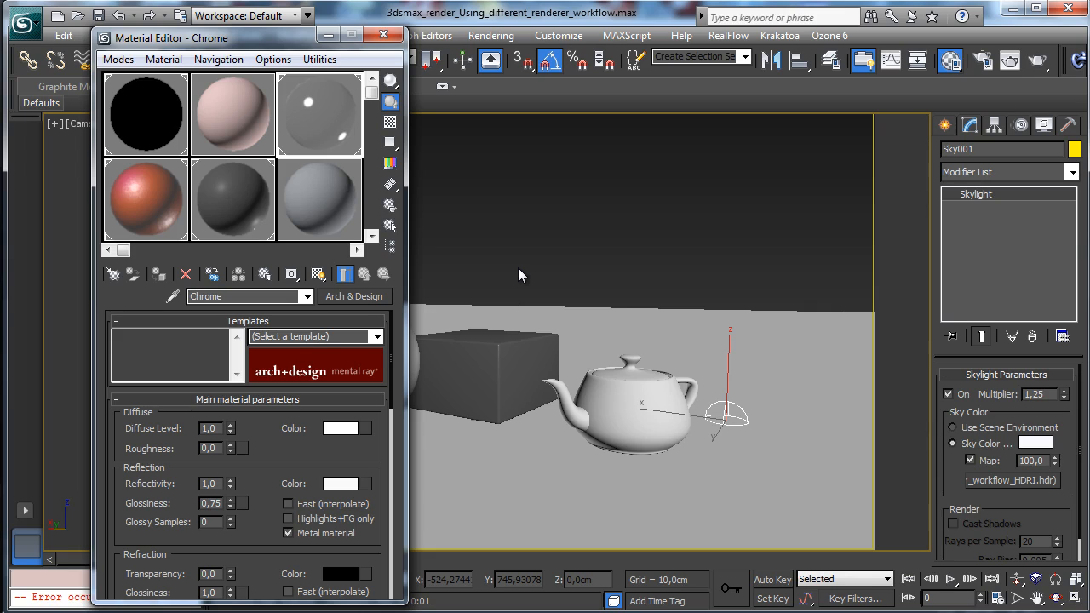
pyautogui.click(132, 201)
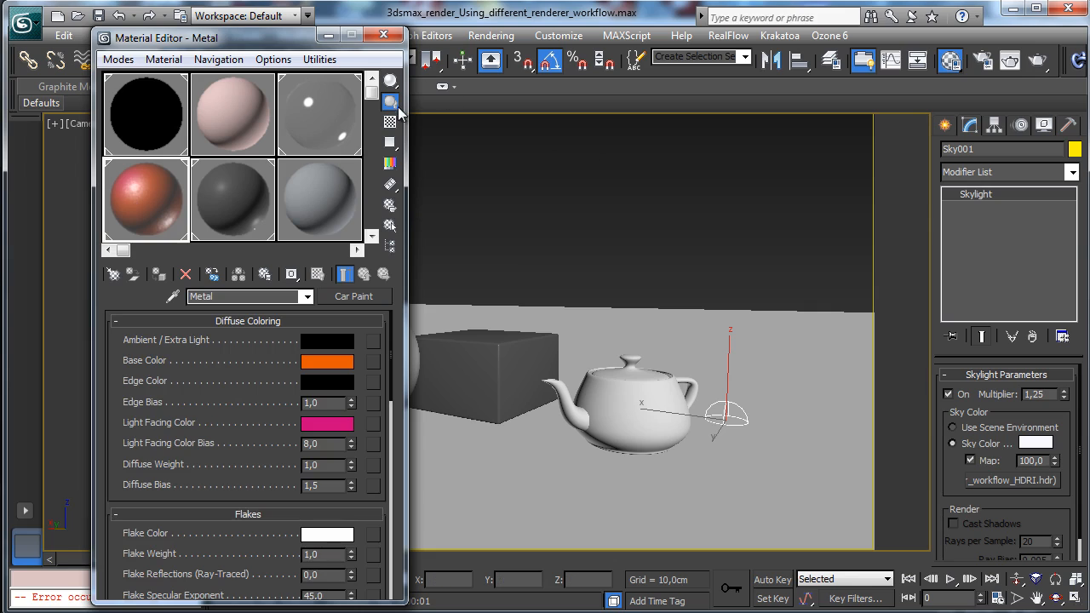
# Set the mental ray samples per pixel to minimum 1 and maximum 16 with a Mitchell filter, and save the scene.
pyautogui.click(383, 35)
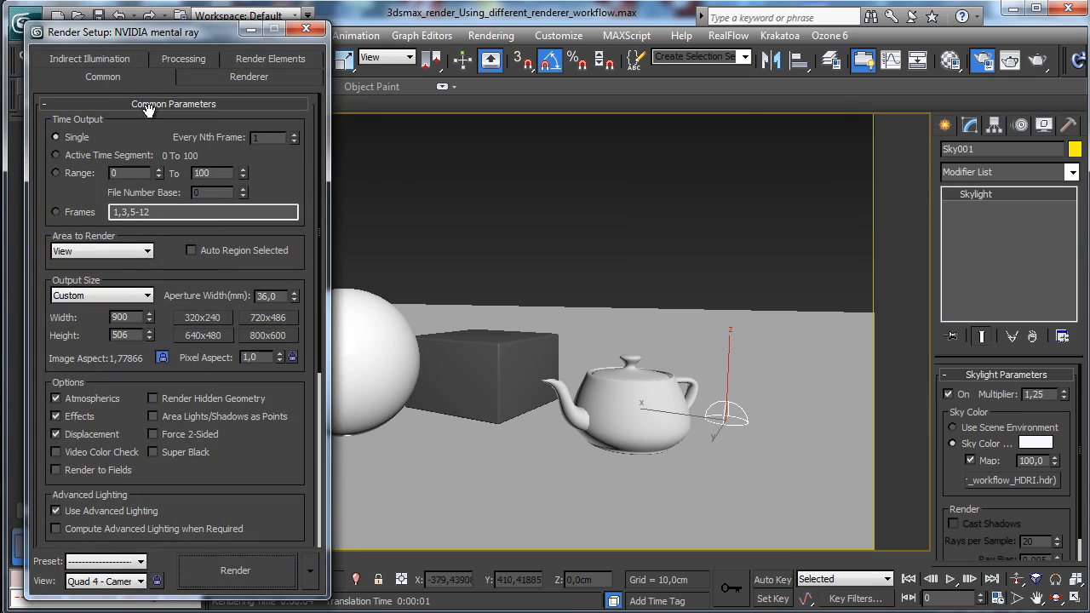
pyautogui.click(217, 76)
pyautogui.click(145, 252)
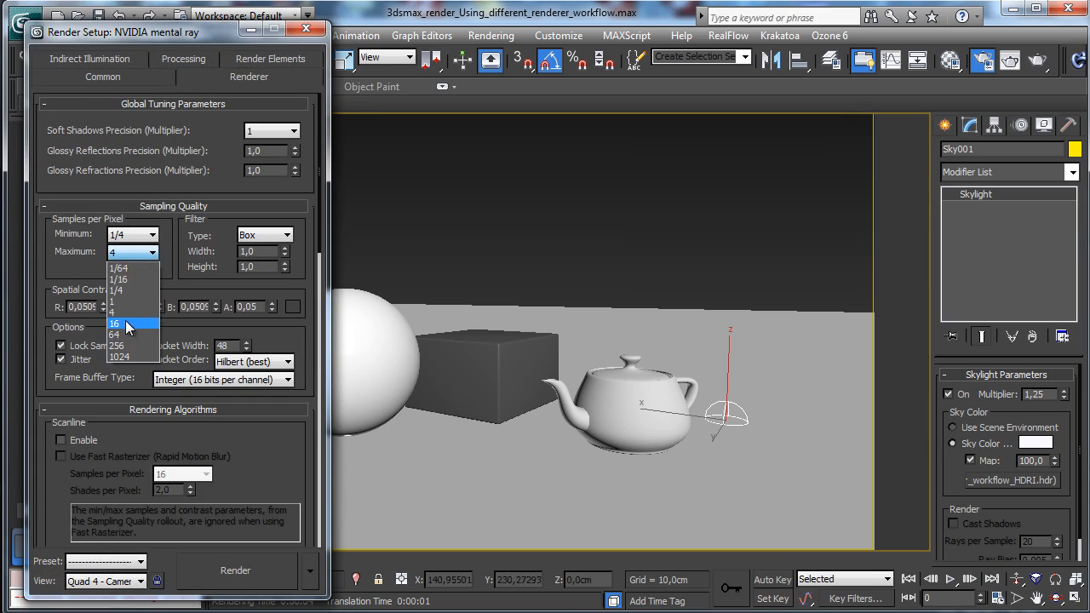
pyautogui.click(128, 316)
pyautogui.click(141, 235)
pyautogui.click(138, 284)
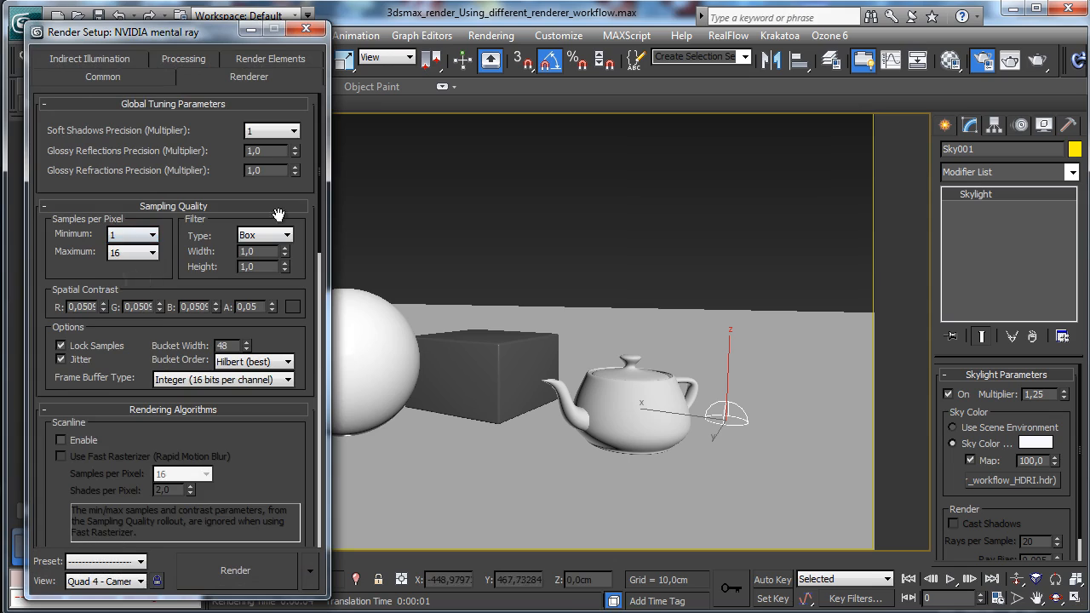
pyautogui.click(272, 235)
pyautogui.click(273, 283)
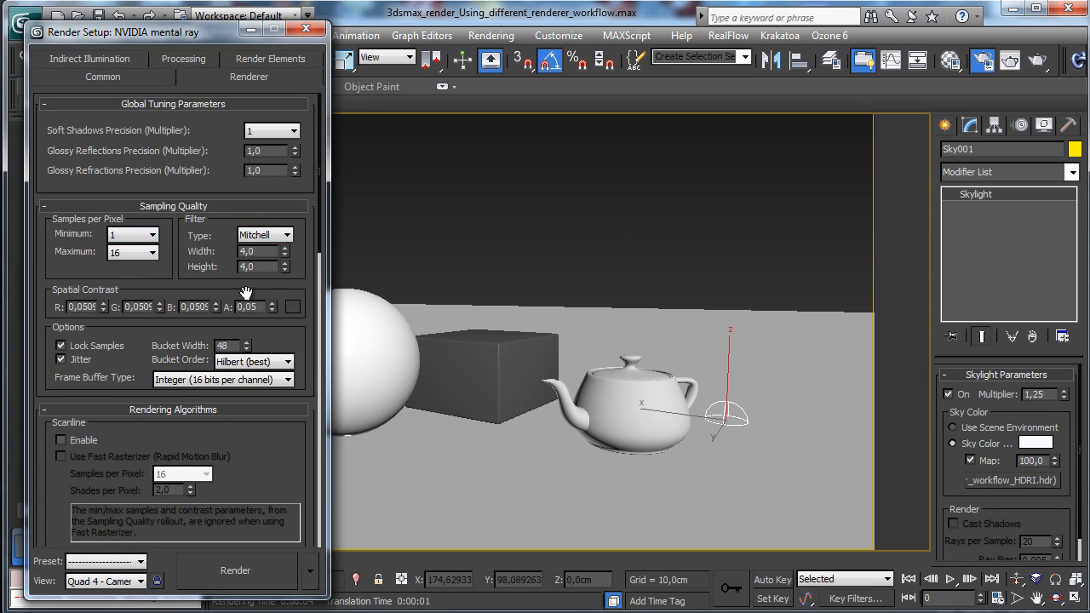
pyautogui.click(96, 15)
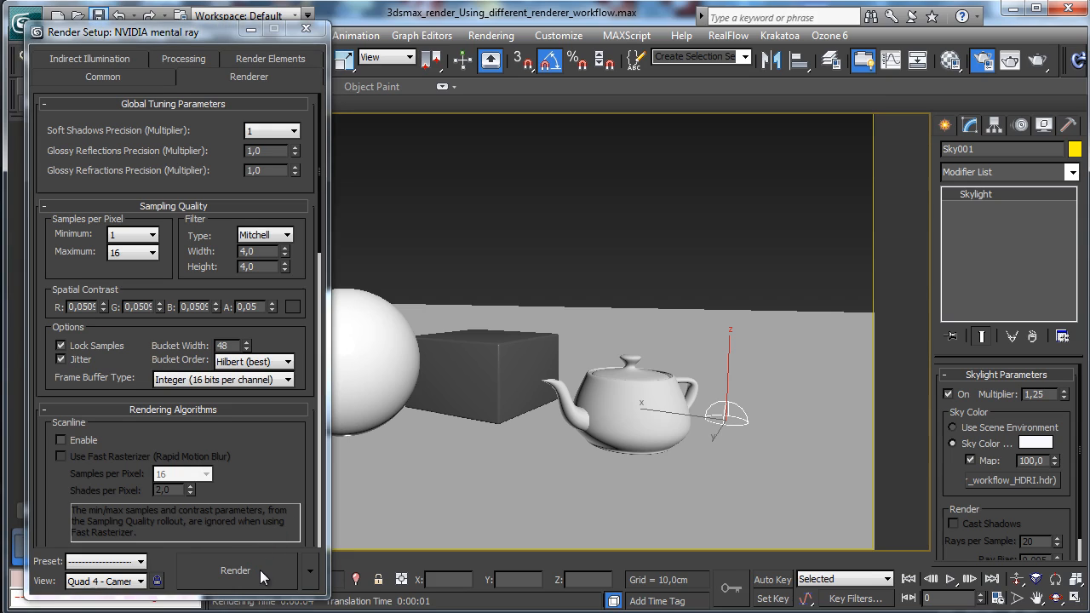
# Render the camera view at the higher sampling quality and save the result over Object_MRay.tif.
pyautogui.click(261, 569)
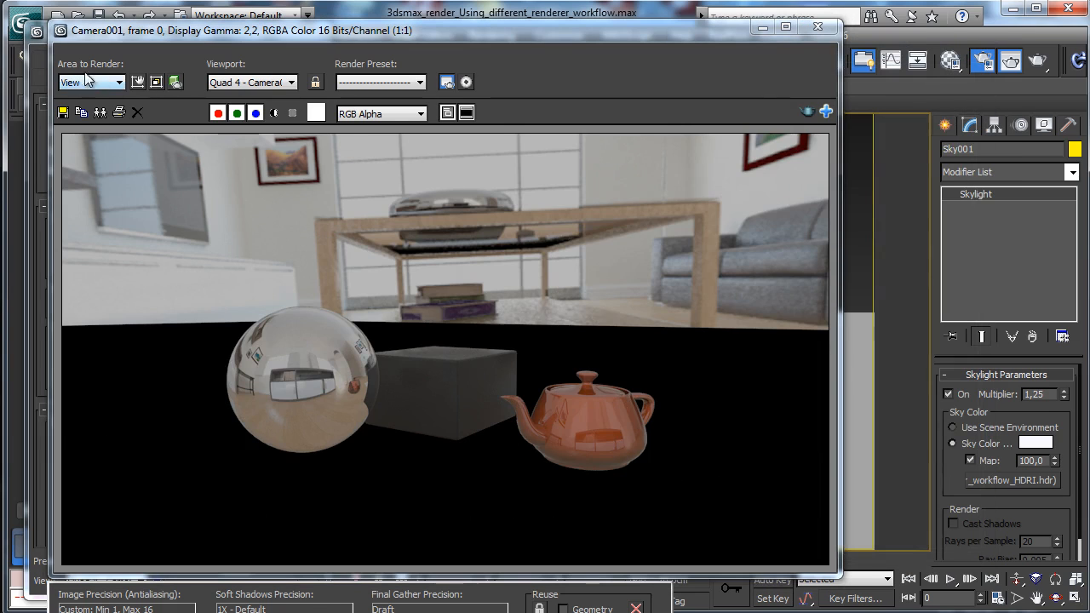
pyautogui.click(63, 112)
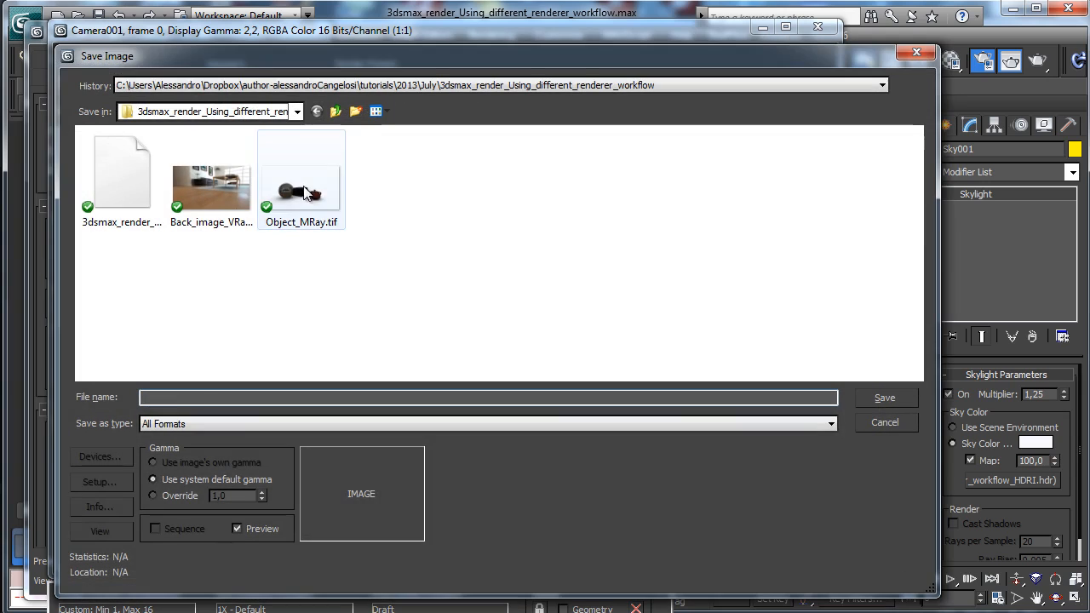
pyautogui.click(885, 397)
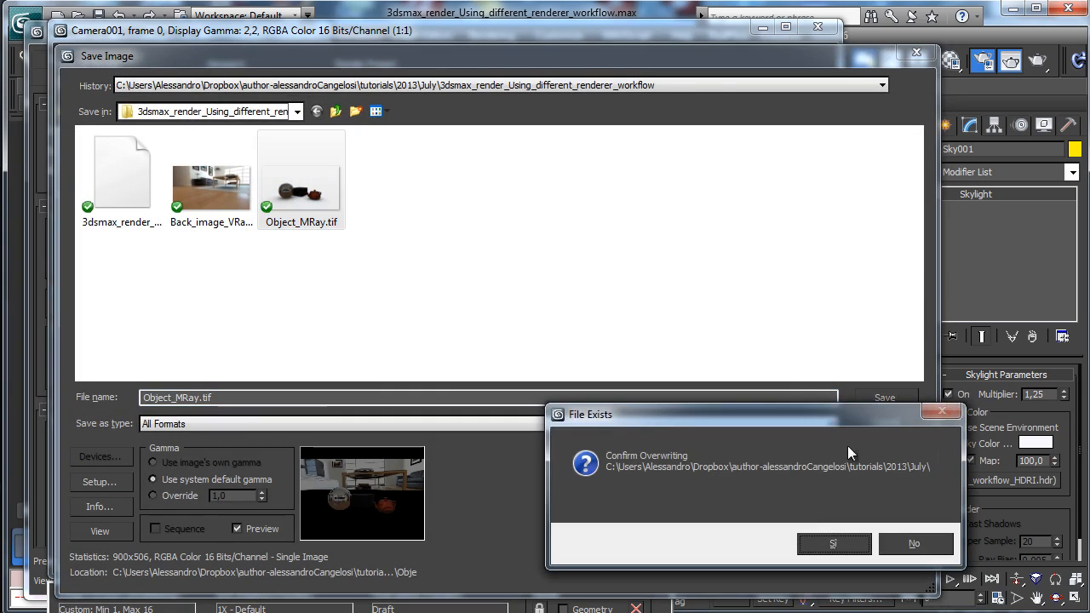
pyautogui.click(833, 544)
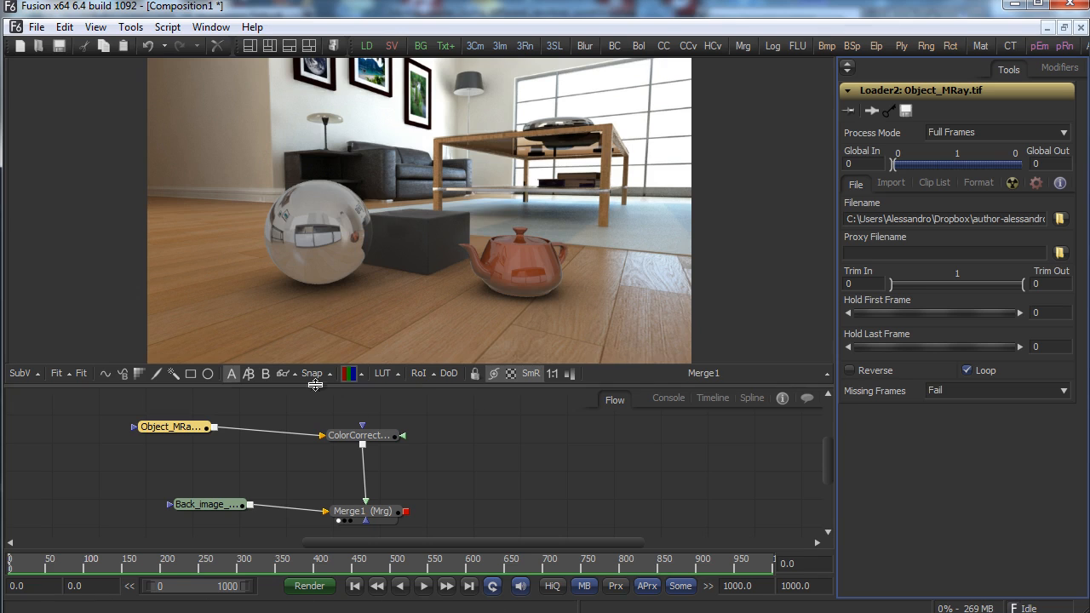
# Switch to Fusion and reload the high-quality Object_MRay.tif in the object loader.
pyautogui.moveTo(174, 426); pyautogui.dragTo(176, 427)
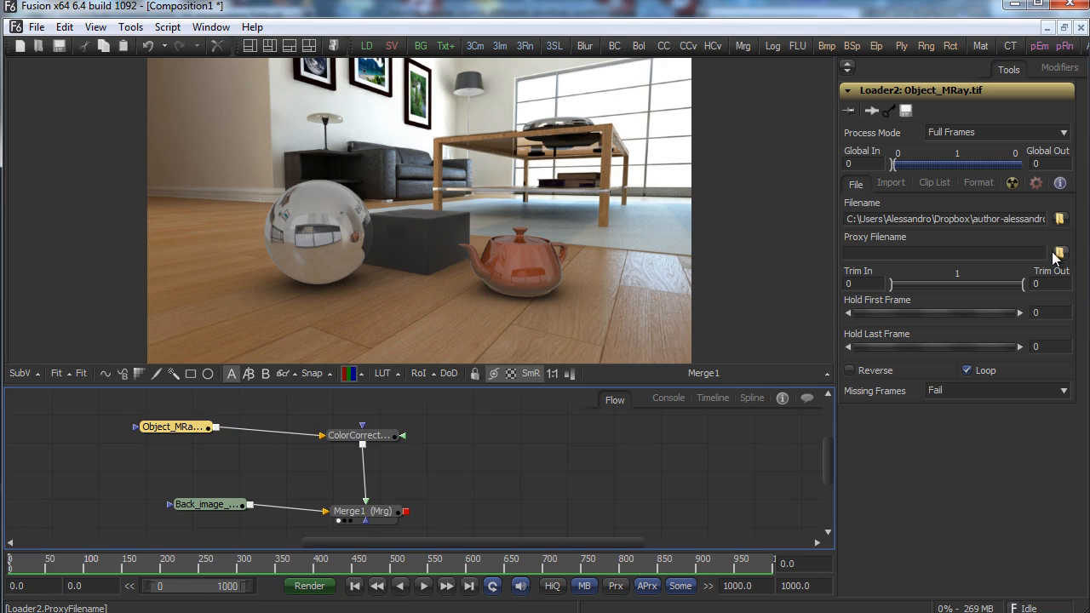
pyautogui.click(1059, 219)
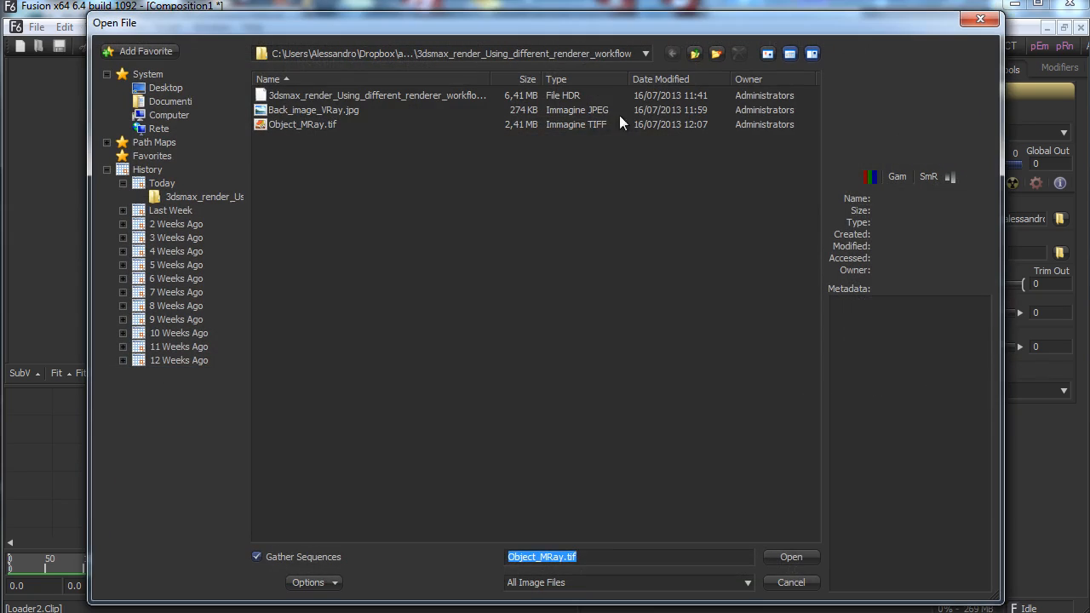
pyautogui.doubleClick(303, 125)
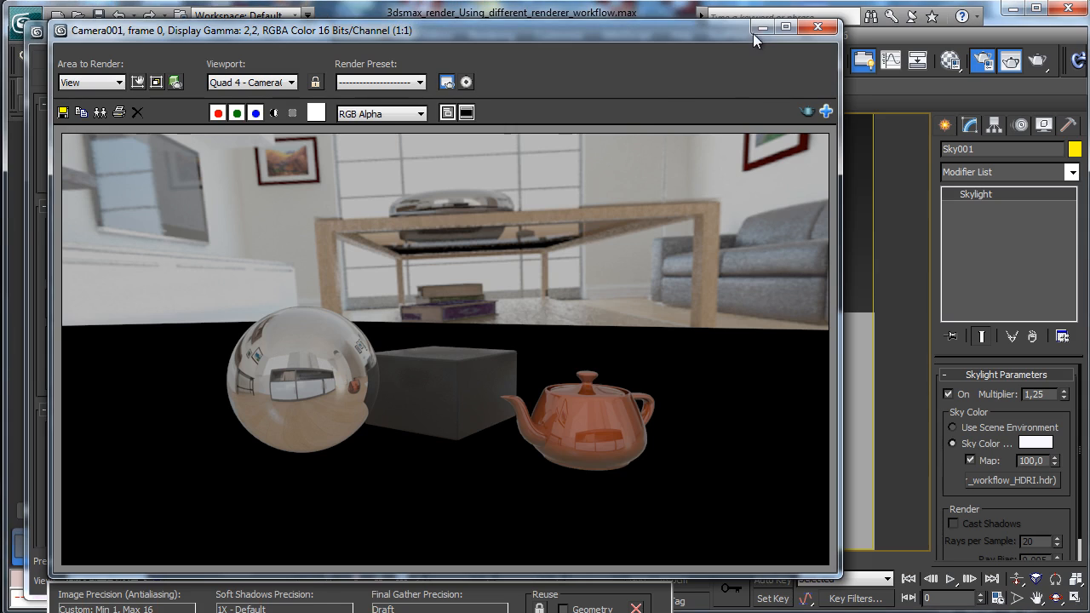
# In 3ds Max, rename the grey Blinn material as AO and set its Self-Illumination to 100.
pyautogui.click(758, 30)
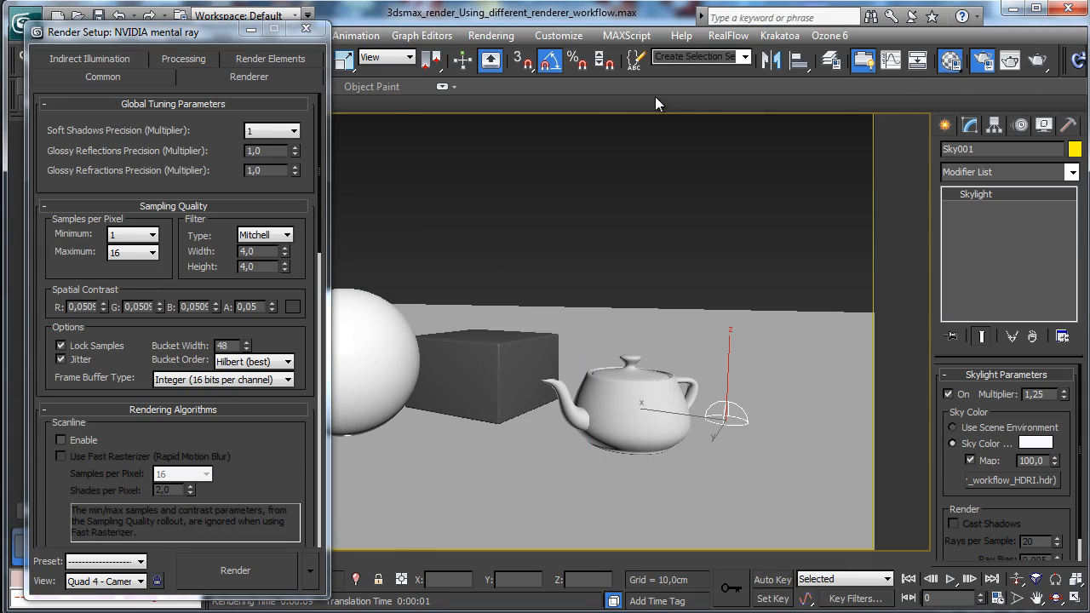
pyautogui.press('m')
pyautogui.moveTo(170, 20); pyautogui.dragTo(602, 23)
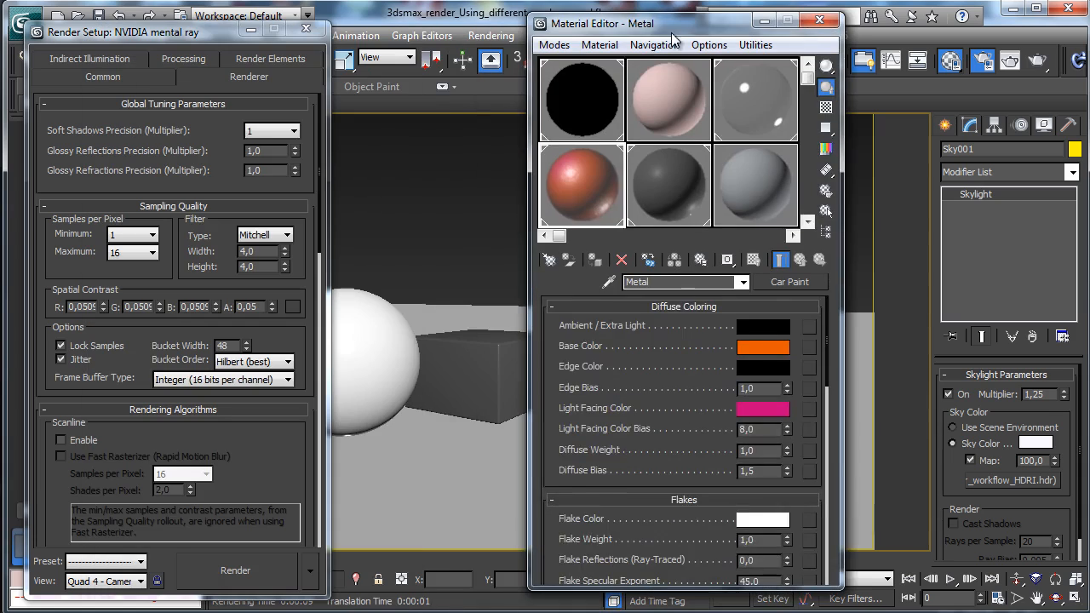
pyautogui.click(754, 191)
pyautogui.moveTo(692, 284); pyautogui.dragTo(338, 213)
pyautogui.write('AO')
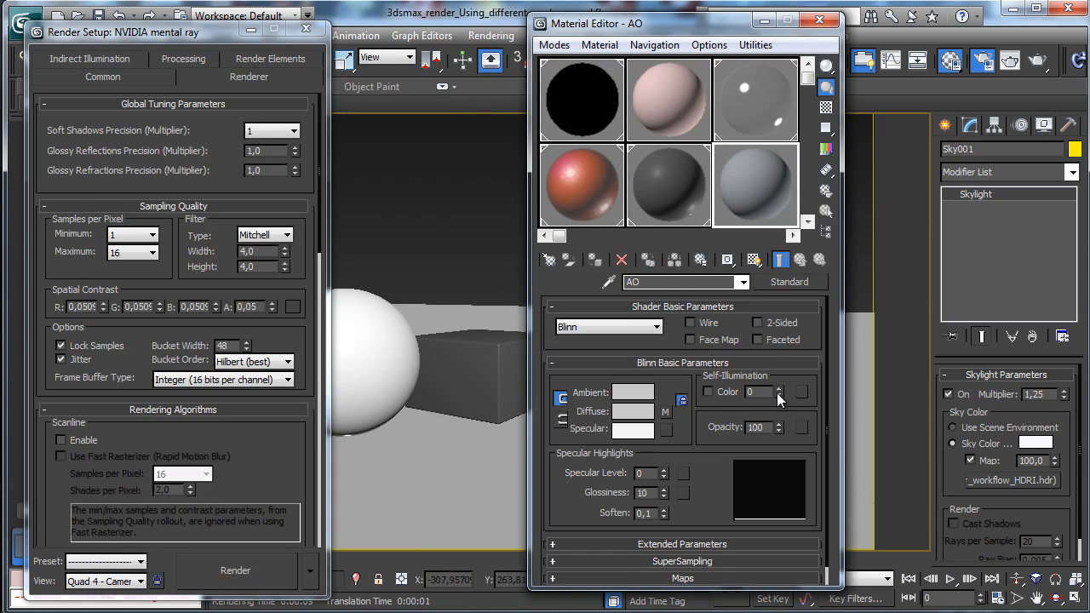
pyautogui.moveTo(778, 393); pyautogui.dragTo(777, 255)
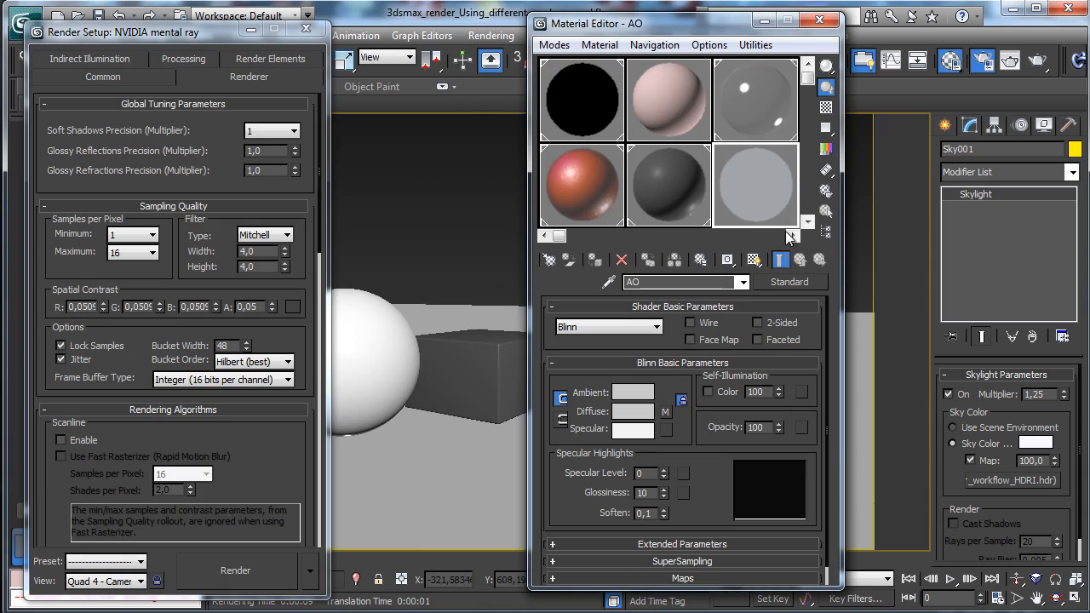
# Replace the bitmap in the AO material's diffuse channel with an Ambient/Reflective Occlusion map.
pyautogui.click(667, 413)
pyautogui.click(793, 287)
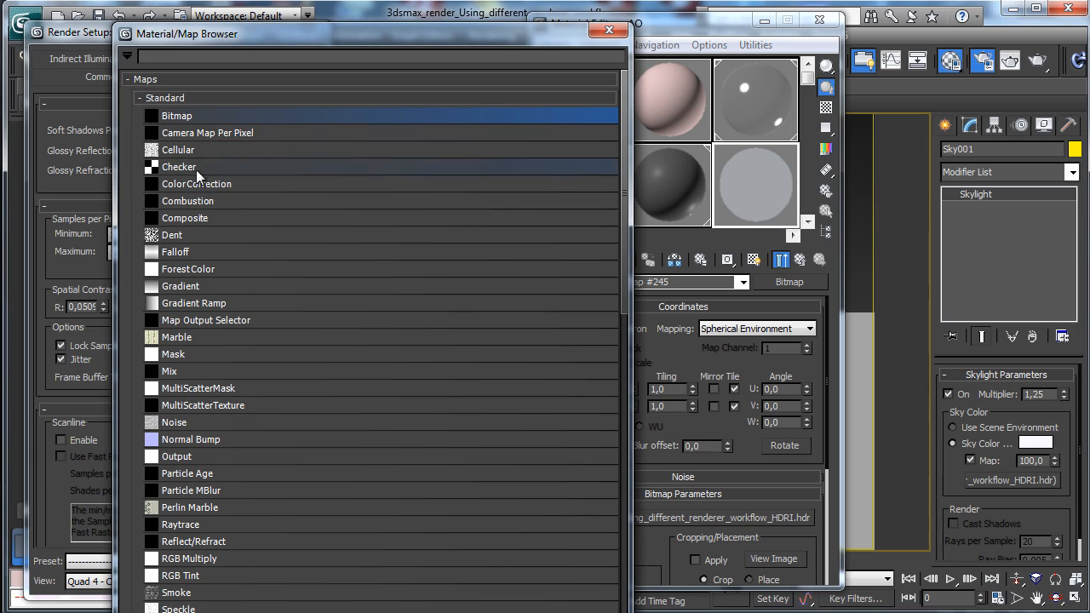
pyautogui.click(221, 99)
pyautogui.doubleClick(216, 137)
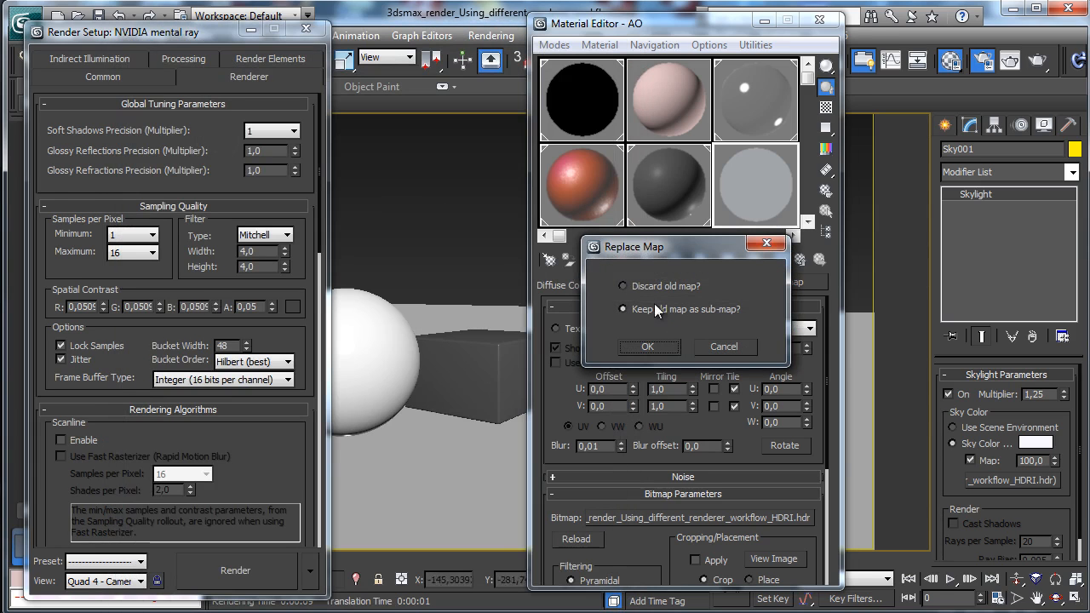
pyautogui.click(647, 346)
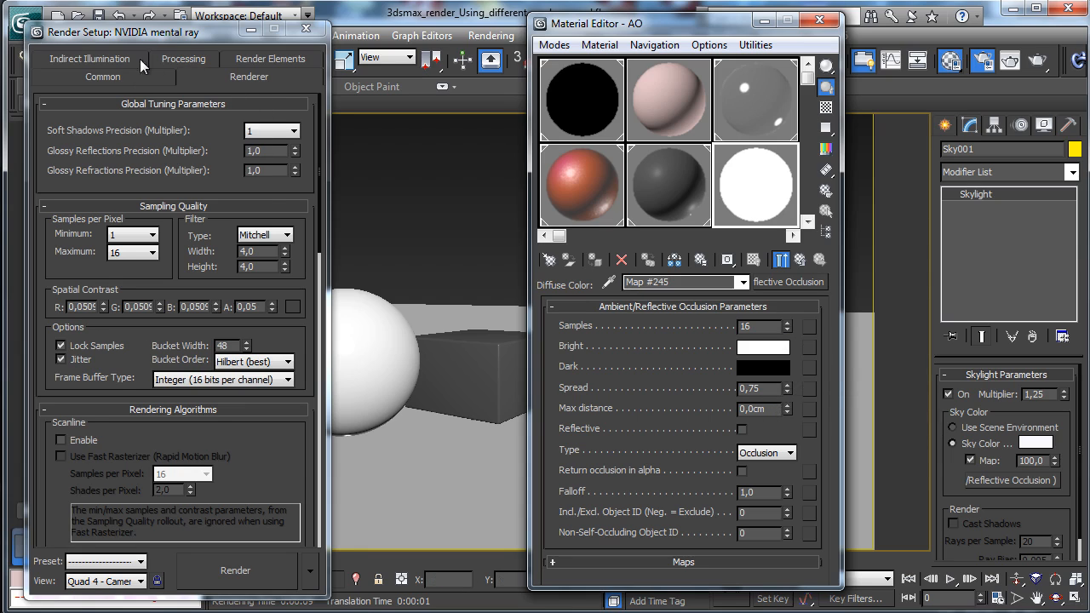
# Enable the mental ray Material Override and assign the AO material to it as an instance.
pyautogui.click(186, 58)
pyautogui.click(60, 226)
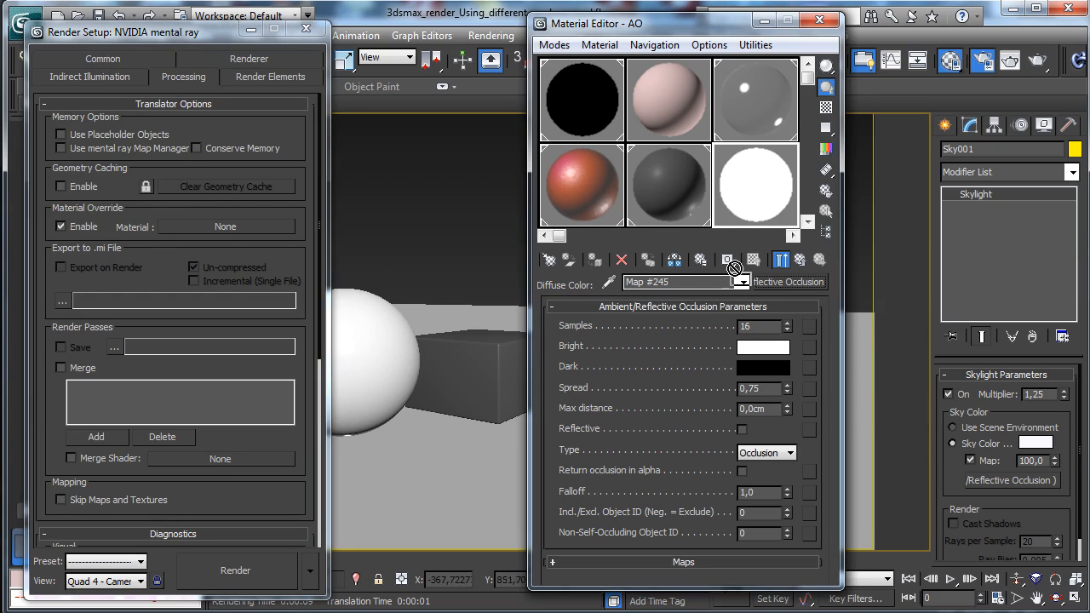
pyautogui.click(798, 260)
pyautogui.moveTo(775, 282); pyautogui.dragTo(217, 228)
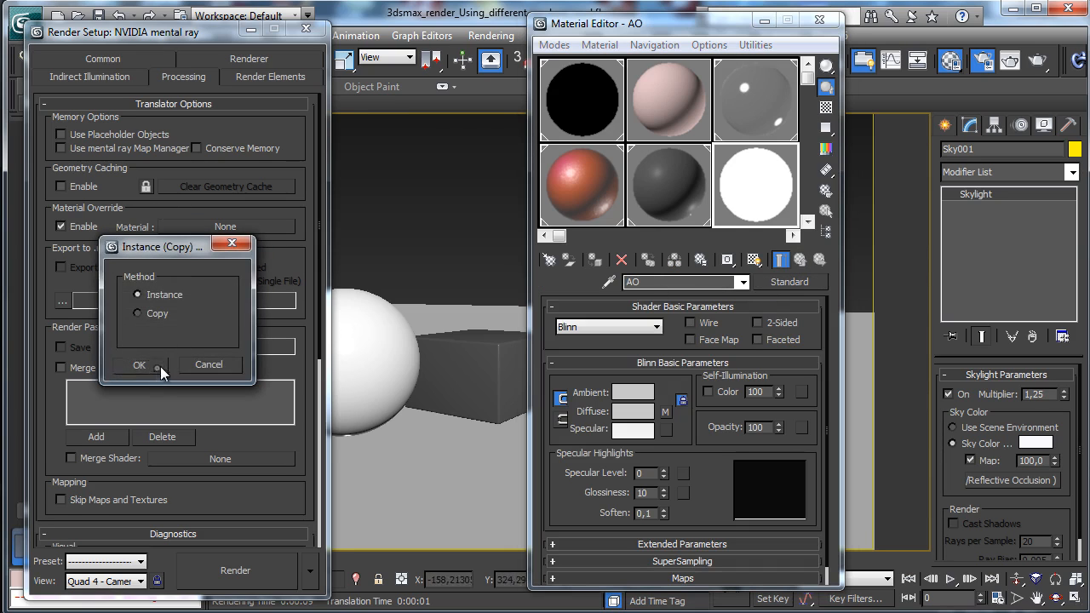
pyautogui.click(138, 364)
pyautogui.click(123, 63)
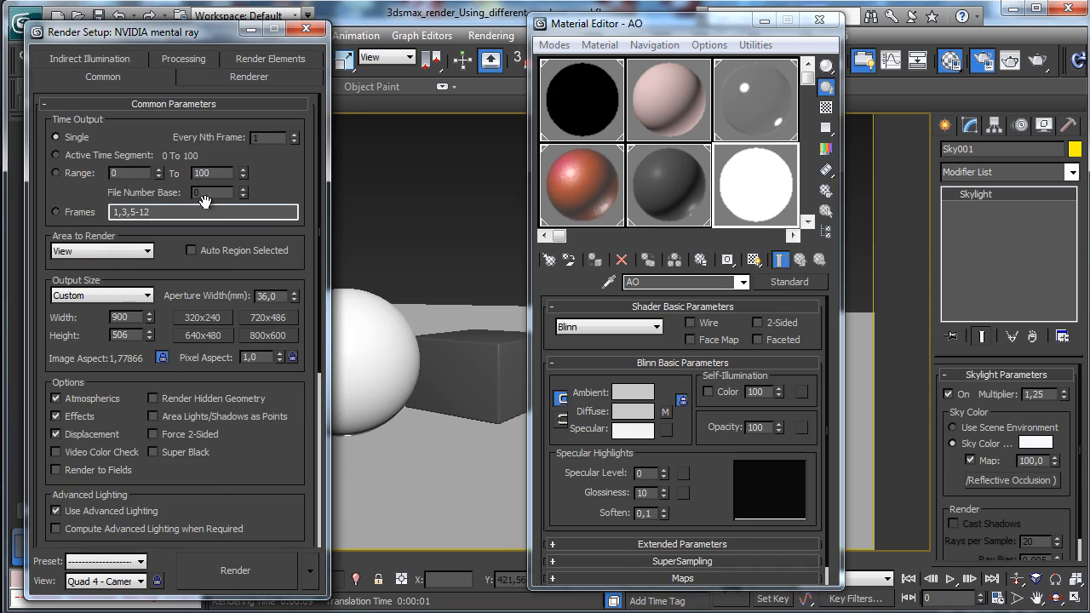
# Render the camera view as the ambient occlusion pass and save the image as Object_AO.jpg.
pyautogui.click(269, 565)
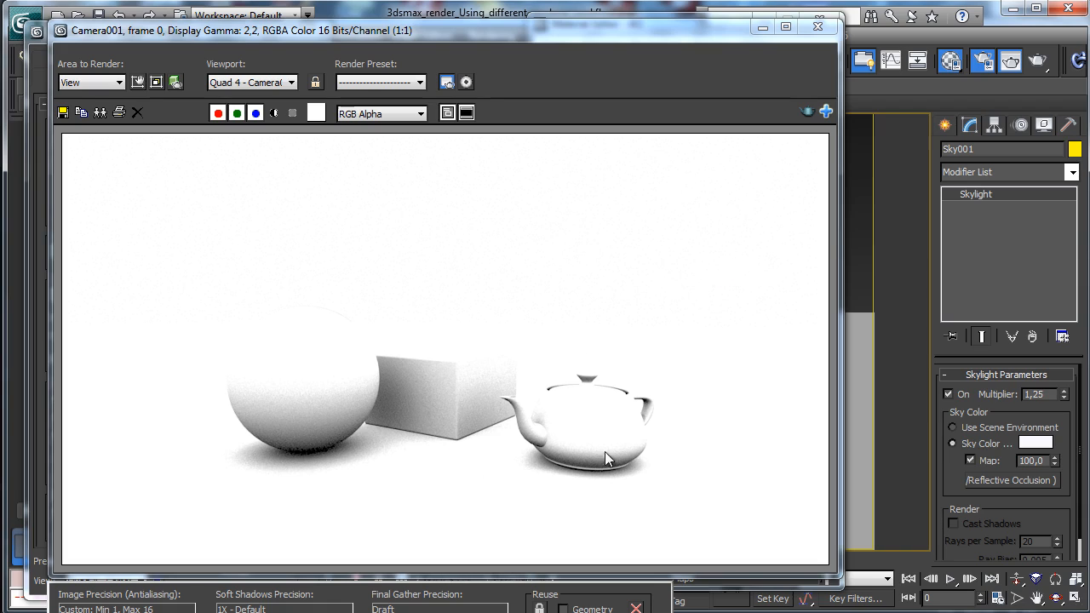
pyautogui.click(63, 113)
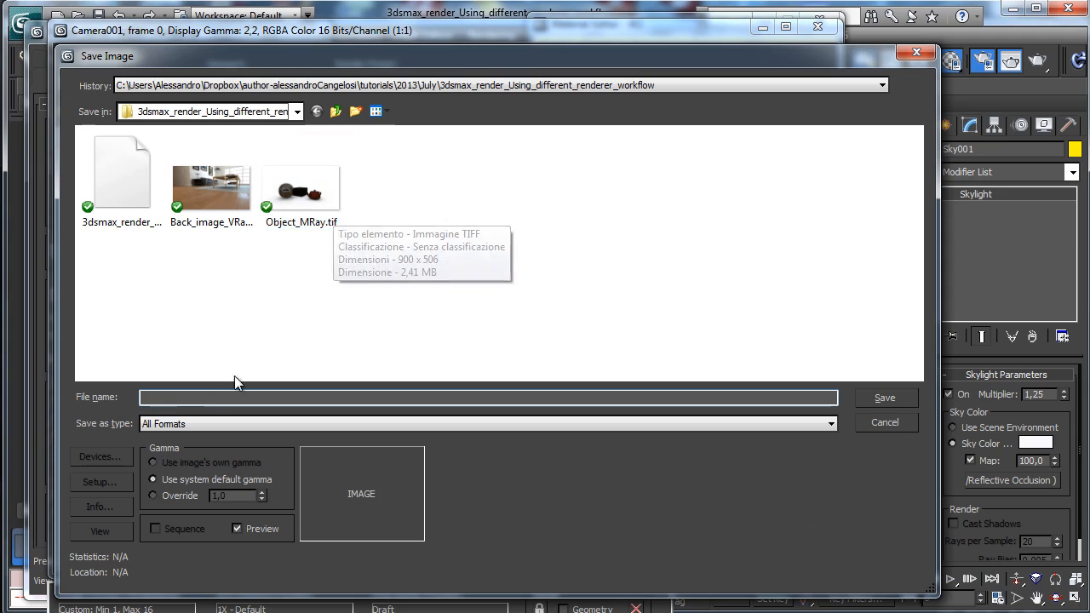
pyautogui.write('O')
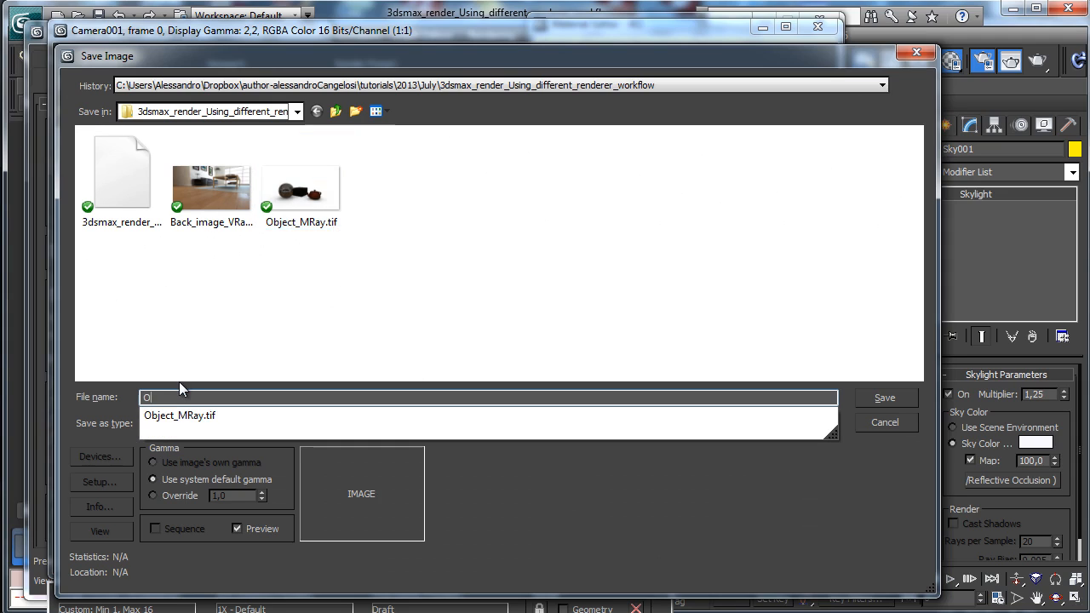
pyautogui.write('bject_AO')
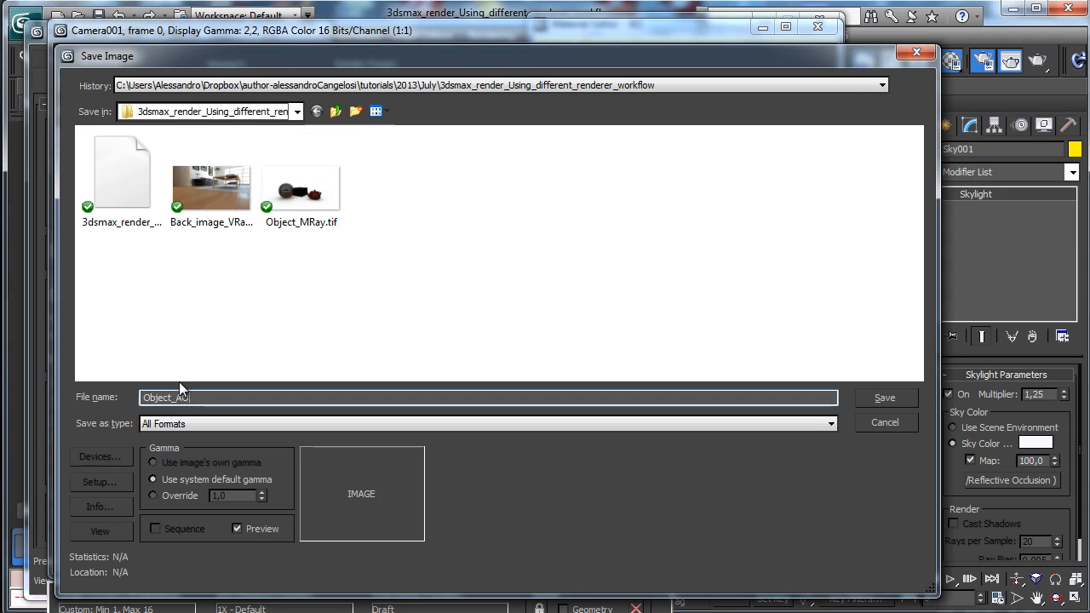
pyautogui.write('.jpg')
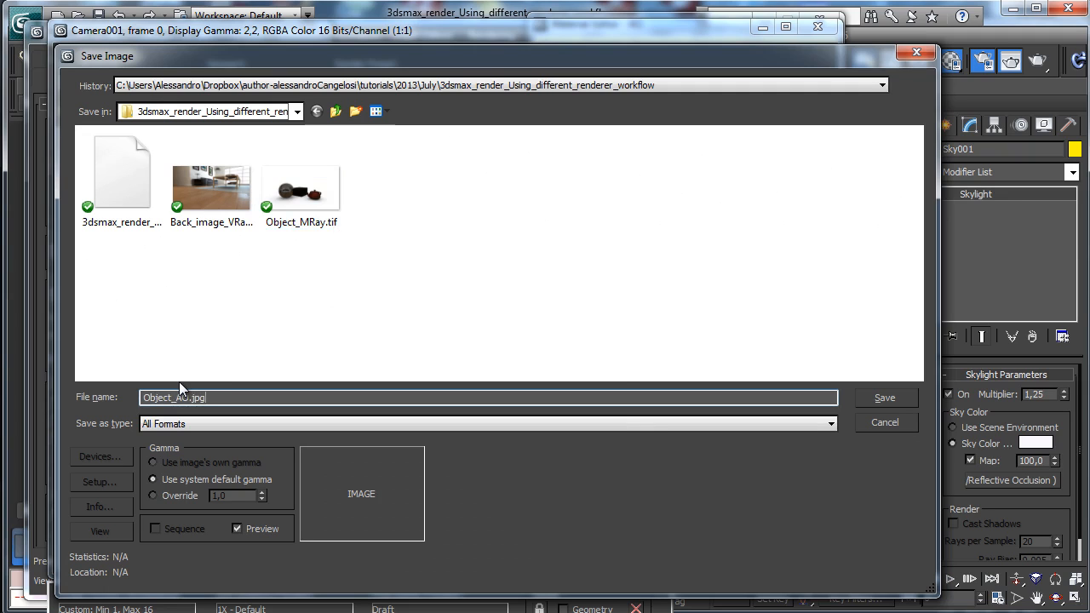
pyautogui.press('Return')
pyautogui.press('Return')
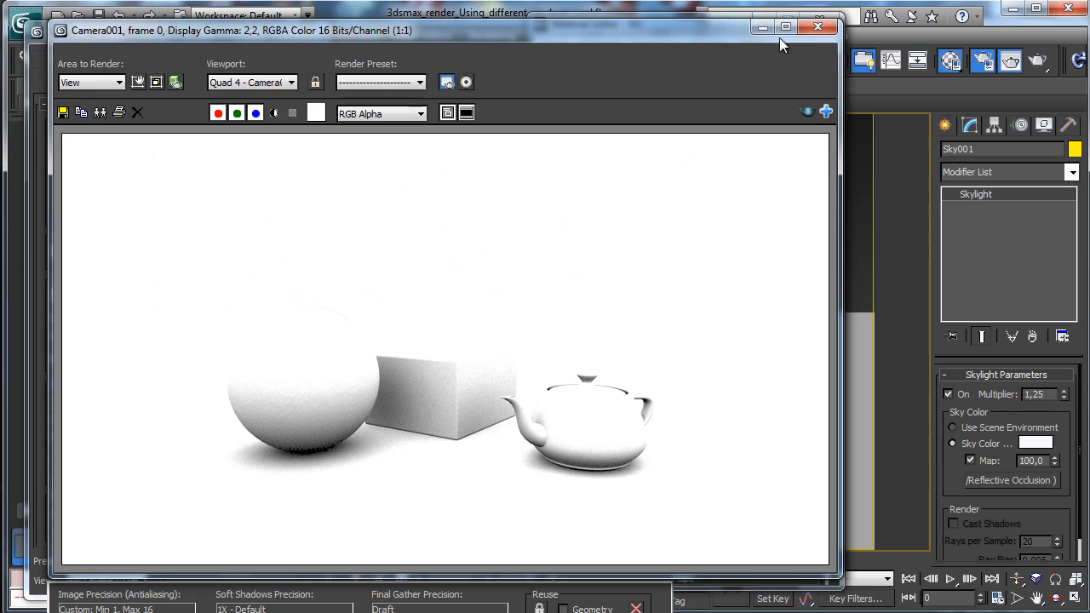
pyautogui.click(759, 28)
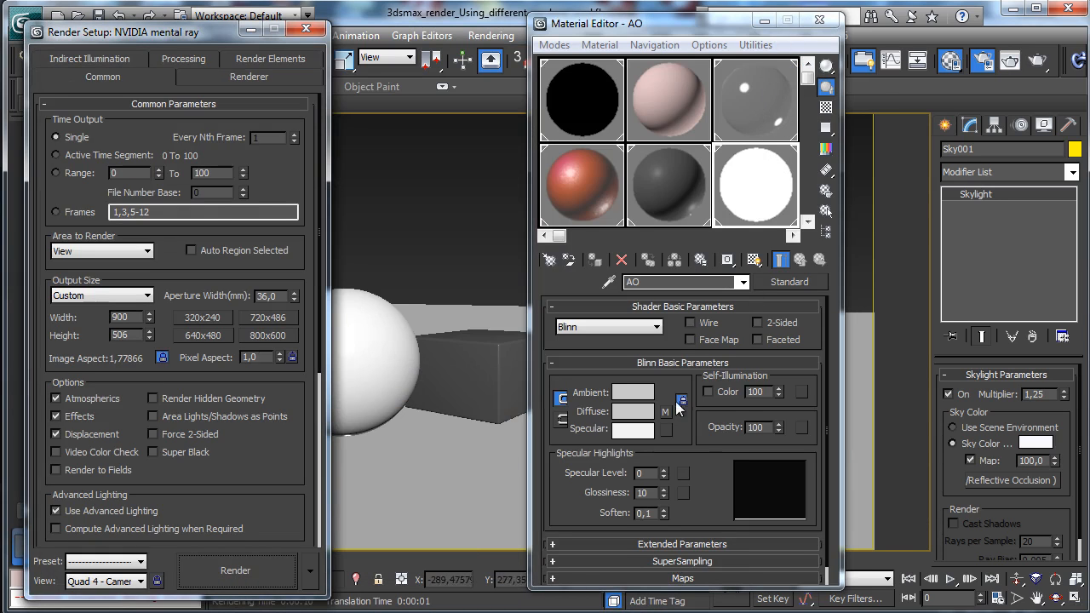
# Disable the Diffuse Color map in the AO material's Maps settings.
pyautogui.moveTo(694, 458); pyautogui.dragTo(681, 195)
pyautogui.click(702, 558)
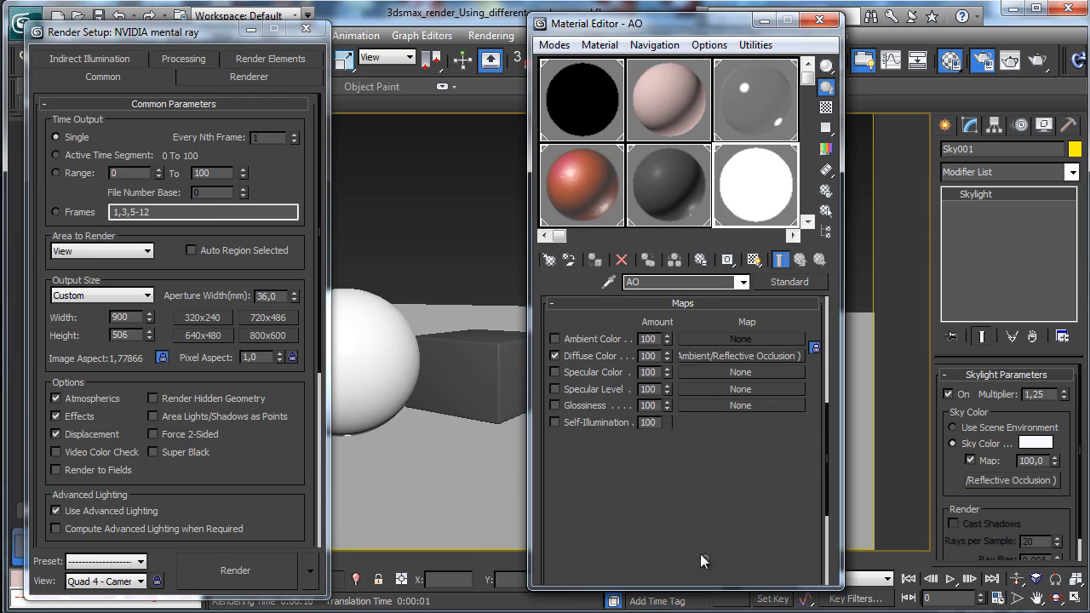
pyautogui.click(554, 356)
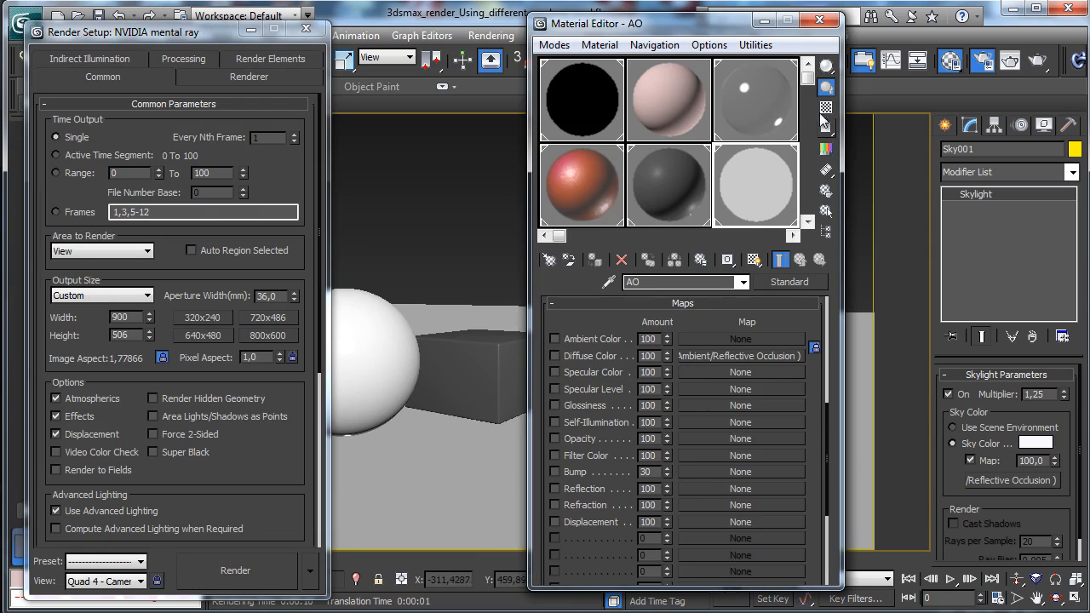
# Select the Ground_Room plane and adjust the Rendering Control settings in its object properties.
pyautogui.click(444, 315)
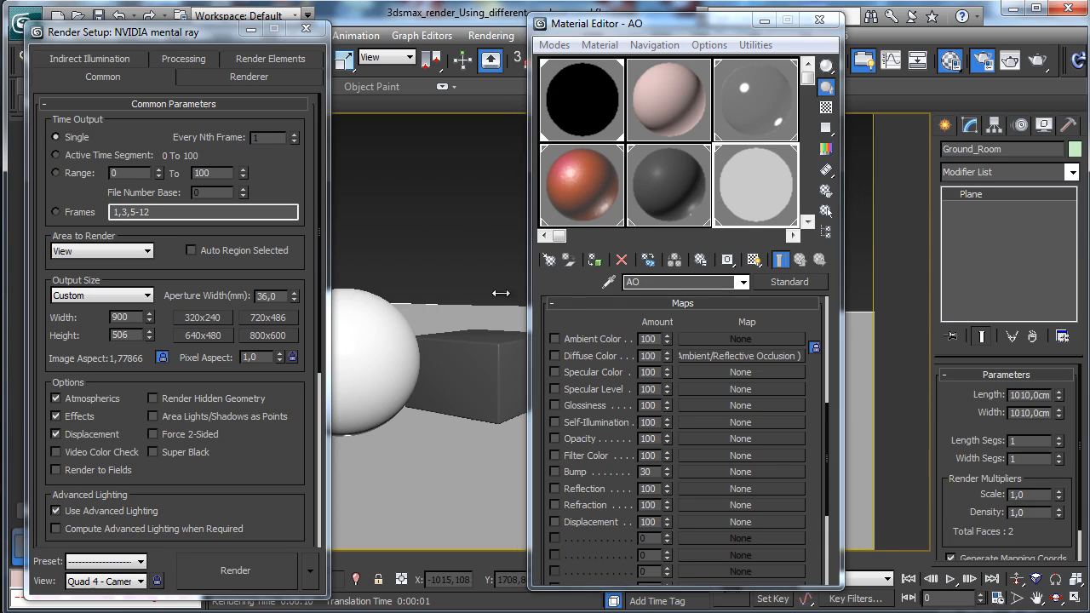
pyautogui.rightClick(434, 327)
pyautogui.click(480, 424)
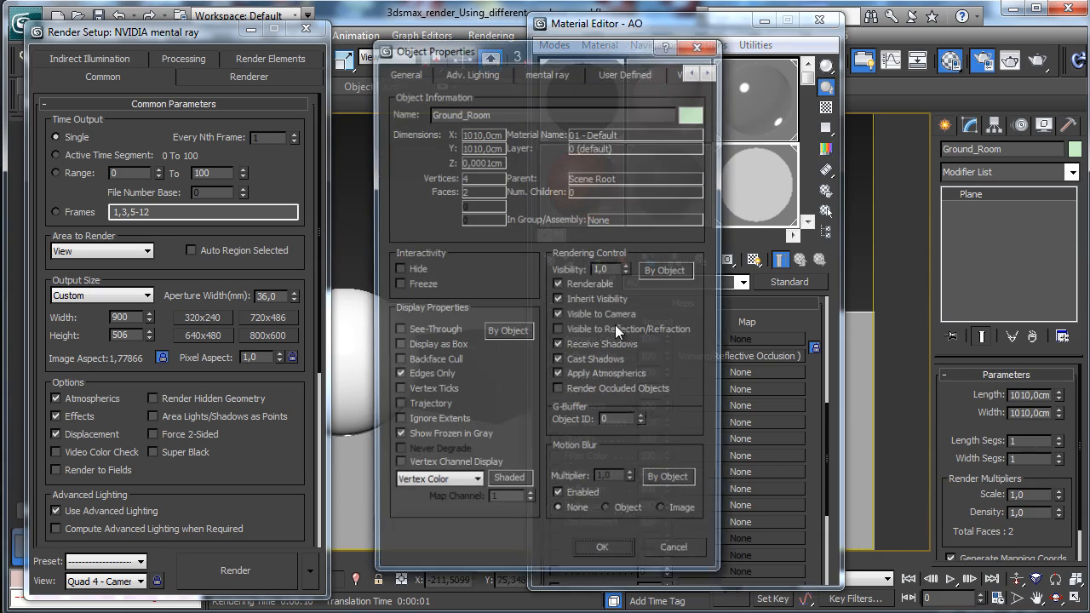
pyautogui.click(600, 553)
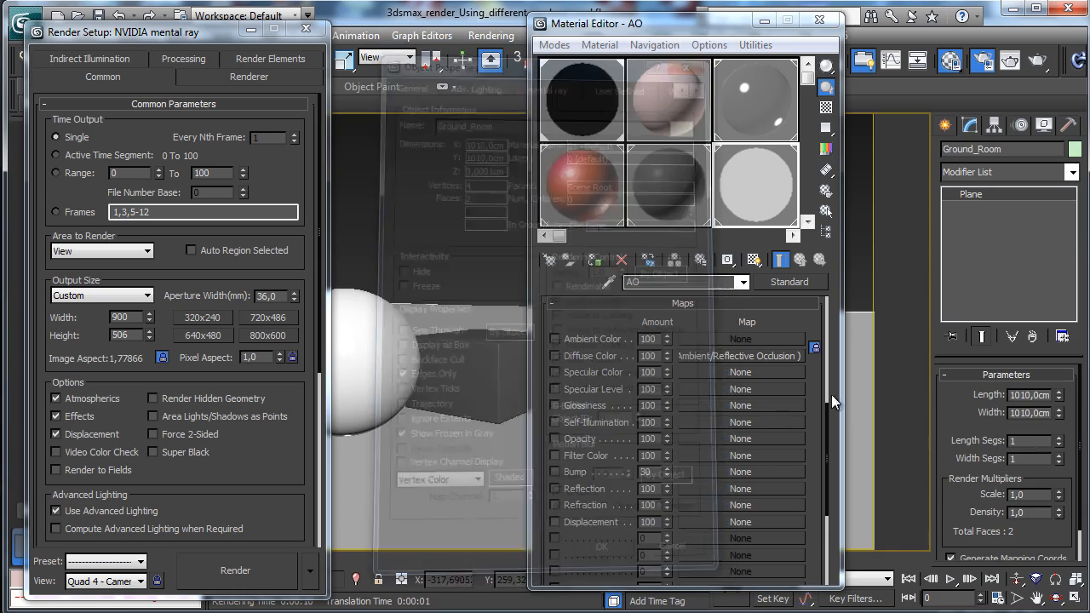
# Set the AO material's diffuse color to pure white, with red, green and blue at 255.
pyautogui.scroll(10, 712, 486)
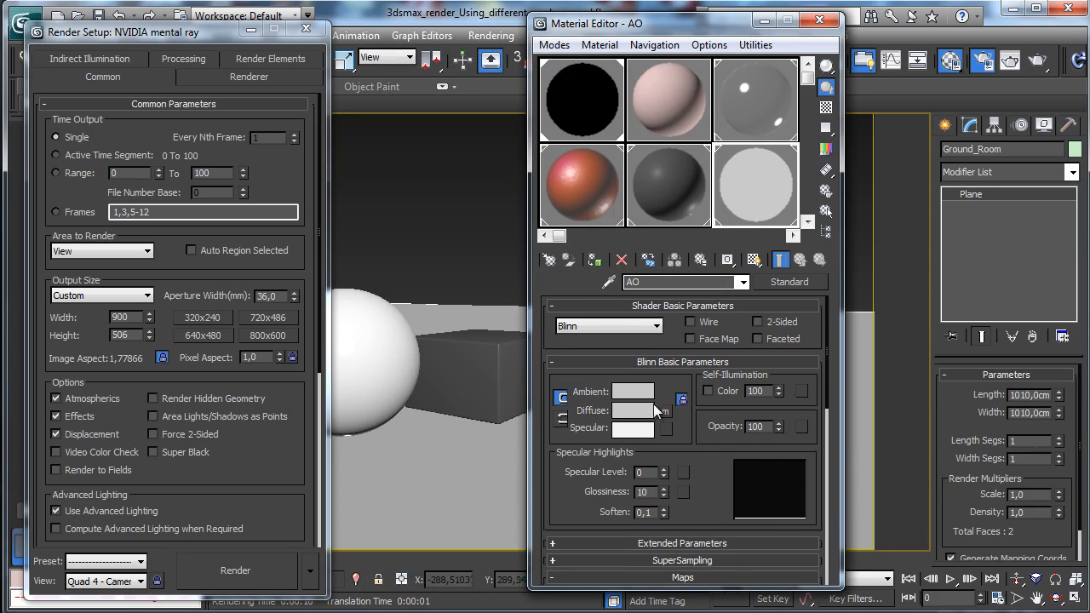
pyautogui.click(633, 411)
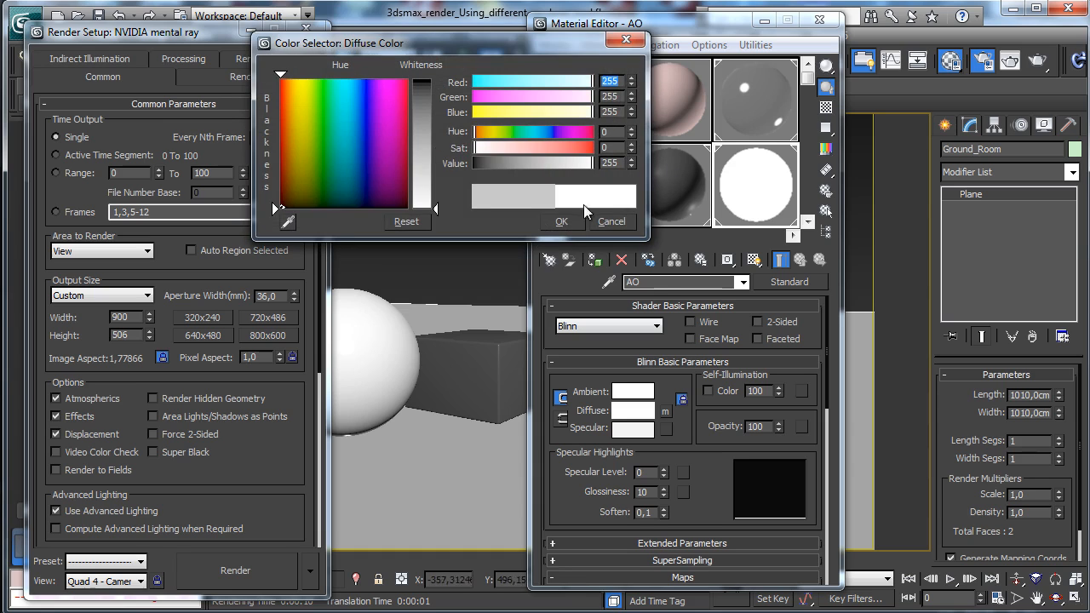
pyautogui.click(560, 222)
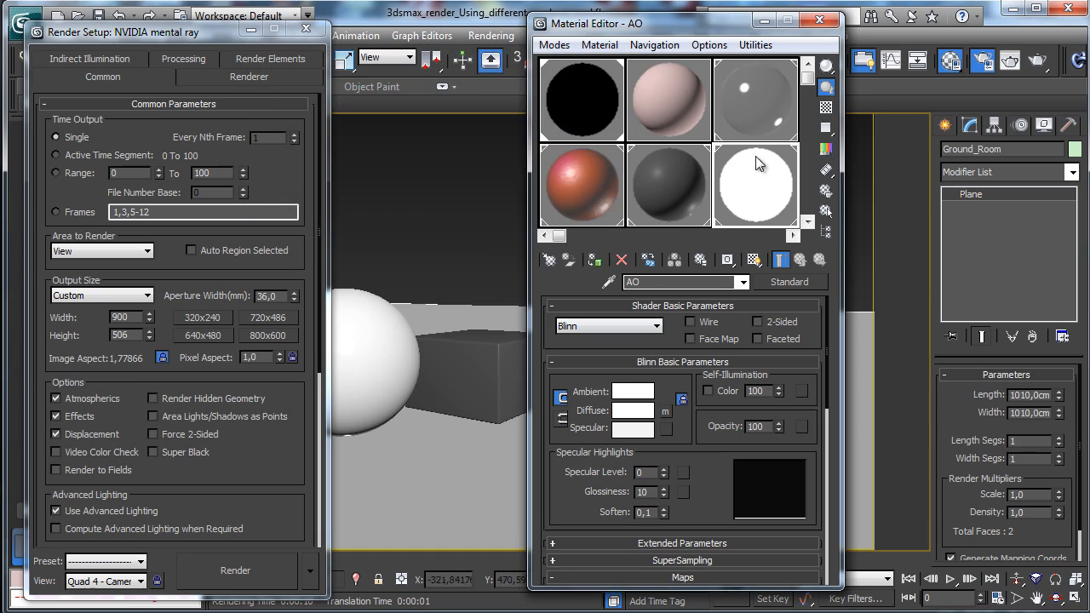
# Start and stop a test render, and disable both Final Gather and the mental ray Material Override.
pyautogui.click(262, 579)
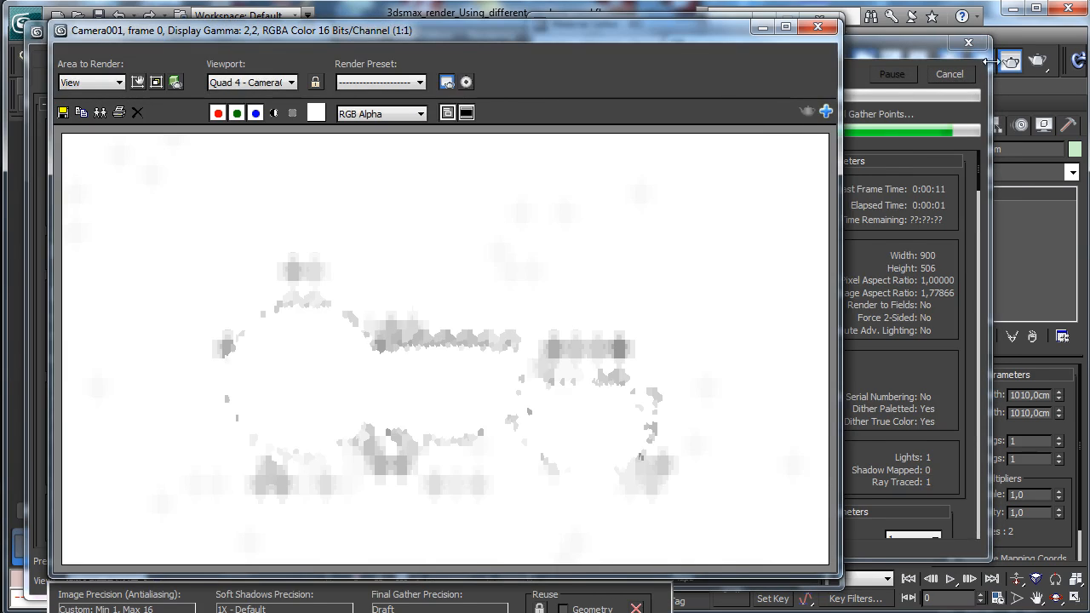
pyautogui.click(698, 47)
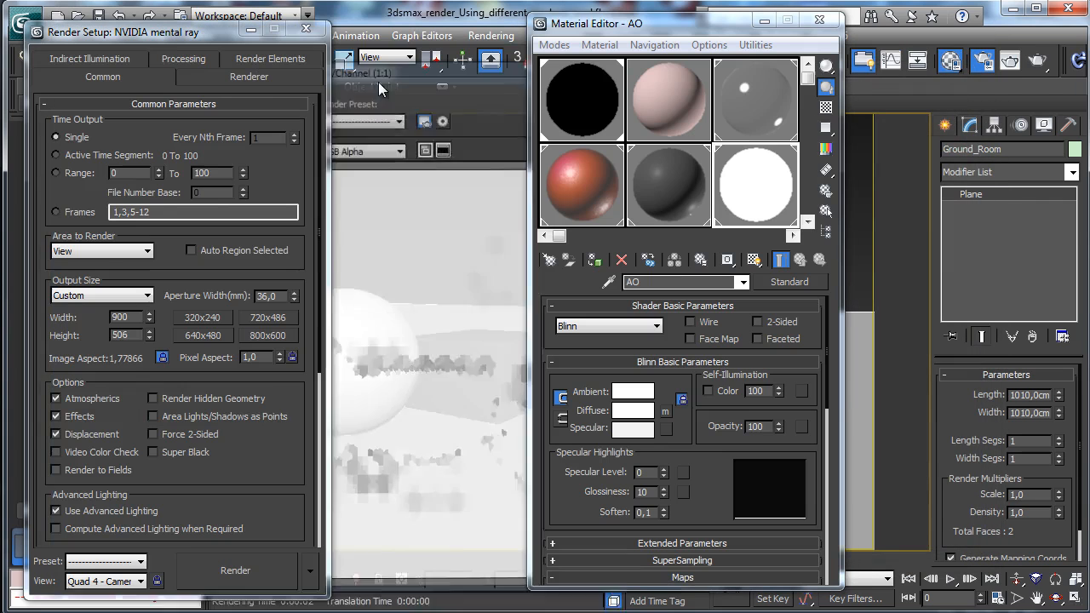
pyautogui.click(135, 76)
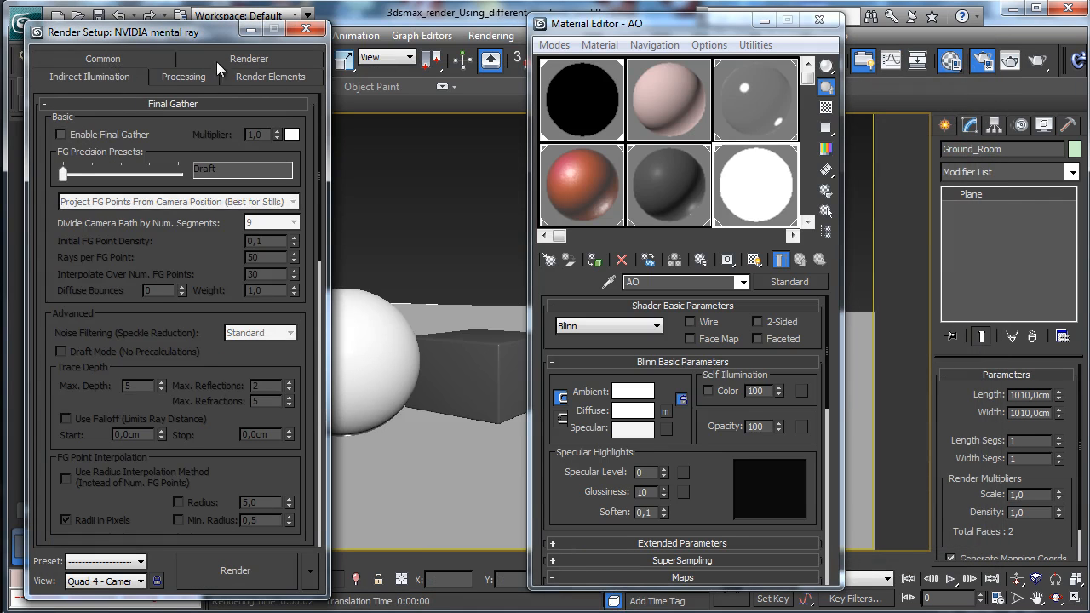
pyautogui.click(185, 77)
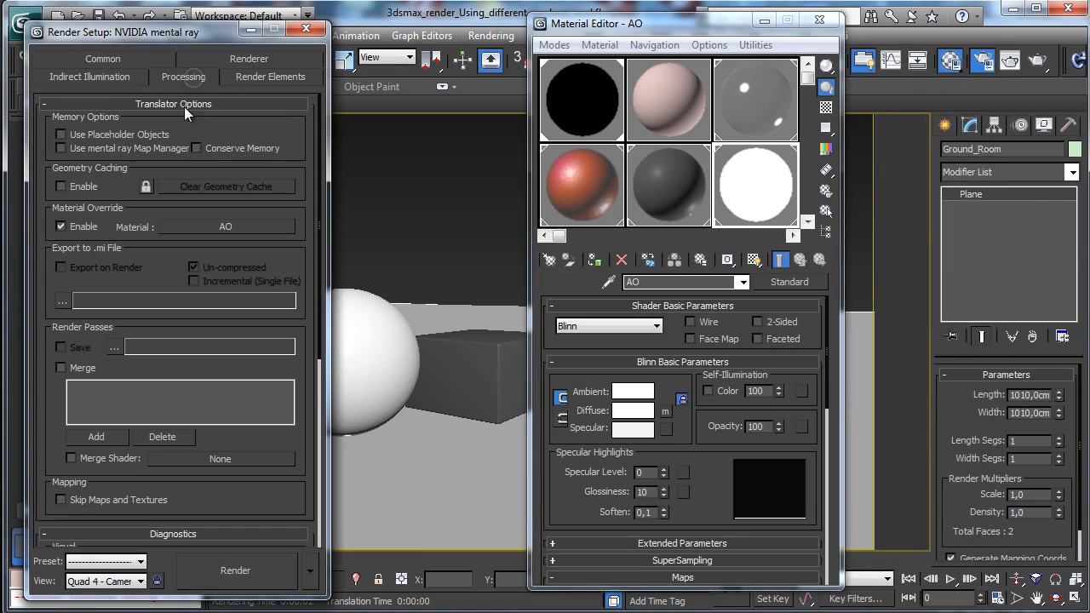
pyautogui.click(253, 576)
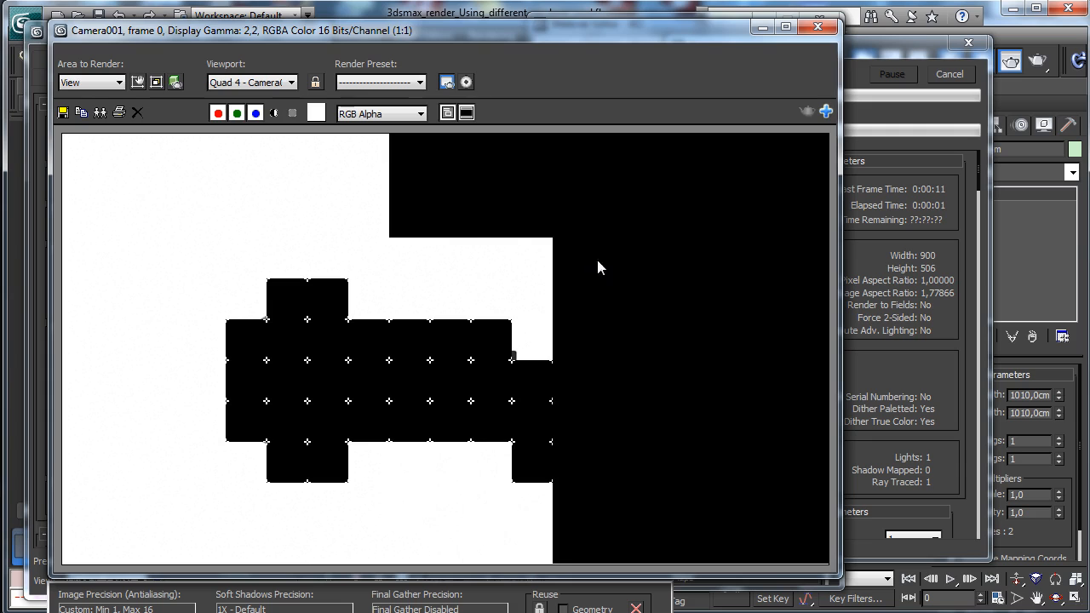
pyautogui.click(706, 52)
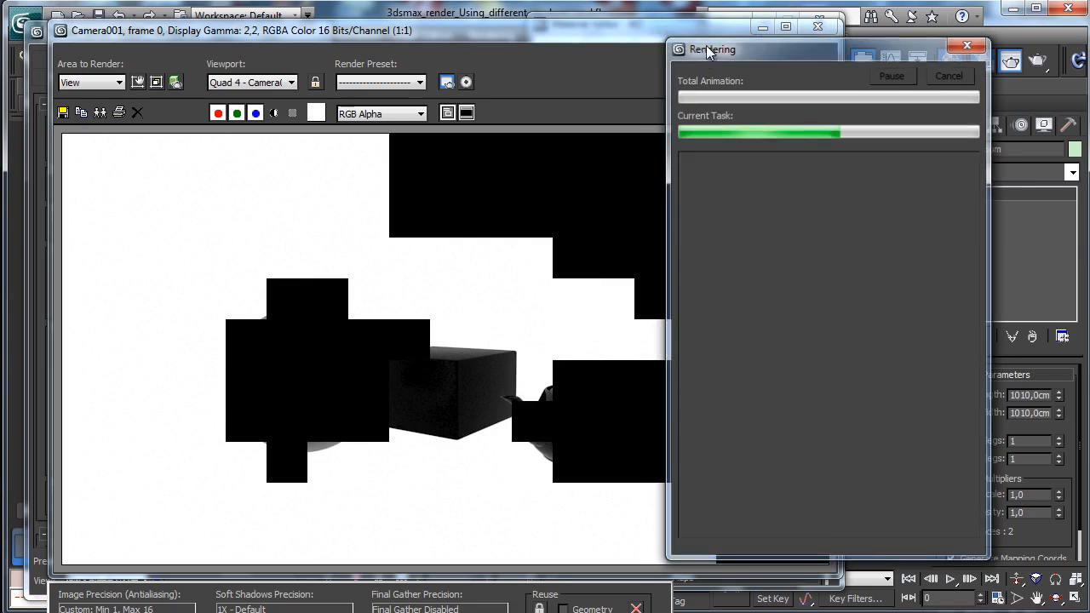
pyautogui.click(762, 26)
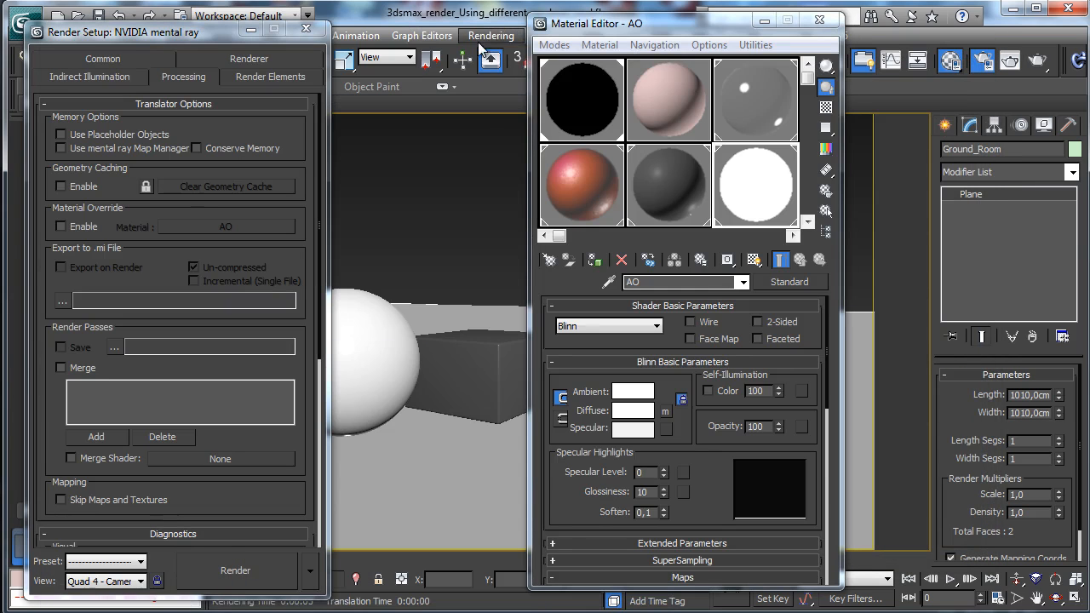
# Turn off the environment map in the Environment settings and confirm black as the background color.
pyautogui.click(481, 40)
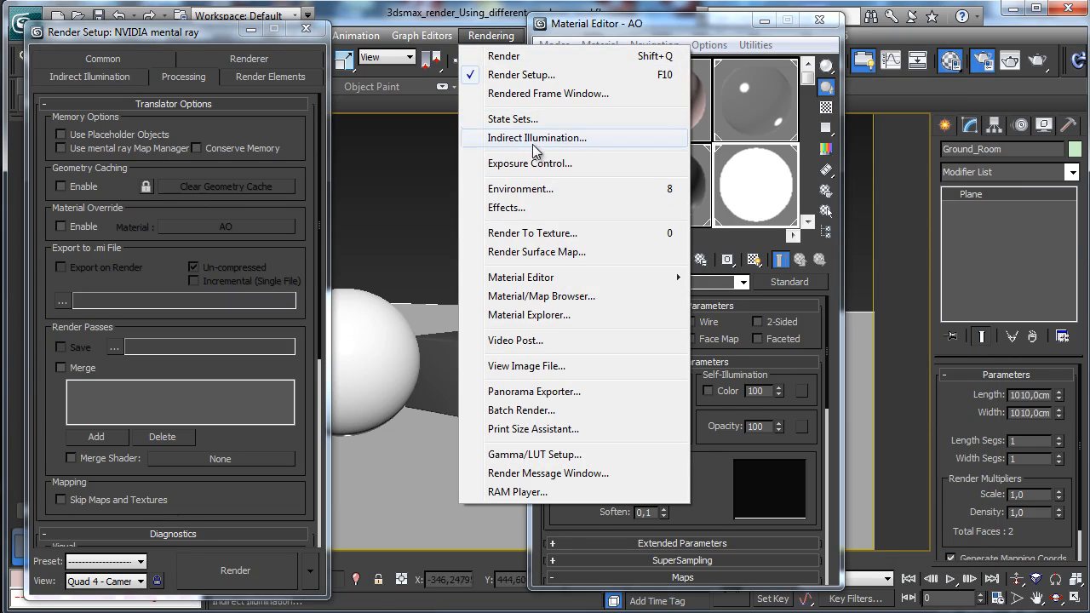
pyautogui.click(521, 188)
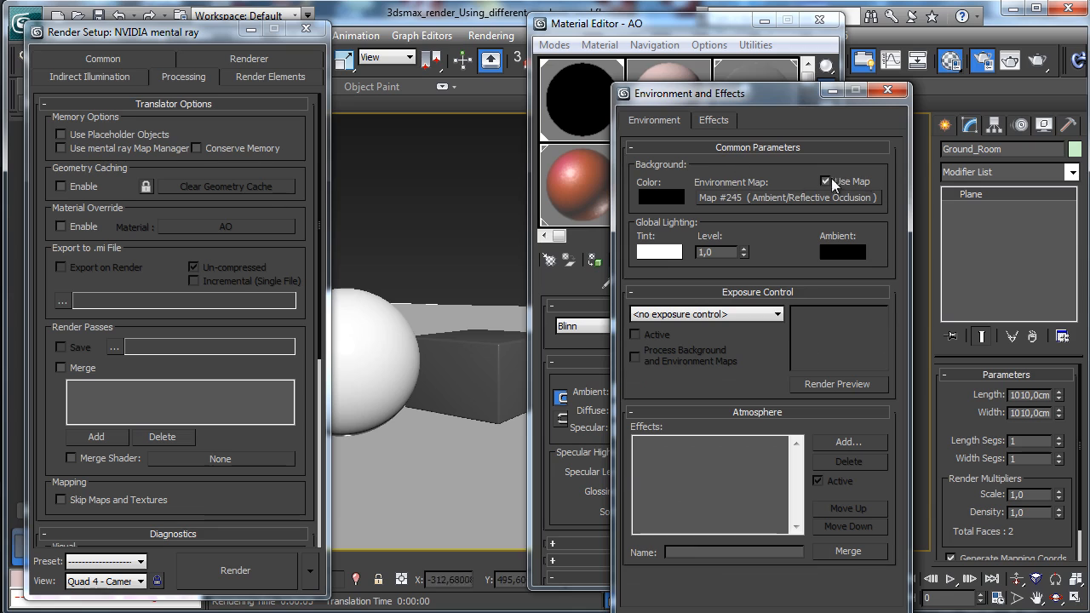
pyautogui.click(641, 197)
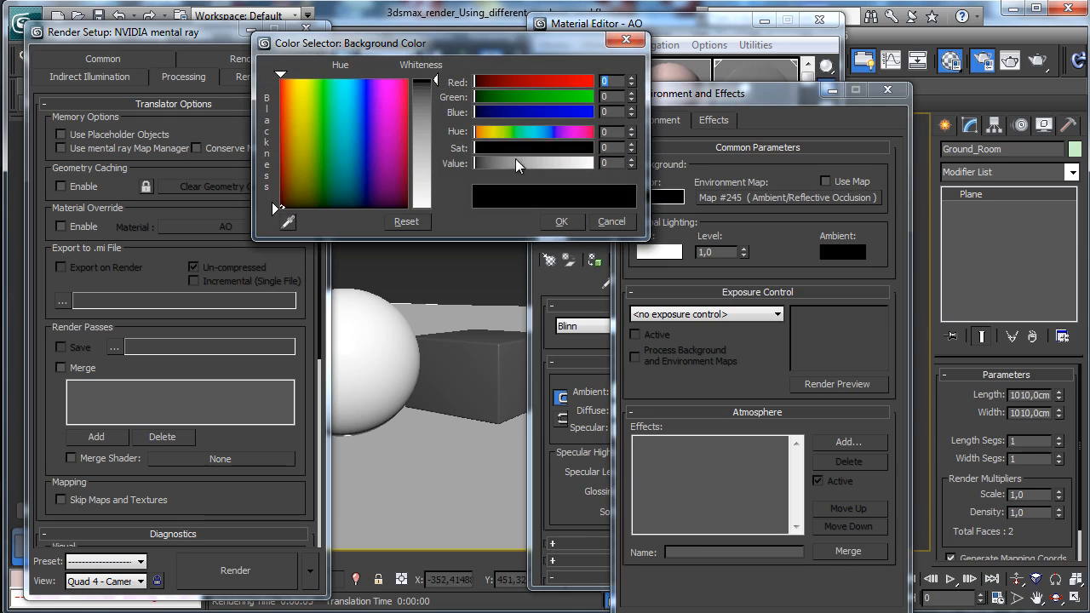
pyautogui.click(561, 222)
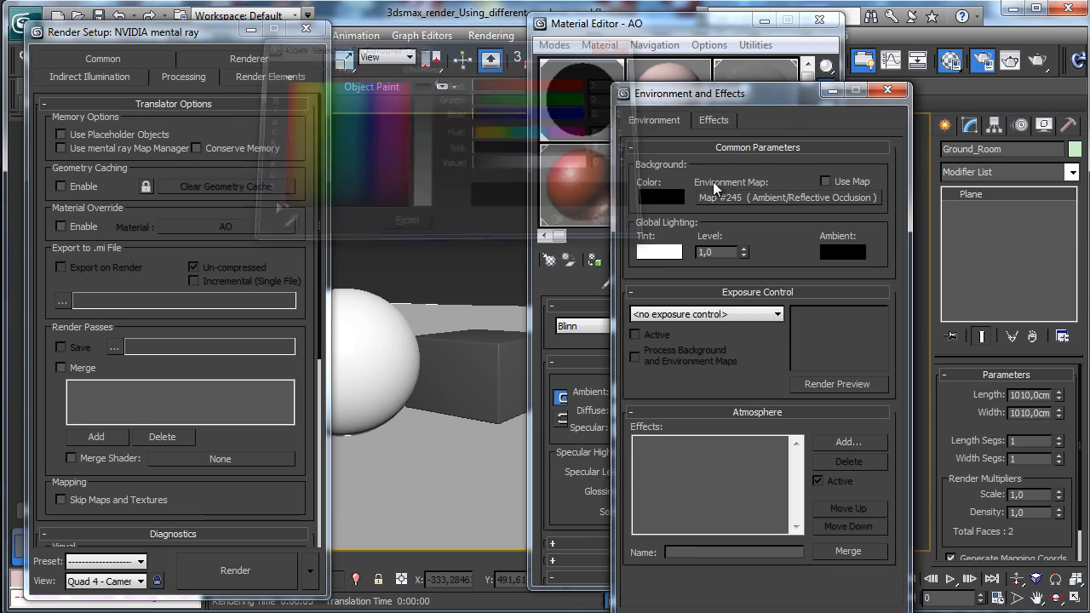
pyautogui.click(708, 44)
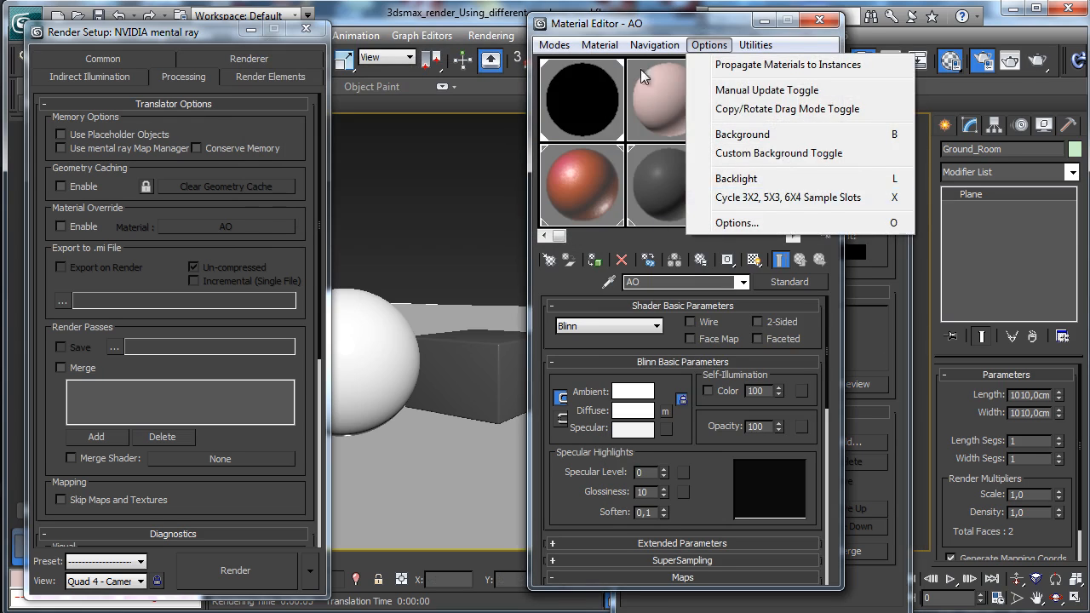
pyautogui.click(737, 201)
# Render the camera view and save its displayed alpha channel as Object_Matte.jpg.
pyautogui.click(257, 572)
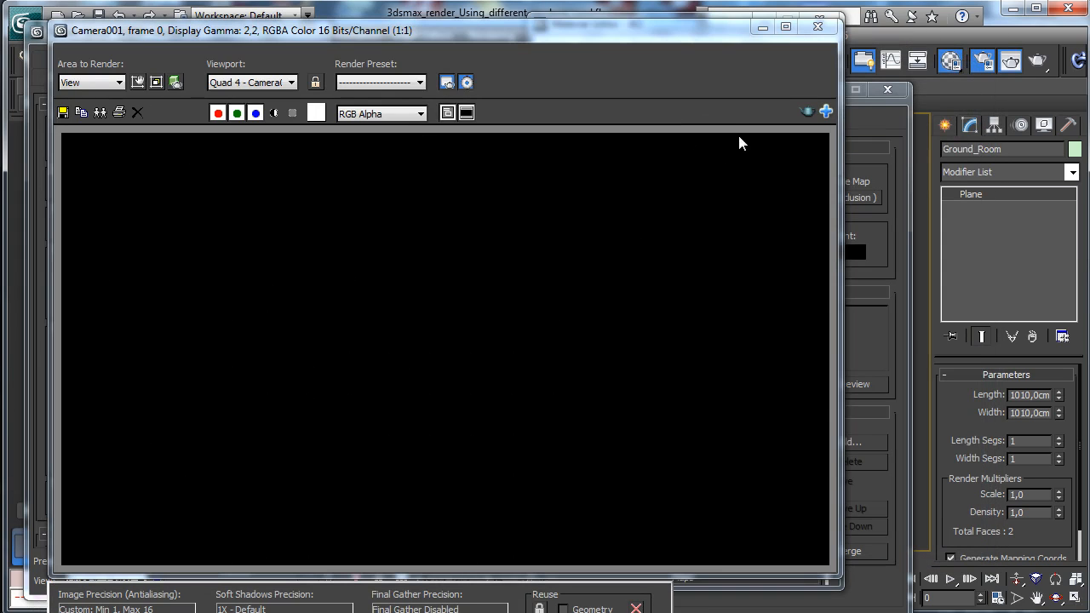
pyautogui.click(274, 114)
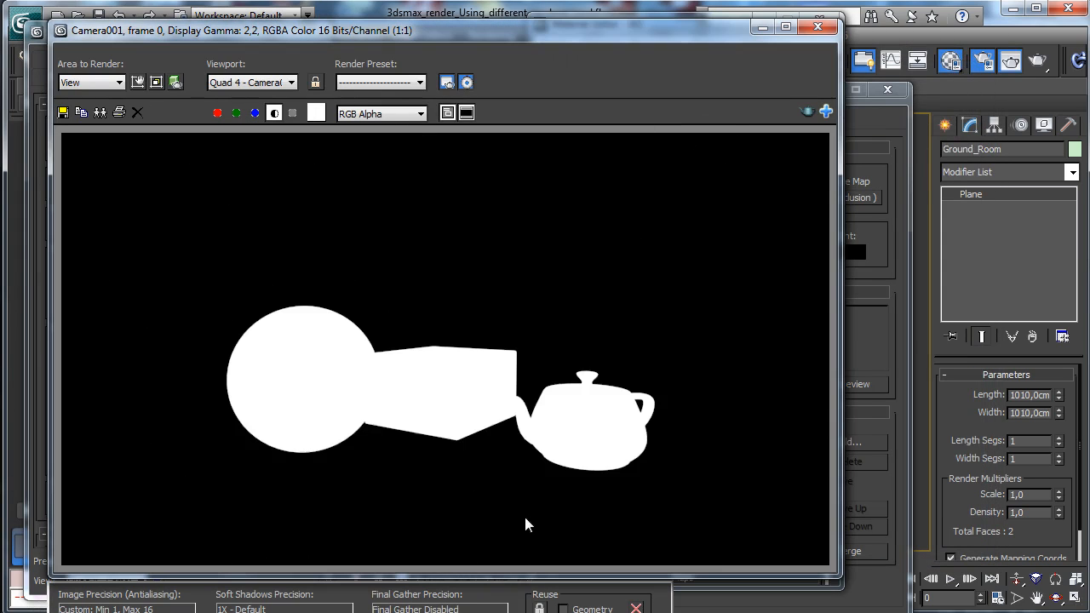
pyautogui.click(62, 112)
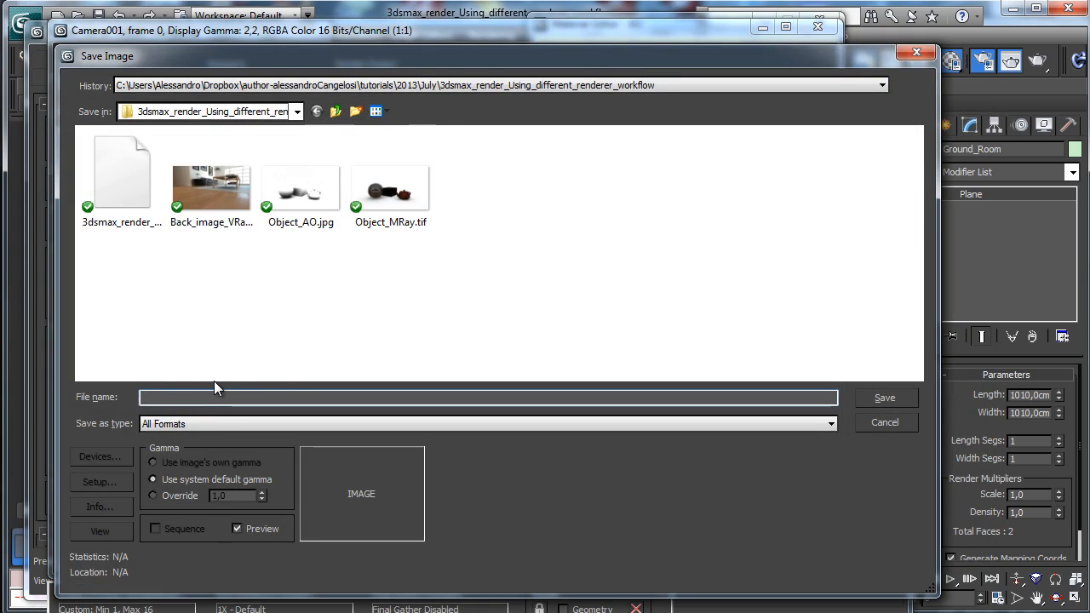
pyautogui.write('Objce')
pyautogui.press('BackSpace')
pyautogui.press('BackSpace')
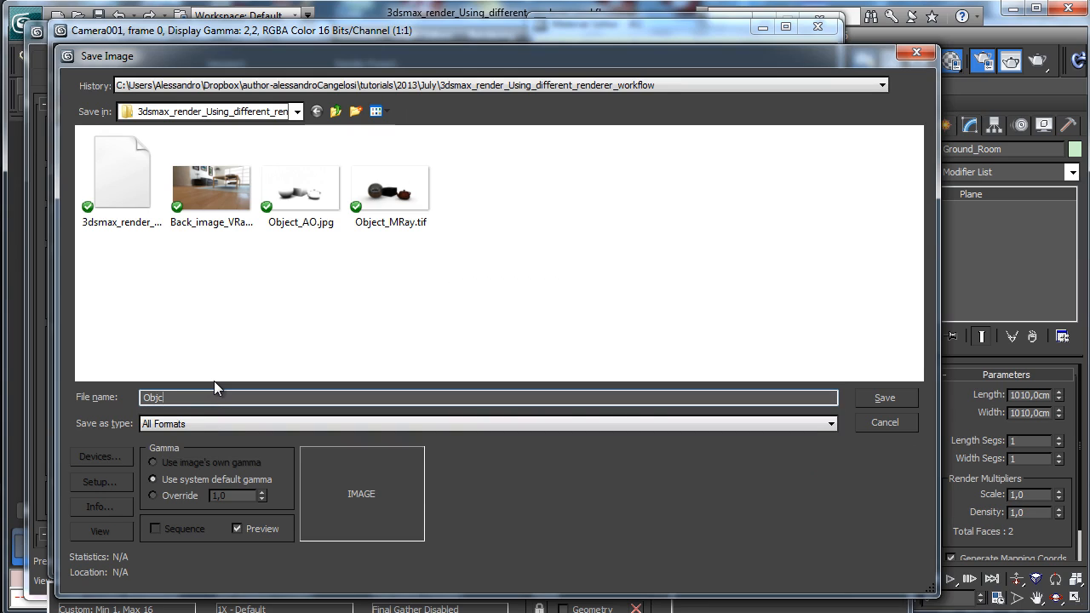
pyautogui.write('ect')
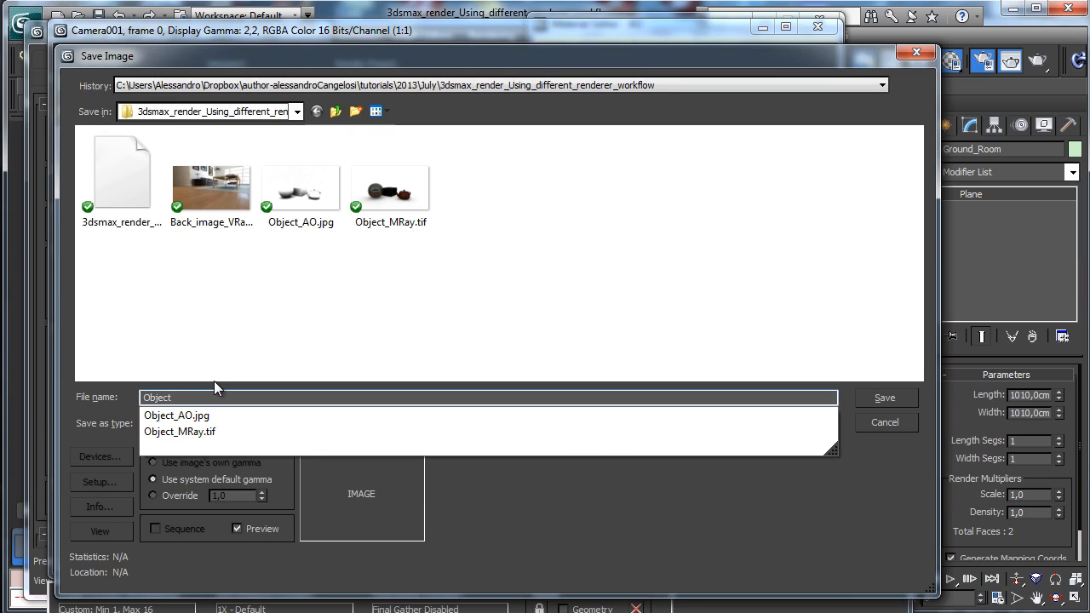
pyautogui.write('_Matte')
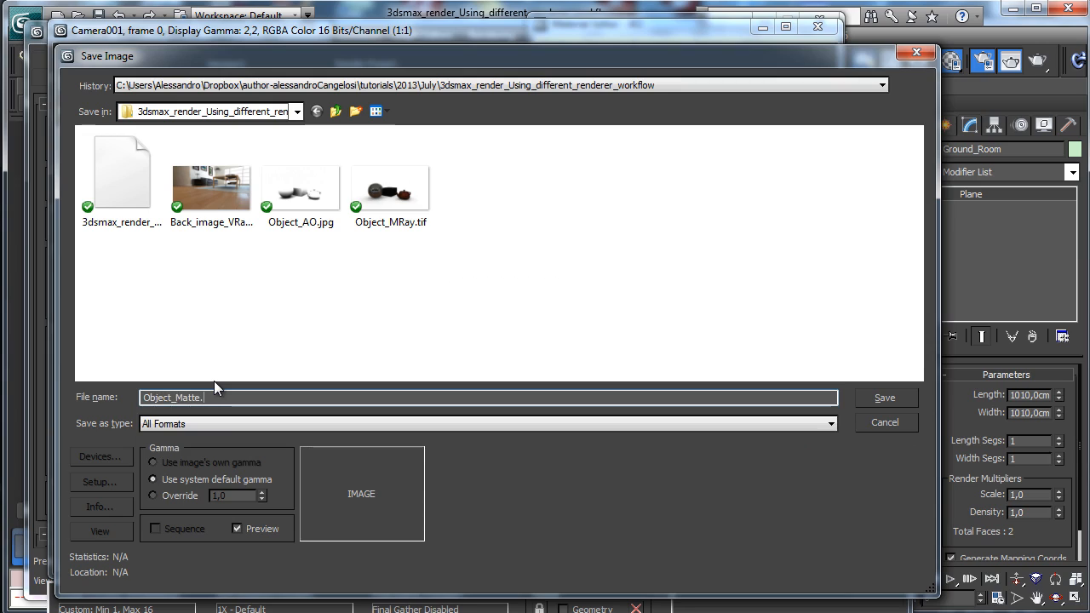
pyautogui.write('.jpg')
pyautogui.press('Return')
pyautogui.press('Return')
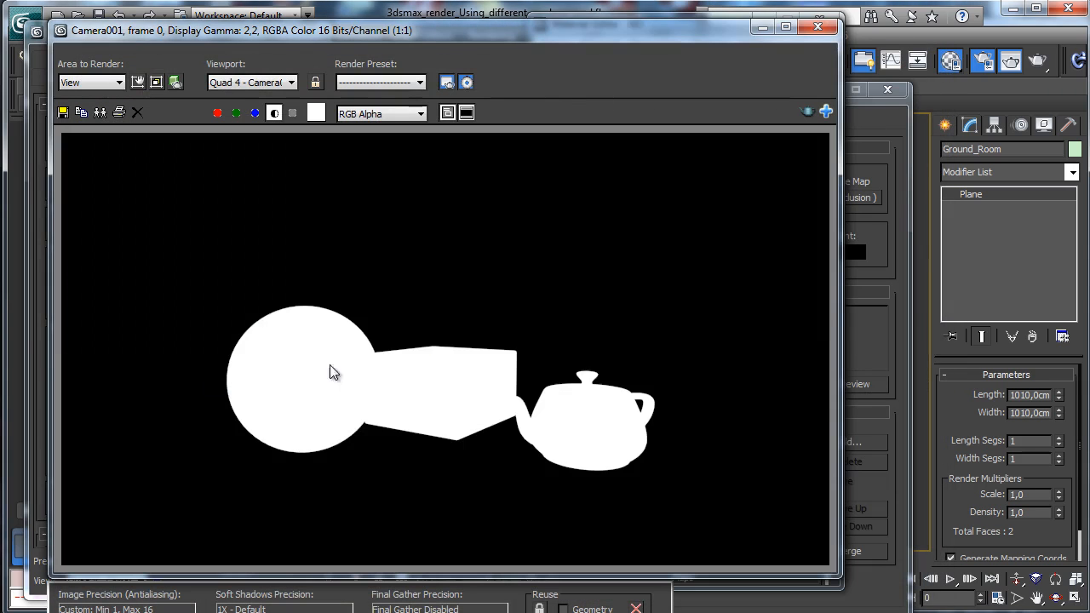
# Switch to Fusion, load Object_AO.jpg with a new Loader and place its node in free space beside the existing merge.
pyautogui.click(23, 24)
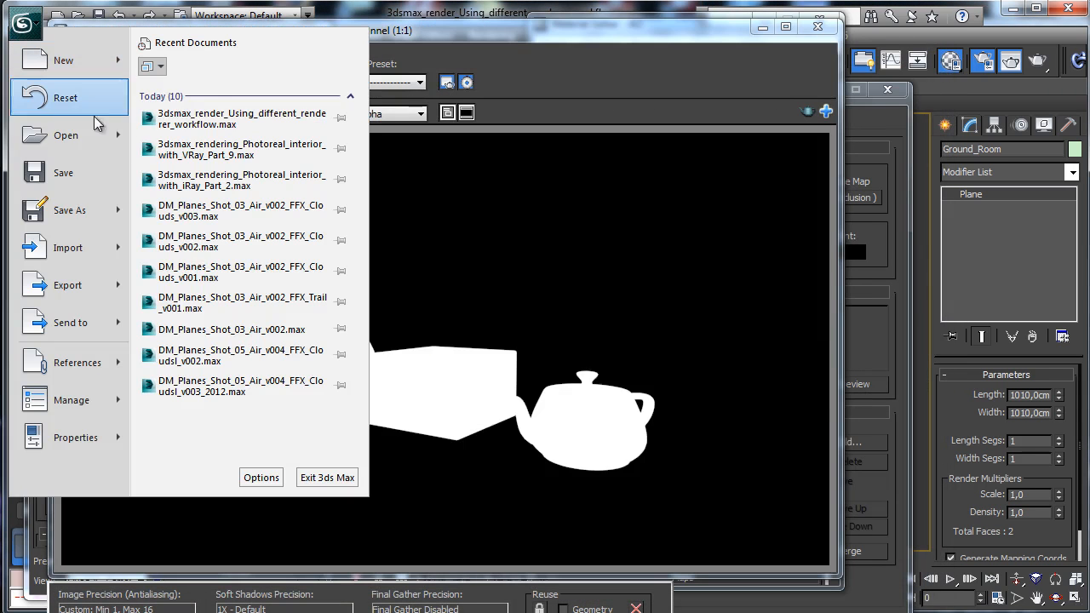
pyautogui.click(219, 122)
pyautogui.click(743, 527)
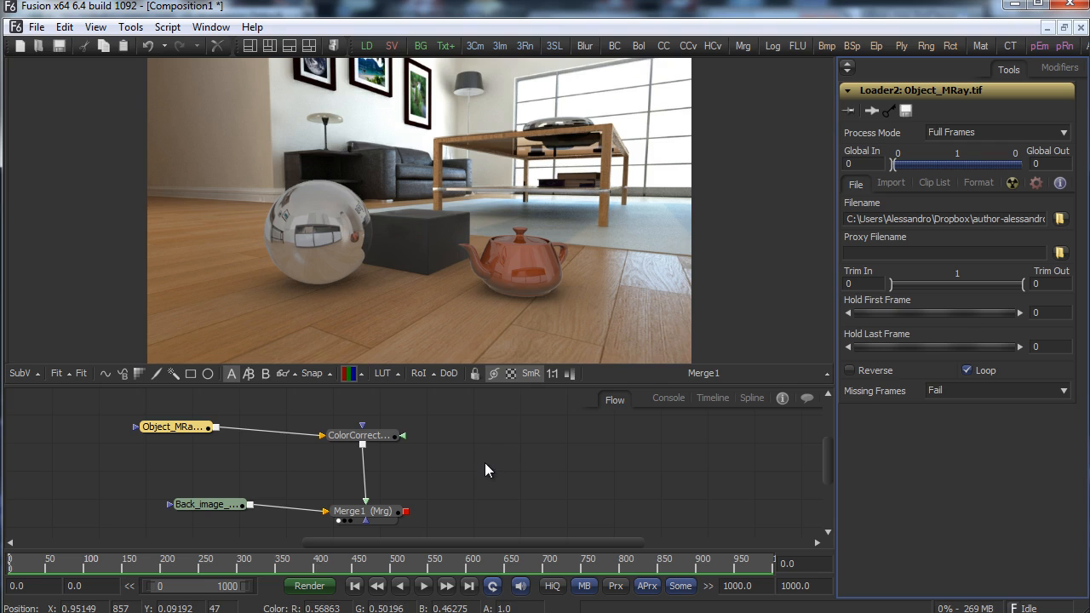
pyautogui.rightClick(490, 458)
pyautogui.moveTo(553, 467)
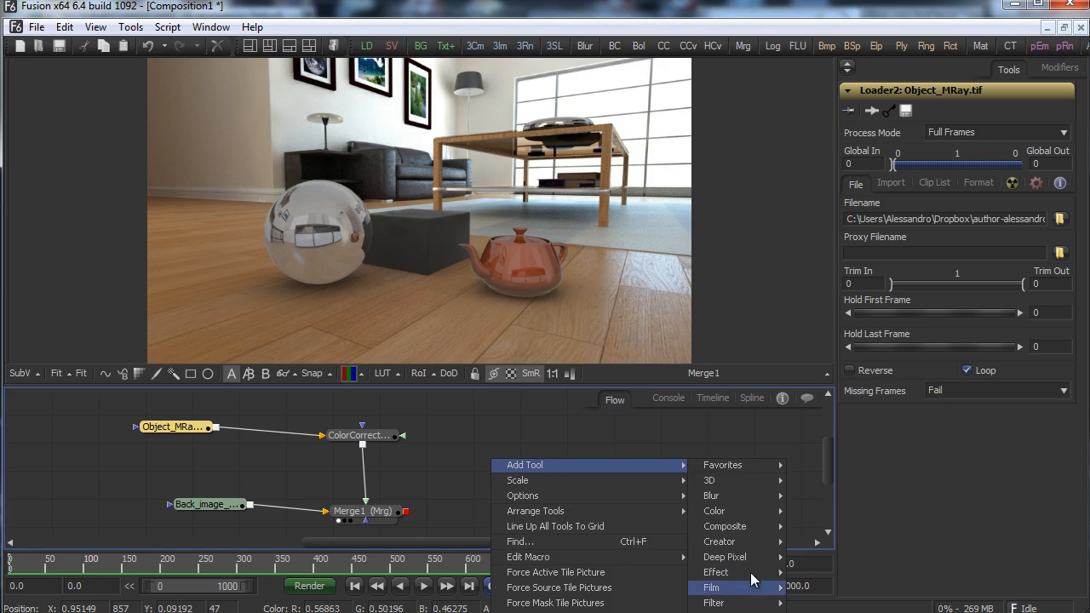
pyautogui.click(1059, 219)
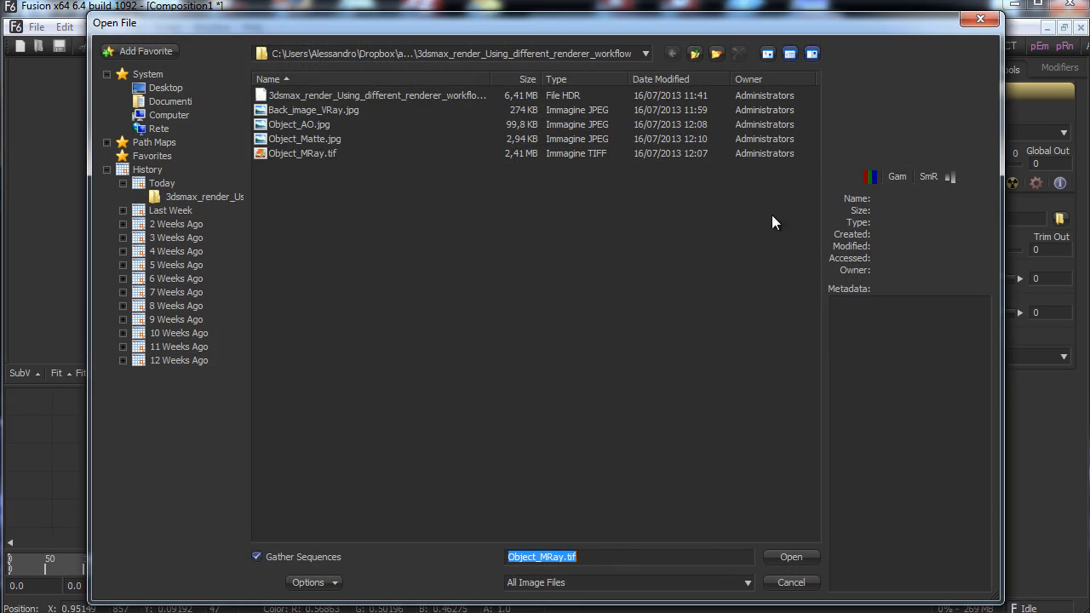
pyautogui.doubleClick(320, 125)
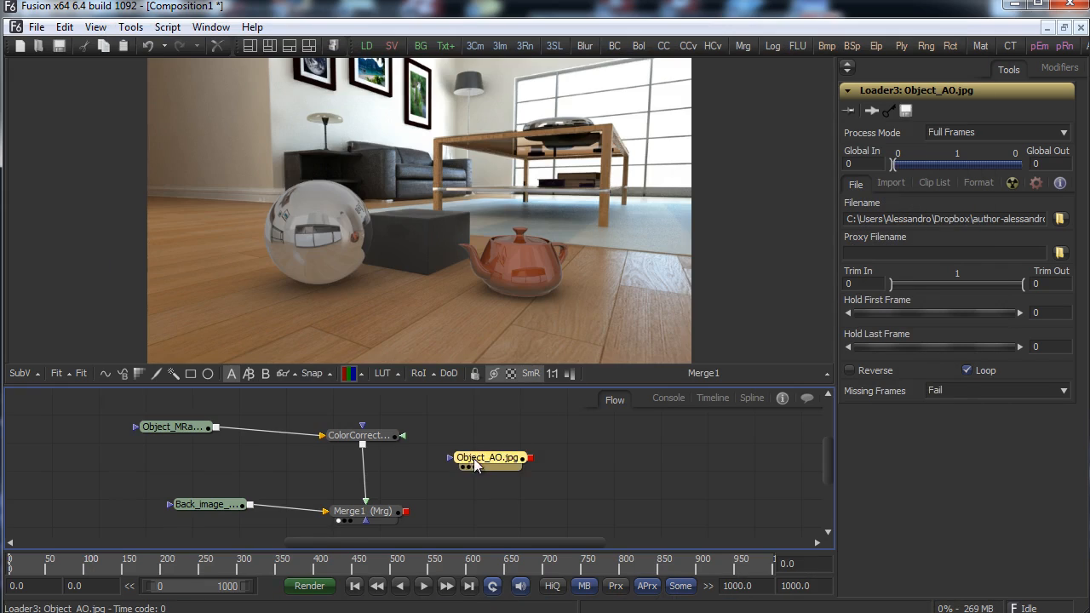
pyautogui.moveTo(498, 454); pyautogui.dragTo(563, 477)
# Add a second Merge tool and connect the output of Merge1 to its background input.
pyautogui.rightClick(453, 487)
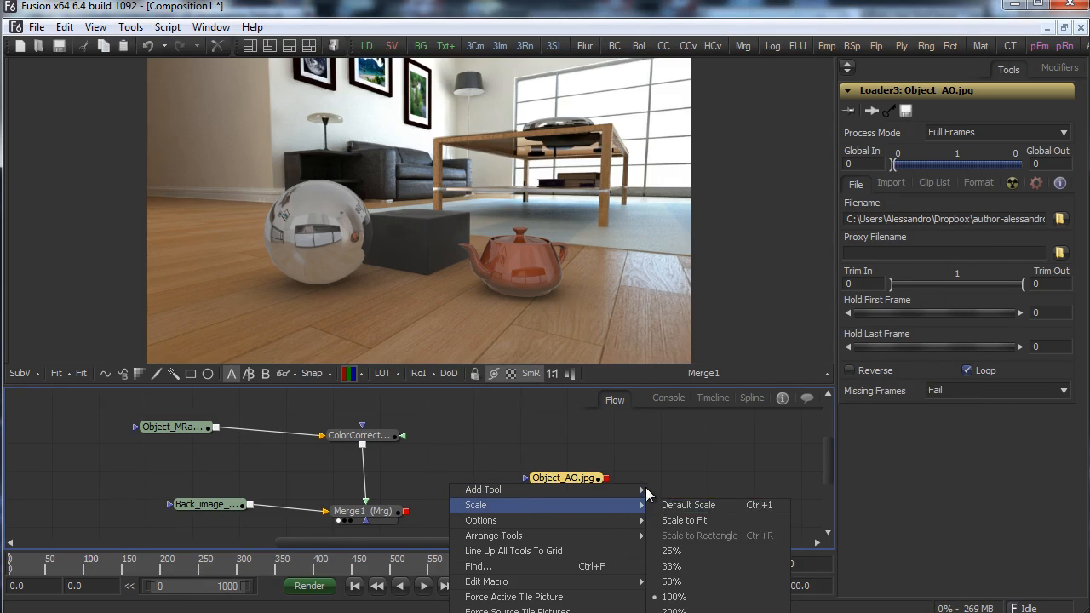
pyautogui.moveTo(635, 490)
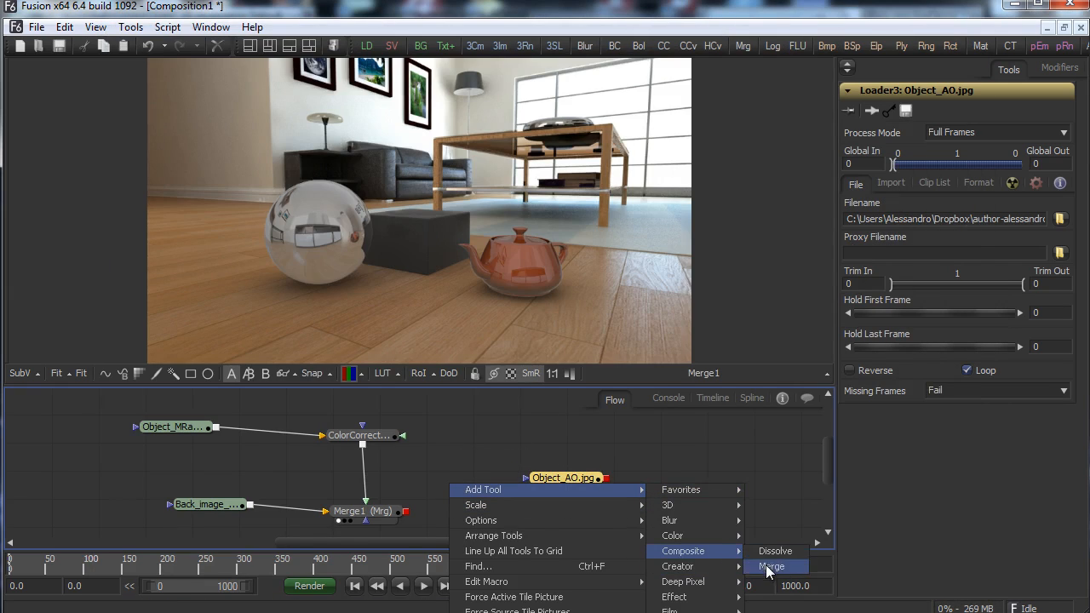
pyautogui.click(767, 570)
pyautogui.moveTo(463, 500); pyautogui.dragTo(503, 529)
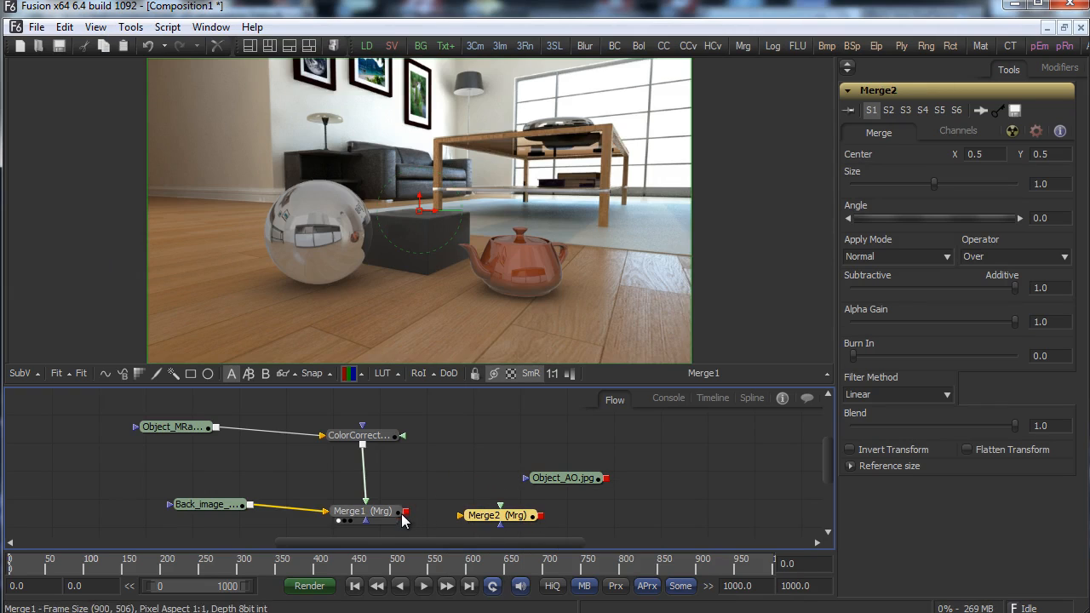
pyautogui.moveTo(407, 511); pyautogui.dragTo(461, 516)
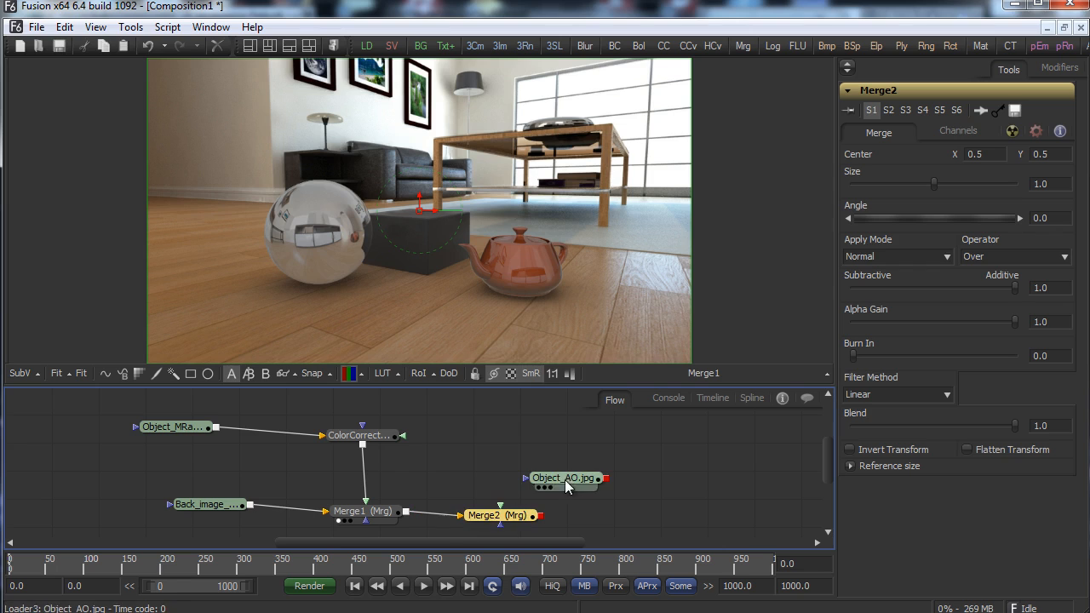
# Connect Object_AO.jpg to the foreground of Merge2, display Merge2 in the viewer and set its apply mode to Multiply.
pyautogui.moveTo(562, 478); pyautogui.dragTo(509, 426)
pyautogui.moveTo(523, 516); pyautogui.dragTo(601, 495)
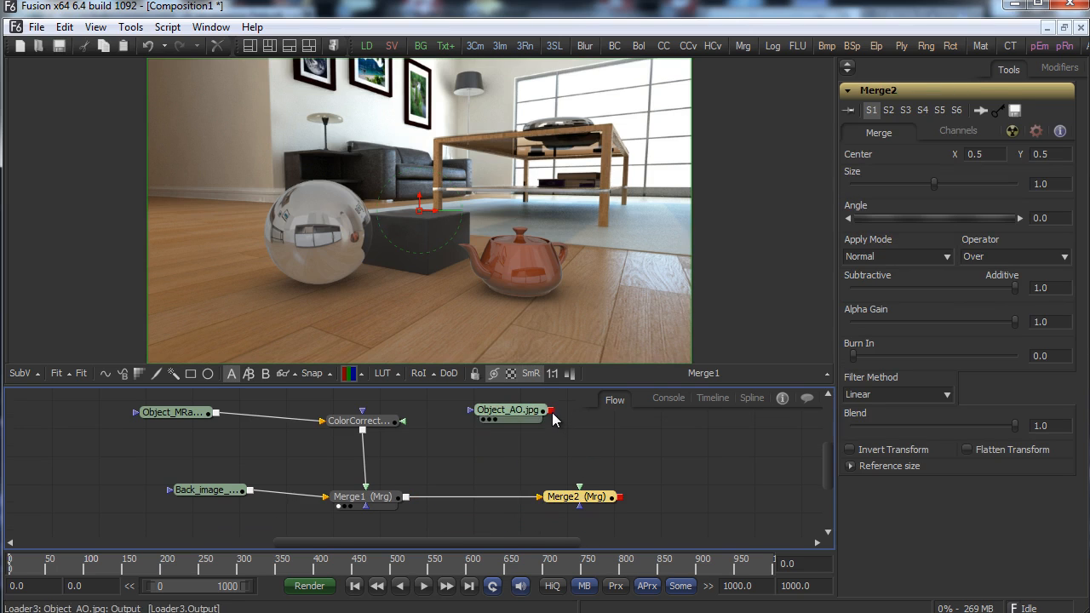
pyautogui.moveTo(552, 411); pyautogui.dragTo(584, 496)
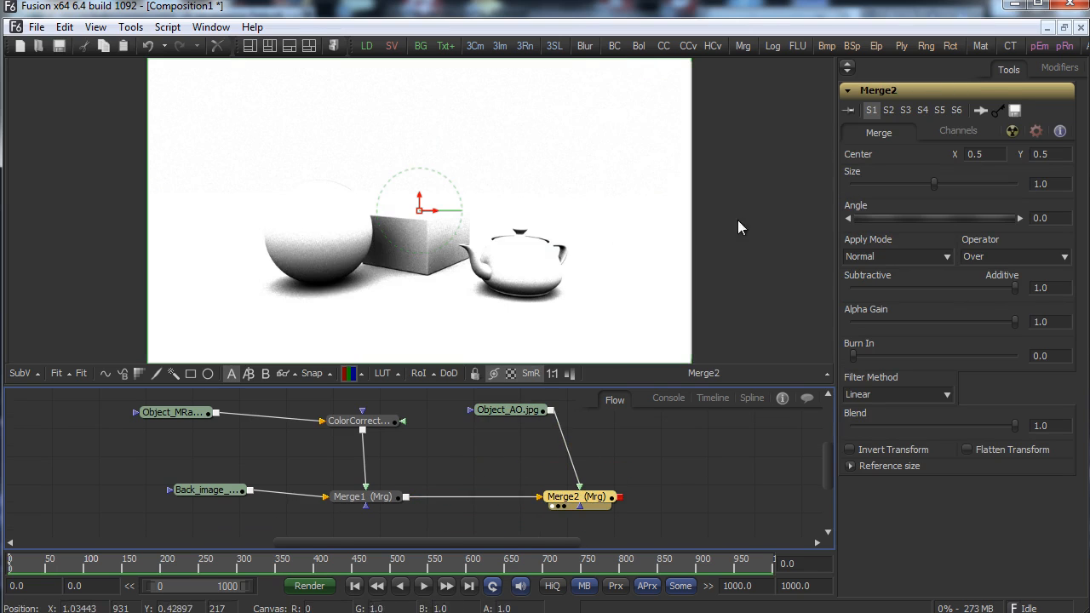
pyautogui.click(910, 255)
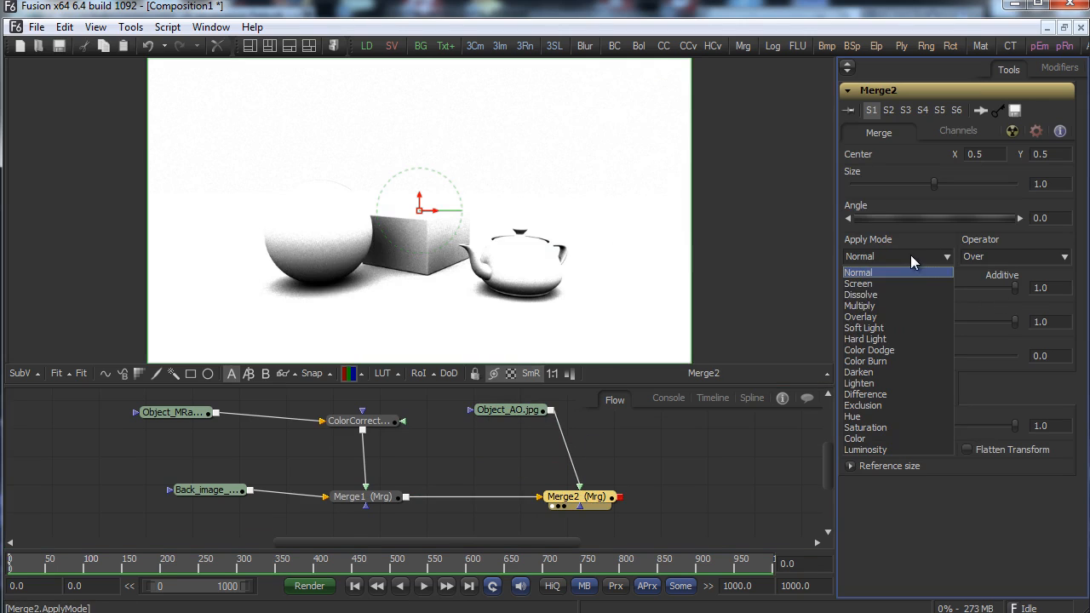
pyautogui.click(883, 306)
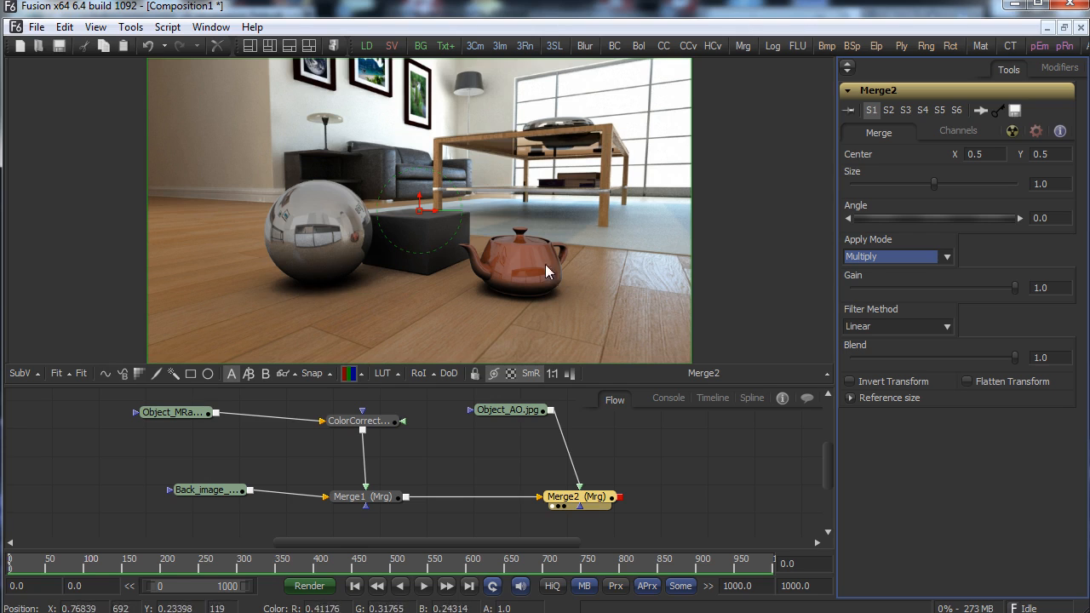
# Load Object_Matte.jpg with a new Loader, place it below the merges and connect it to the mask input of Merge2.
pyautogui.rightClick(665, 473)
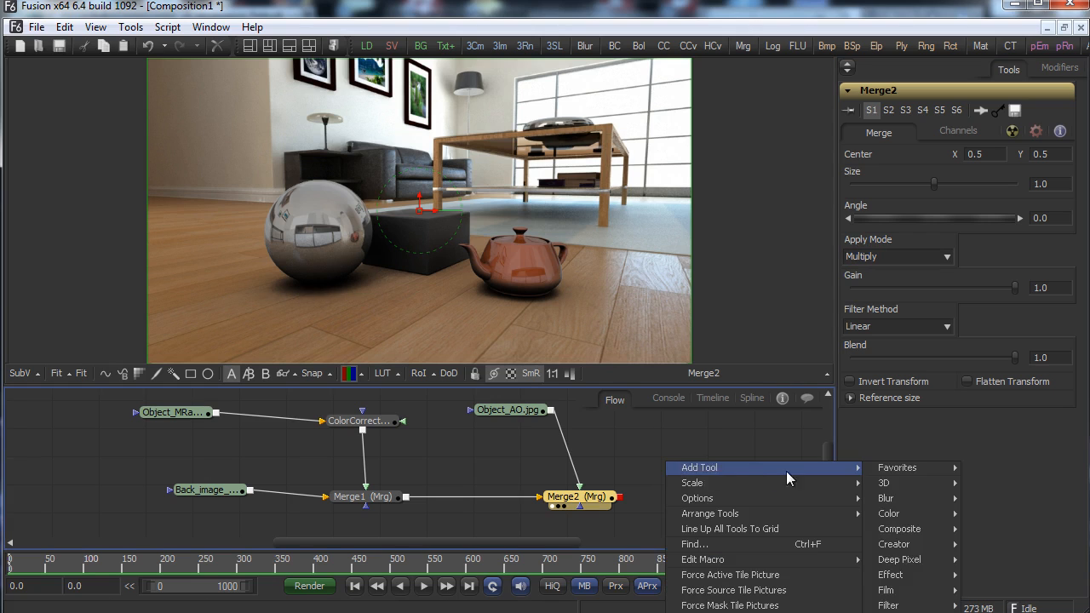
pyautogui.moveTo(818, 467)
pyautogui.click(988, 612)
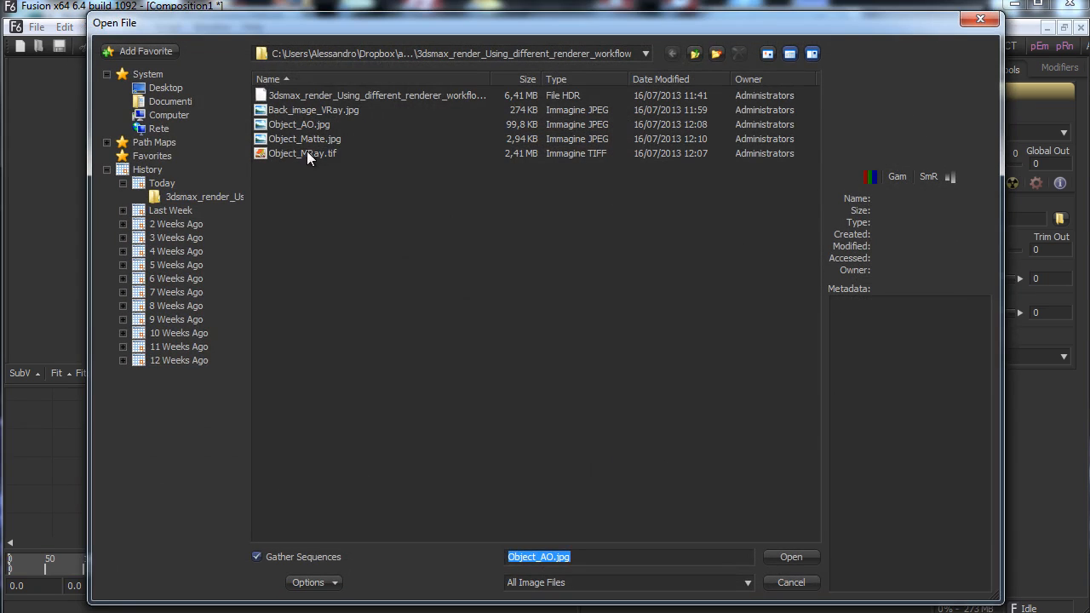
pyautogui.doubleClick(309, 140)
pyautogui.moveTo(629, 465); pyautogui.dragTo(422, 534)
pyautogui.scroll(-1, 825, 469)
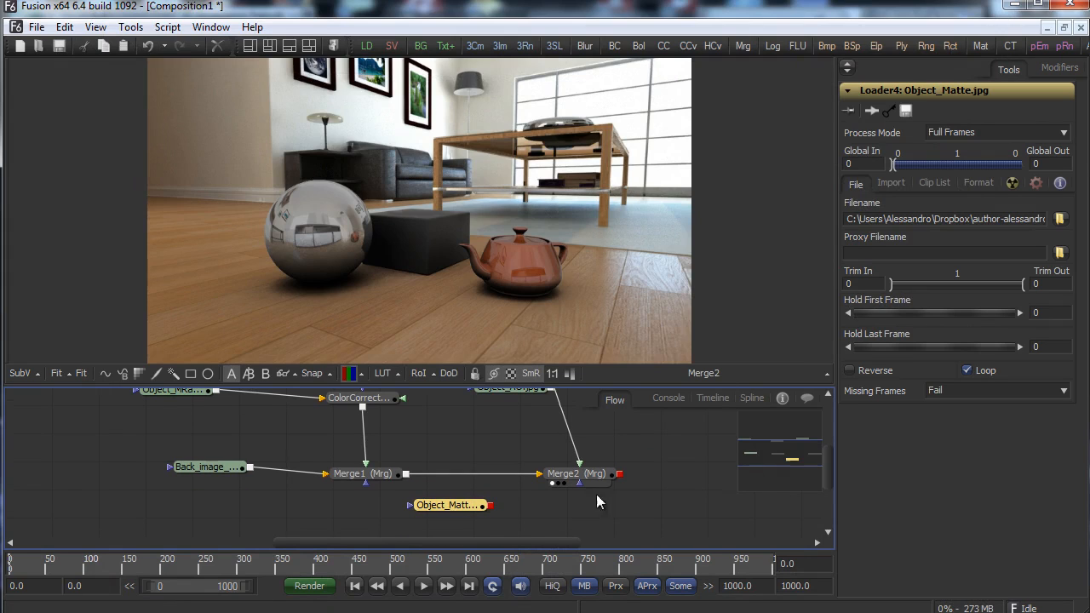
pyautogui.moveTo(490, 504); pyautogui.dragTo(582, 492)
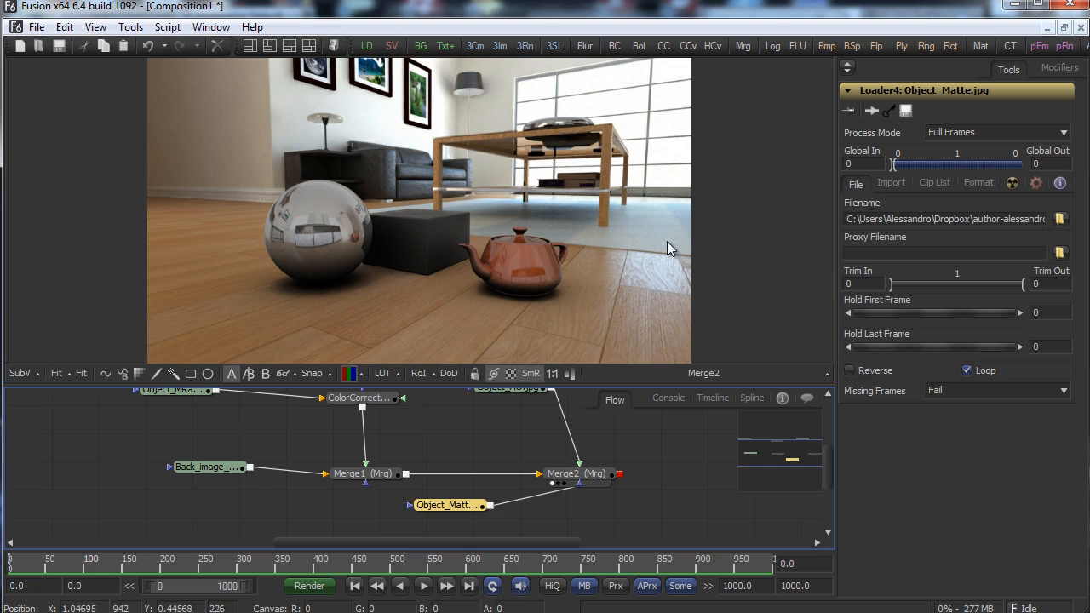
# Insert a Bitmap mask between Object_Matte.jpg and the mask input of Merge2.
pyautogui.moveTo(446, 505); pyautogui.dragTo(391, 522)
pyautogui.rightClick(510, 519)
pyautogui.moveTo(549, 524)
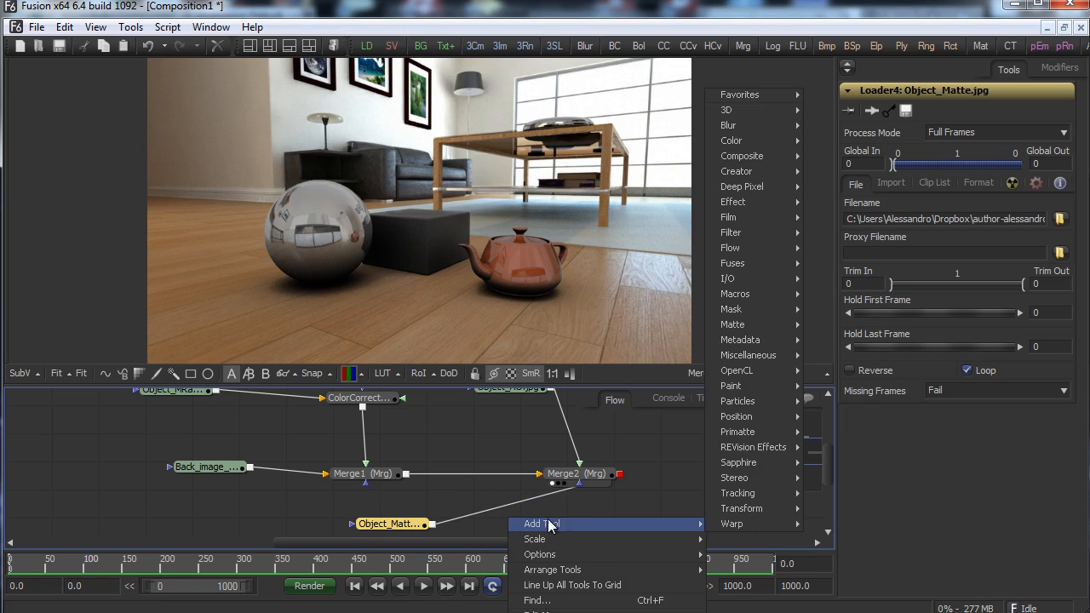
pyautogui.moveTo(786, 342)
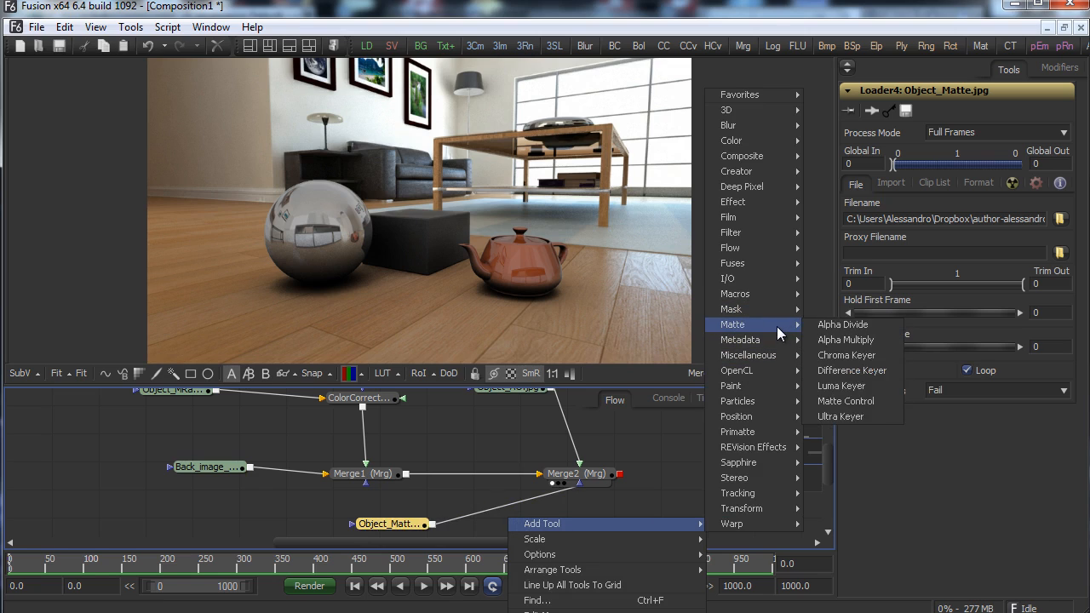
pyautogui.moveTo(782, 310)
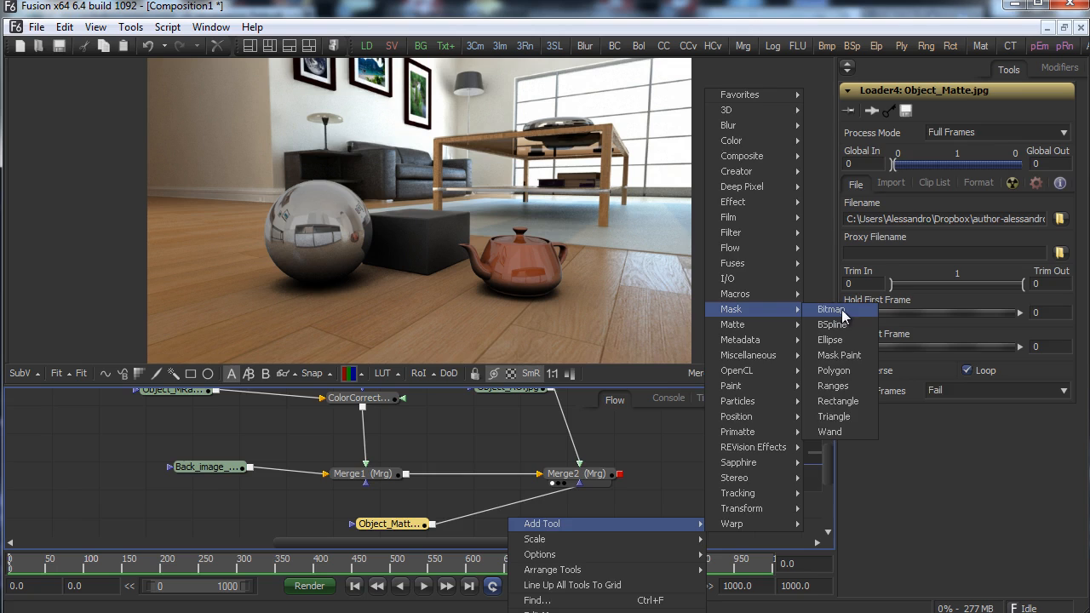
pyautogui.click(830, 310)
pyautogui.moveTo(433, 505); pyautogui.dragTo(462, 511)
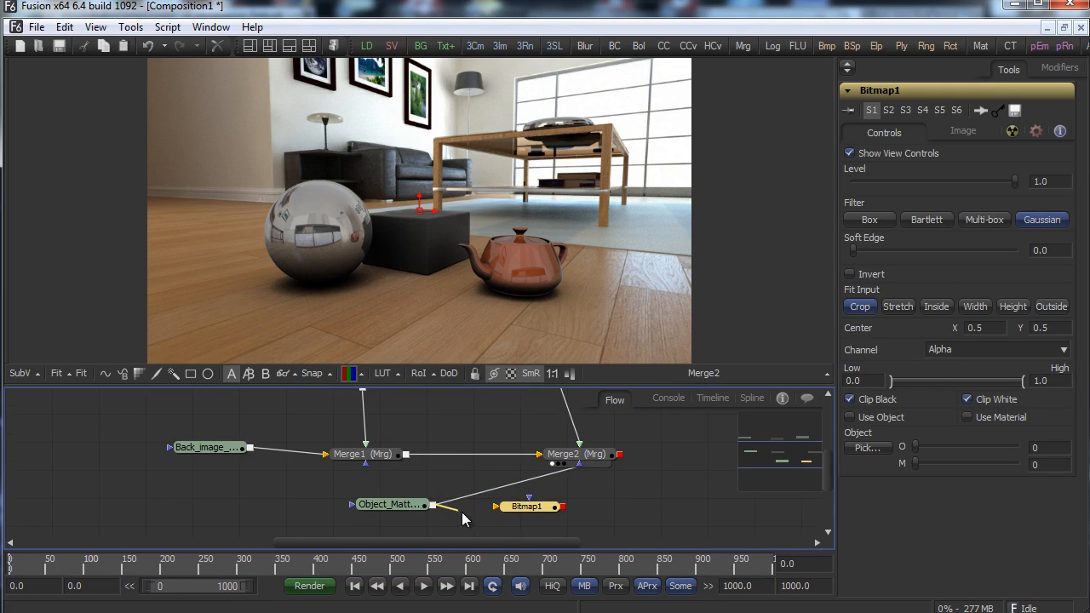
pyautogui.moveTo(564, 511); pyautogui.dragTo(580, 463)
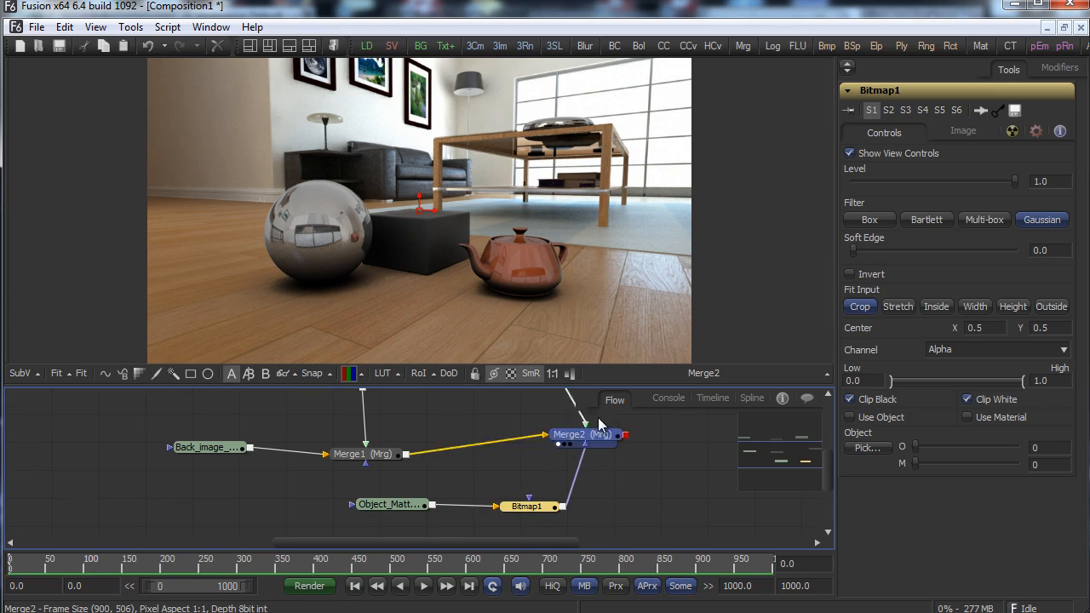
# Check Object_Matte.jpg and its alpha import options, and set the Bitmap mask's channel to Luminance.
pyautogui.click(529, 508)
pyautogui.moveTo(396, 504); pyautogui.dragTo(469, 334)
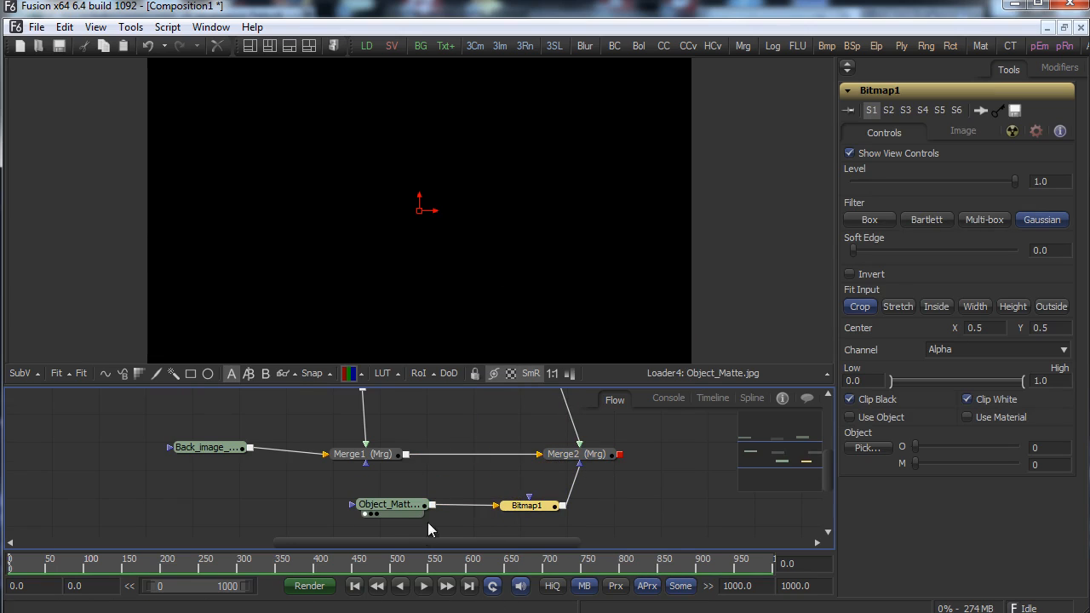
pyautogui.click(400, 504)
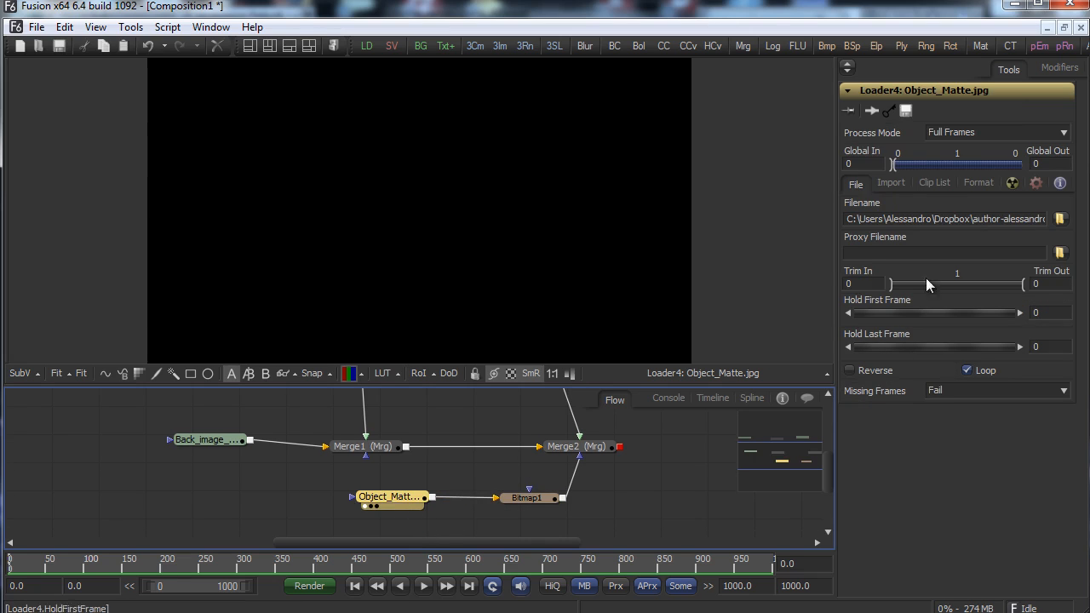
pyautogui.click(889, 184)
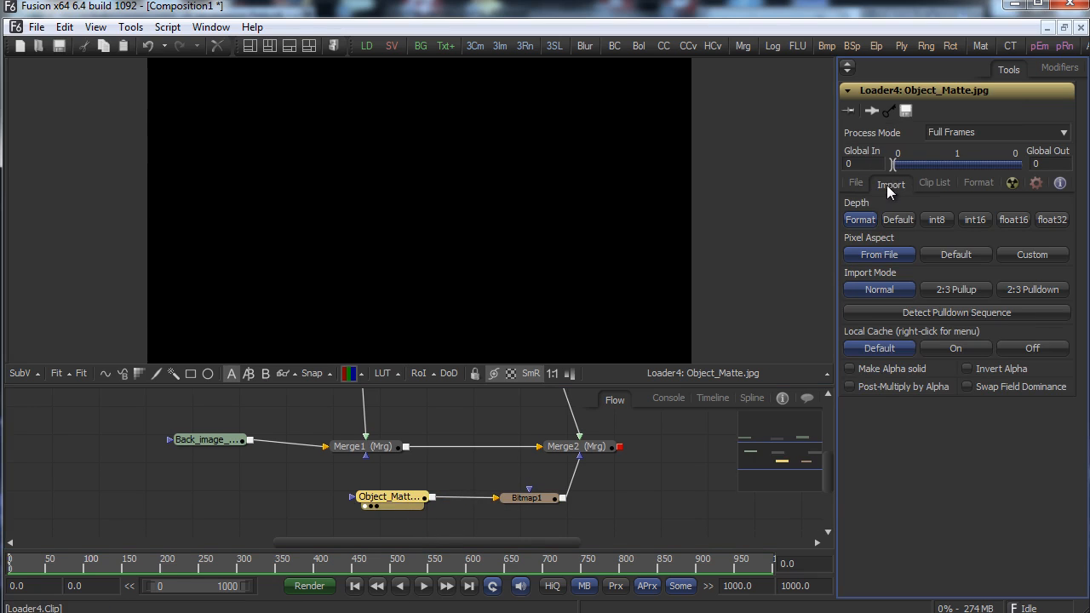
pyautogui.click(850, 388)
pyautogui.click(849, 369)
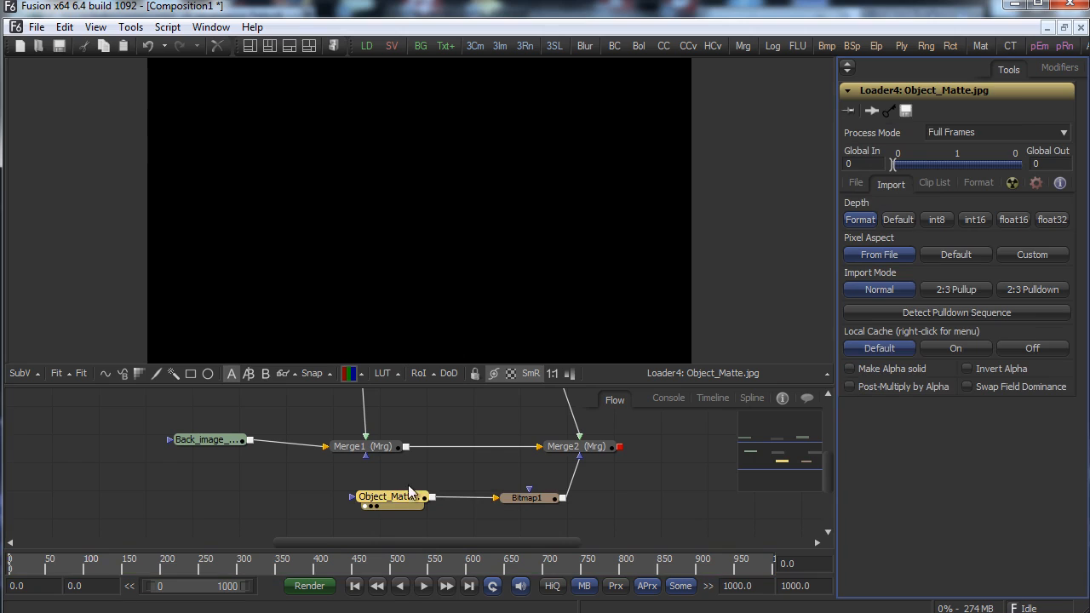
pyautogui.moveTo(392, 506); pyautogui.dragTo(353, 509)
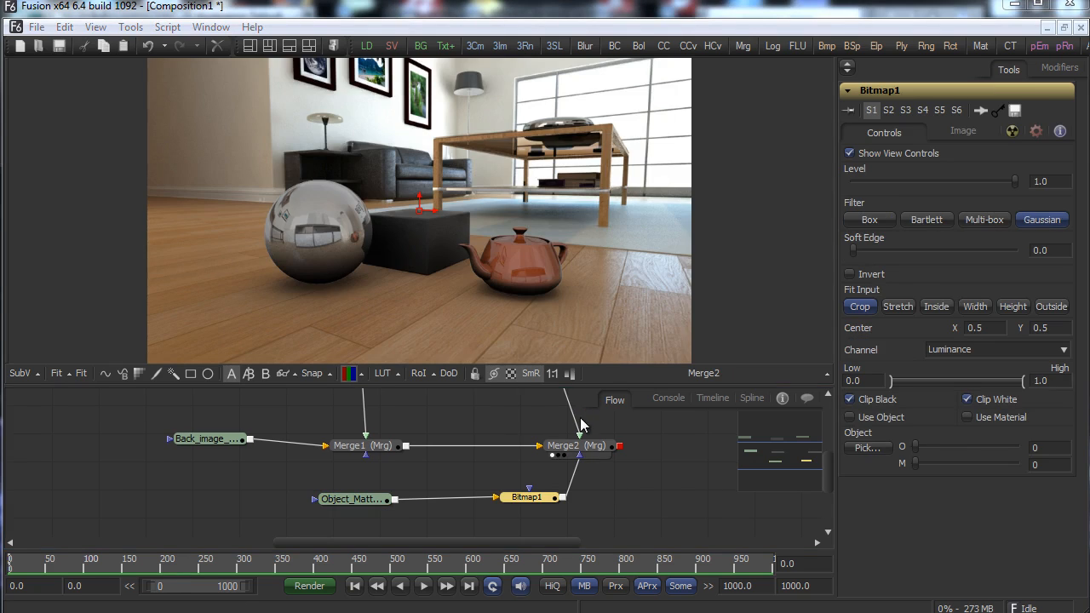
# Reduce the blend of Merge2 to about 0.61 to soften the ambient occlusion.
pyautogui.click(575, 445)
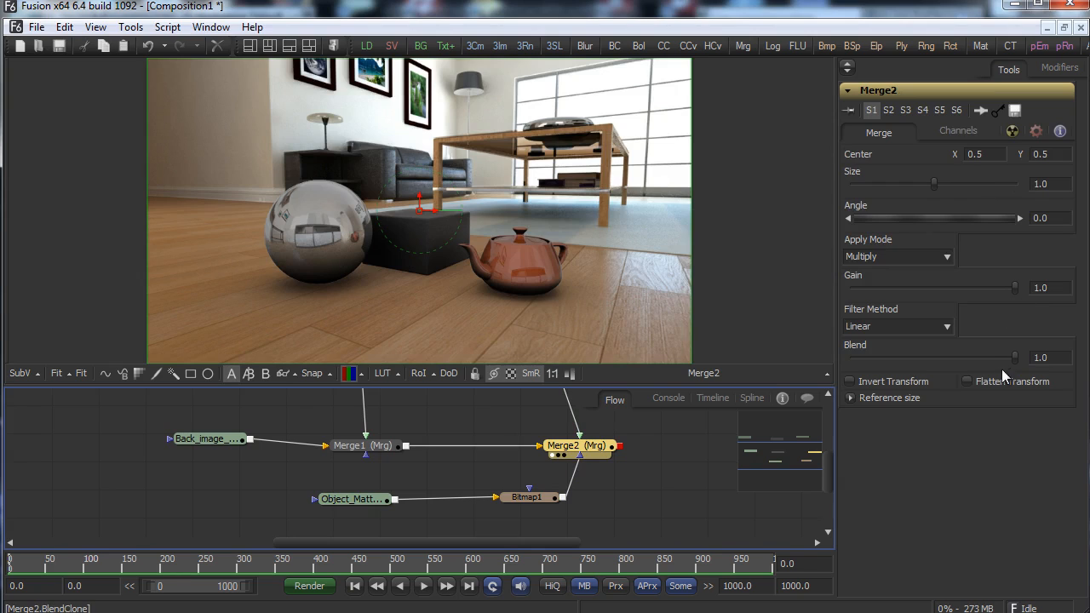
pyautogui.moveTo(1014, 358); pyautogui.dragTo(950, 360)
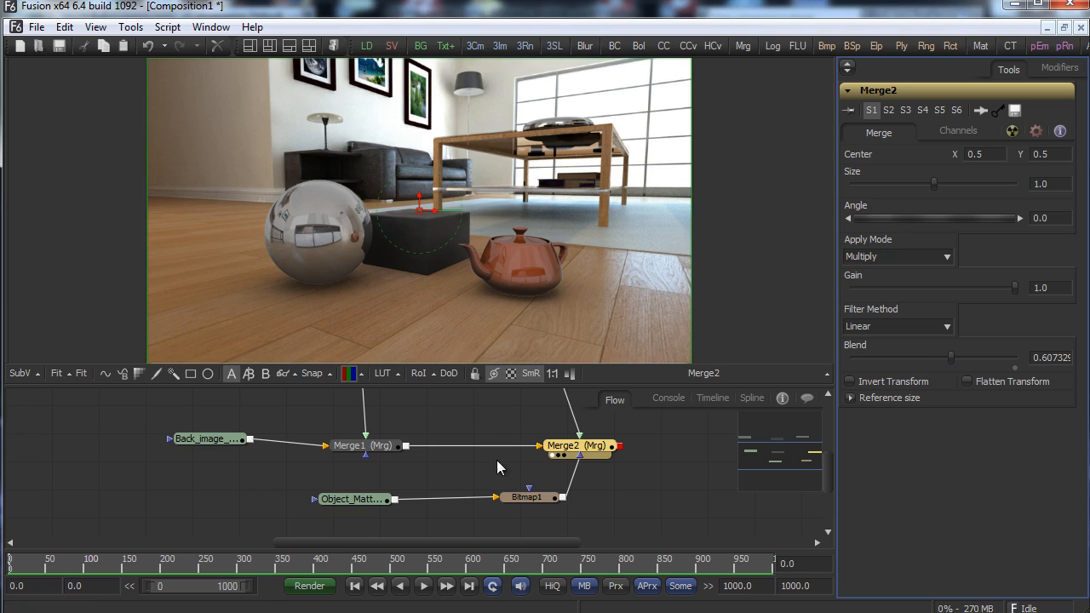
# Try small soft edge values on the Bitmap mask and return the setting to 0.
pyautogui.click(526, 497)
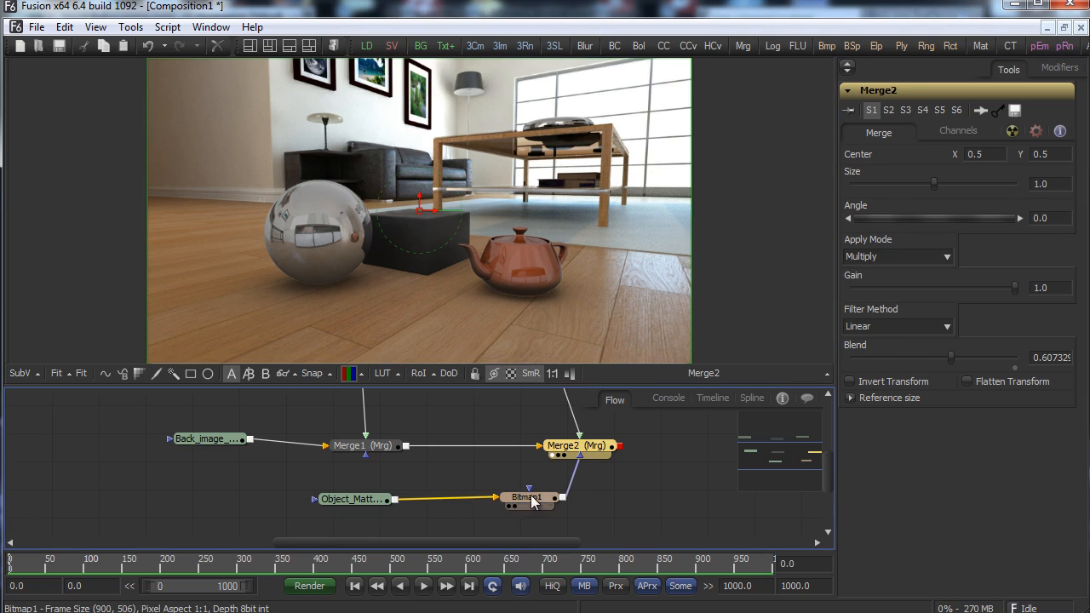
pyautogui.moveTo(854, 250)
pyautogui.mouseDown()
pyautogui.moveTo(864, 250)
pyautogui.moveTo(847, 249)
pyautogui.mouseUp()
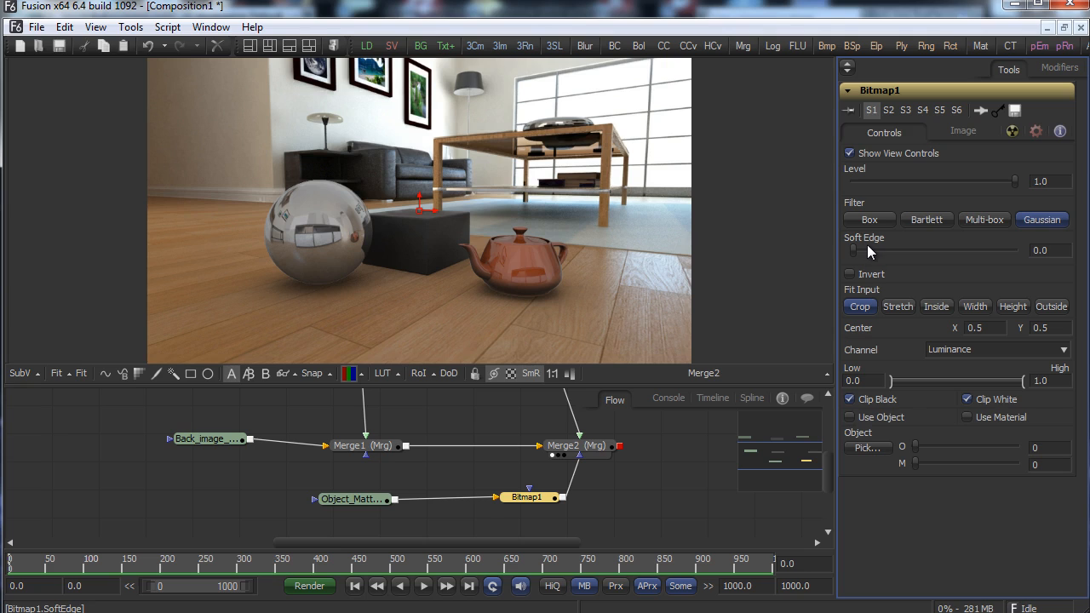
pyautogui.moveTo(856, 249)
pyautogui.mouseDown()
pyautogui.moveTo(875, 250)
pyautogui.moveTo(855, 250)
pyautogui.mouseUp()
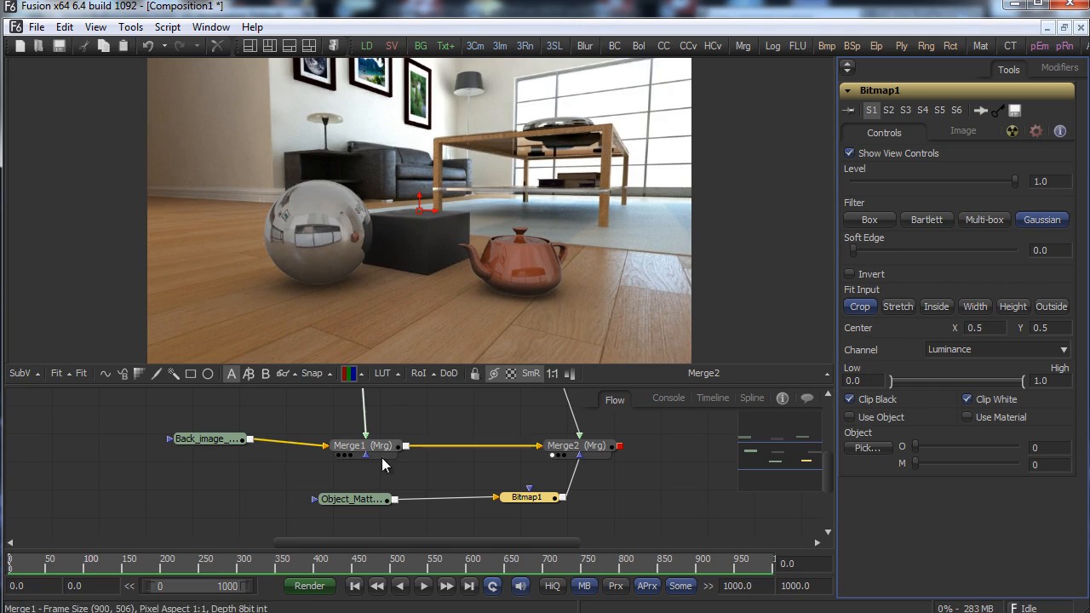
# Add a Blur node fed by Object_Matte.jpg and display its output in the viewer.
pyautogui.moveTo(357, 500); pyautogui.dragTo(577, 334)
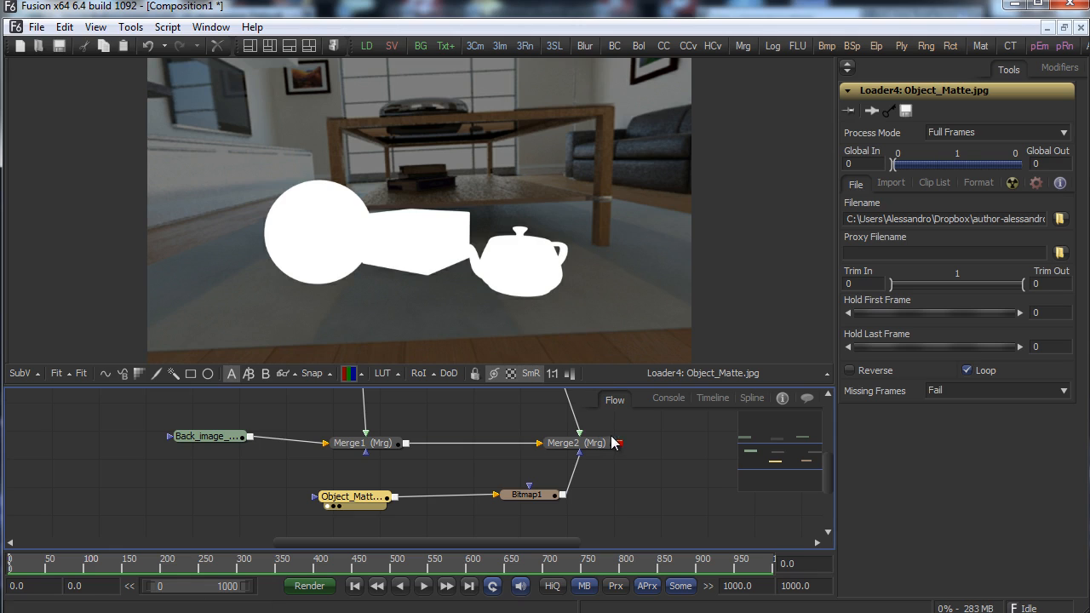
pyautogui.moveTo(353, 496); pyautogui.dragTo(298, 499)
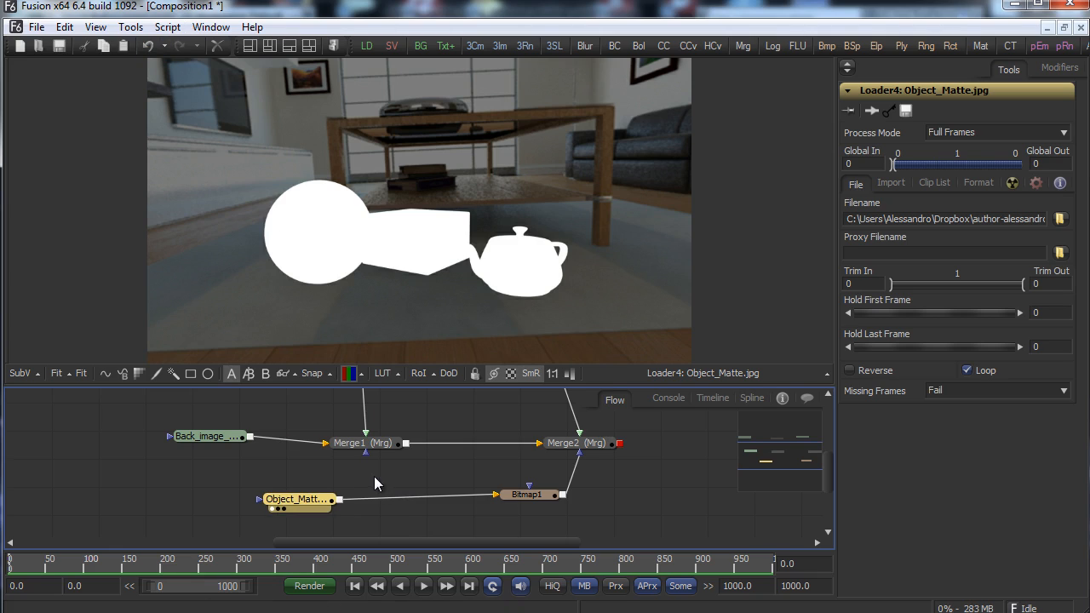
pyautogui.rightClick(376, 484)
pyautogui.moveTo(640, 557)
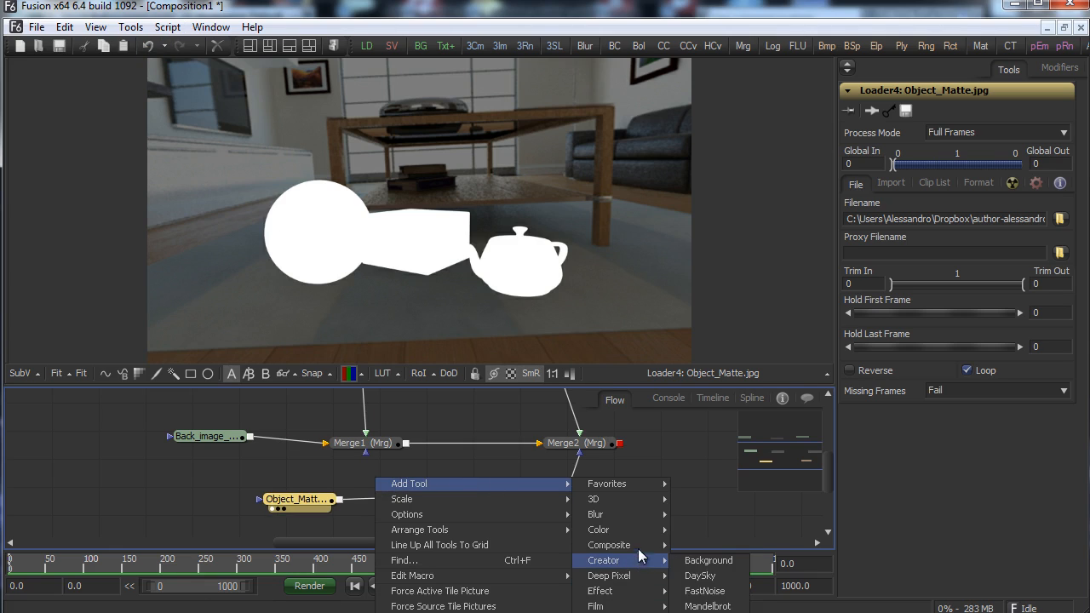
pyautogui.moveTo(651, 517)
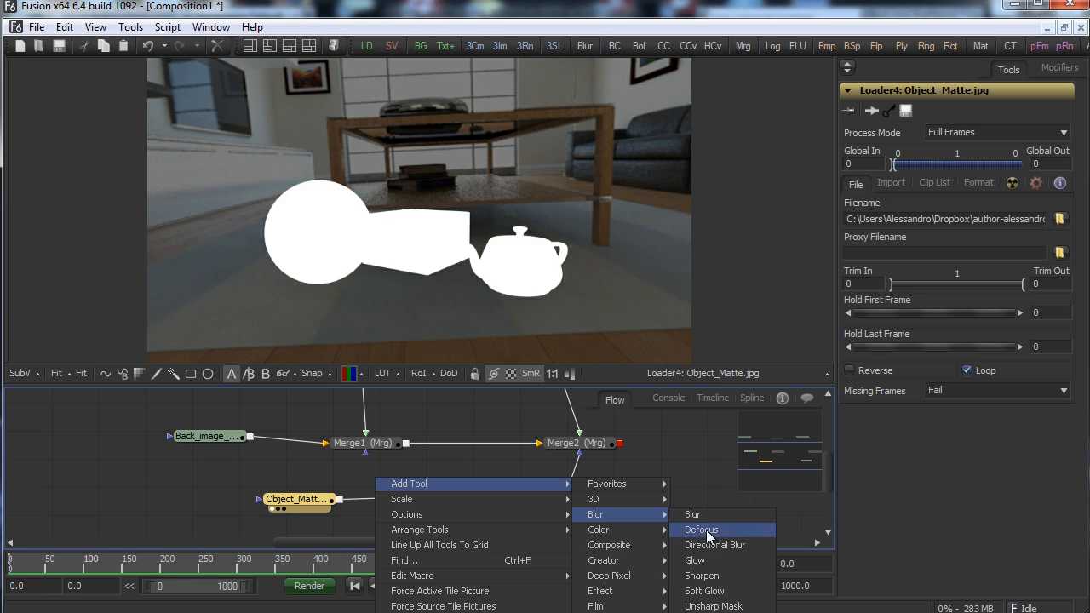
pyautogui.click(693, 514)
pyautogui.moveTo(393, 479); pyautogui.dragTo(428, 512)
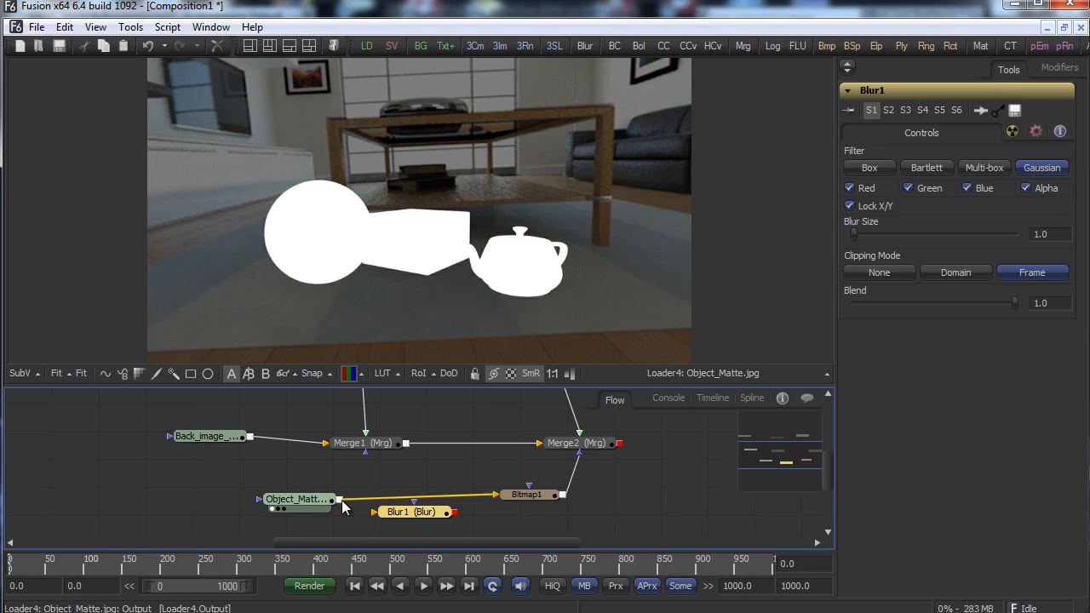
pyautogui.moveTo(342, 501); pyautogui.dragTo(602, 239)
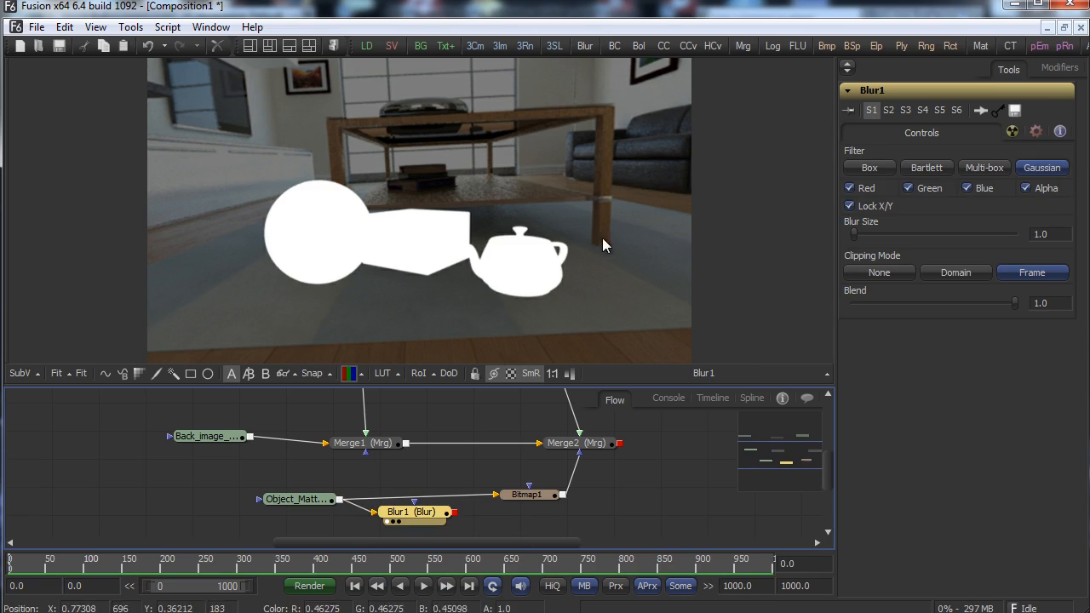
# Route the blurred matte into the Bitmap mask, display Merge2 and set the blur size to about 2.62.
pyautogui.moveTo(854, 235); pyautogui.dragTo(862, 237)
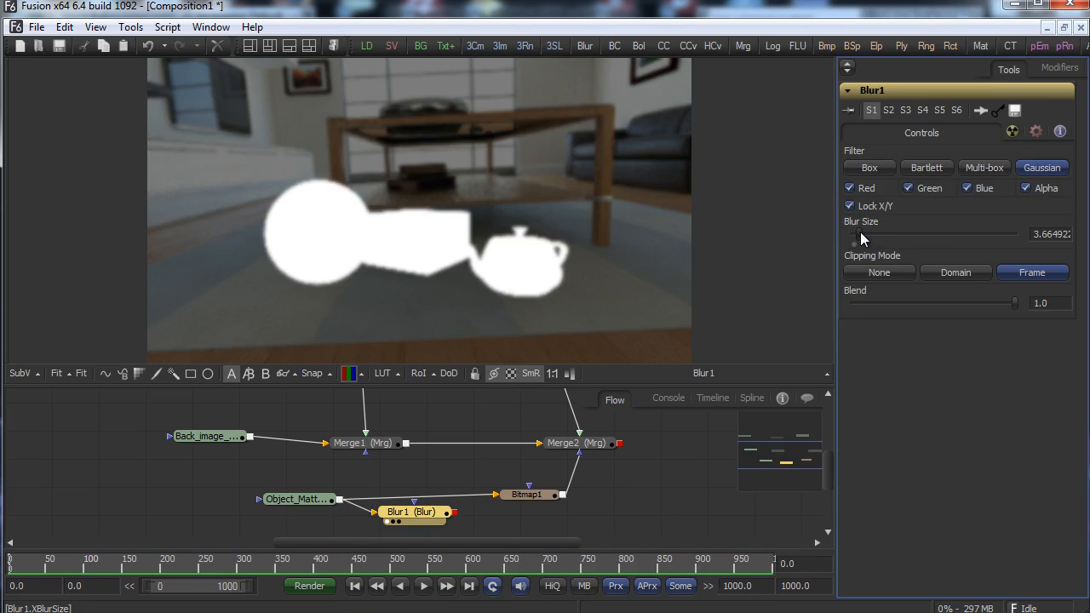
pyautogui.moveTo(455, 514); pyautogui.dragTo(517, 496)
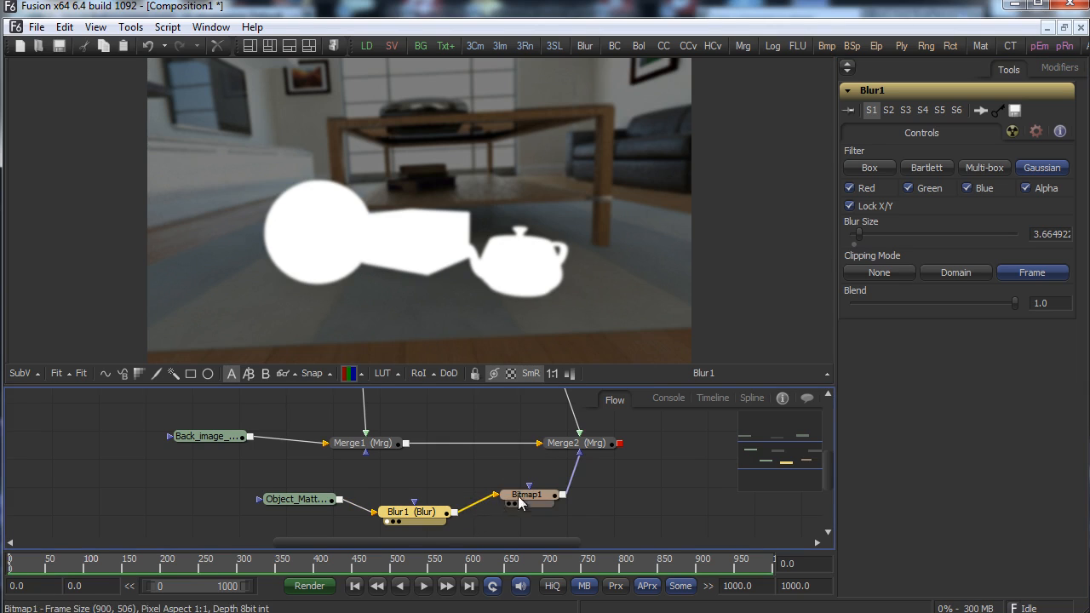
pyautogui.moveTo(576, 445); pyautogui.dragTo(714, 288)
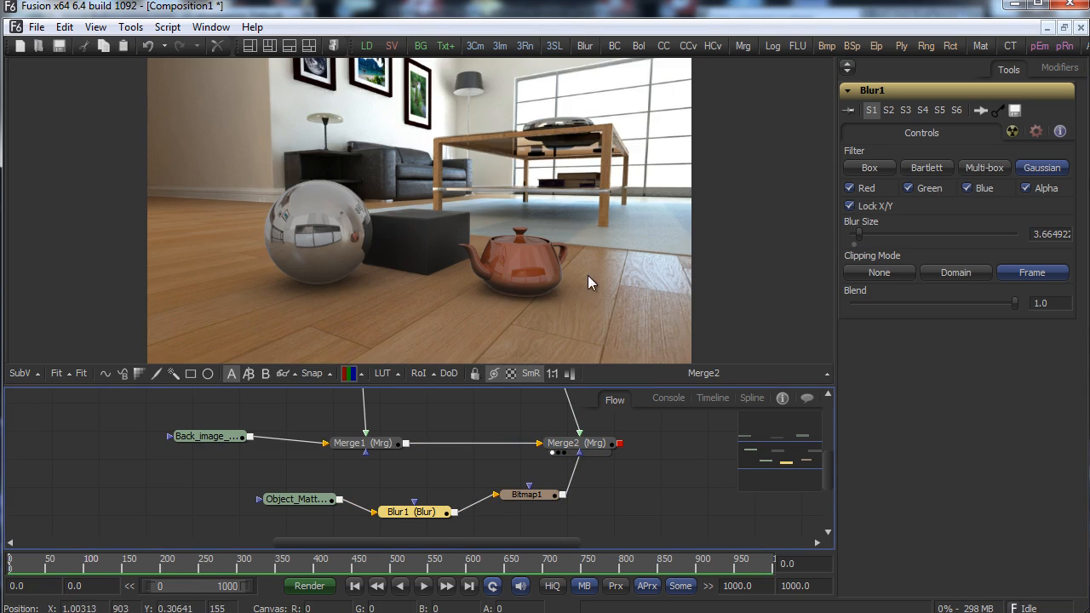
pyautogui.moveTo(860, 231)
pyautogui.mouseDown()
pyautogui.moveTo(876, 232)
pyautogui.moveTo(866, 231)
pyautogui.mouseUp()
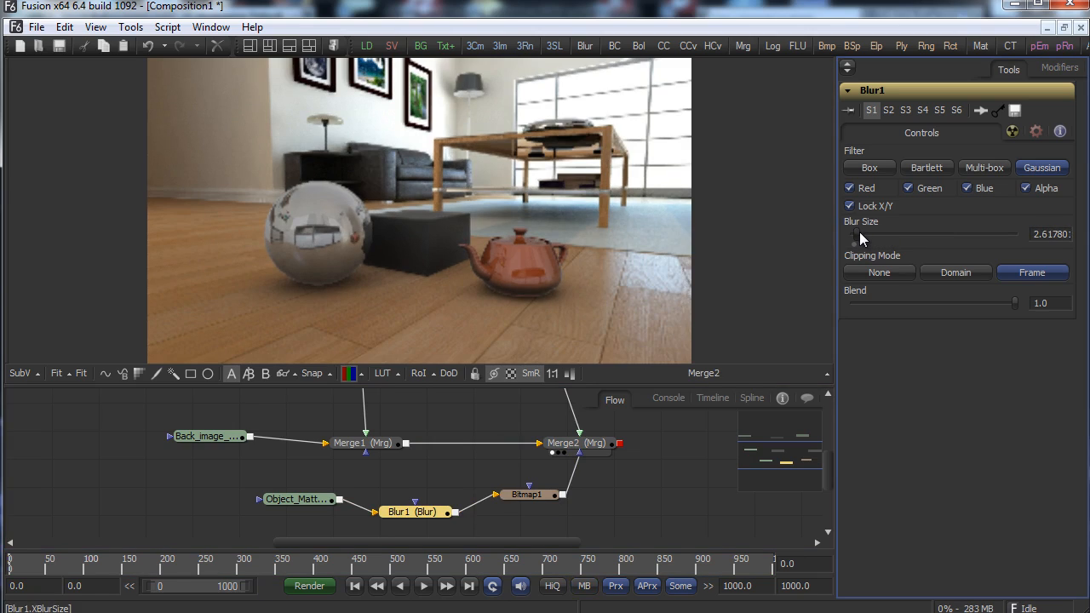
# Increase the matte's blur size to about 18.85, keeping the Blur node before the Bitmap mask, and view Merge2.
pyautogui.moveTo(414, 510); pyautogui.dragTo(433, 441)
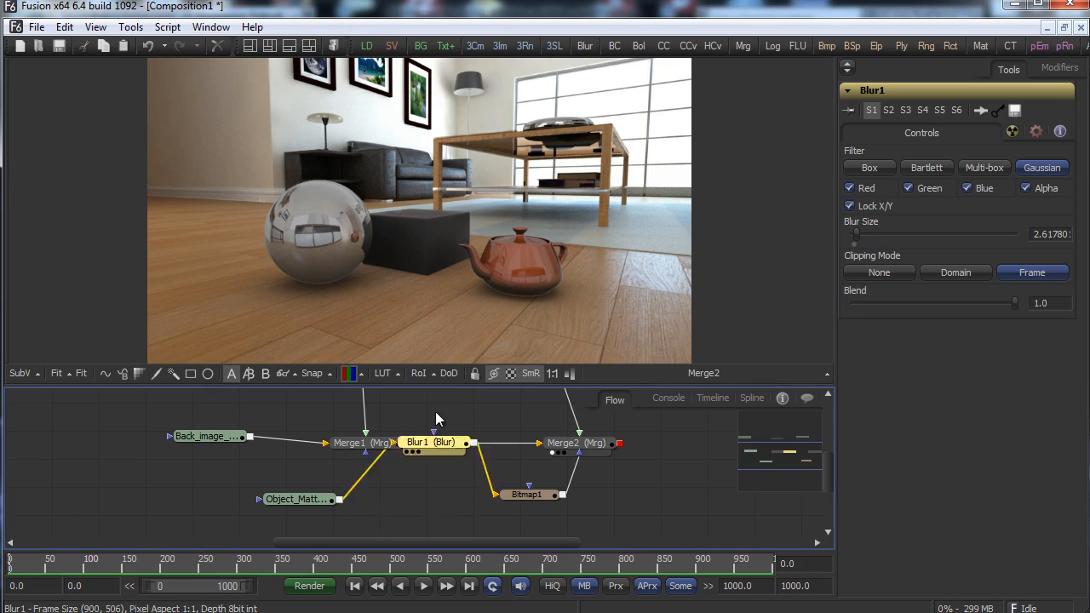
pyautogui.hotkey('ctrl', 'z')
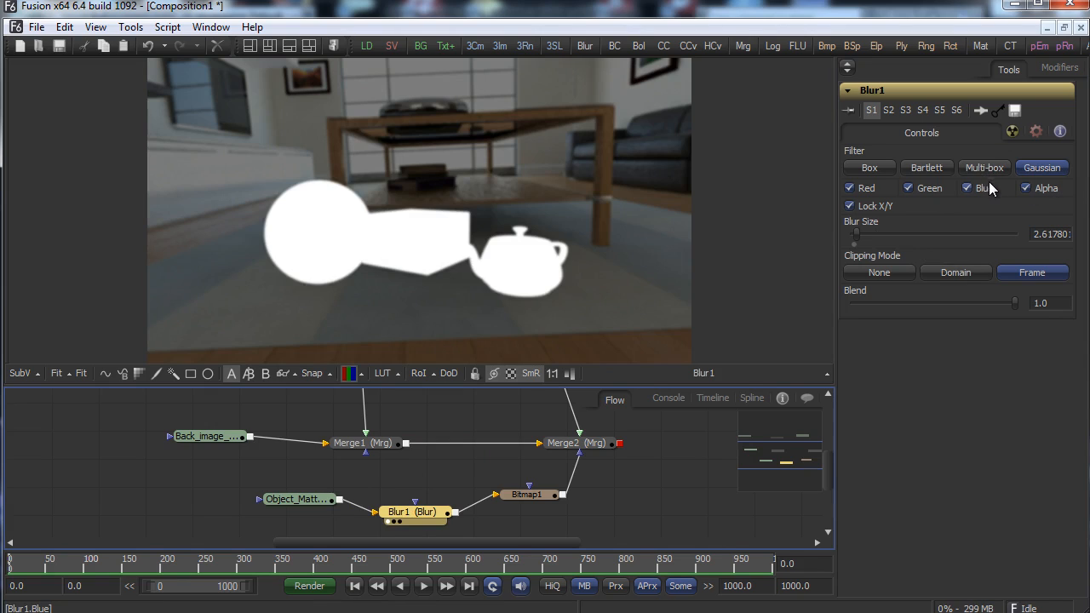
pyautogui.moveTo(855, 235); pyautogui.dragTo(883, 235)
pyautogui.moveTo(520, 492); pyautogui.dragTo(557, 327)
pyautogui.moveTo(571, 455); pyautogui.dragTo(664, 272)
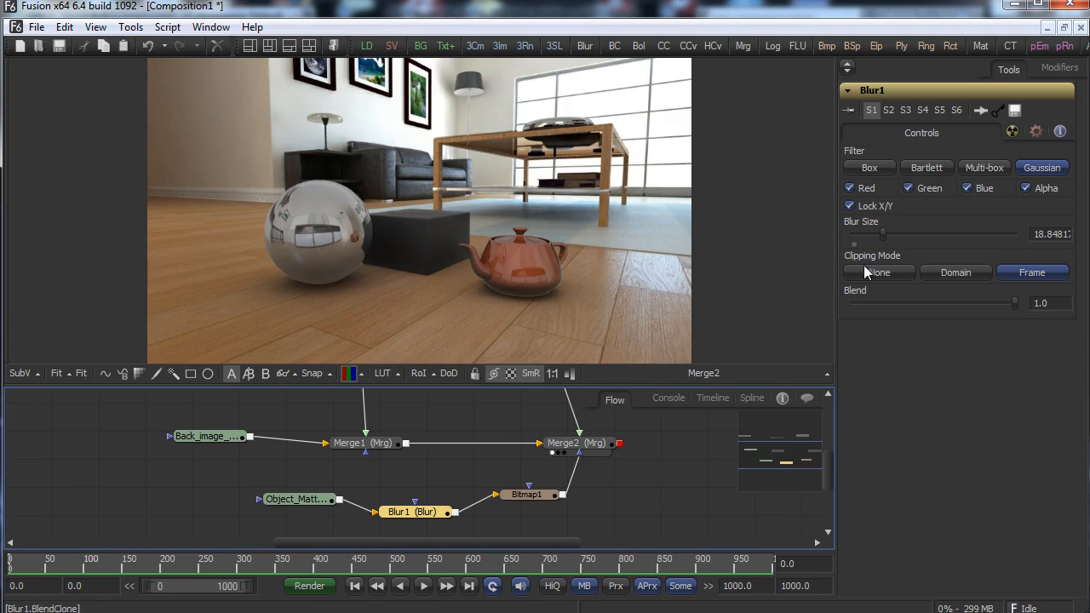
# Try a soft edge on the Bitmap mask, return it to 0, and raise the blend of Merge2 to about 0.70.
pyautogui.click(526, 495)
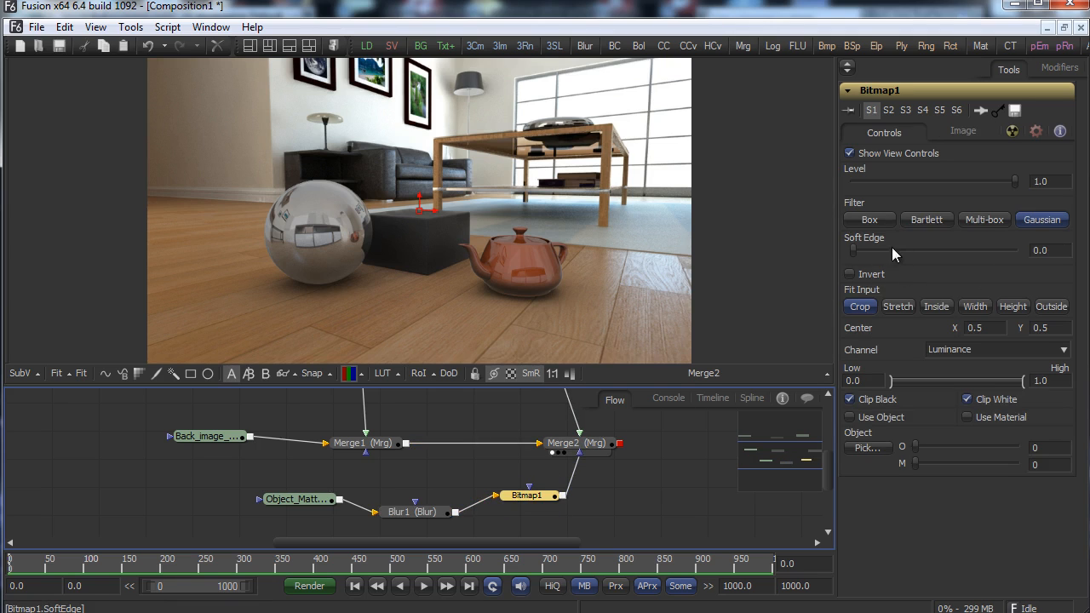
pyautogui.moveTo(857, 250); pyautogui.dragTo(891, 248)
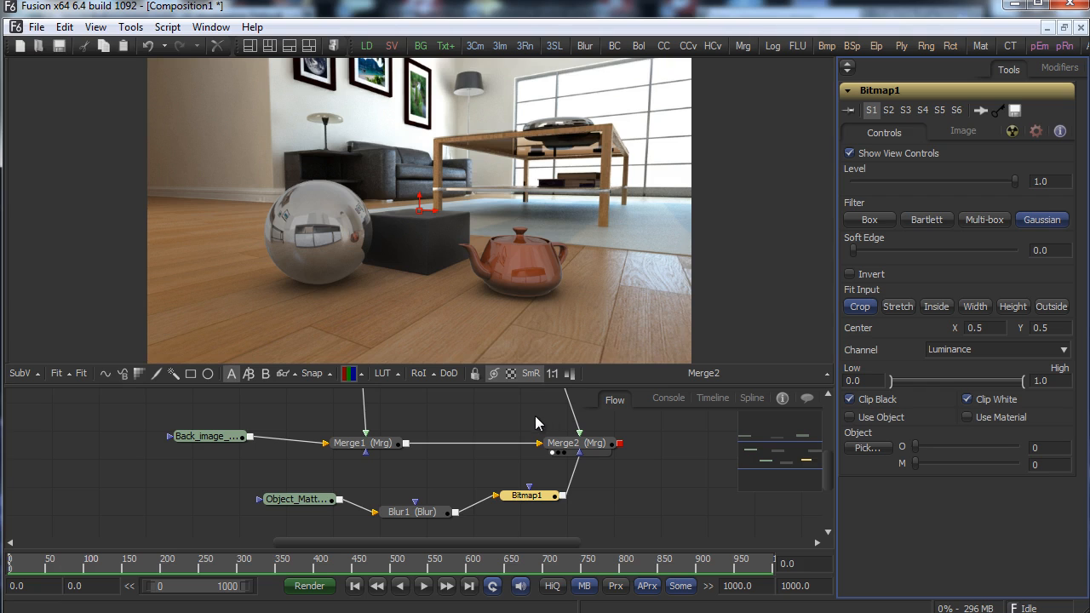
pyautogui.click(569, 444)
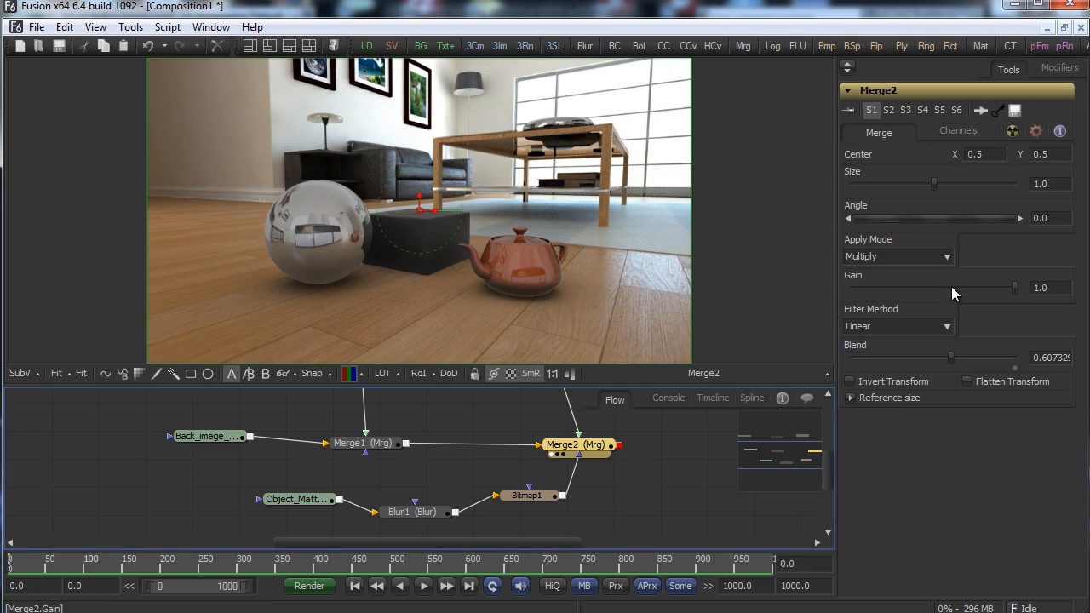
pyautogui.moveTo(943, 361); pyautogui.dragTo(966, 357)
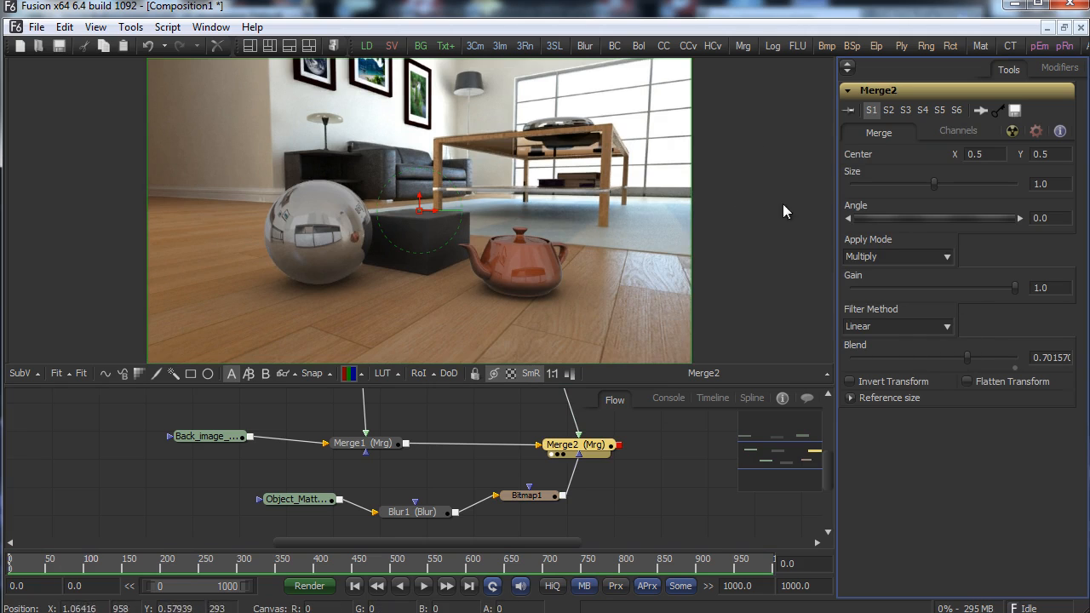
# Start saving the composition under a new name and browse to tutorials\2013\July\3dsmax_render_Using_different_renderer_workflow in the Dropbox author folder.
pyautogui.click(37, 26)
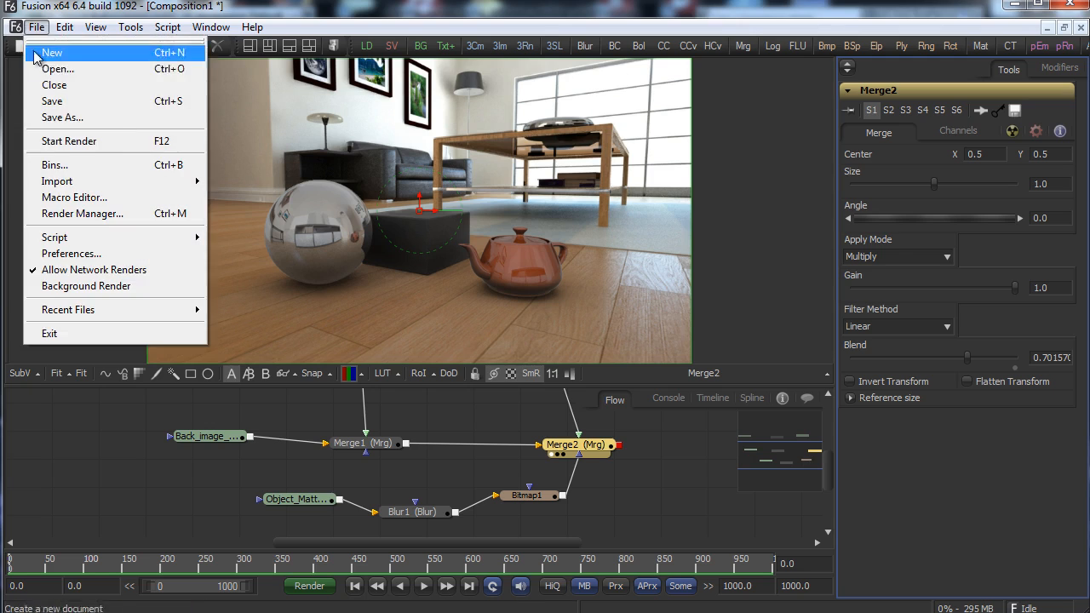
pyautogui.click(109, 120)
pyautogui.click(165, 88)
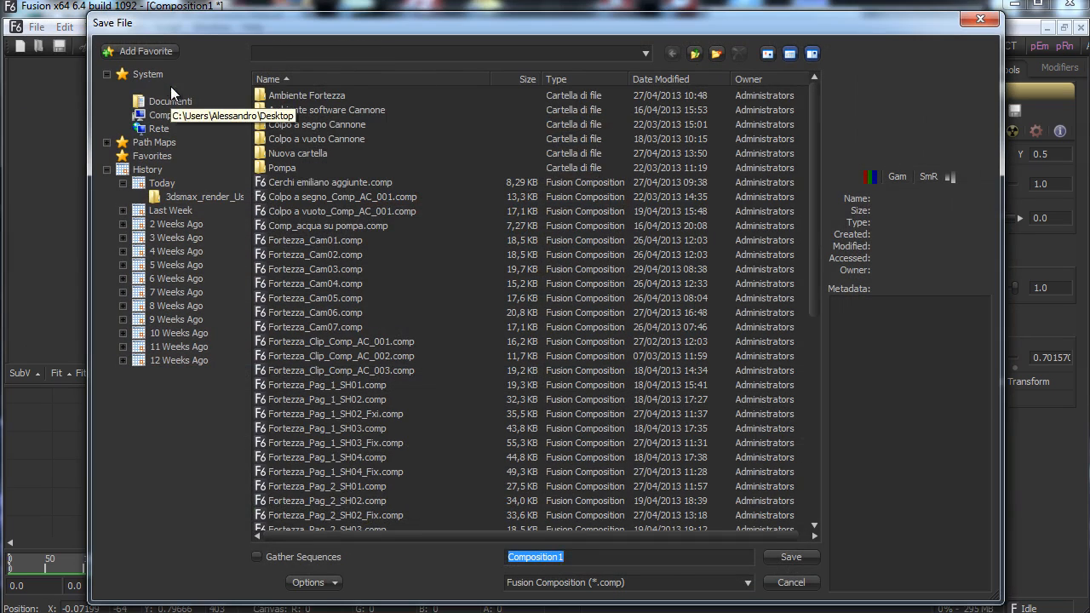
pyautogui.doubleClick(314, 138)
pyautogui.doubleClick(322, 123)
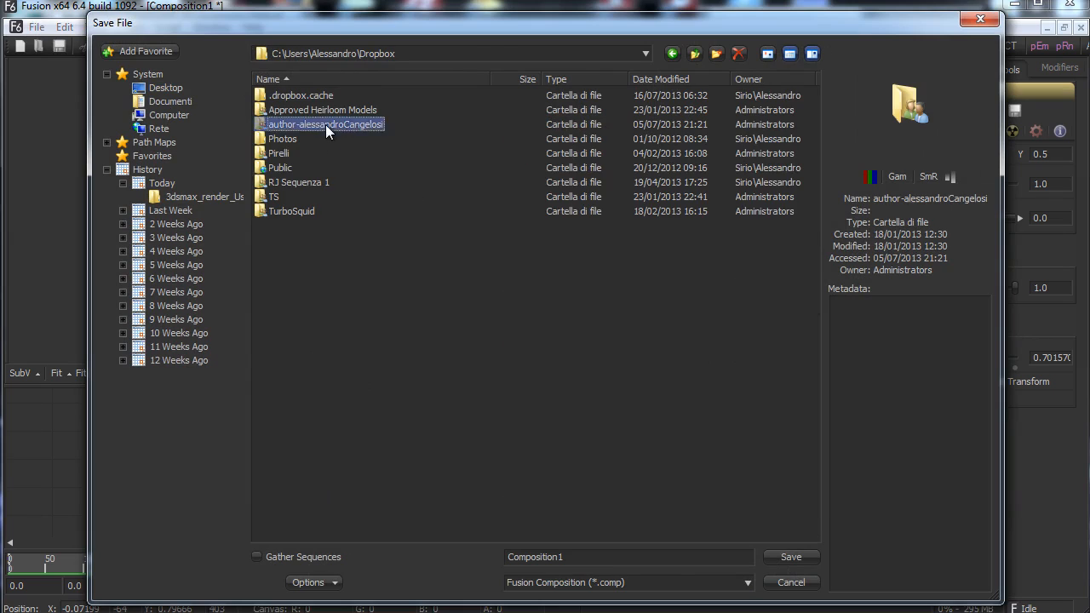
pyautogui.doubleClick(293, 167)
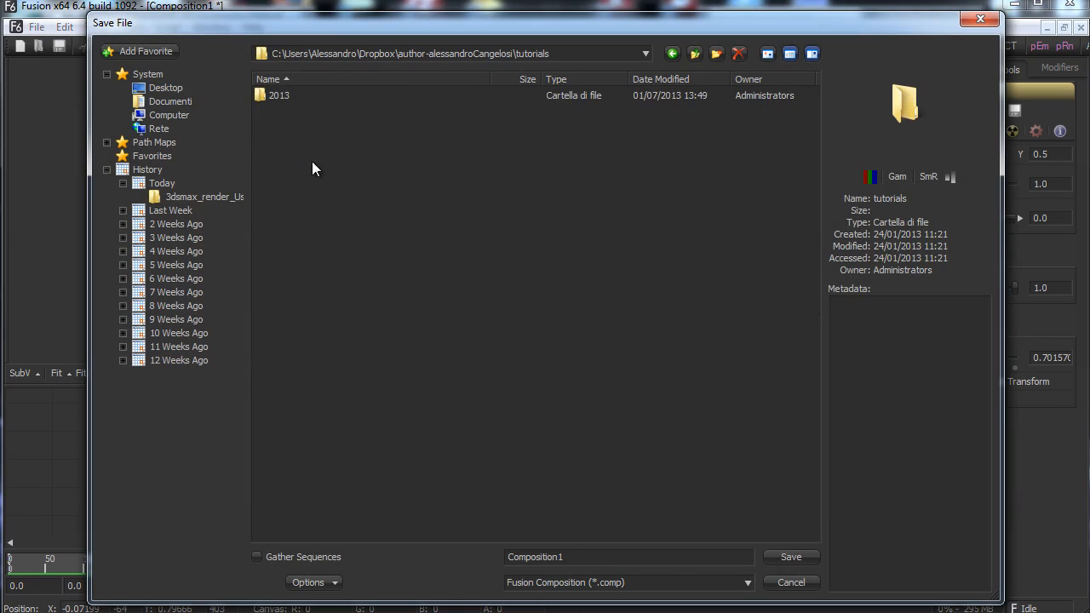
pyautogui.doubleClick(280, 96)
pyautogui.doubleClick(278, 139)
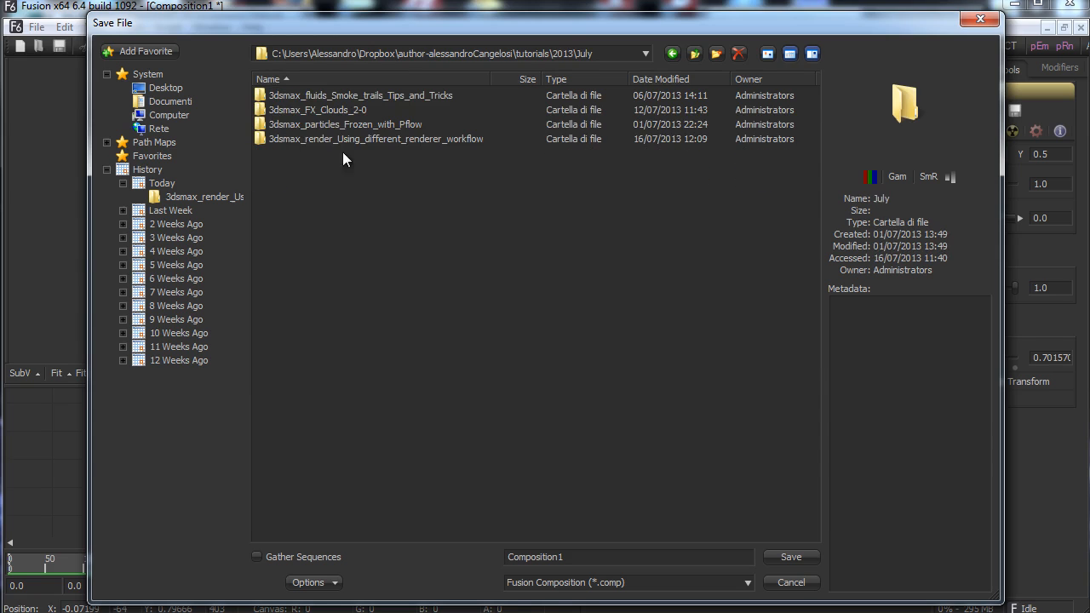
pyautogui.doubleClick(393, 138)
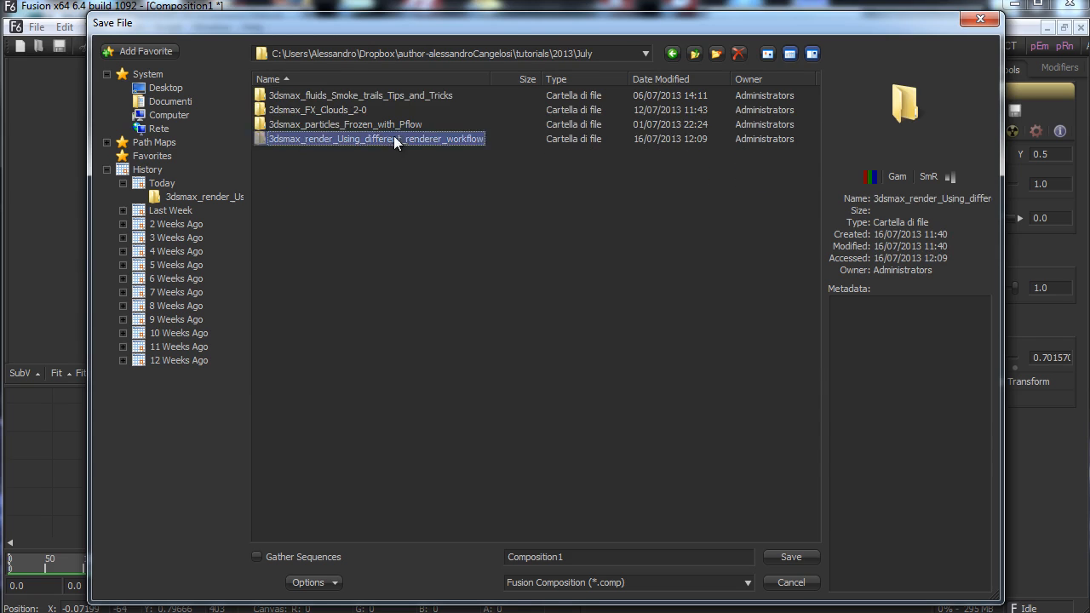
# Copy the folder's name and save the composition as 3dsmax_render_Using_different_renderer_workflow_COMP.
pyautogui.doubleClick(575, 553)
pyautogui.hotkey('ctrl', 'v')
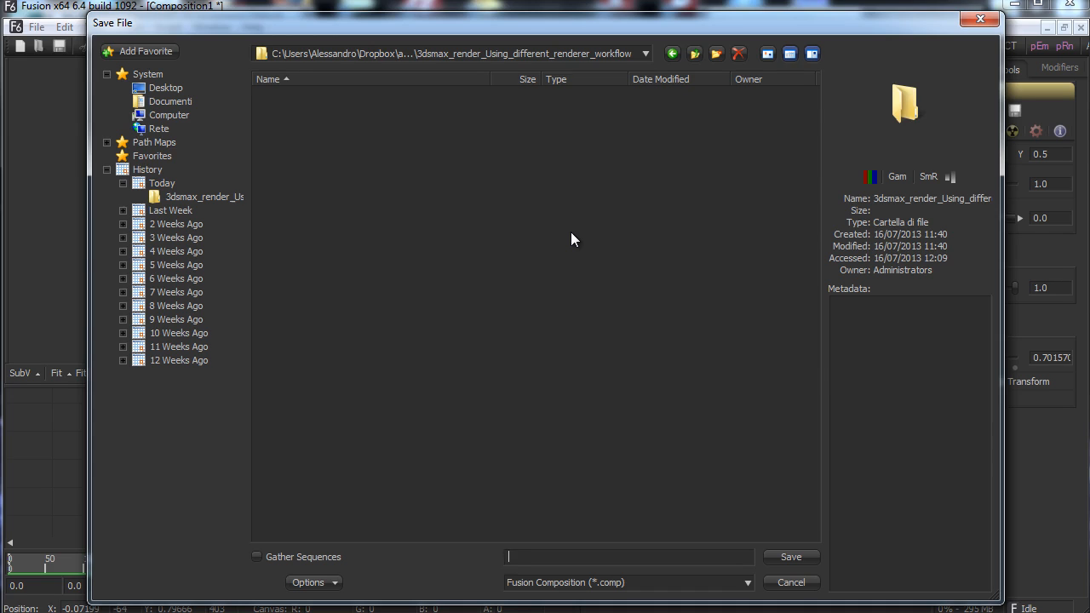
pyautogui.click(694, 54)
pyautogui.click(355, 140)
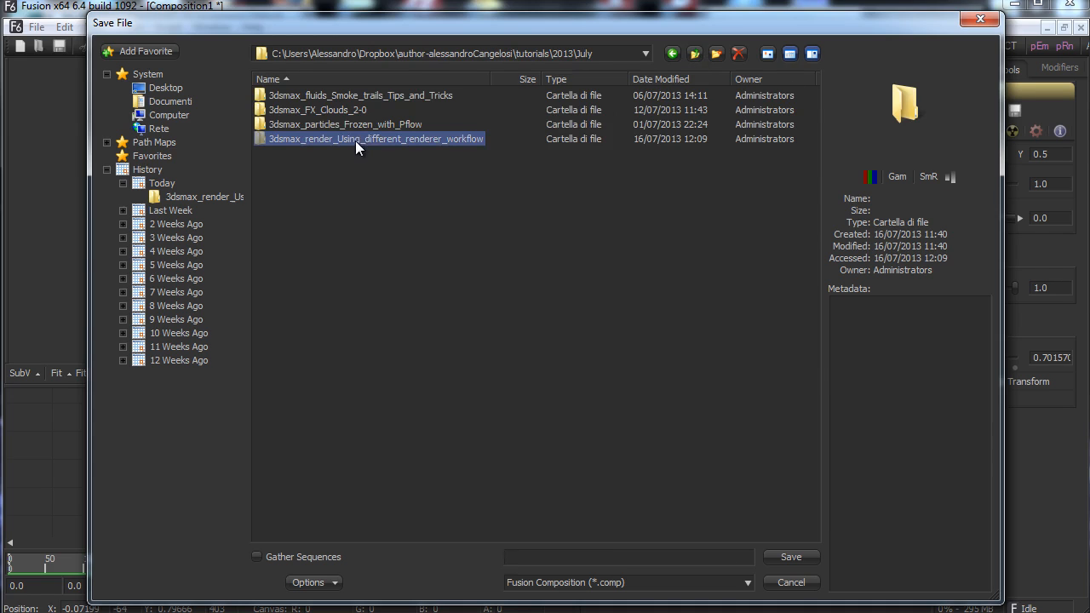
pyautogui.click(382, 141)
pyautogui.hotkey('ctrl', 'c')
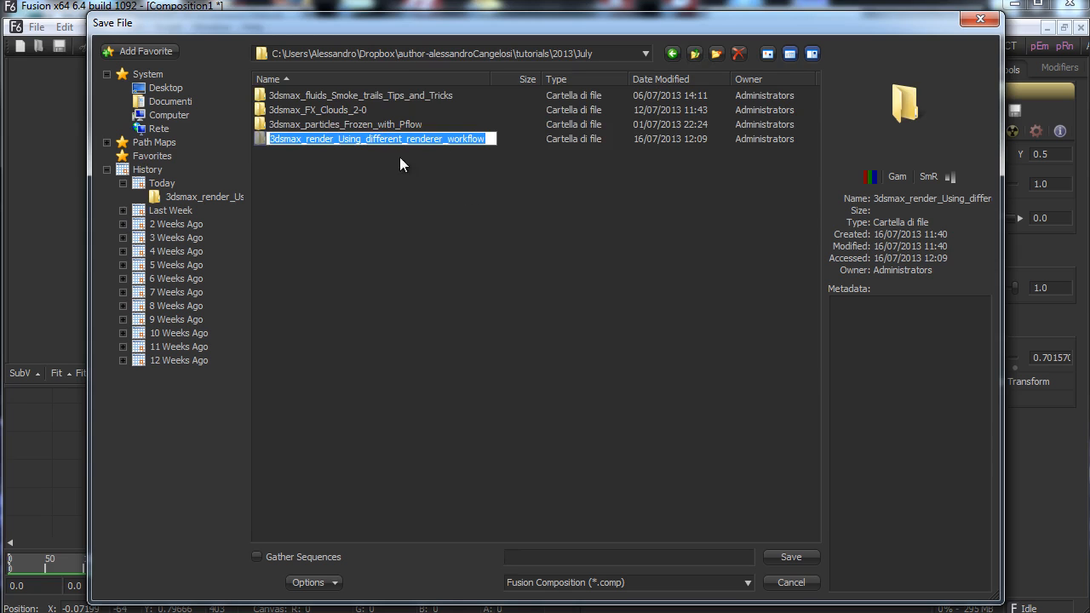
pyautogui.doubleClick(424, 136)
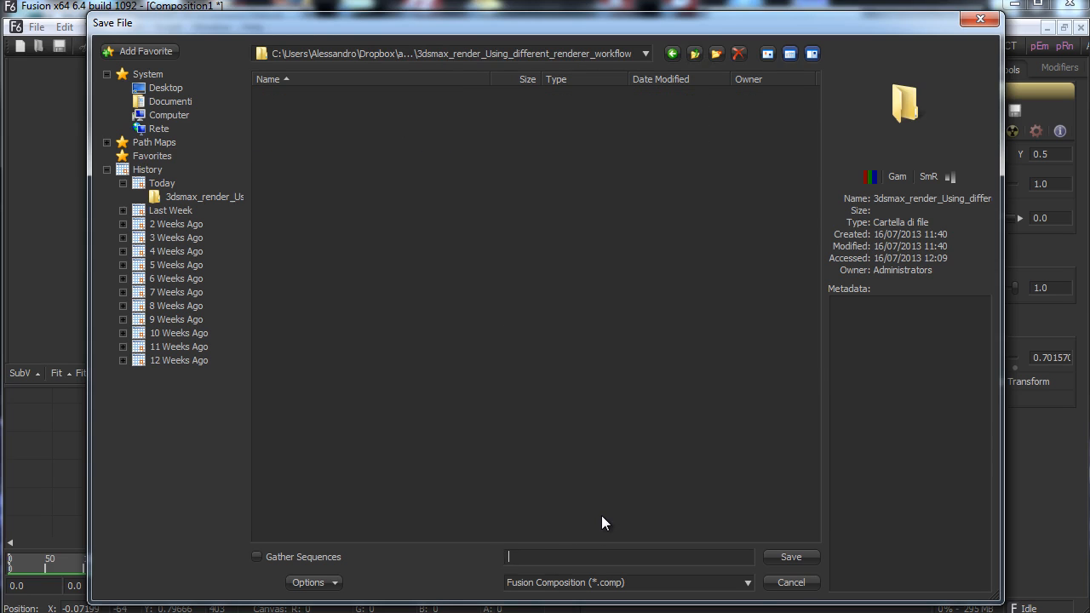
pyautogui.hotkey('ctrl', 'v')
pyautogui.write('_COM')
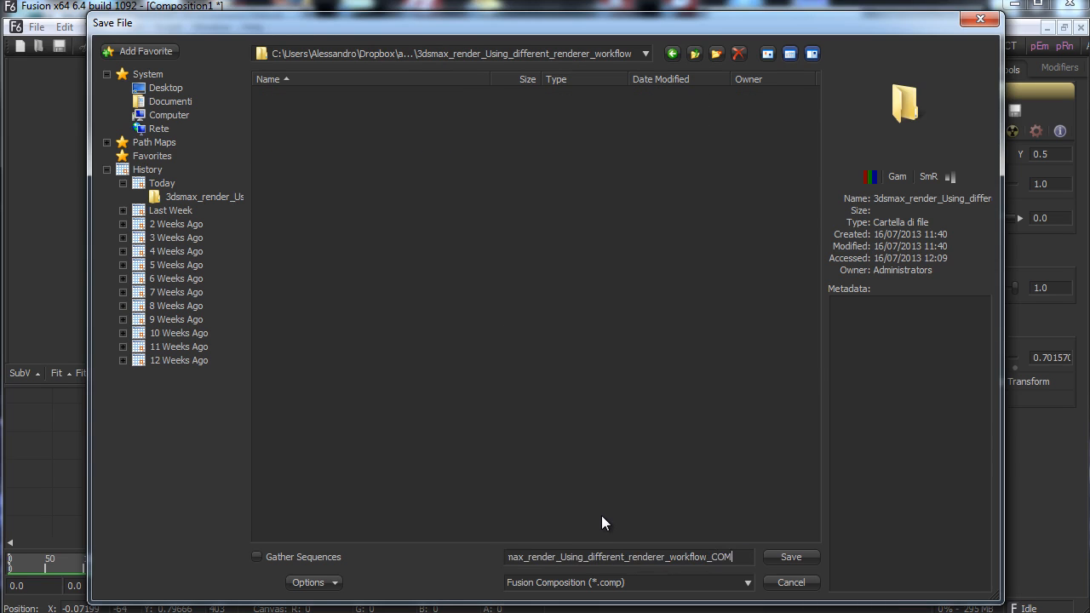
pyautogui.write('P')
pyautogui.press('Return')
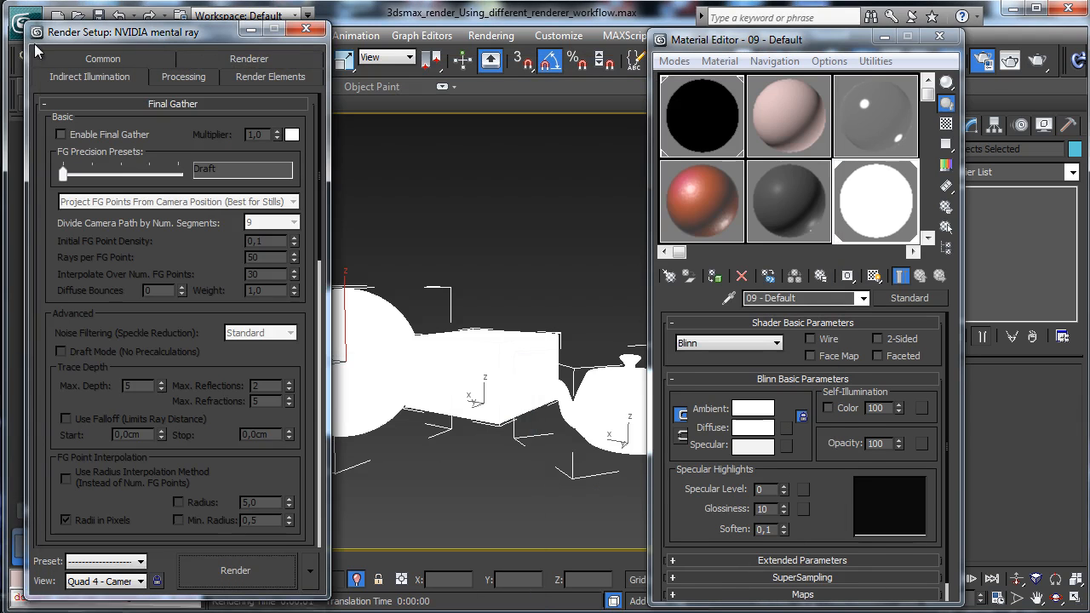
# Switch to 3ds Max and reopen 3dsmax_render_Using_different_renderer_workflow.max without saving the current changes.
pyautogui.click(23, 22)
pyautogui.click(247, 119)
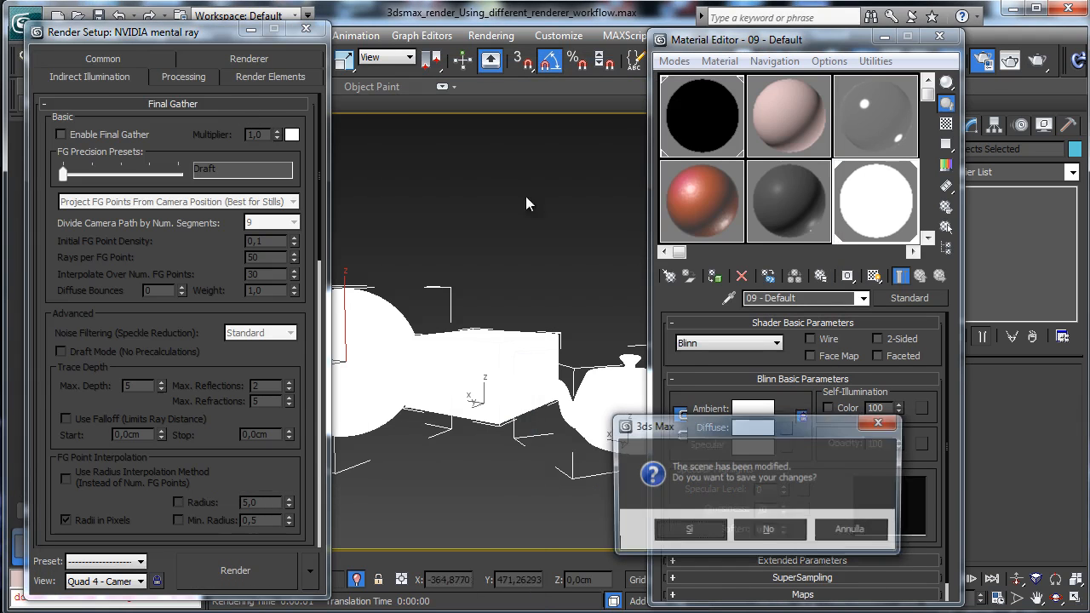
pyautogui.click(771, 529)
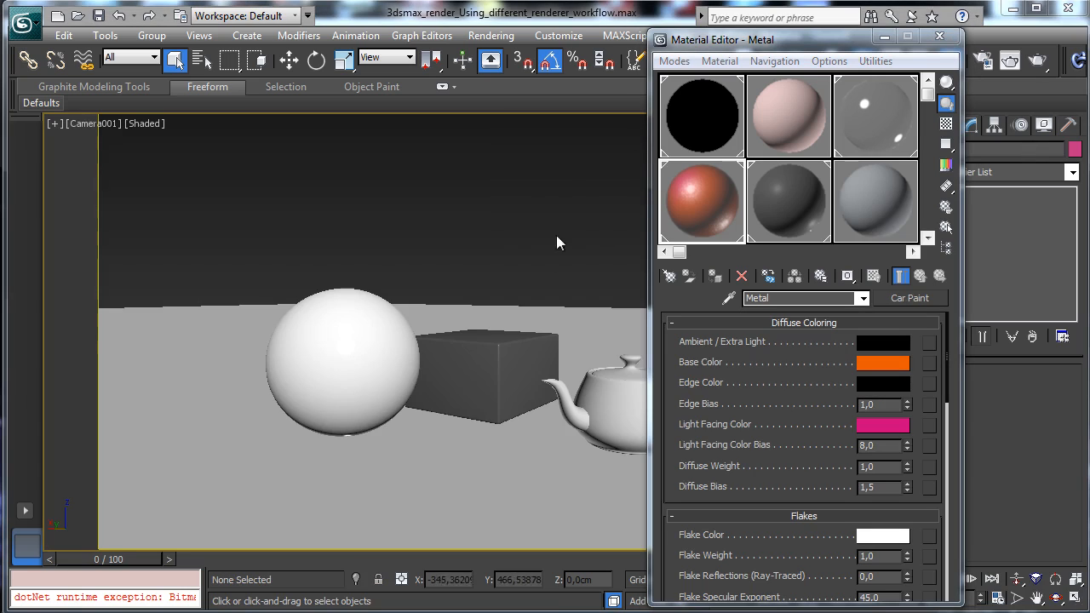
# Enable Receive Reflections in the 01 - Default Matte/Shadow/Reflection material and render the Camera001 view.
pyautogui.click(696, 104)
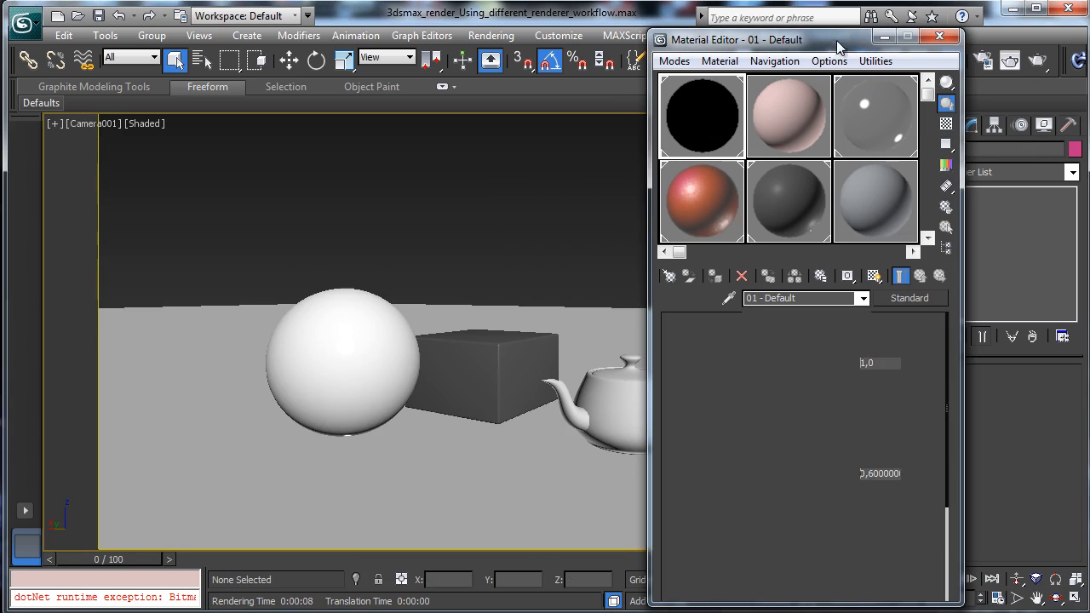
pyautogui.moveTo(819, 39); pyautogui.dragTo(880, 38)
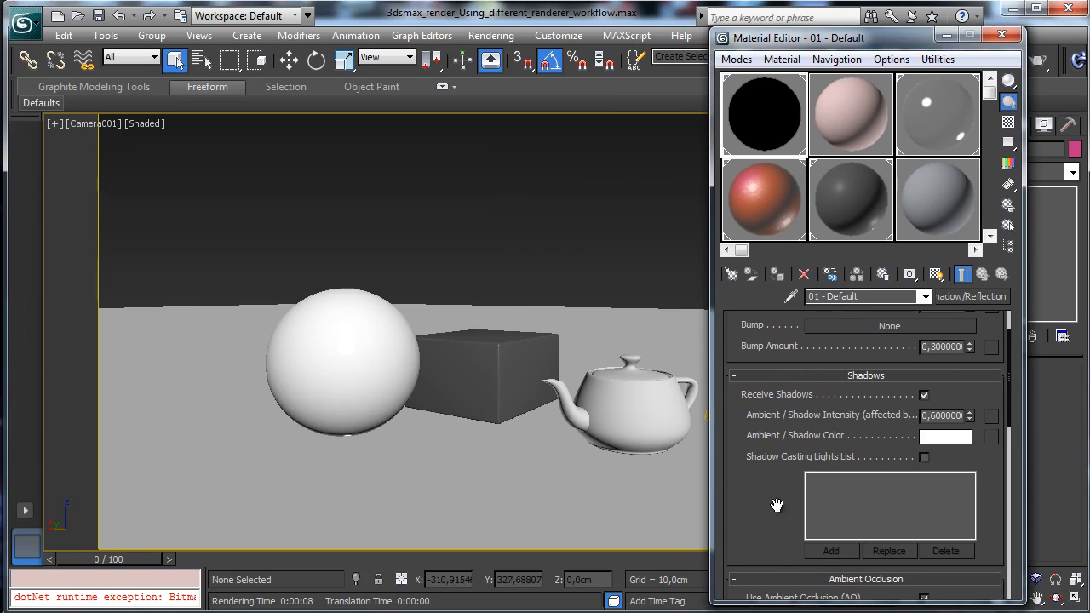
pyautogui.moveTo(776, 505); pyautogui.dragTo(864, 155)
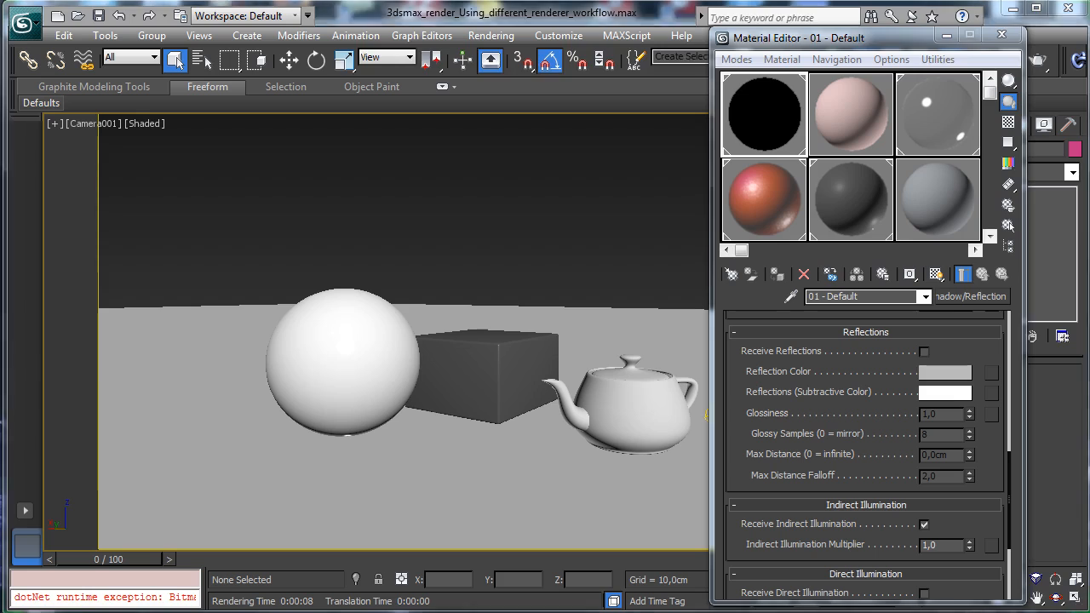
pyautogui.click(923, 352)
pyautogui.click(1053, 58)
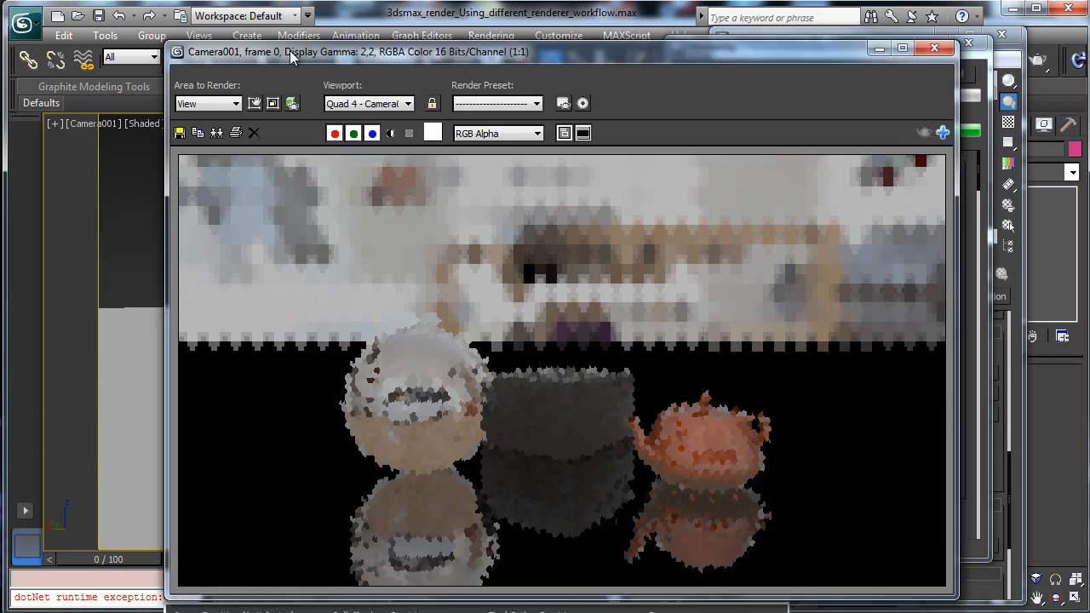
# Darken the Reflection Color of the 01 - Default Matte/Shadow/Reflection material to a value of about 0.215.
pyautogui.moveTo(289, 51); pyautogui.dragTo(132, 27)
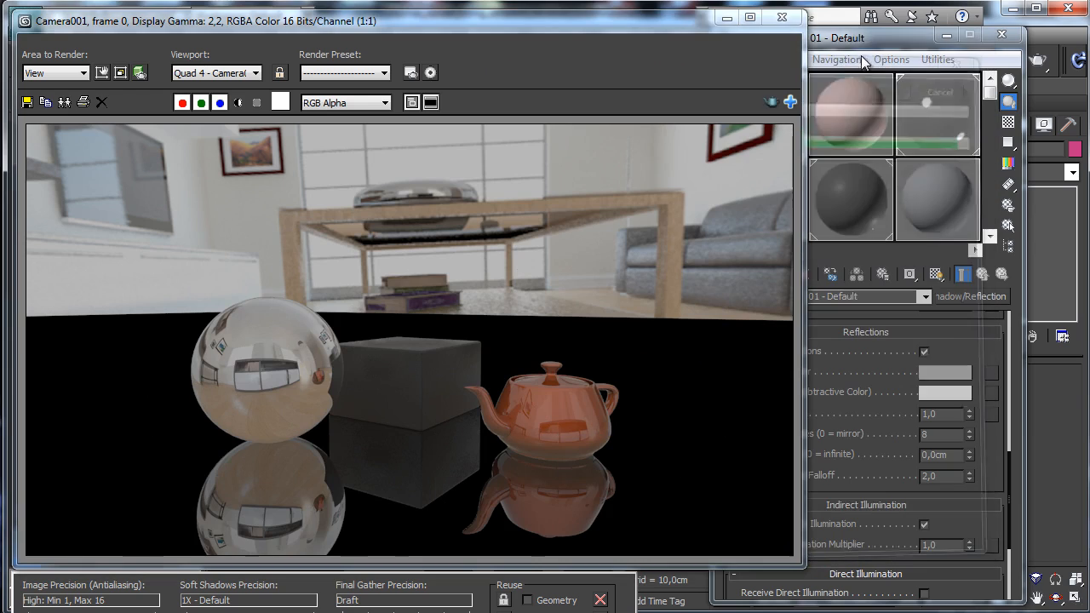
pyautogui.click(870, 42)
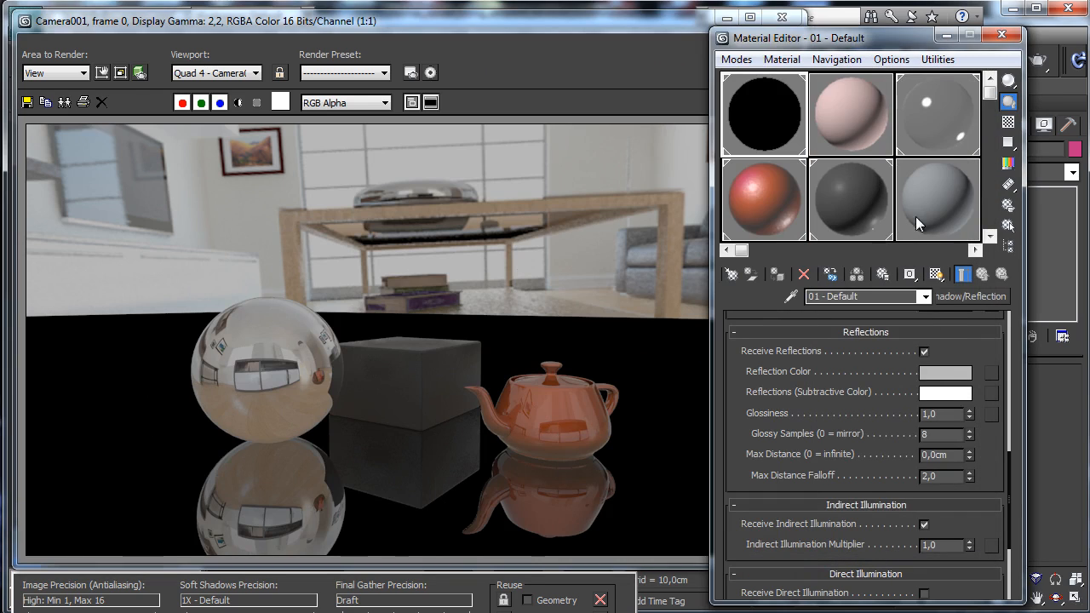
pyautogui.click(945, 373)
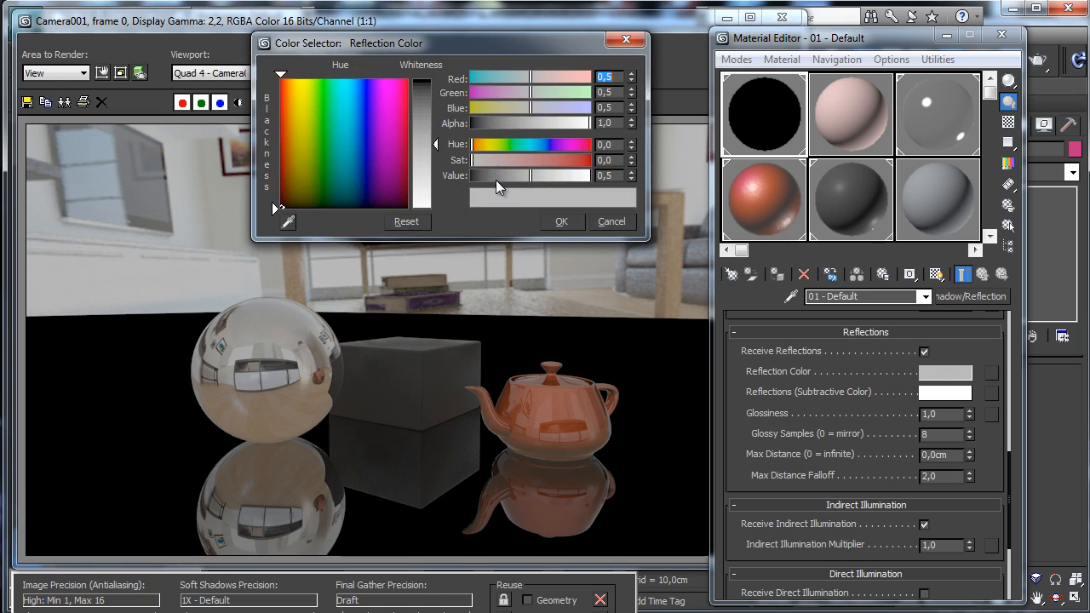
pyautogui.click(561, 221)
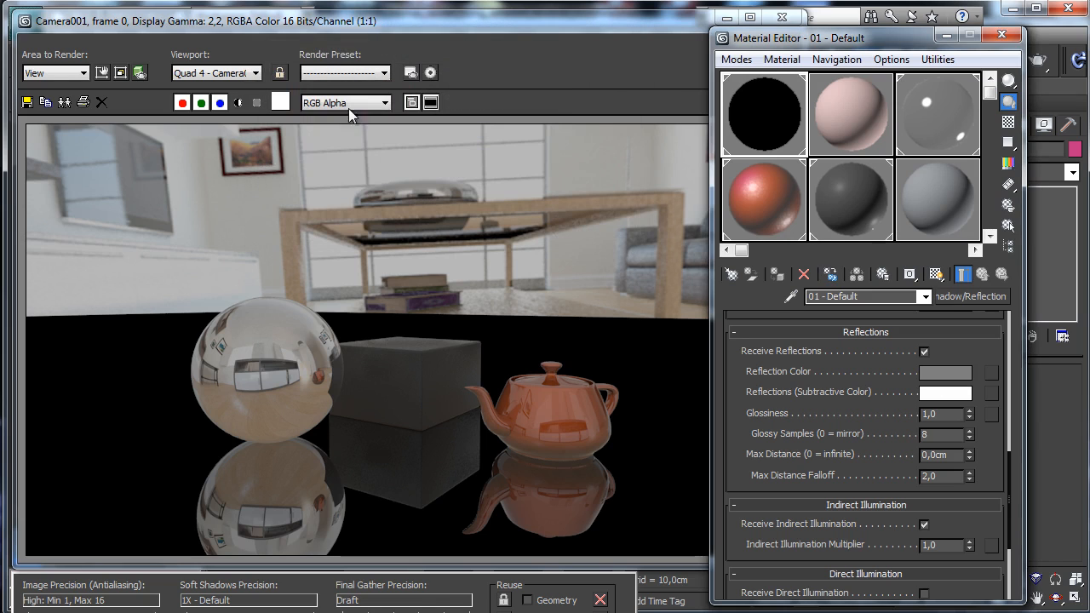
# Define a render region around the box, the teapot and their floor reflections, and render it.
pyautogui.click(101, 72)
pyautogui.moveTo(714, 164); pyautogui.dragTo(344, 267)
pyautogui.moveTo(333, 348); pyautogui.dragTo(584, 379)
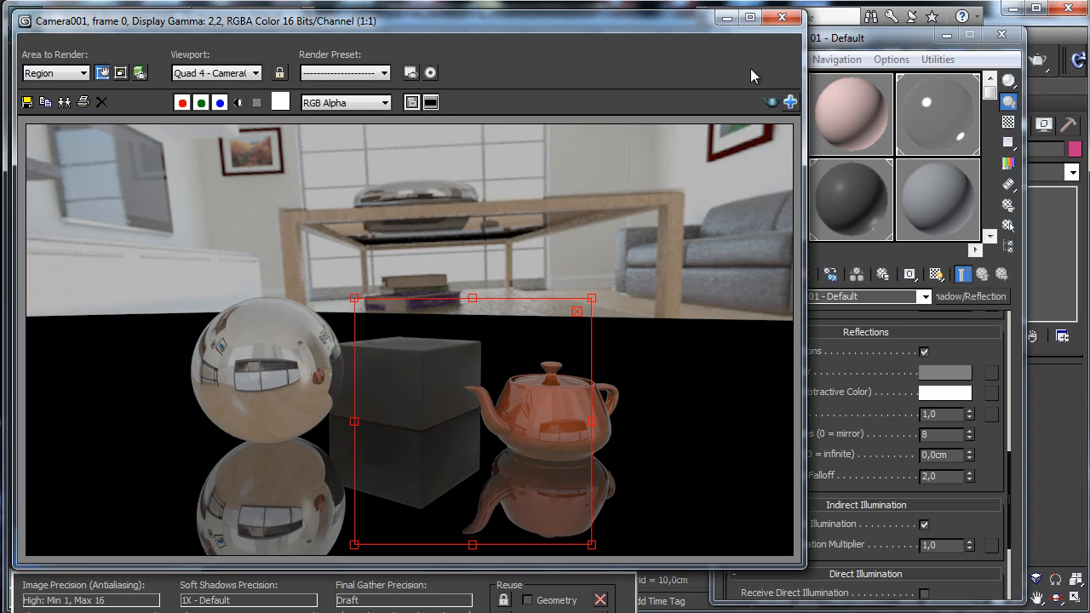
pyautogui.click(771, 102)
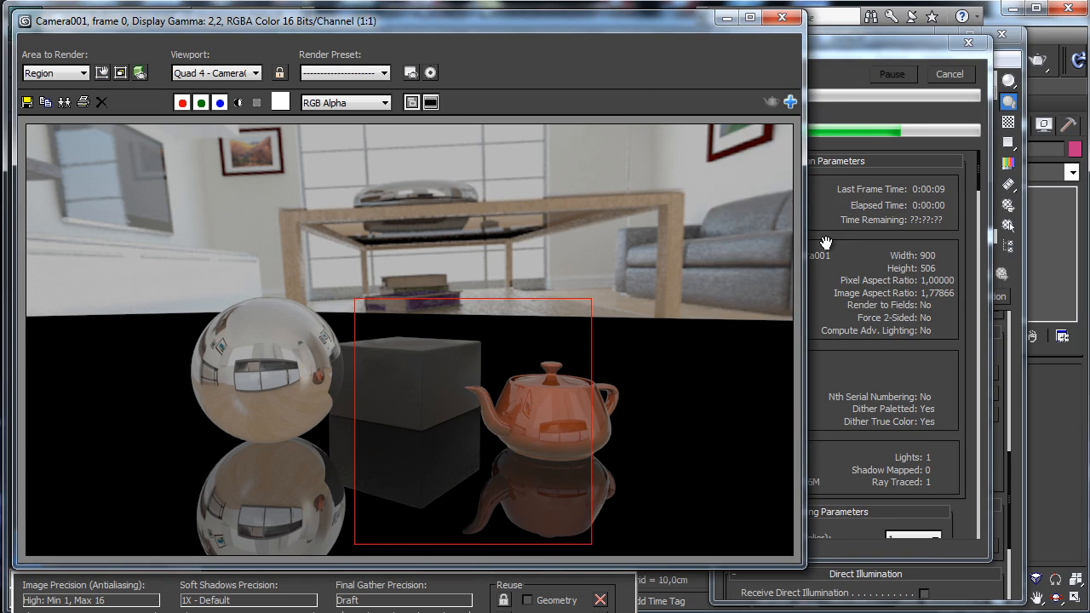
# Darken the matte material's Reflection Color further and check the re-rendered region in the alpha channel.
pyautogui.click(944, 371)
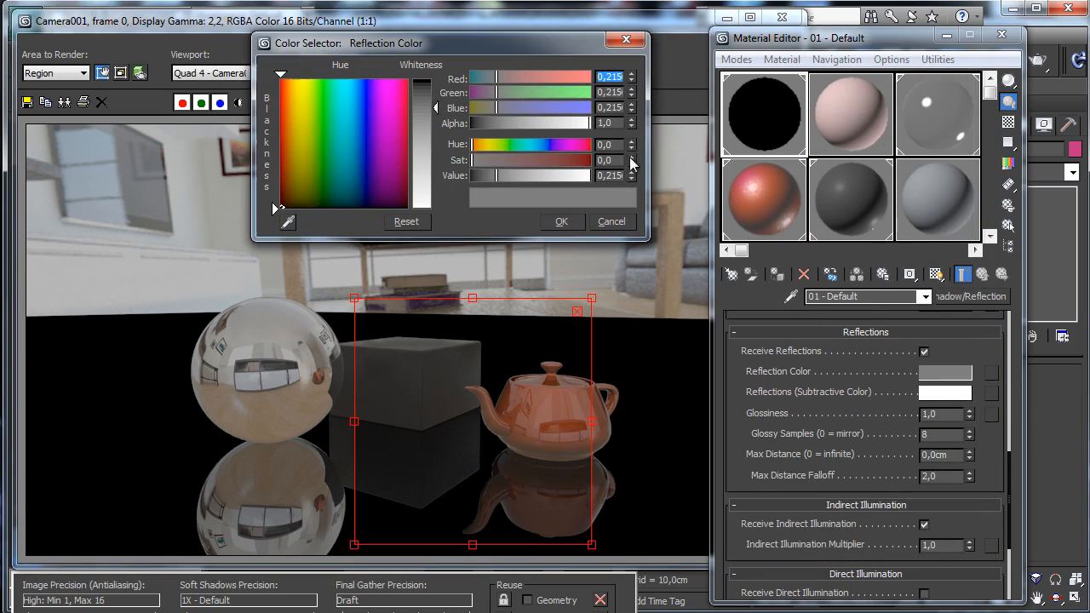
pyautogui.moveTo(494, 179); pyautogui.dragTo(484, 176)
pyautogui.click(561, 222)
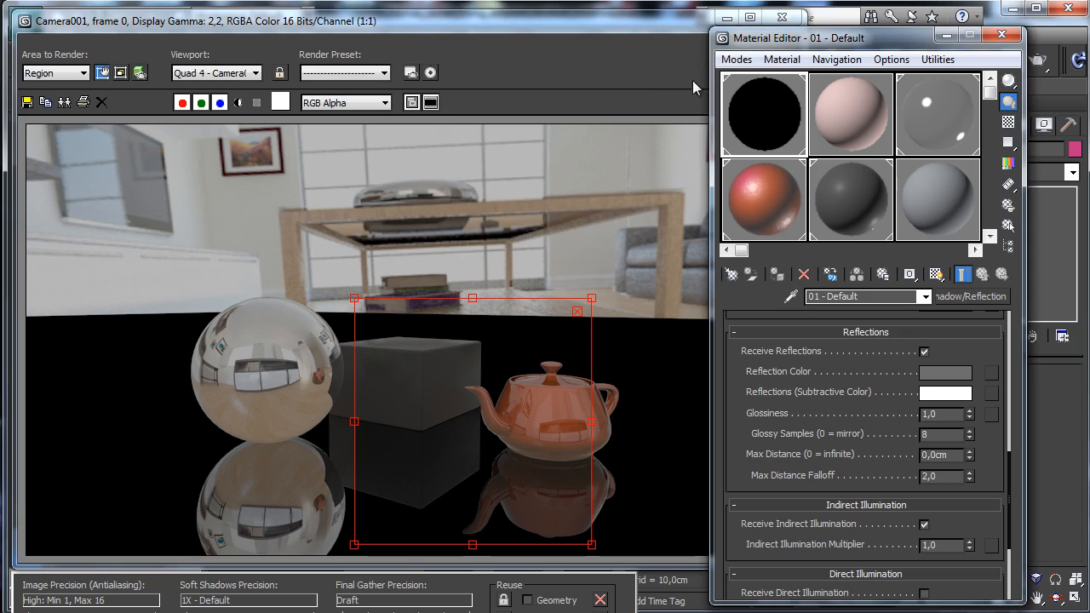
pyautogui.click(705, 53)
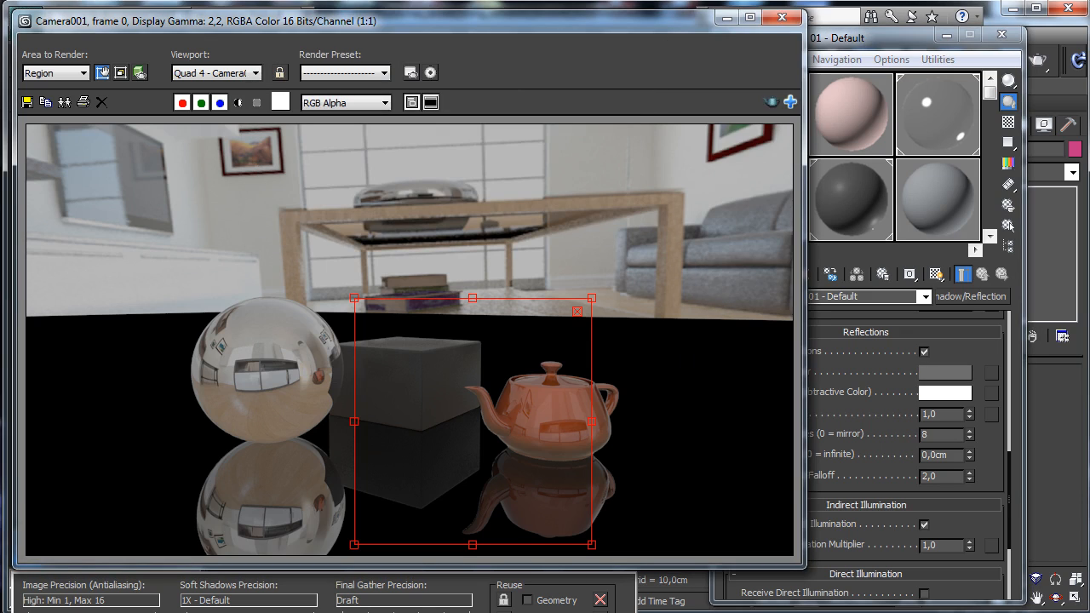
pyautogui.click(770, 102)
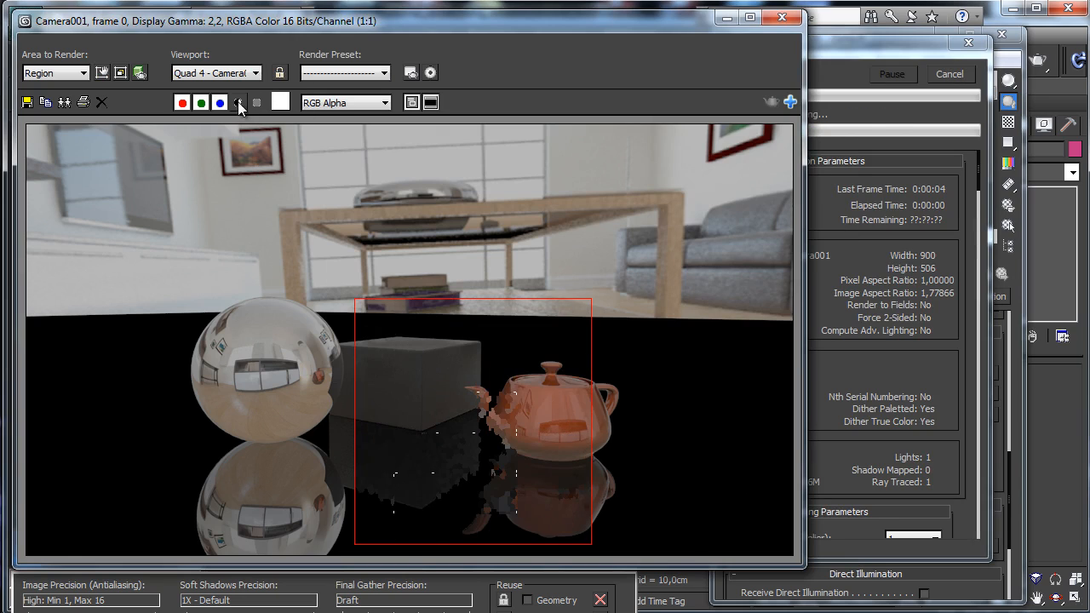
pyautogui.click(239, 102)
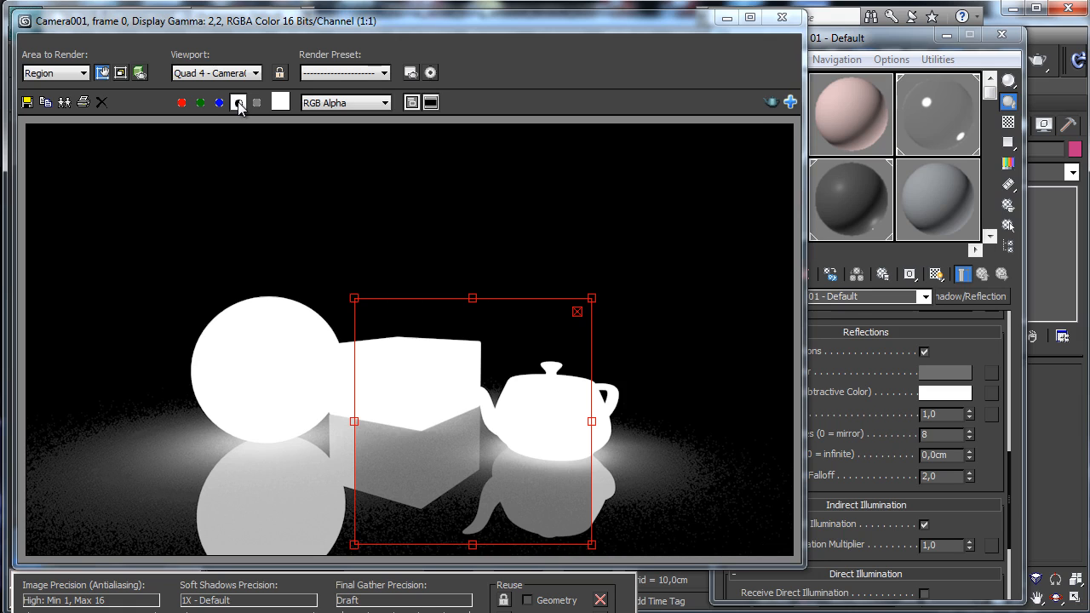
pyautogui.click(239, 102)
# Set the matte material's reflection Glossiness to 0.6 and re-render the region.
pyautogui.click(983, 439)
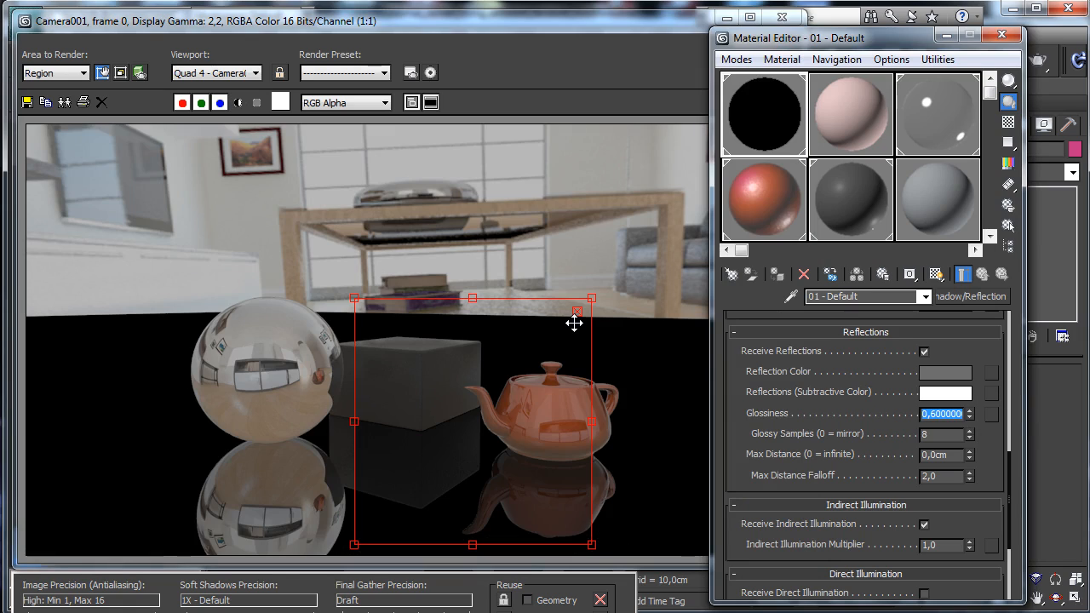
pyautogui.click(671, 73)
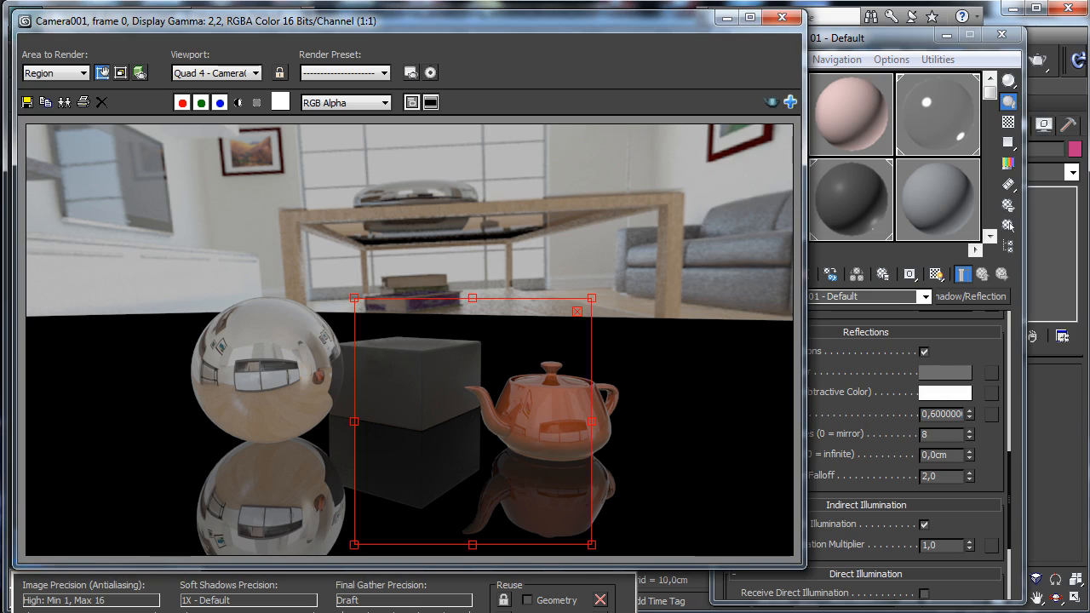
pyautogui.hotkey('shift', 'q')
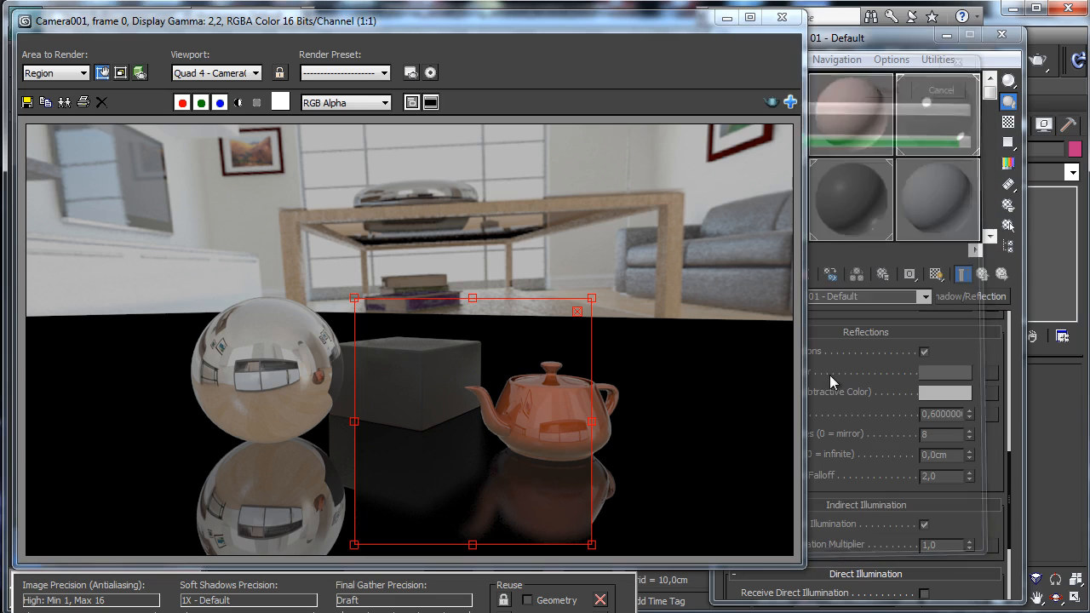
# Set the matte material's reflection Glossiness to 0.35 and re-render the region.
pyautogui.doubleClick(943, 414)
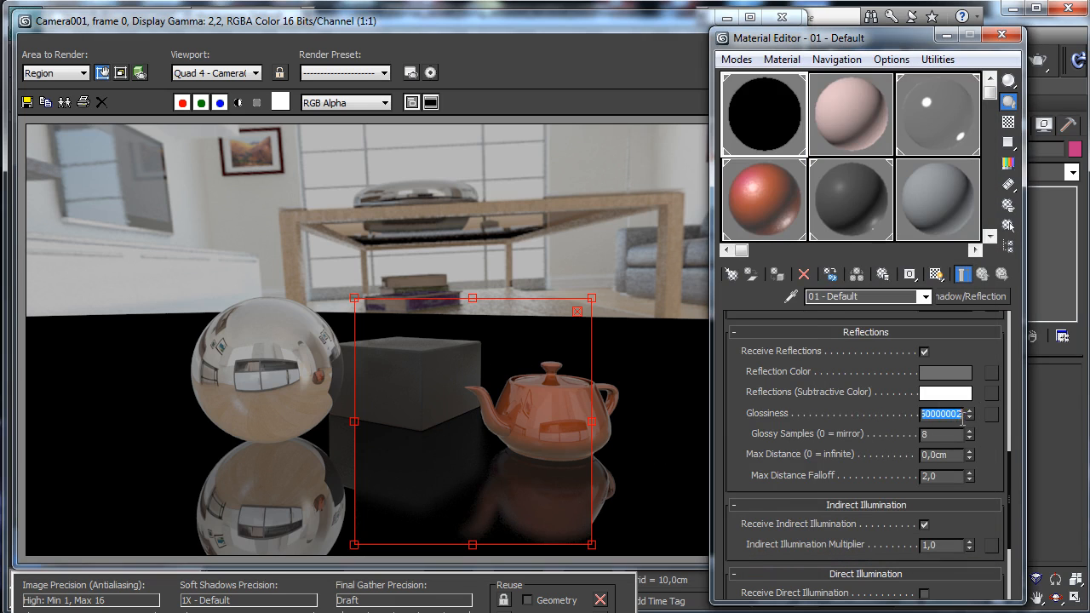
pyautogui.write('0,35')
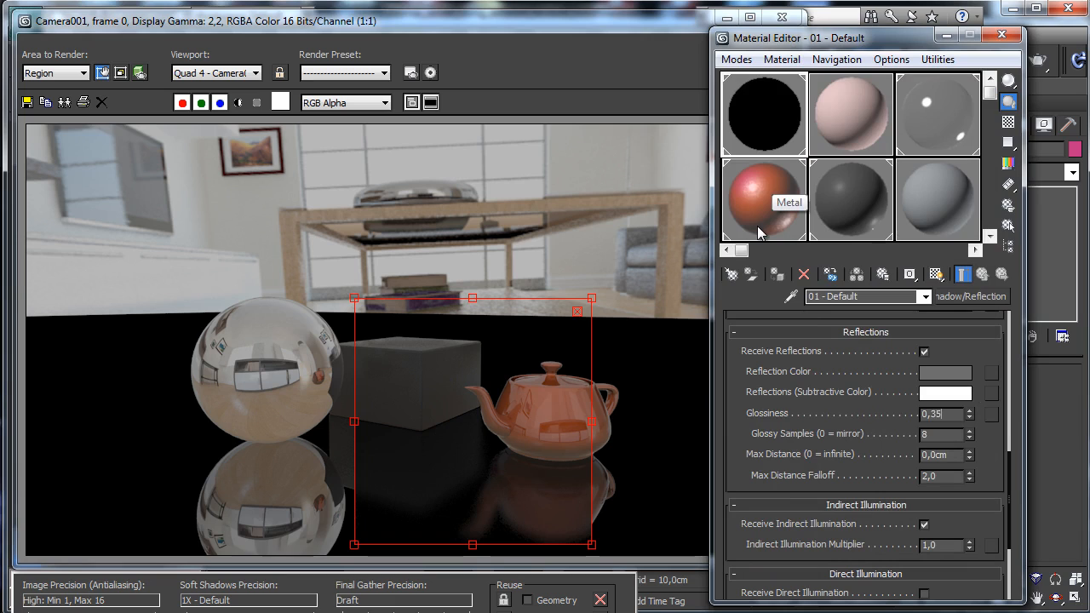
pyautogui.press('F9')
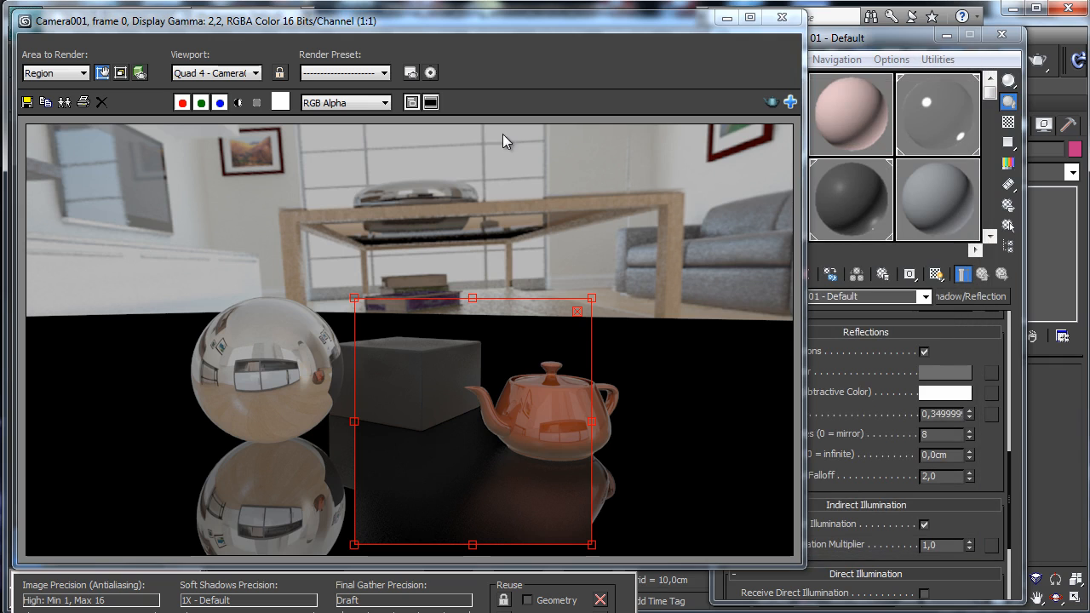
# Change the area to render back to View and render the full Camera001 frame.
pyautogui.click(83, 73)
pyautogui.click(53, 86)
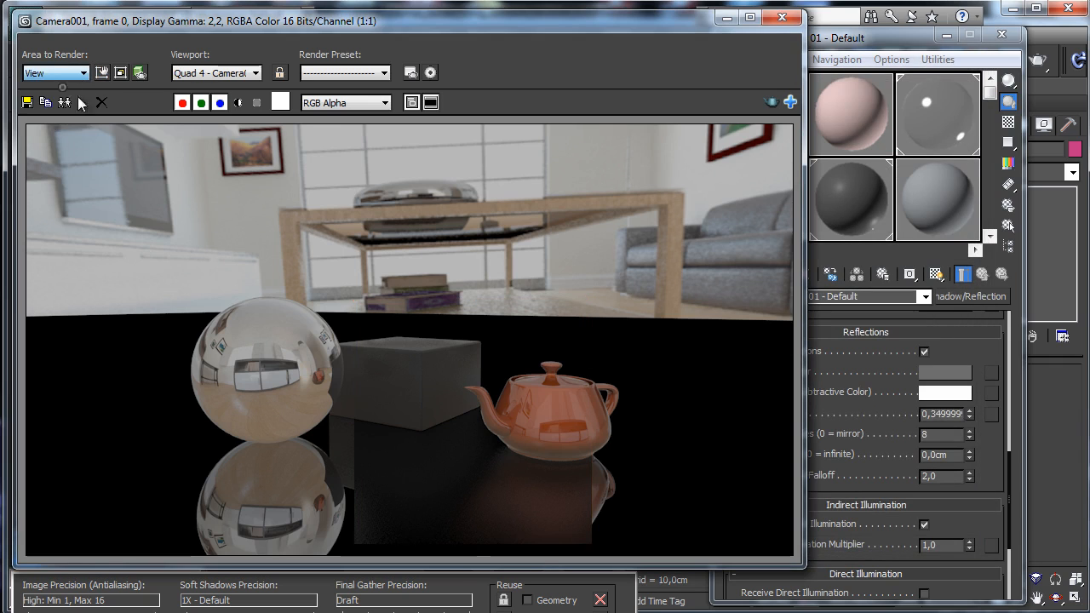
pyautogui.hotkey('shift', 'q')
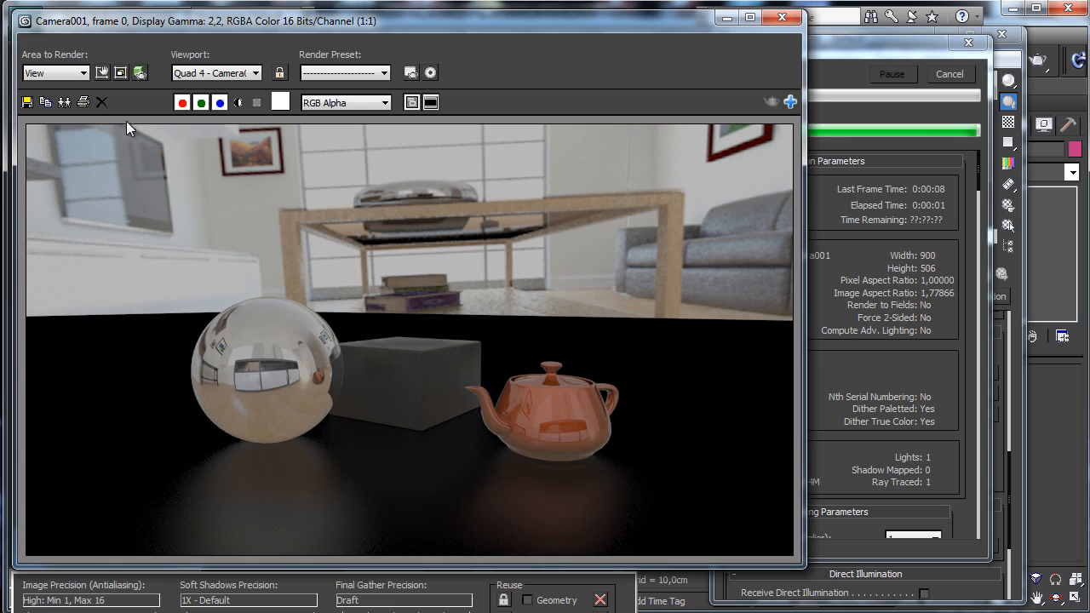
# Save the rendered image as Object_MRay_with_Reflections.tif in 16-bit color with the alpha channel stored.
pyautogui.click(27, 102)
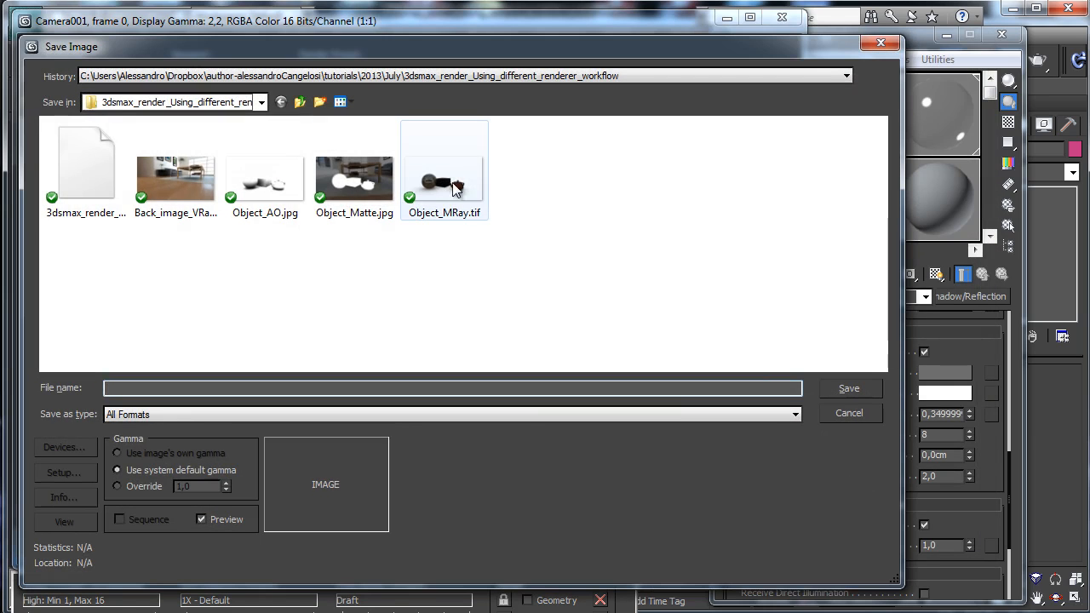
pyautogui.click(445, 196)
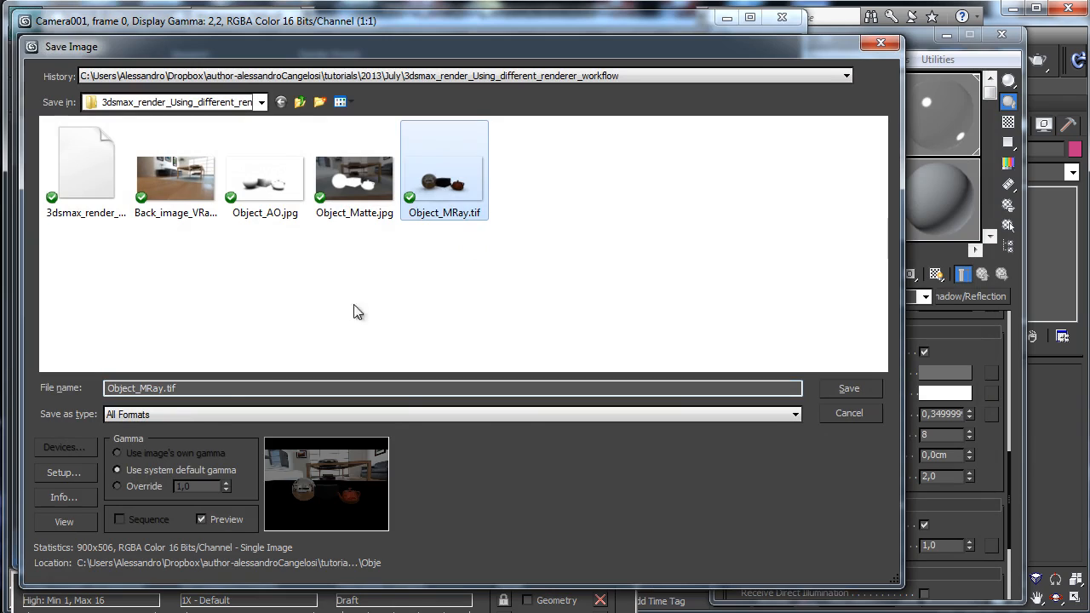
pyautogui.click(164, 391)
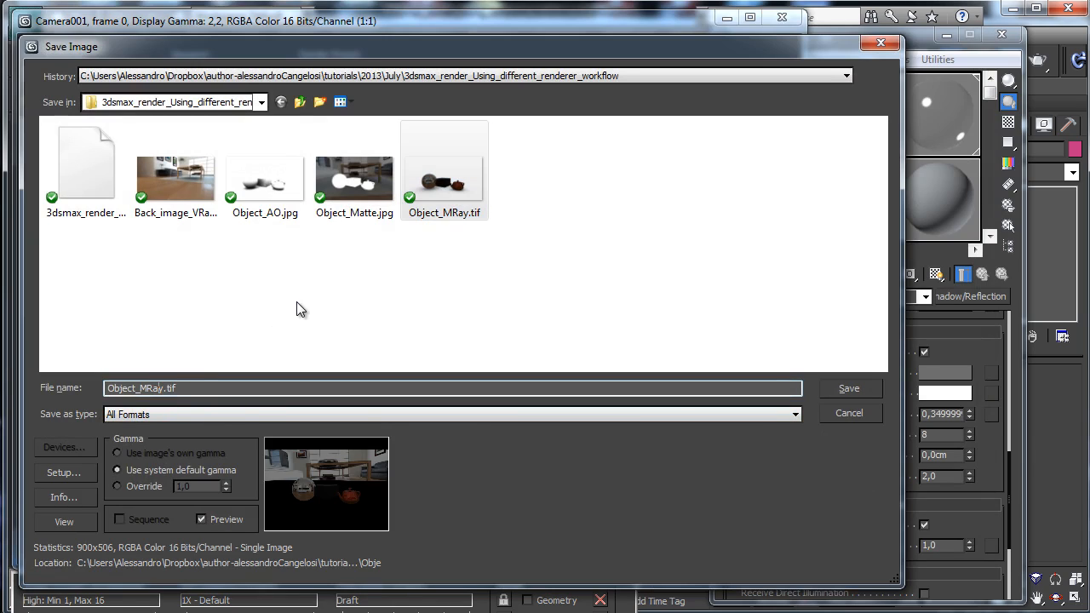
pyautogui.write('_with_Refl')
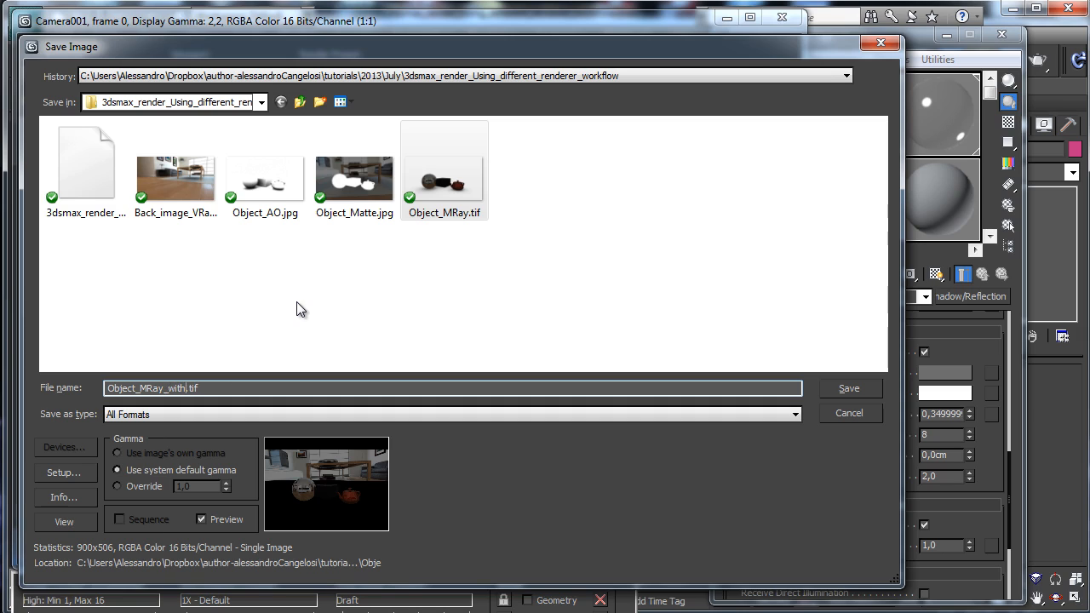
pyautogui.write('ections')
pyautogui.press('Return')
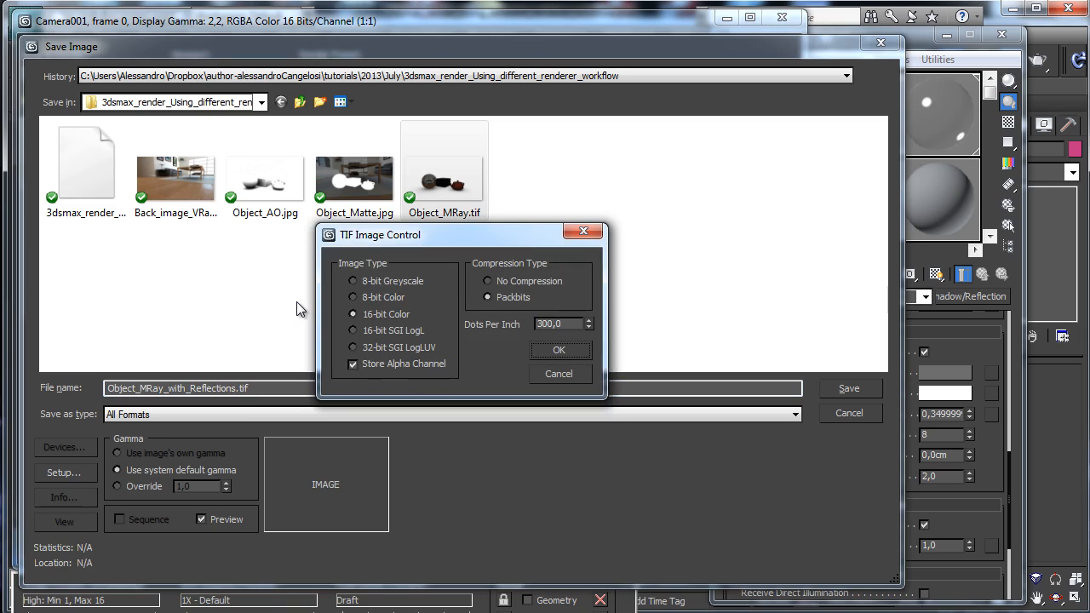
pyautogui.click(559, 350)
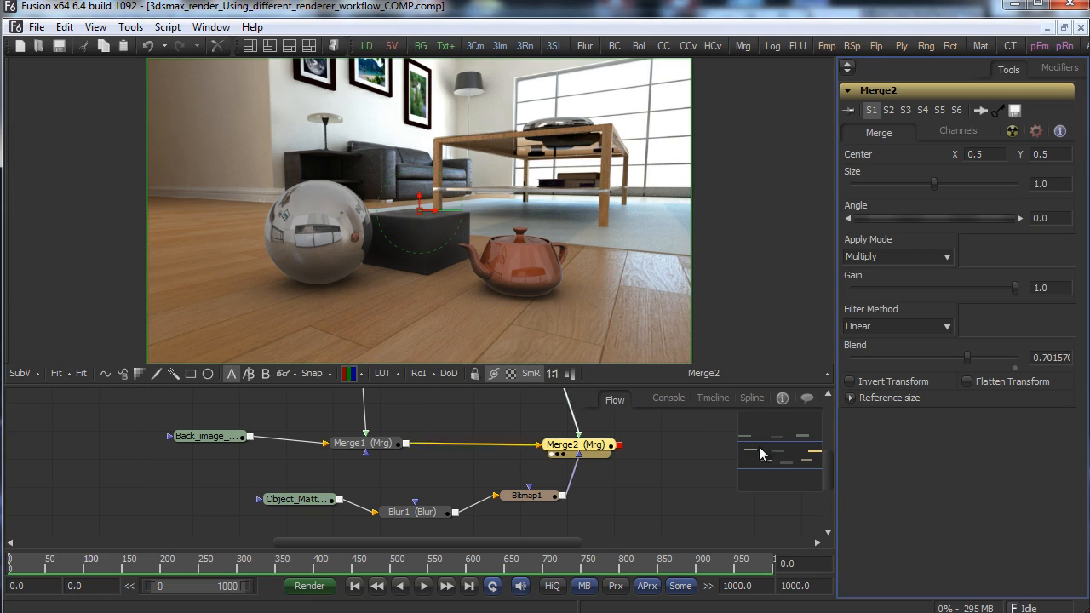
# Switch to Fusion, rearrange the background and object loaders, and duplicate the Object_MRay.tif loader below the original.
pyautogui.scroll(3, 830, 454)
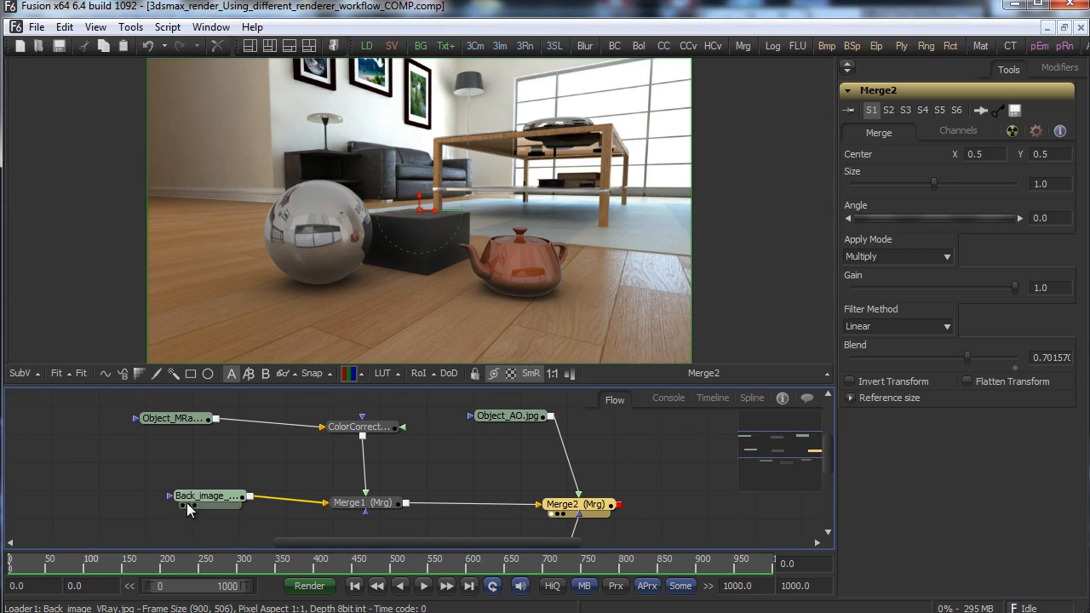
pyautogui.moveTo(200, 498); pyautogui.dragTo(157, 501)
pyautogui.moveTo(176, 419); pyautogui.dragTo(171, 408)
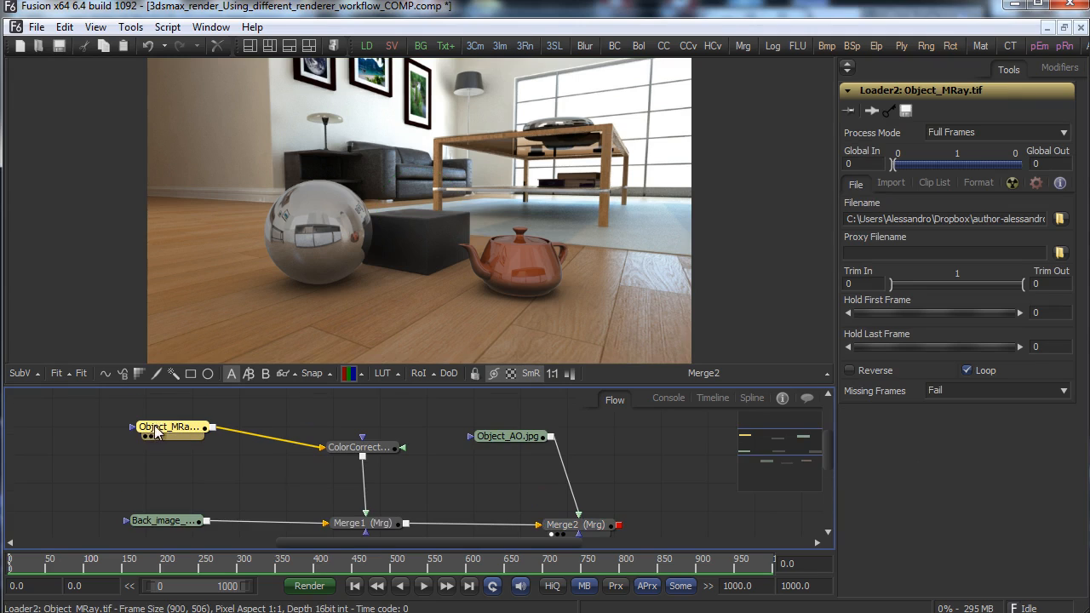
pyautogui.rightClick(156, 433)
pyautogui.click(168, 434)
pyautogui.hotkey('ctrl', 'v')
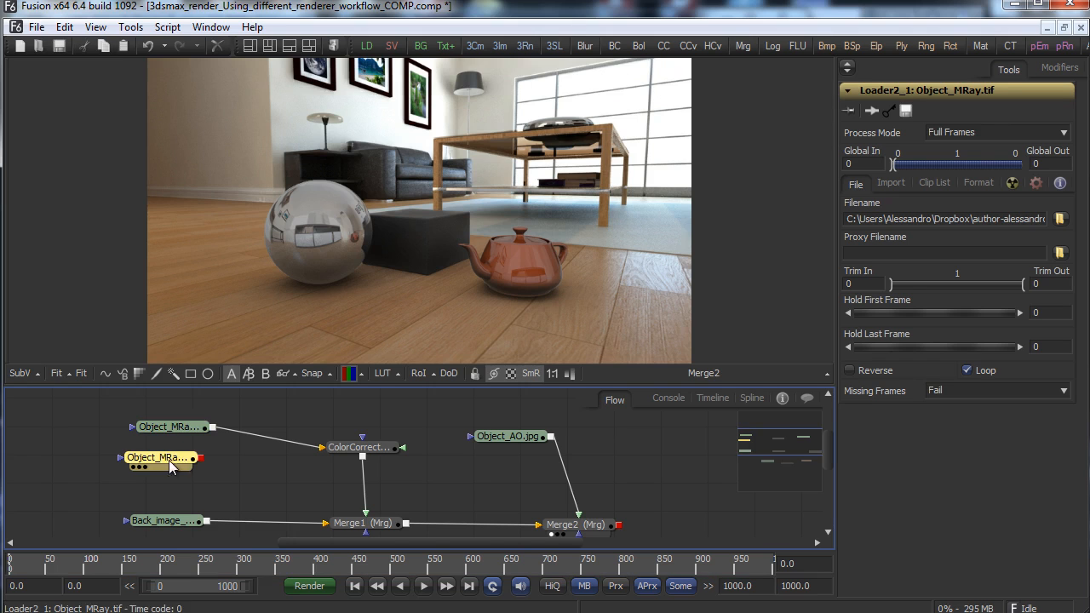
# Load Object_MRay_with_Reflections.tif into the duplicated loader and preview it, followed by Merge2, in the viewer.
pyautogui.click(1060, 219)
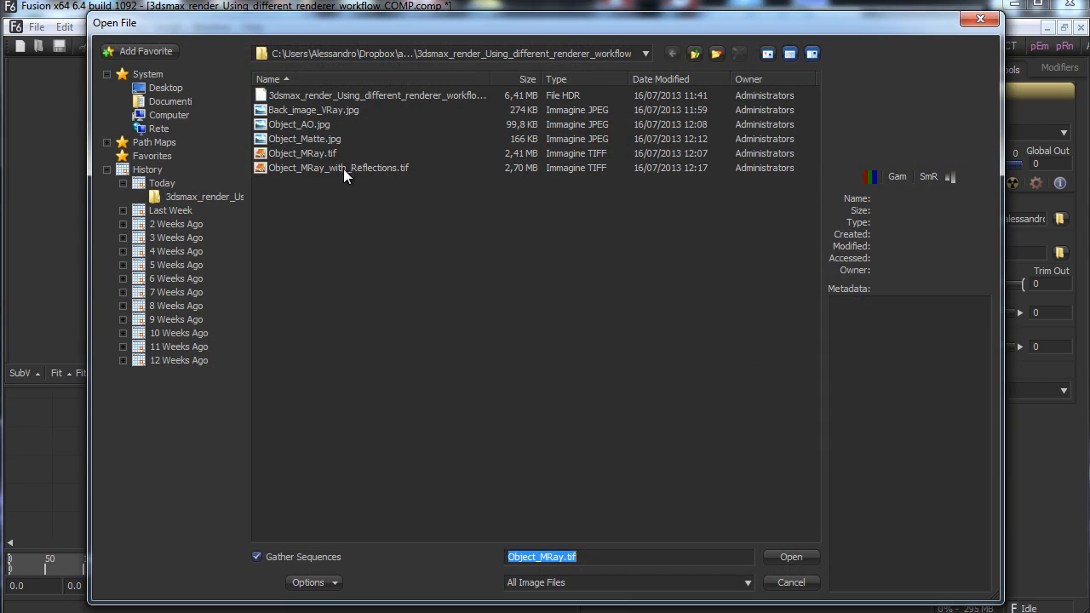
pyautogui.doubleClick(344, 169)
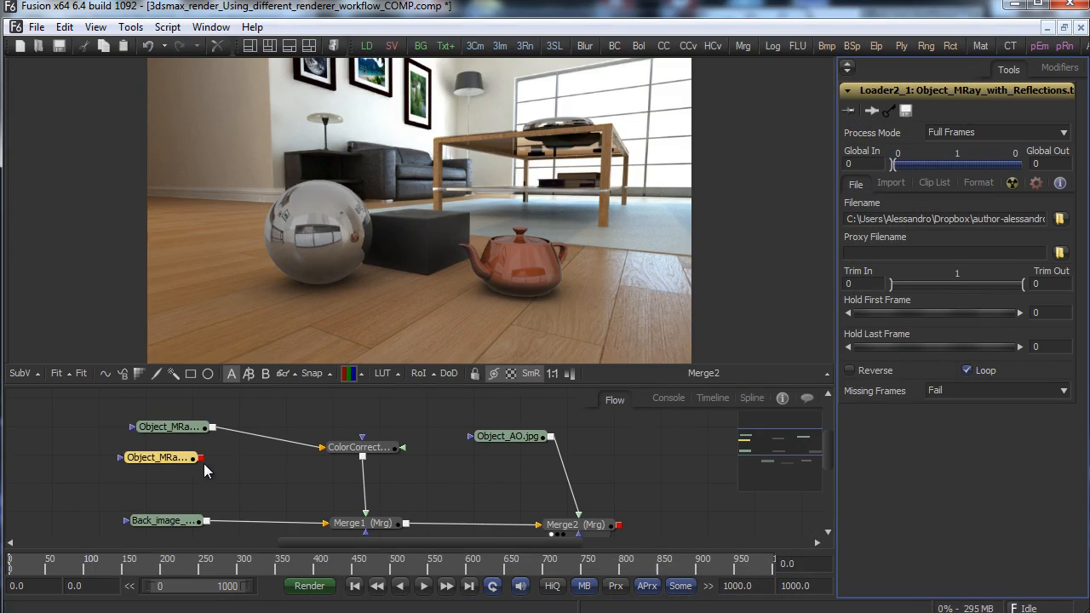
pyautogui.moveTo(200, 457); pyautogui.dragTo(502, 298)
pyautogui.moveTo(570, 524); pyautogui.dragTo(545, 326)
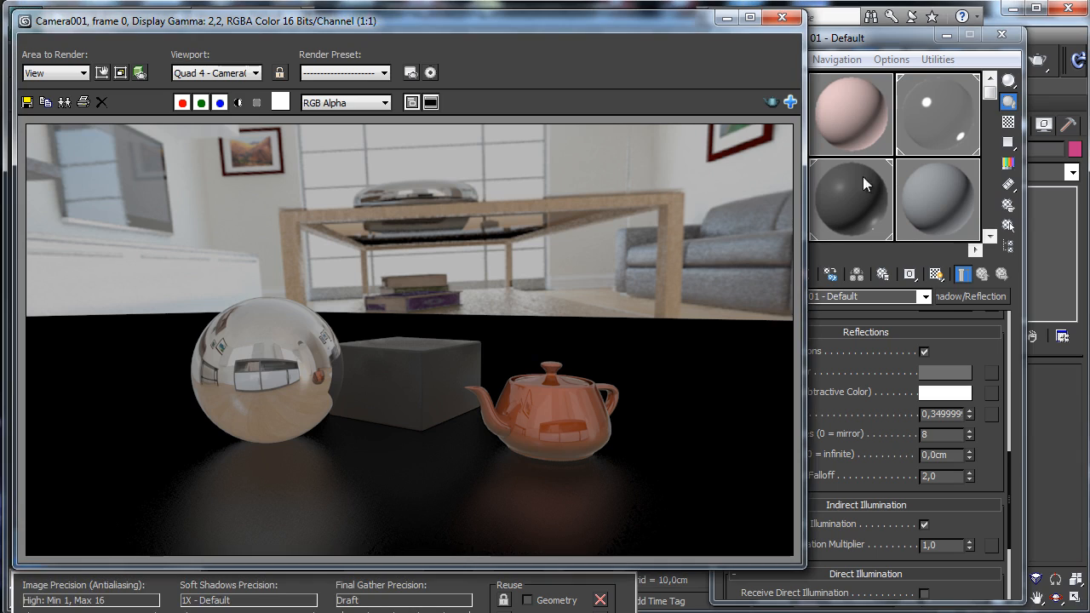
# Switch to 3ds Max and brighten the Reflection Color of the 01 - Default matte material.
pyautogui.click(890, 351)
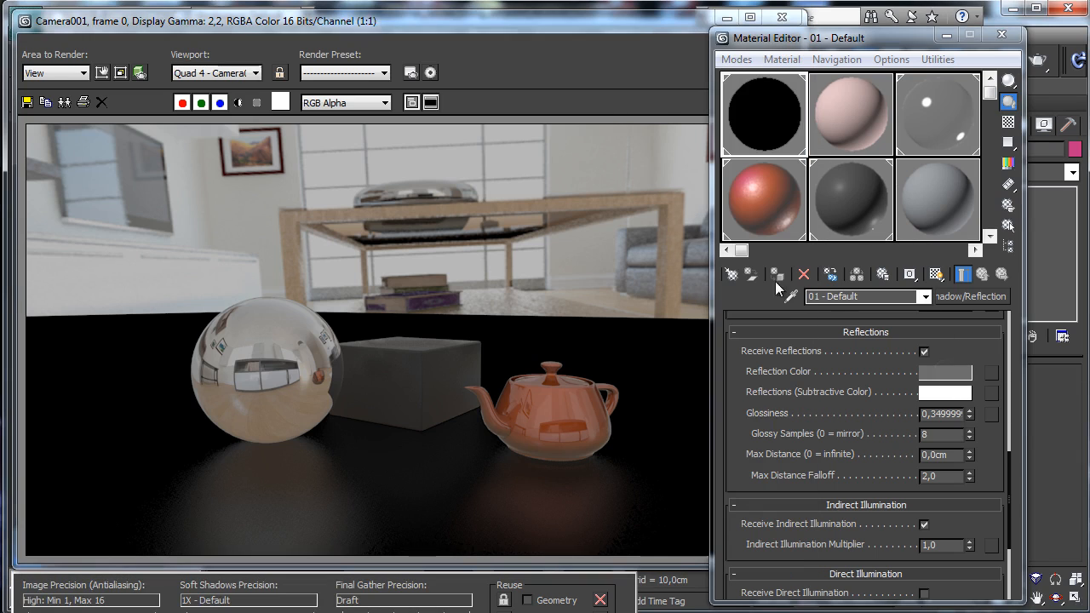
pyautogui.click(516, 177)
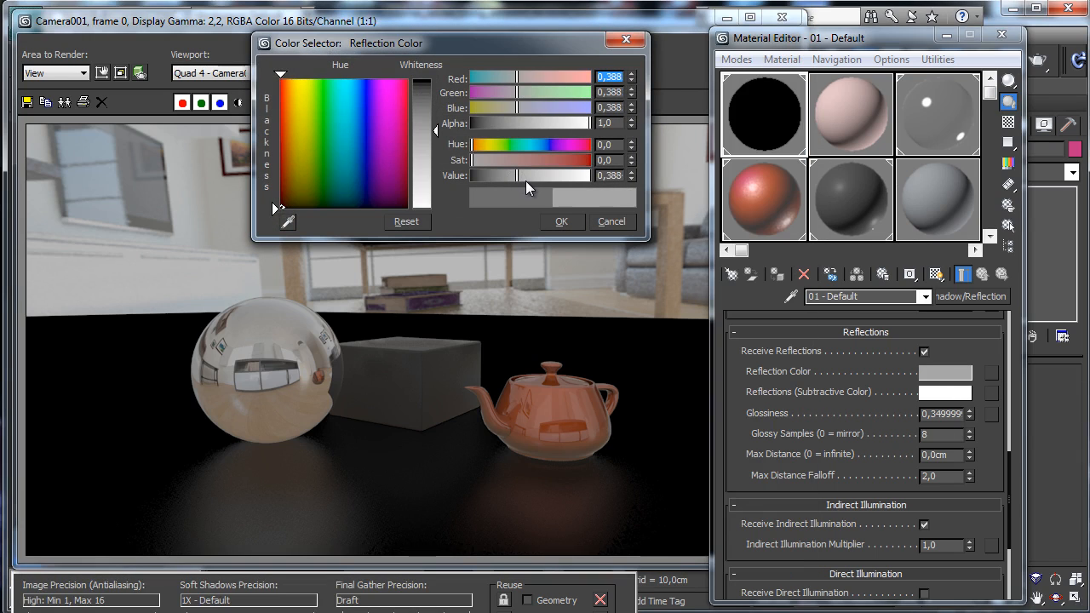
pyautogui.click(561, 222)
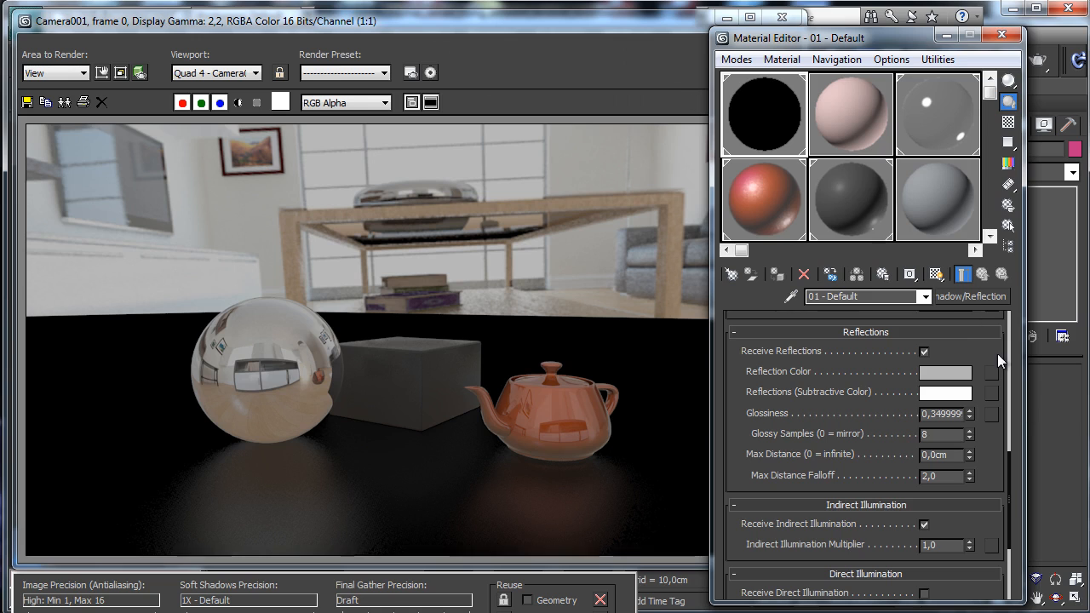
pyautogui.scroll(-4, 979, 358)
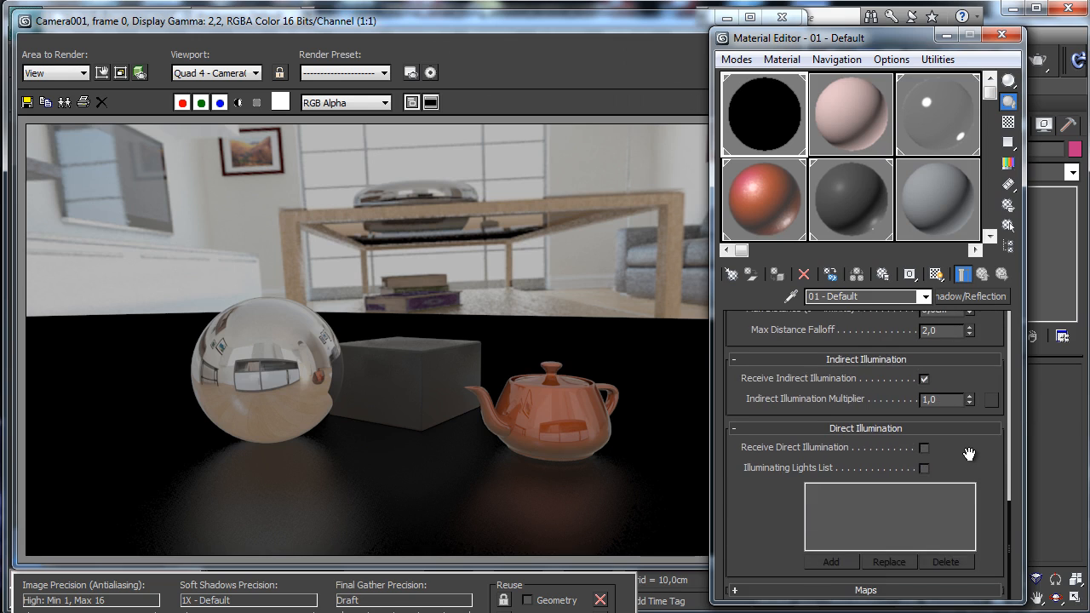
# Render the camera view again with the brightened floor reflection color.
pyautogui.scroll(5, 971, 458)
pyautogui.scroll(2, 979, 493)
pyautogui.scroll(3, 976, 512)
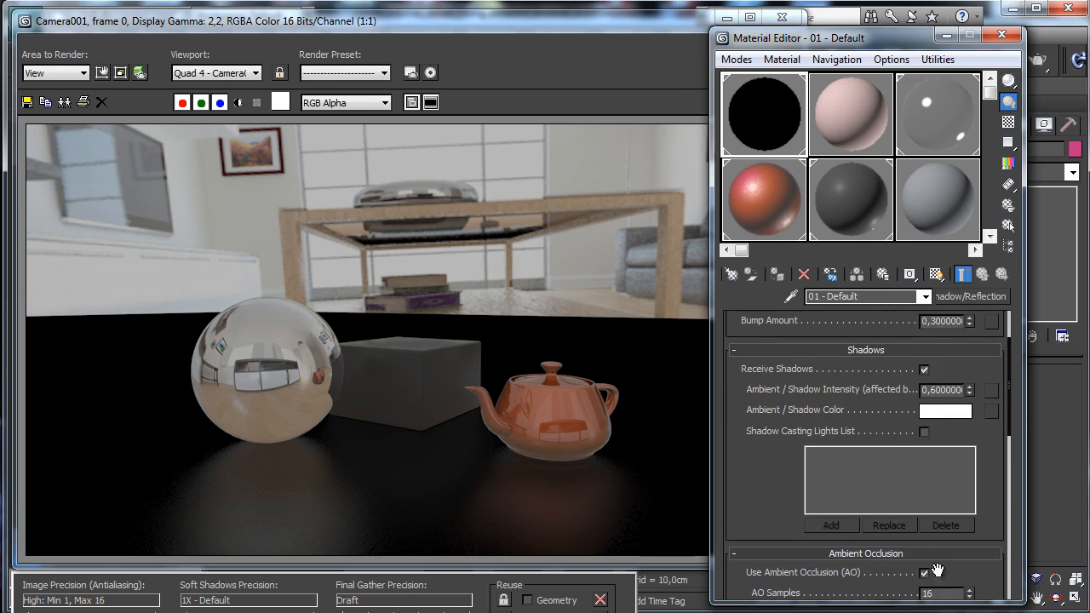
pyautogui.scroll(2, 759, 516)
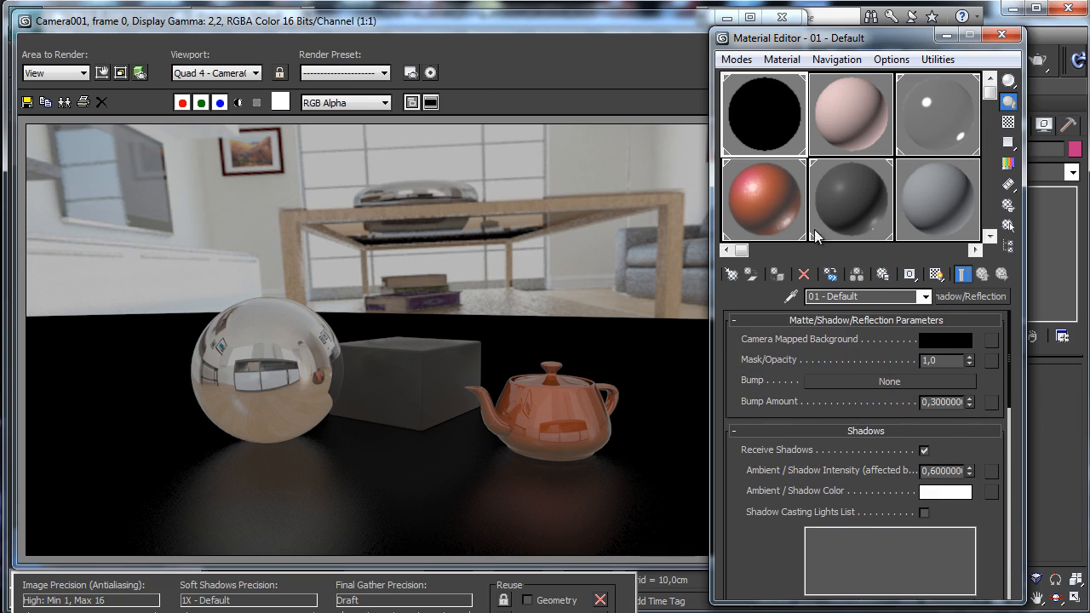
pyautogui.click(614, 29)
pyautogui.click(758, 73)
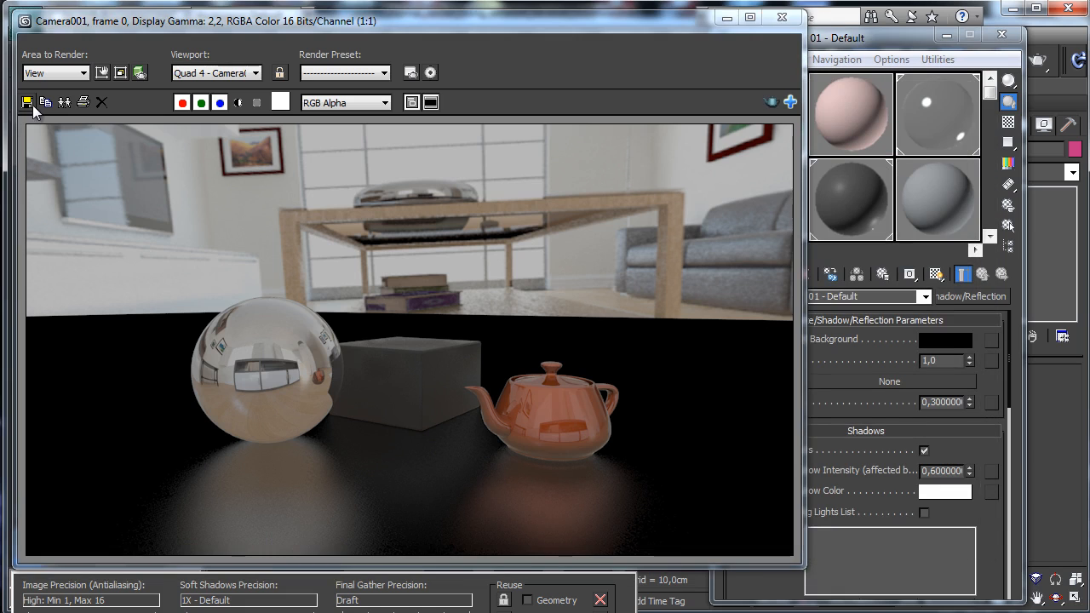
# Save the new render over Object_MRay_with_Reflections.tif, then switch to Fusion and reload that file in its loader.
pyautogui.click(29, 103)
pyautogui.click(552, 189)
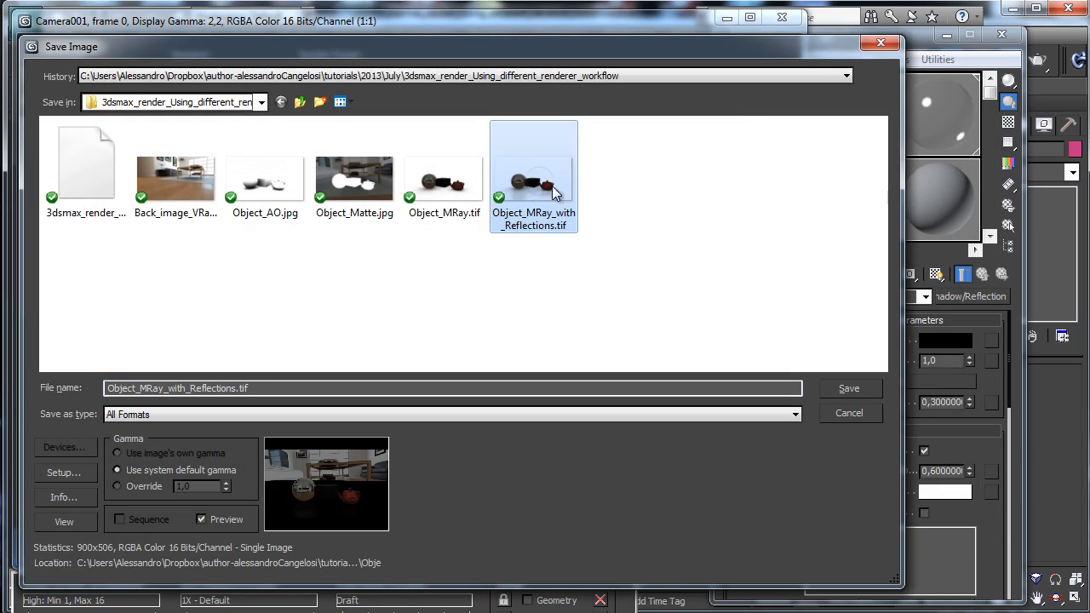
pyautogui.click(848, 389)
pyautogui.click(838, 545)
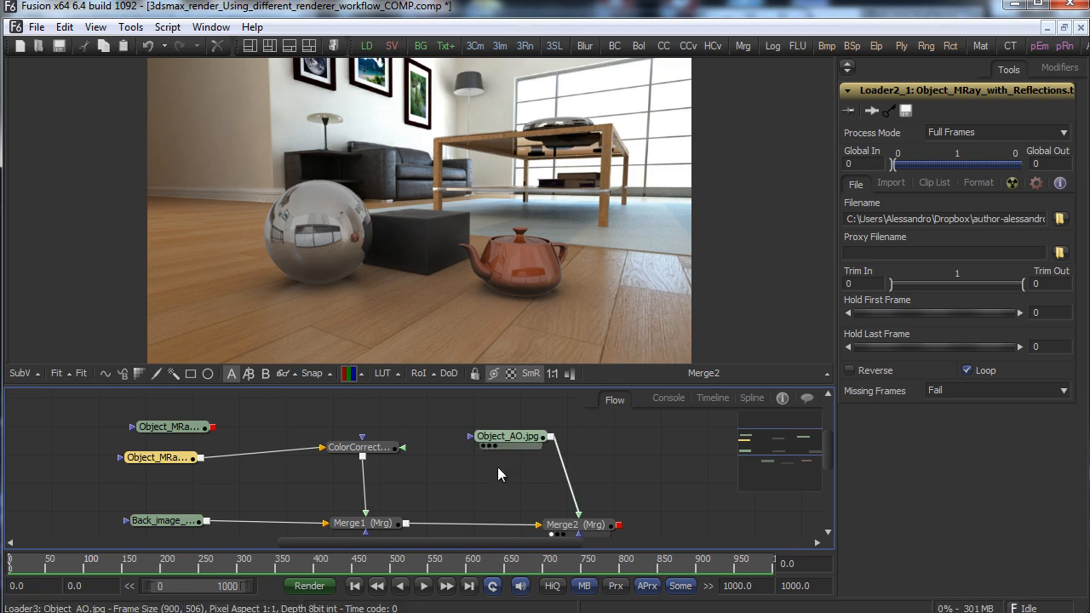
pyautogui.click(1059, 219)
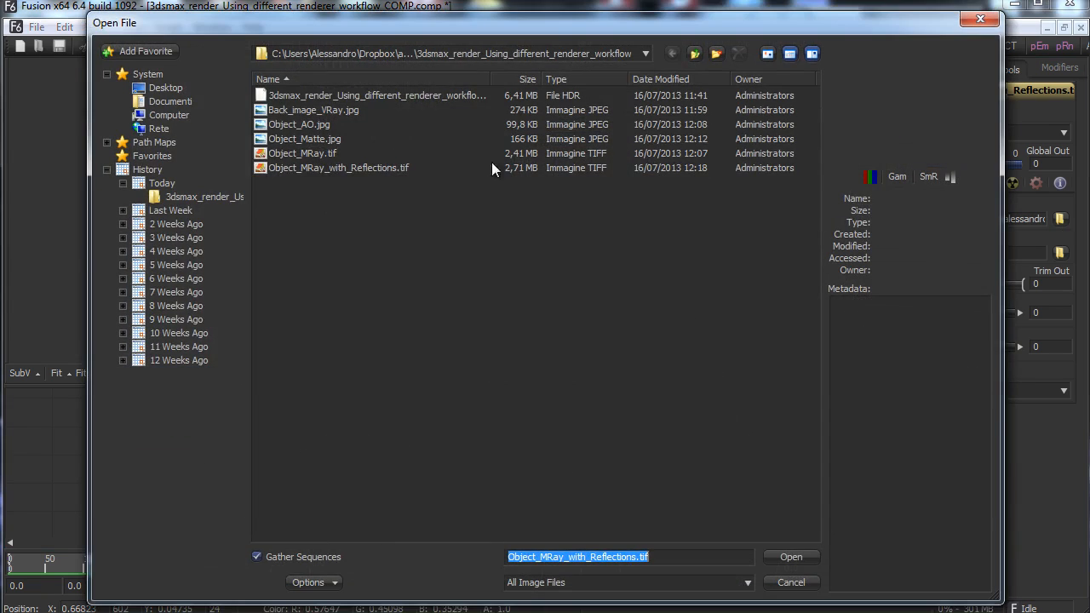
pyautogui.doubleClick(340, 165)
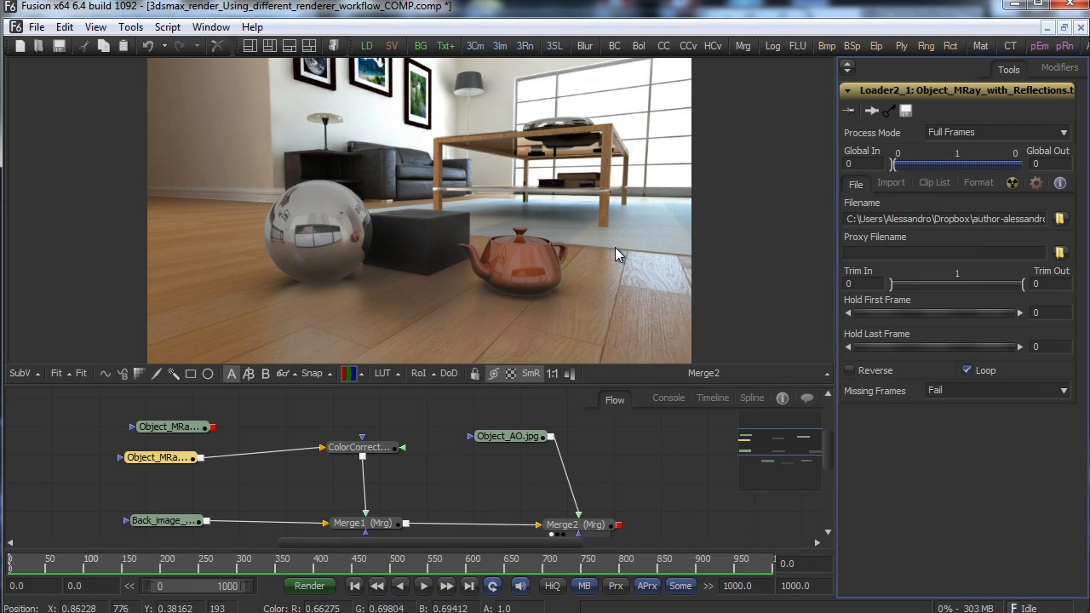
# Raise the Blend of Merge2 to about 0.775.
pyautogui.click(582, 522)
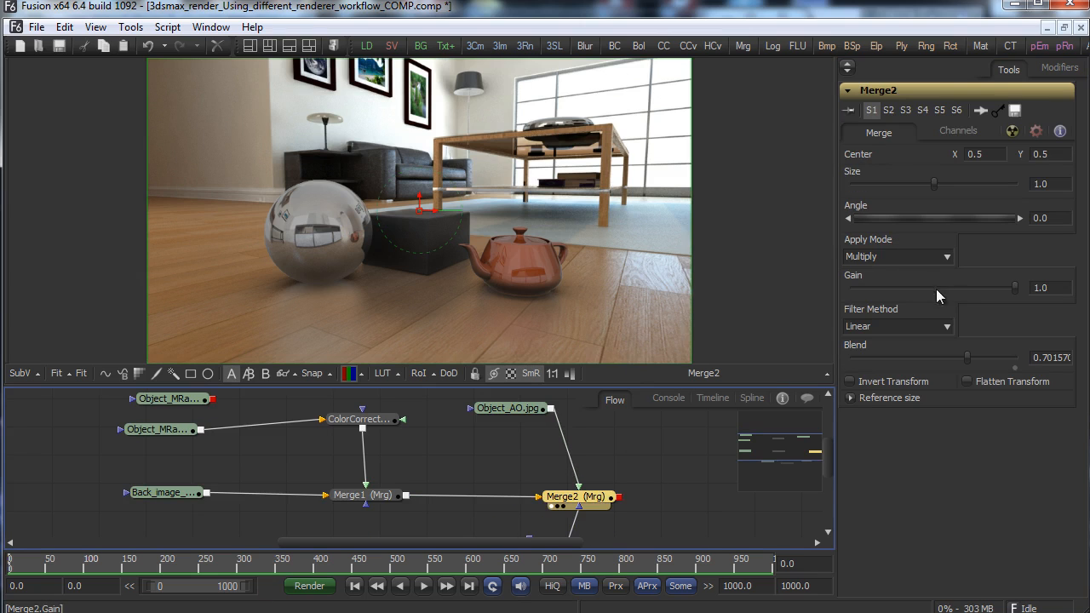
pyautogui.moveTo(968, 357); pyautogui.dragTo(978, 357)
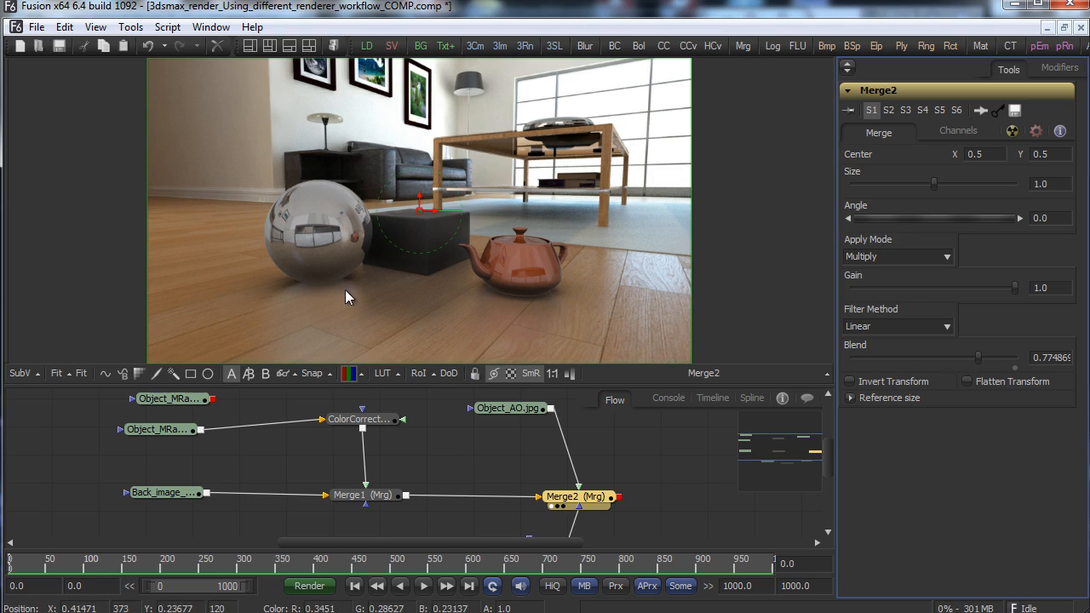
# Preview Object_AO.jpg in the viewer, inspect the Bitmap1 mask's Level setting, and display Merge2 again.
pyautogui.scroll(-3, 831, 459)
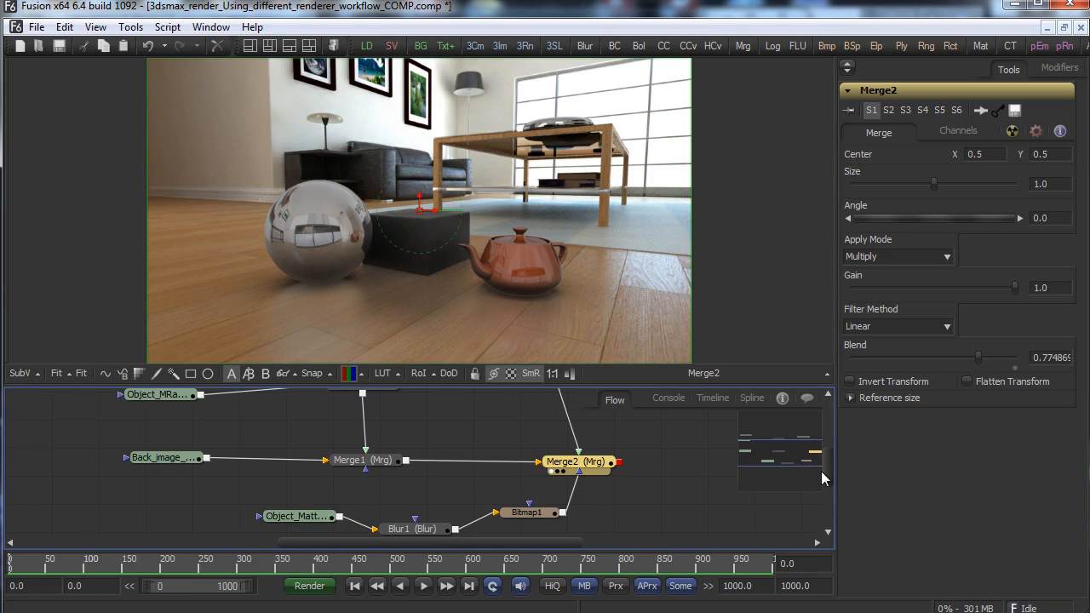
pyautogui.scroll(6, 831, 460)
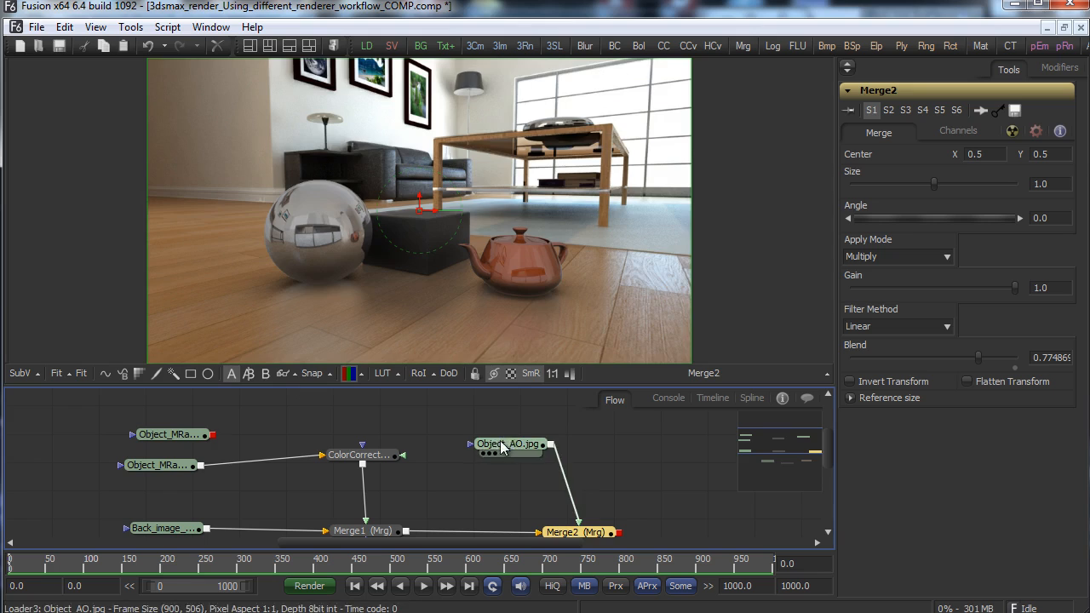
pyautogui.moveTo(509, 443); pyautogui.dragTo(596, 328)
pyautogui.scroll(-8, 831, 449)
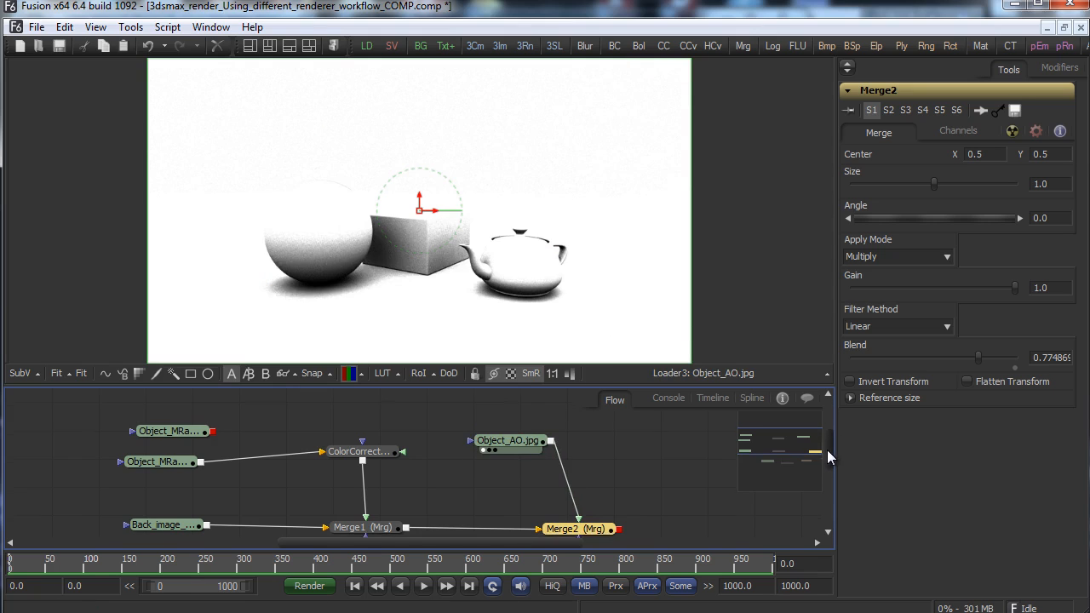
pyautogui.click(526, 484)
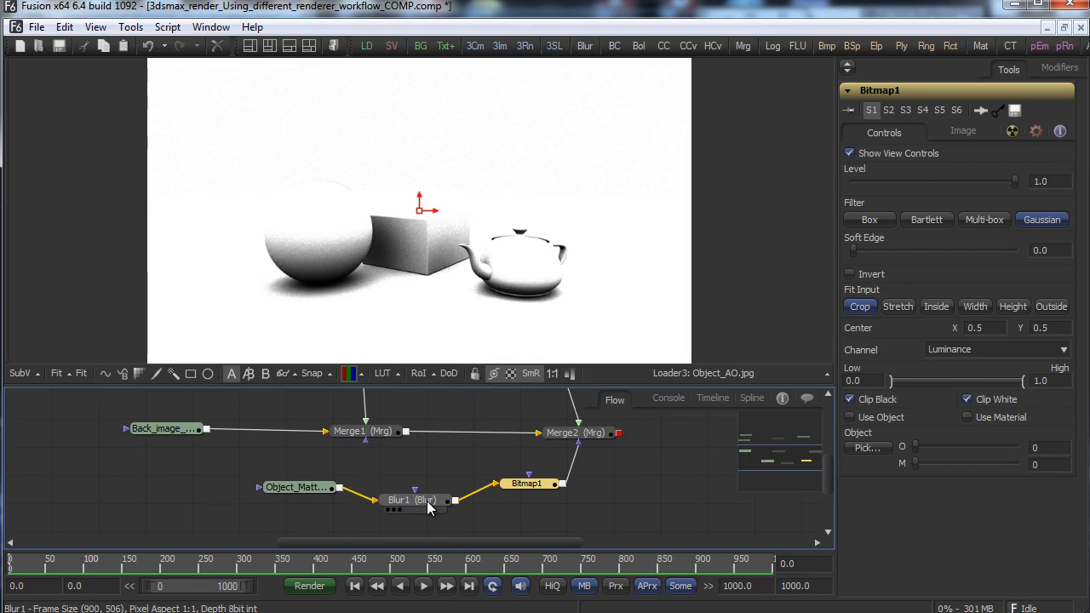
pyautogui.moveTo(430, 510)
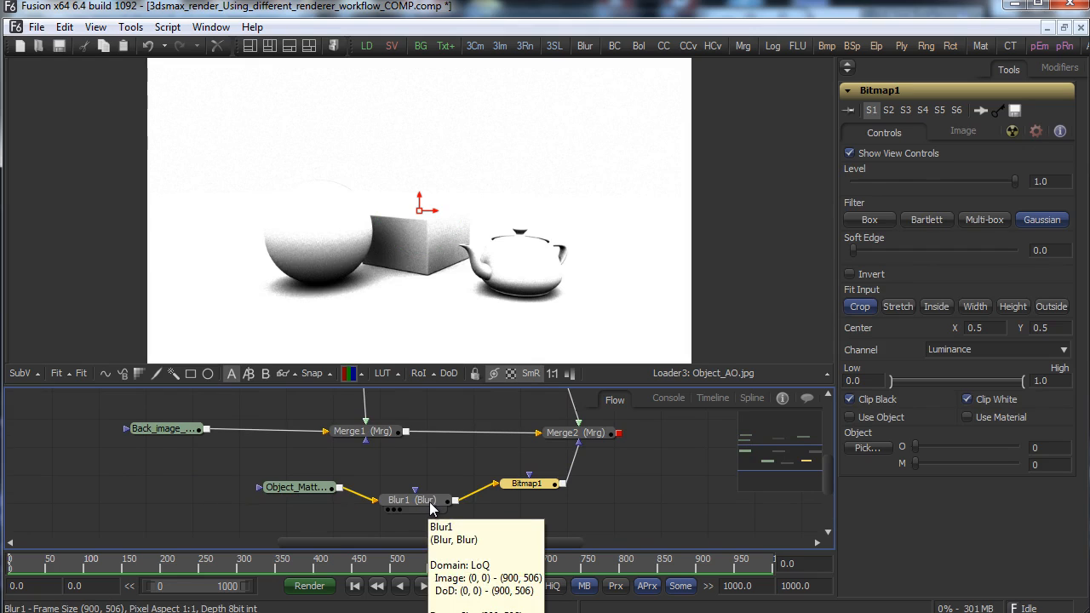
pyautogui.moveTo(569, 433); pyautogui.dragTo(728, 312)
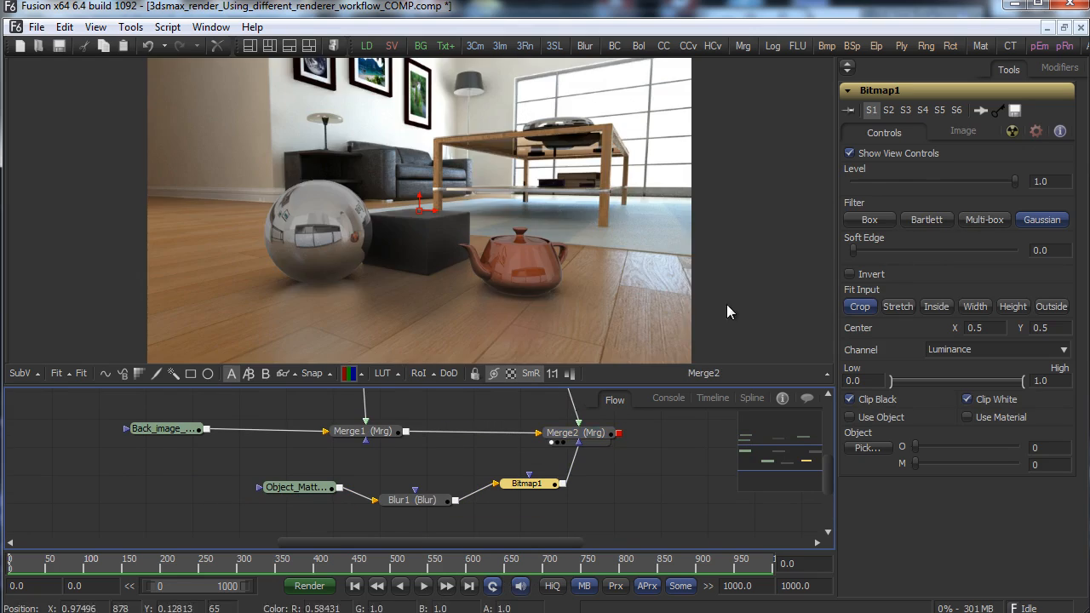
pyautogui.moveTo(1014, 181)
pyautogui.mouseDown()
pyautogui.moveTo(960, 187)
pyautogui.moveTo(1018, 181)
pyautogui.mouseUp()
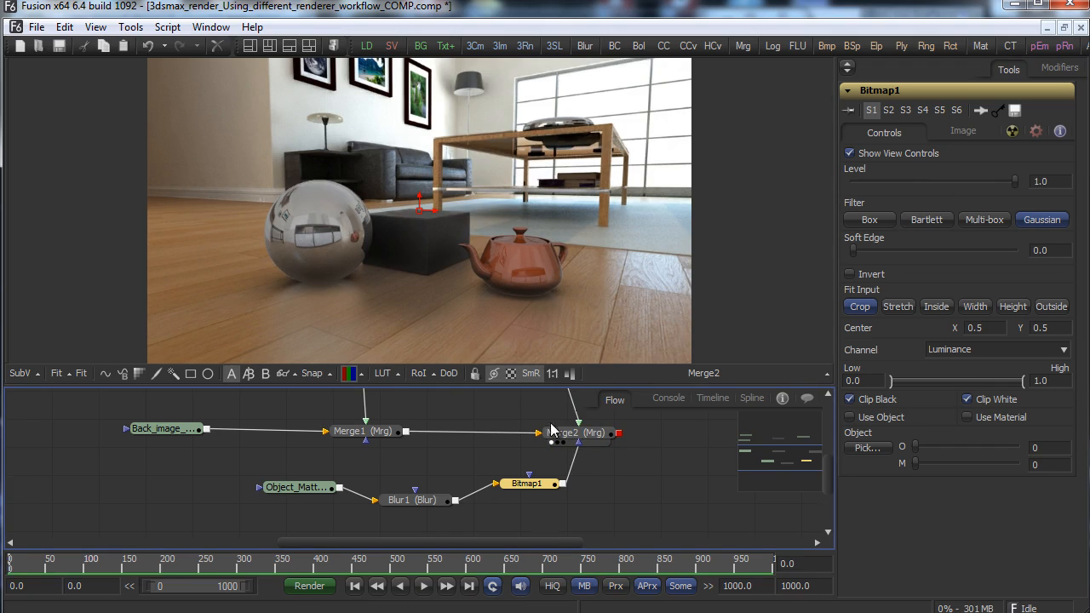
# Set the Blend of Merge2 to about 0.72.
pyautogui.click(585, 433)
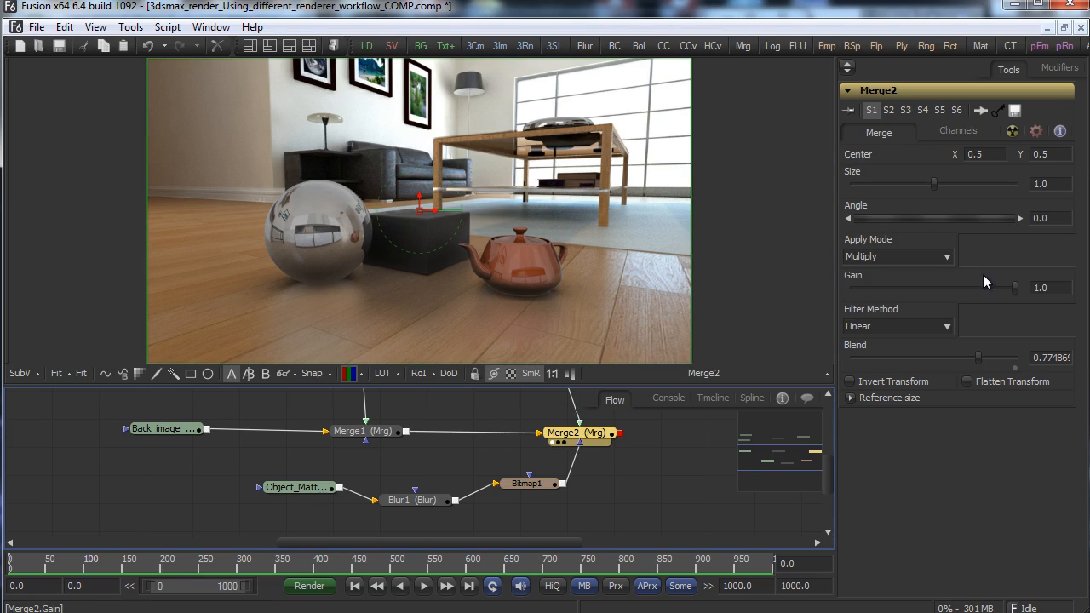
pyautogui.moveTo(979, 356); pyautogui.dragTo(968, 364)
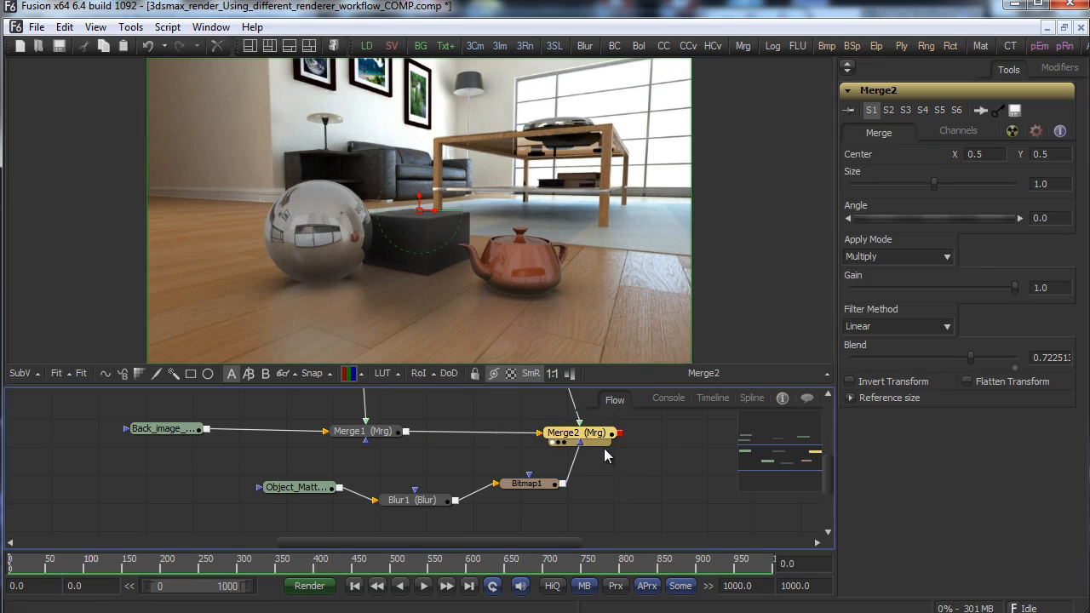
# Add a new Merge tool after Merge2 in the flow and connect Merge2's output to its background input.
pyautogui.click(634, 474)
pyautogui.rightClick(673, 473)
pyautogui.moveTo(766, 479)
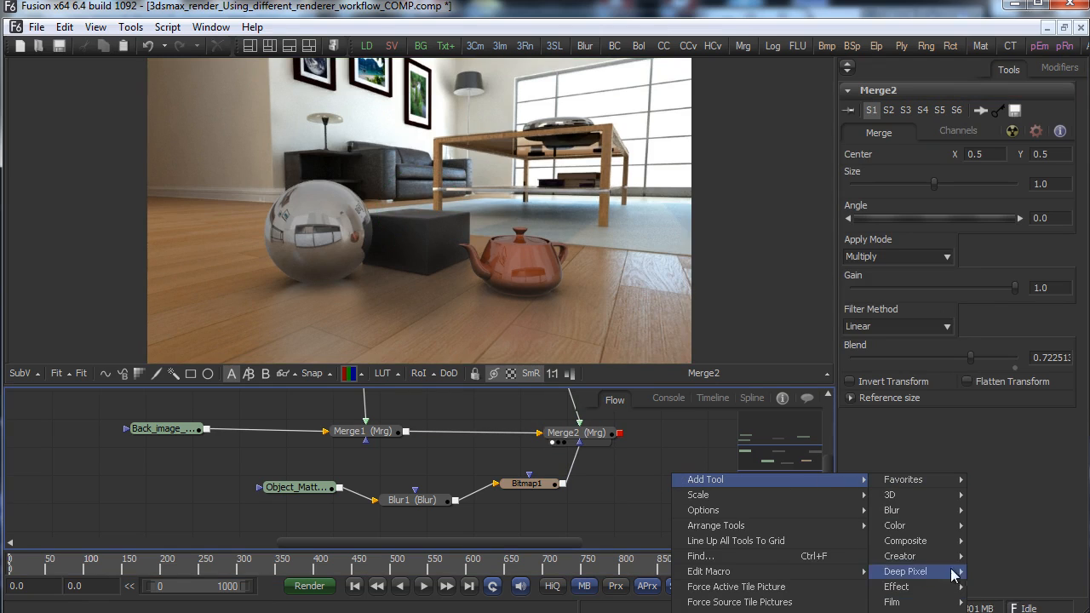
pyautogui.moveTo(962, 549)
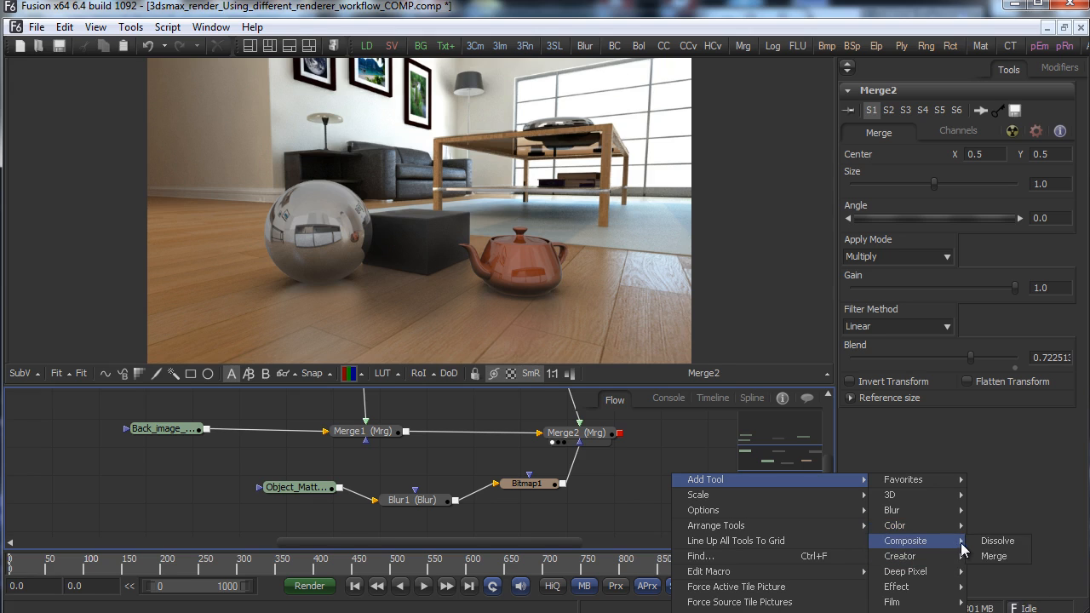
pyautogui.click(993, 556)
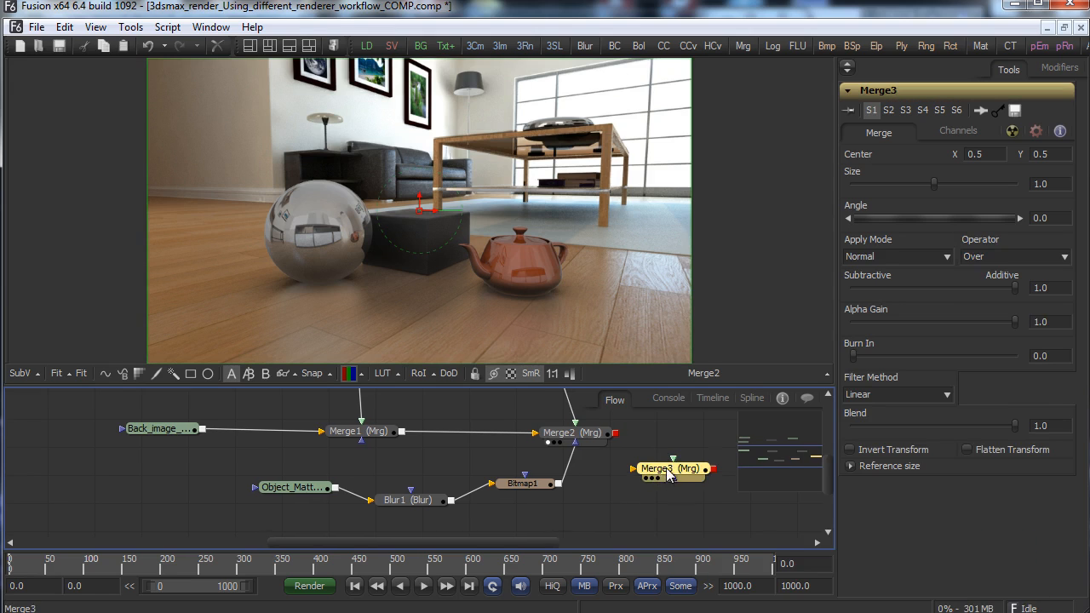
pyautogui.moveTo(615, 433); pyautogui.dragTo(654, 463)
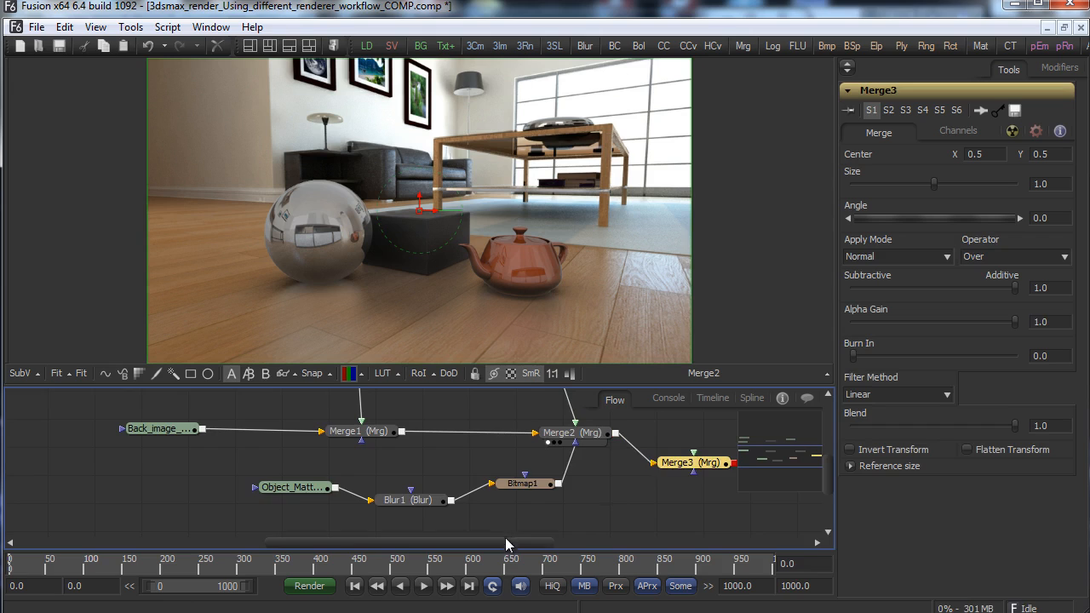
# Connect the Object_AO.jpg loader to Merge3's foreground input and preview Merge3 in the viewer.
pyautogui.moveTo(508, 542); pyautogui.dragTo(576, 542)
pyautogui.moveTo(828, 471); pyautogui.dragTo(812, 450)
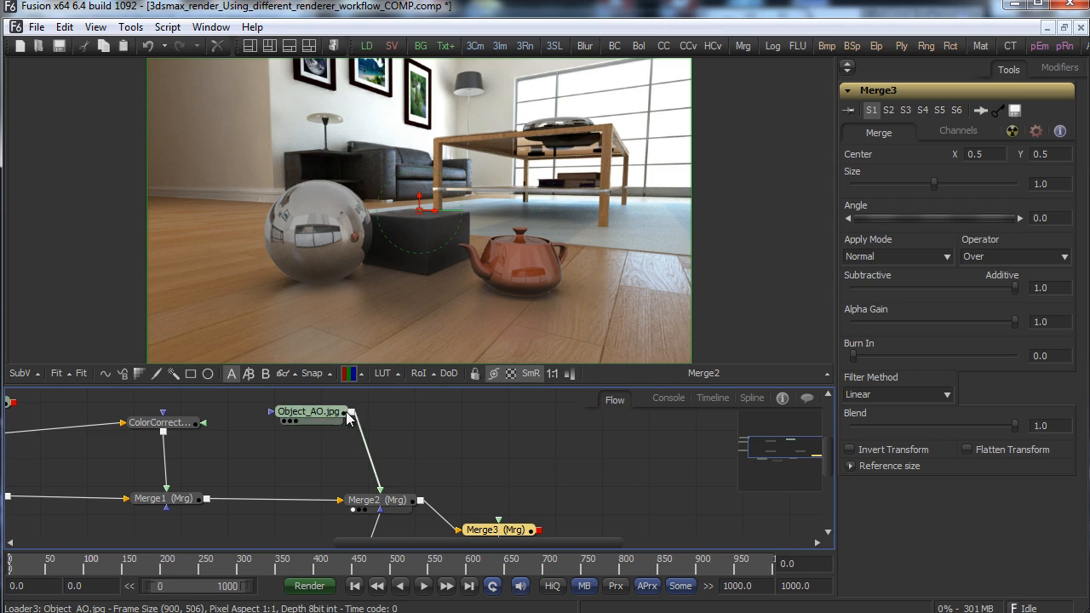
pyautogui.moveTo(350, 412); pyautogui.dragTo(499, 519)
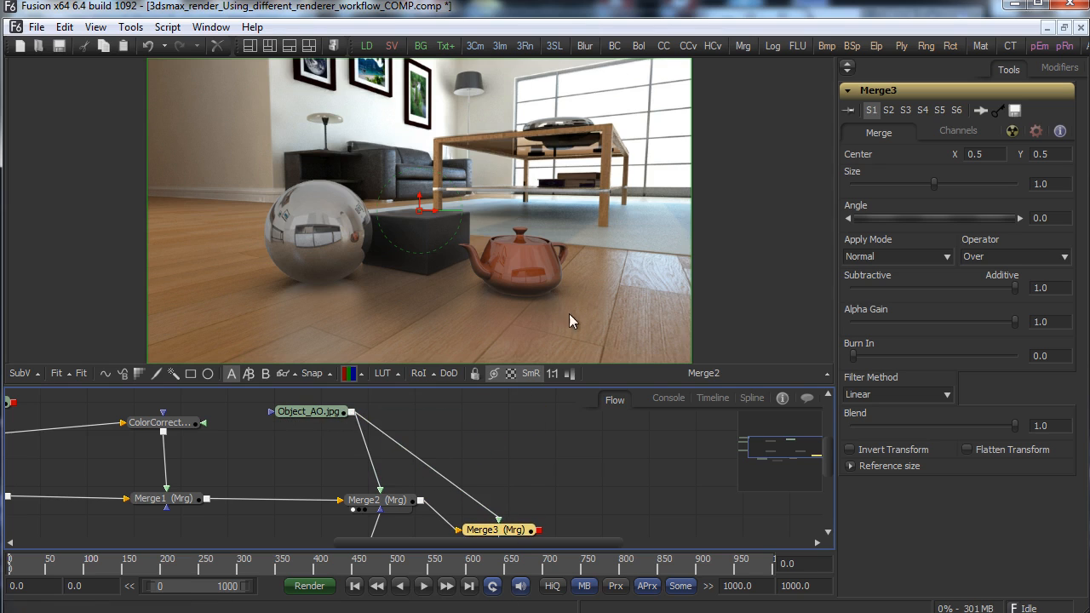
pyautogui.scroll(-3, 881, 339)
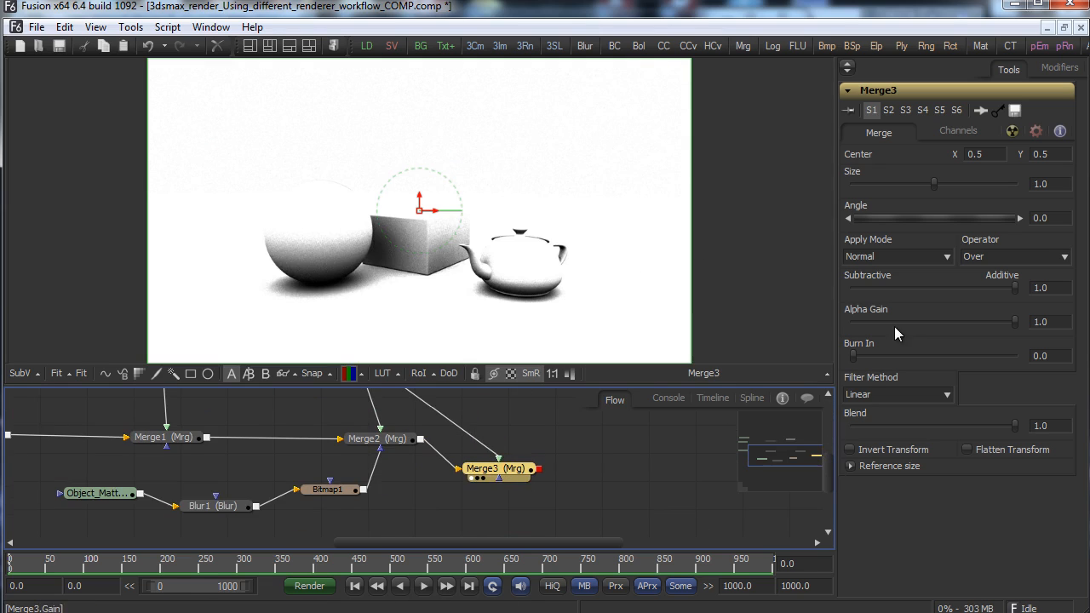
# Set Merge3's Apply Mode to Multiply and reduce its Blend to about 0.31.
pyautogui.click(888, 258)
pyautogui.click(877, 304)
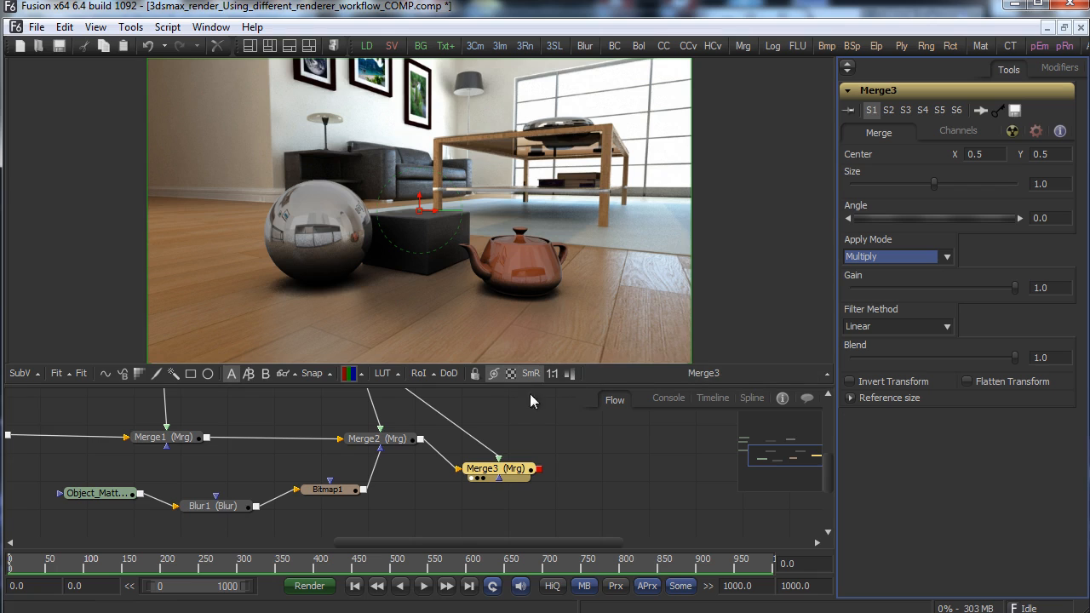
pyautogui.moveTo(1013, 357); pyautogui.dragTo(894, 364)
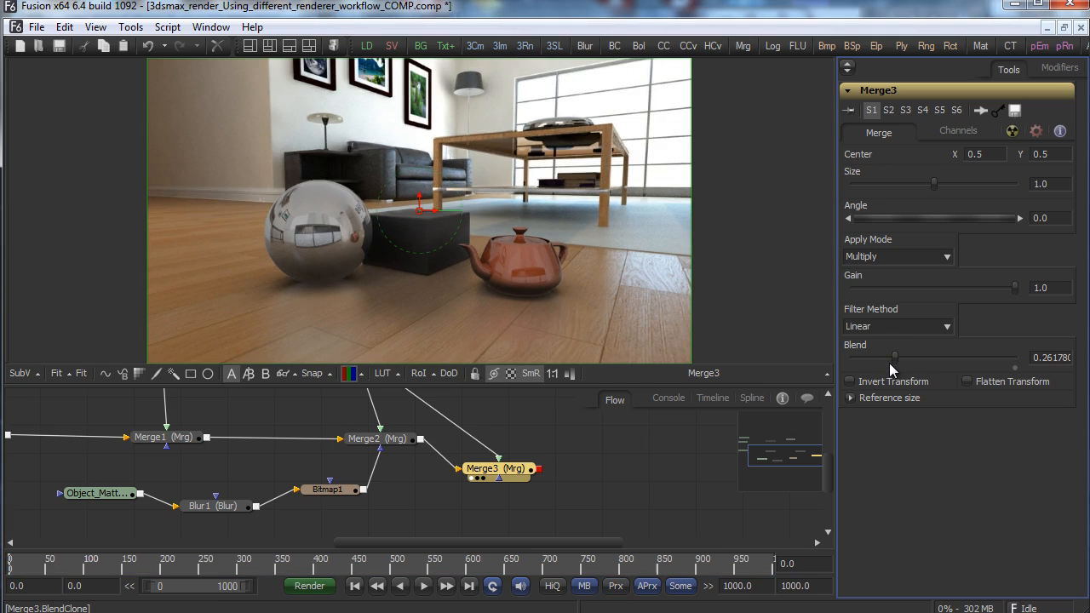
pyautogui.moveTo(896, 366); pyautogui.dragTo(904, 366)
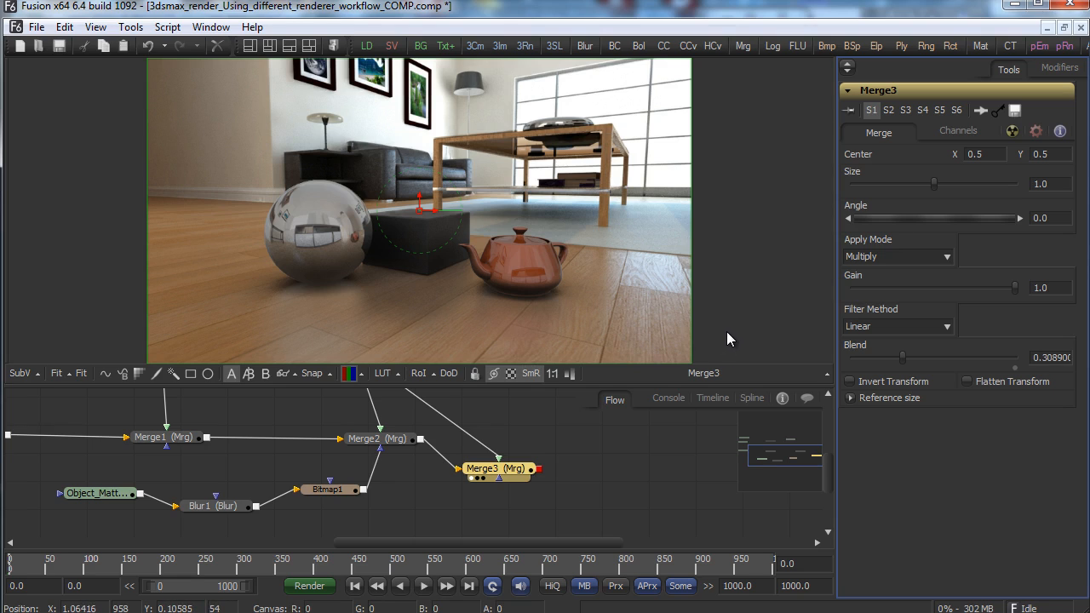
# Save the Fusion composition.
pyautogui.click(37, 27)
pyautogui.click(53, 102)
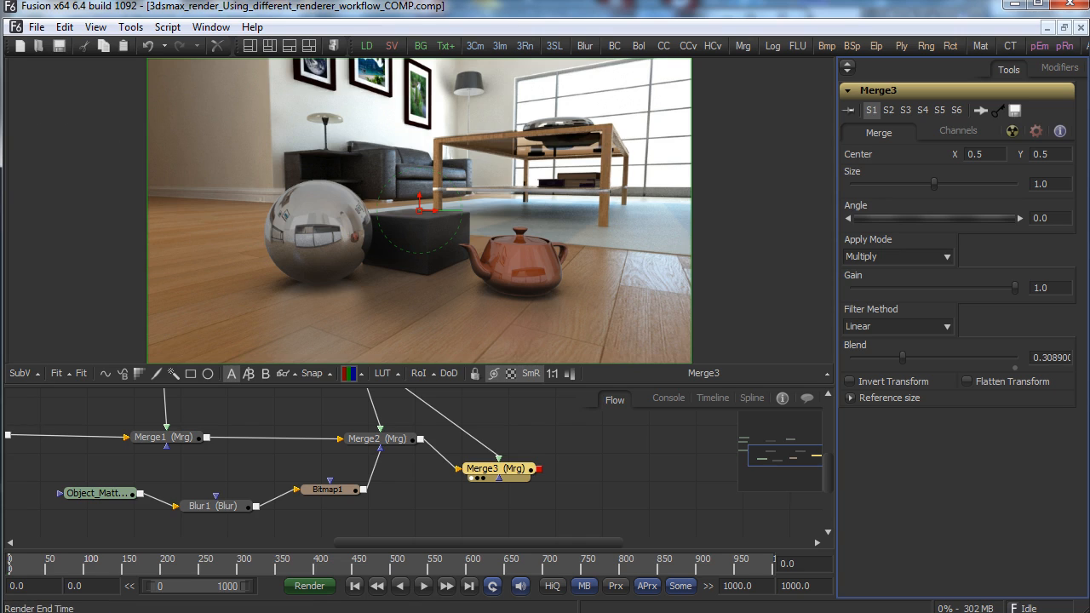
pyautogui.click(36, 27)
pyautogui.click(64, 101)
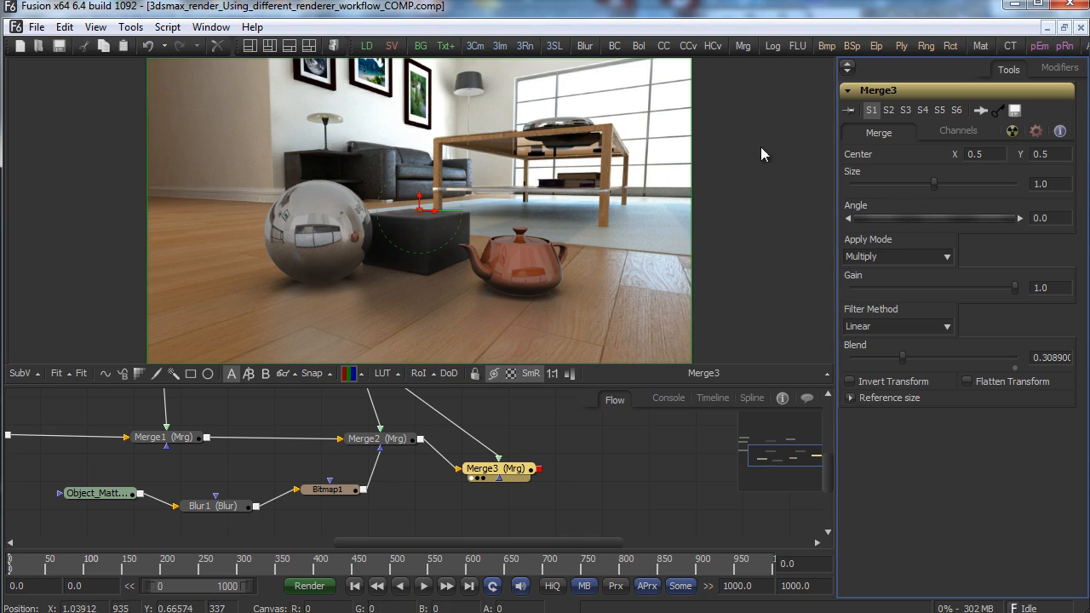